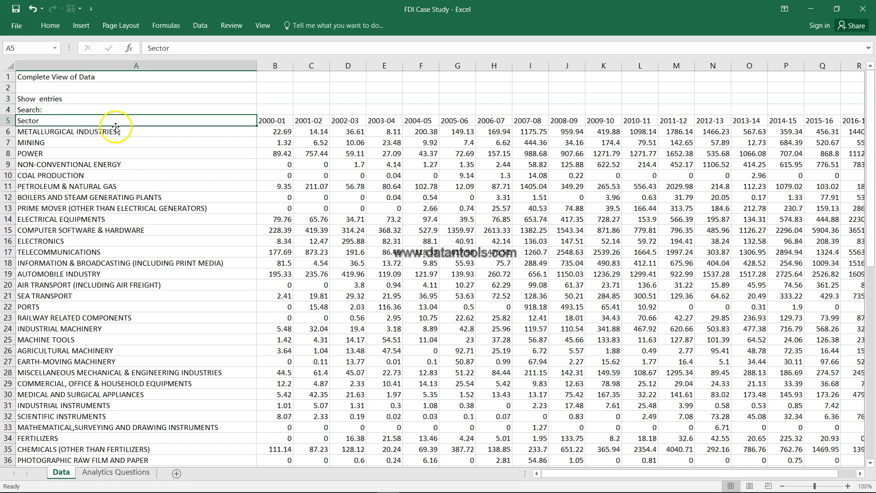
Step: Examine the year headings in row 5 by selecting them from 2000-01 rightward past 2016-17
left_click(274, 121)
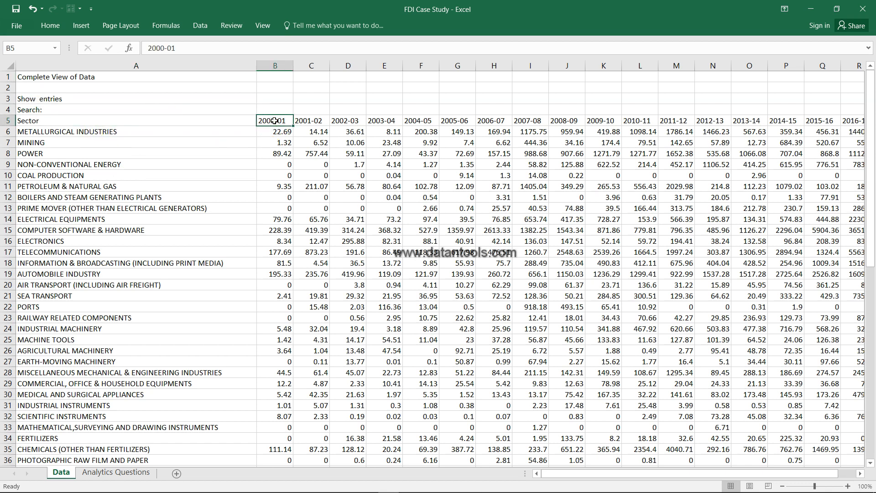
key("shift+Right")
key("shift+Right")
key("shift+Right")
key("shift+Right")
key("shift+Right")
key("shift+Right")
key("shift+Right")
key("shift+Right")
key("shift+Right")
key("shift+Right")
key("shift+Right")
key("shift+Right")
key("shift+Right")
key("shift+Right")
key("shift+Right")
key("shift+Right")
key("shift+Right")
key("shift+Right")
key("shift+Right")
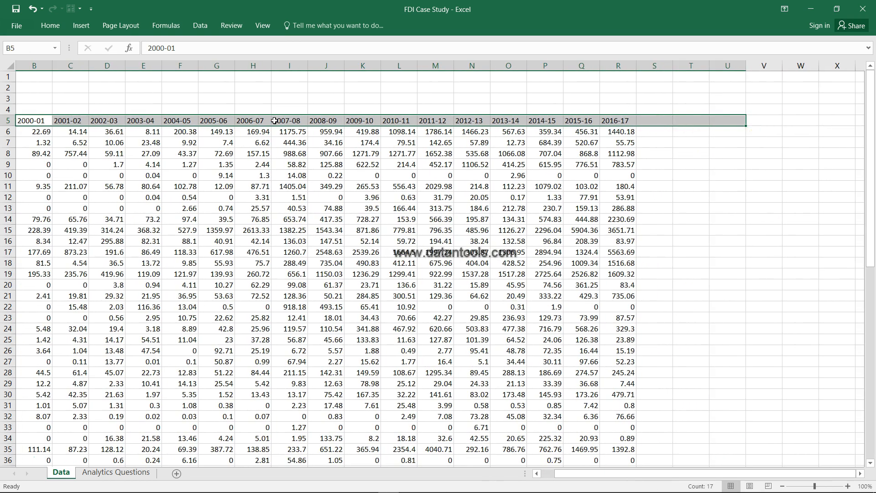
key("Left")
key("Down")
key("Up")
key("Down")
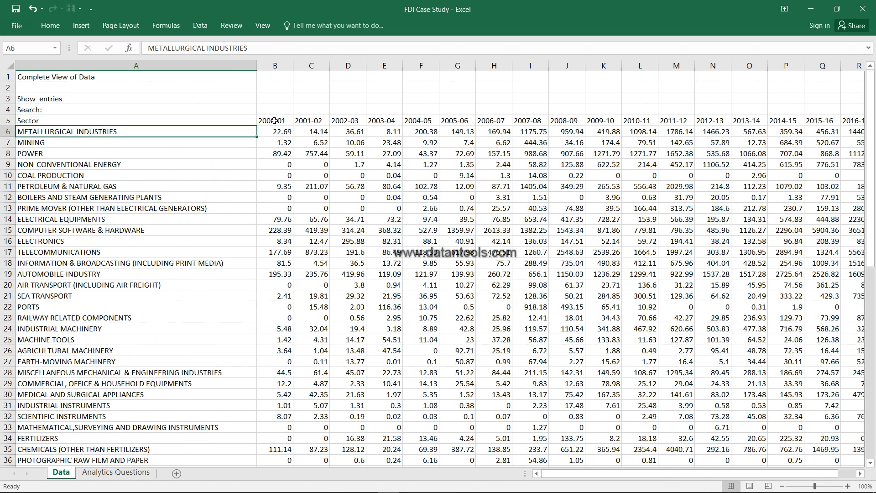
Step: Look through the sector names in column A, from Metallurgical Industries down to the end of the list
left_click(137, 121)
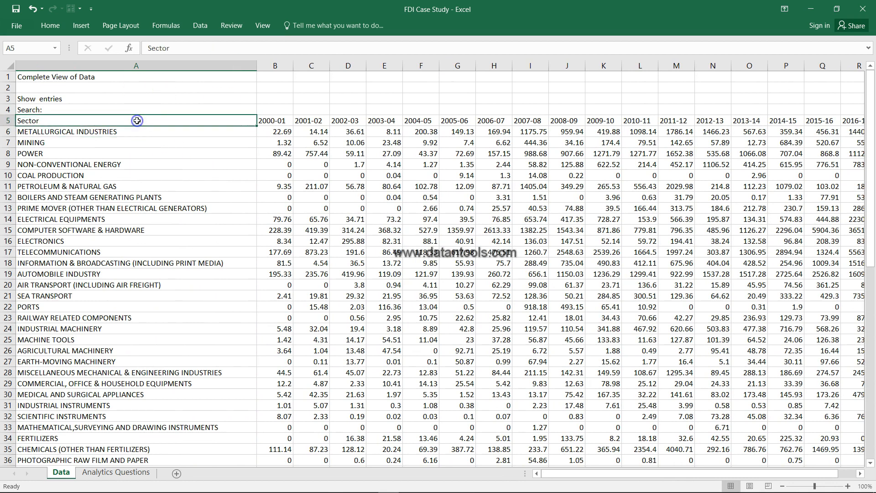
left_click_drag(137, 131, 139, 166)
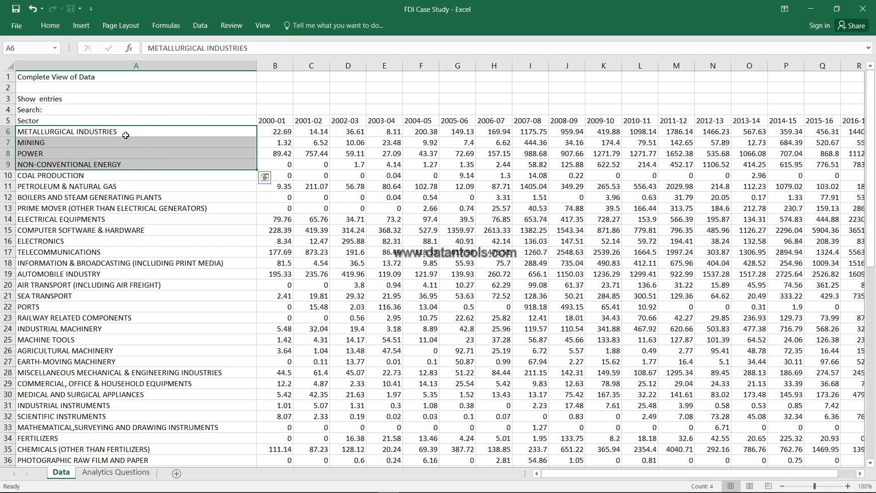
left_click(126, 136)
left_click(125, 143)
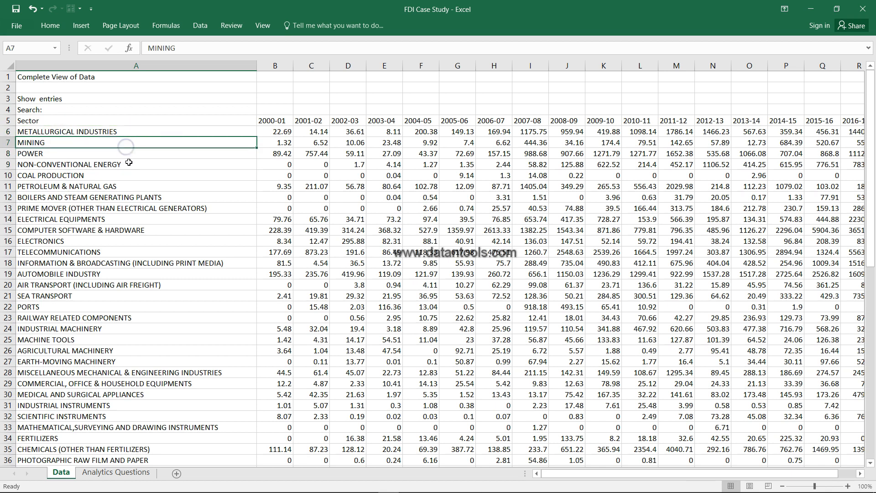
left_click(132, 168)
left_click(132, 176)
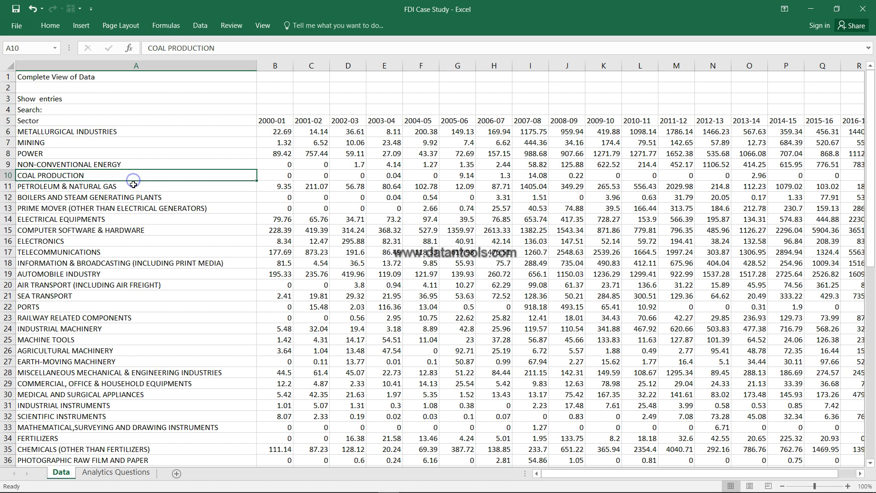
left_click(130, 197)
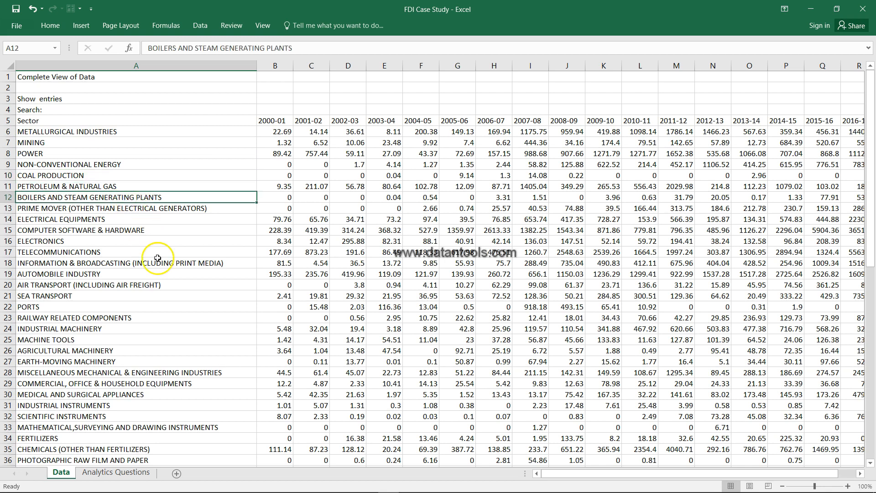
left_click(107, 253)
scroll(106, 257, "down", 11)
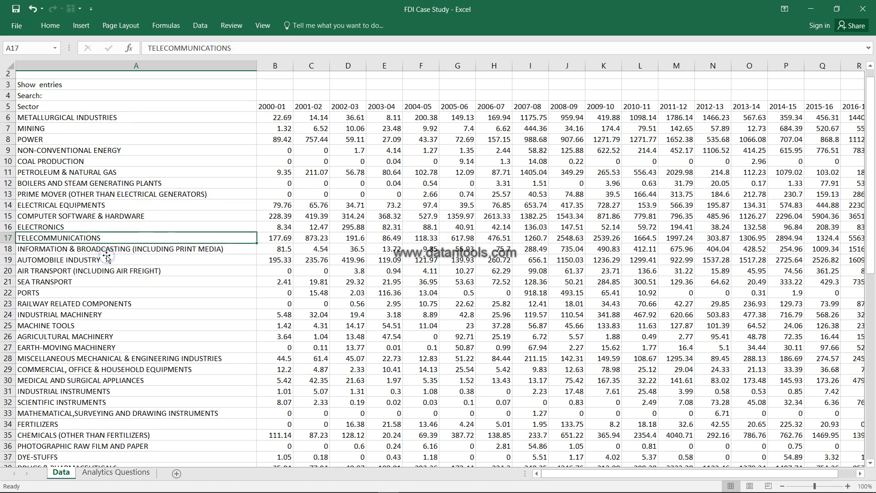
scroll(106, 257, "down", 10)
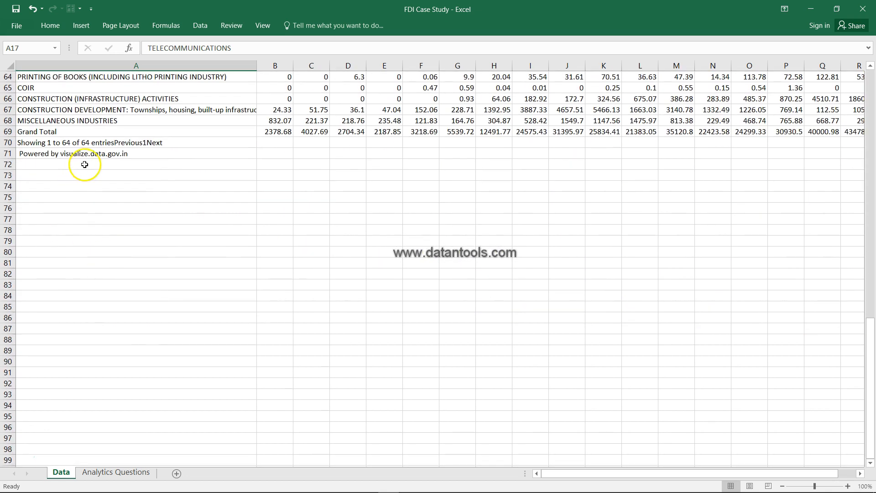
Step: Select all sector names from Miscellaneous Industries up to Metallurgical Industries to check how many there are
left_click(88, 155)
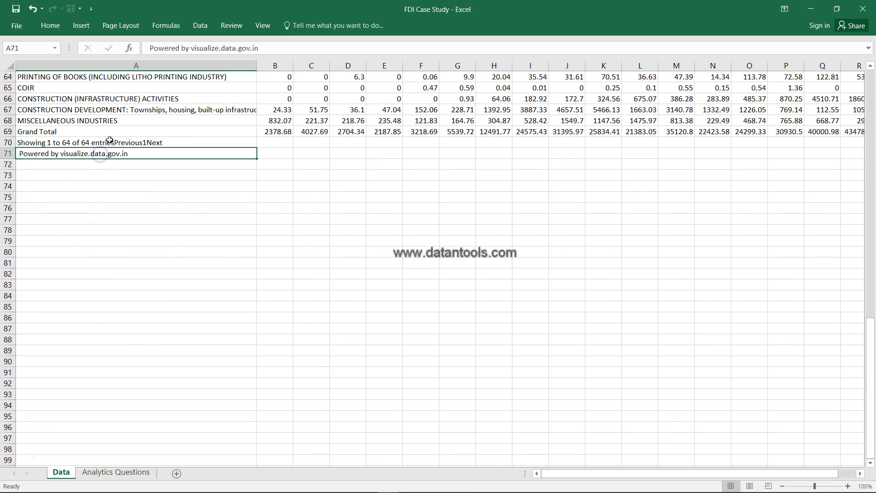
left_click(114, 122)
left_click(114, 127)
mouse_move(115, 121)
left_mouse_down()
mouse_move(114, 69)
mouse_move(114, 126)
mouse_move(114, 110)
left_mouse_up()
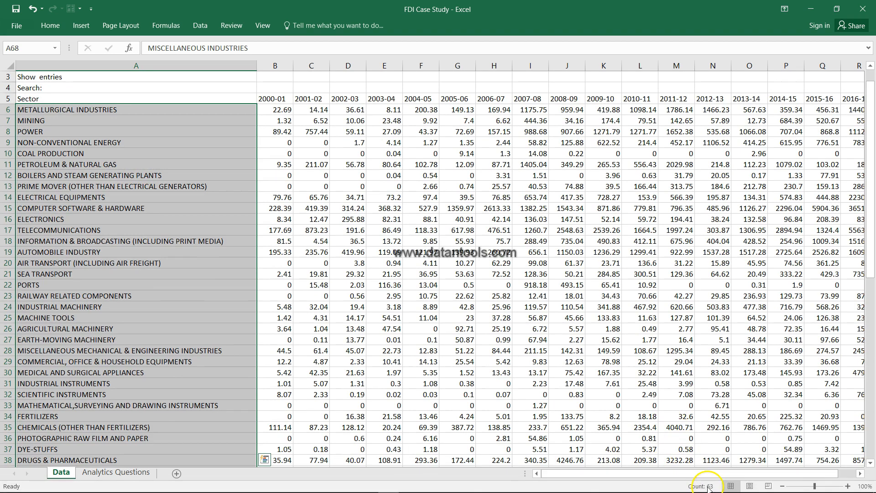
left_click(54, 110)
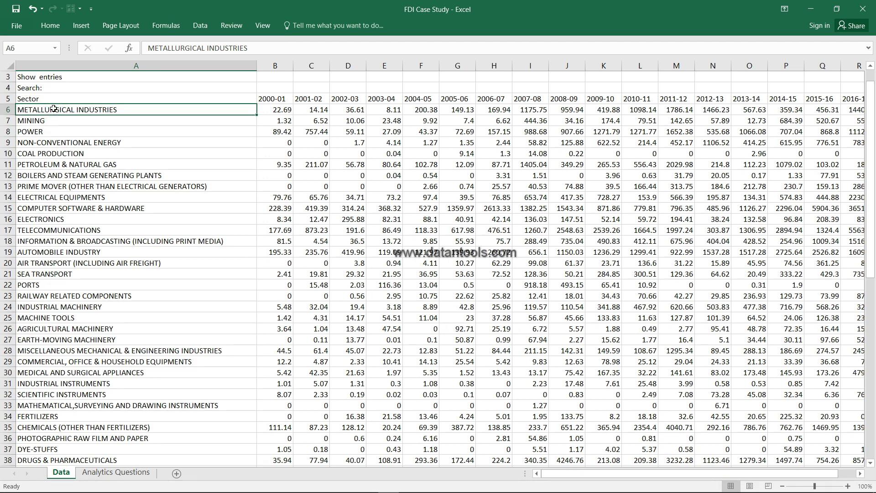
Step: Highlight the data.gov.in source address in cell A71 and check the Grand Total label without changing either
key("ctrl+Down")
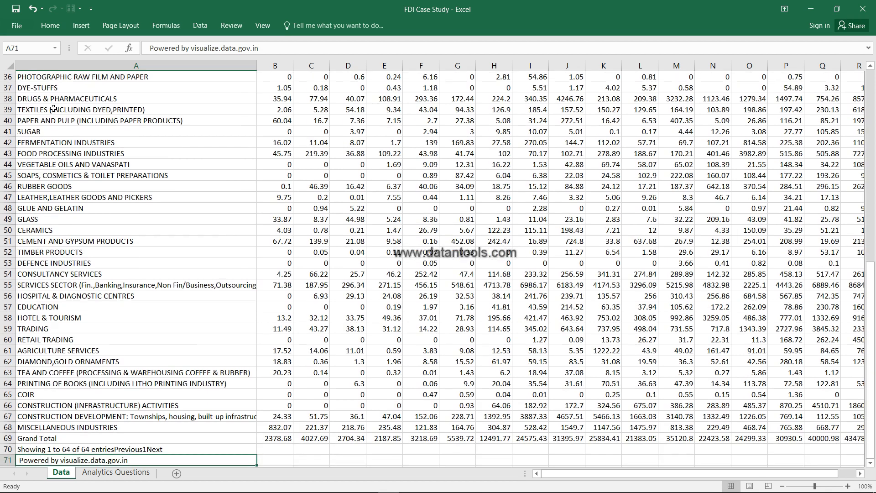
scroll(103, 253, "down", 8)
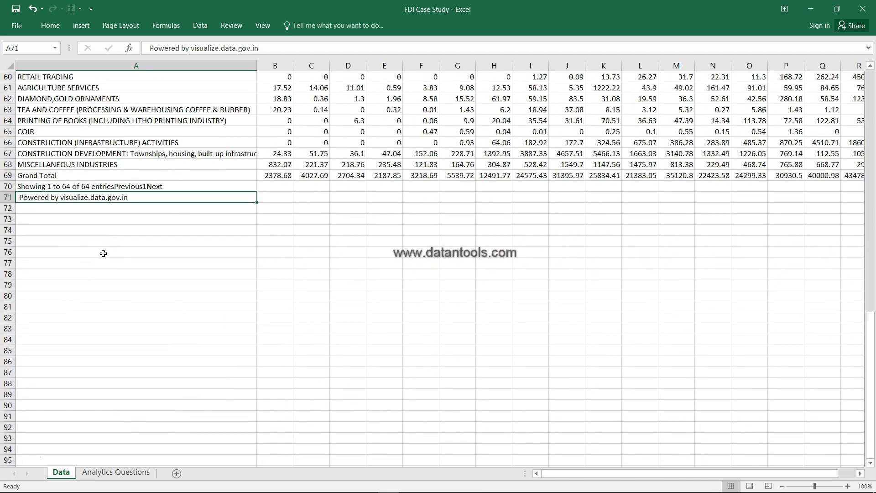
left_click(87, 201)
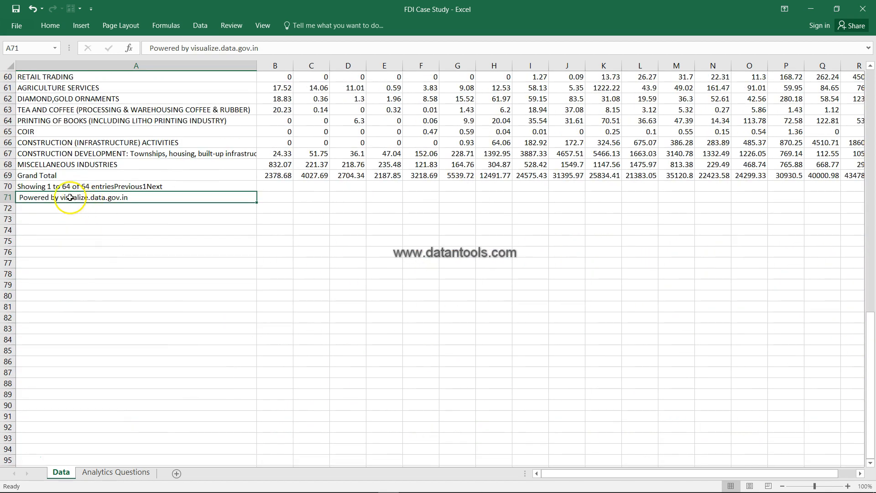
double_click(69, 200)
left_click_drag(59, 199, 136, 199)
left_click(138, 199)
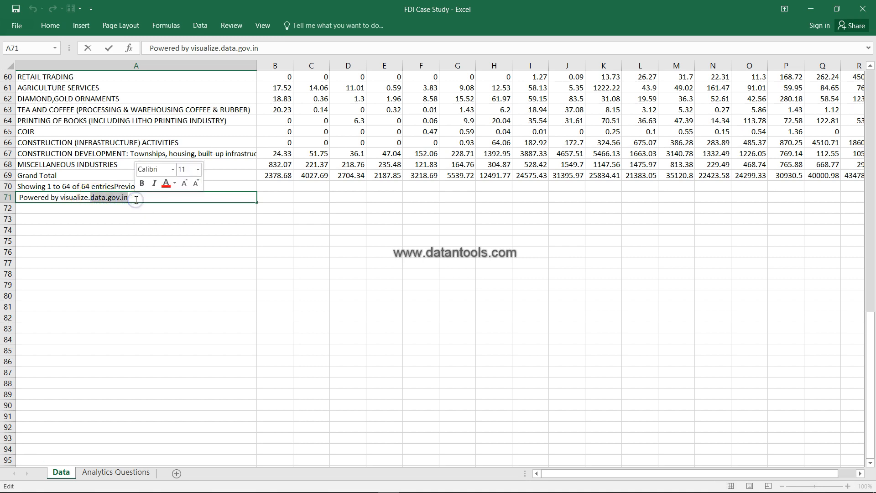
left_click(102, 175)
scroll(103, 176, "up", 8)
scroll(102, 176, "up", 12)
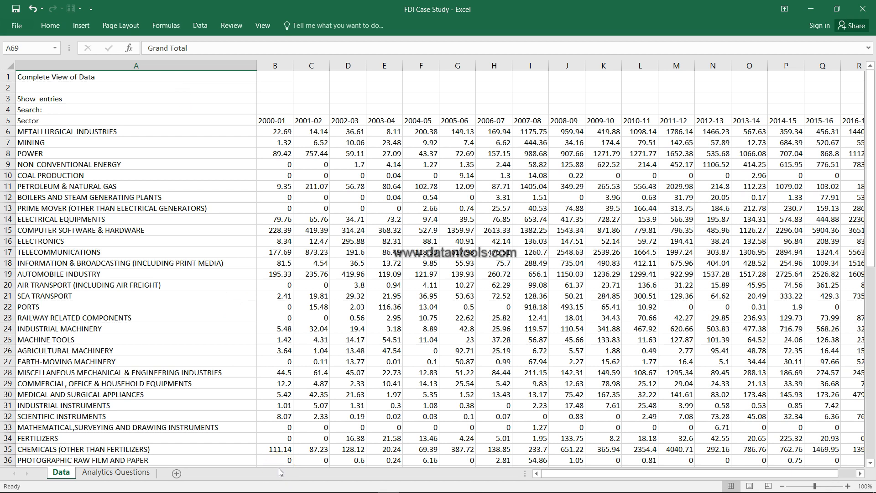
Step: Switch to Tableau, start a Microsoft Excel connection and browse to the Desktop's YT Videos folder
key("alt+Tab")
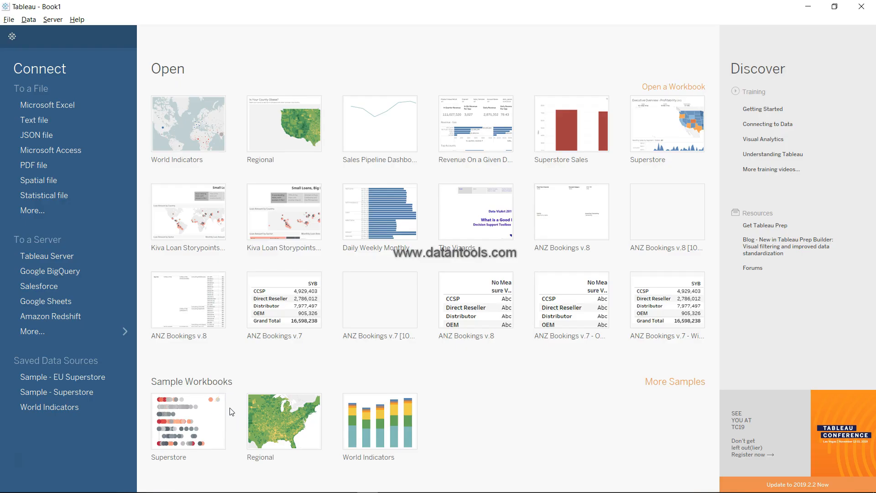
left_click(91, 108)
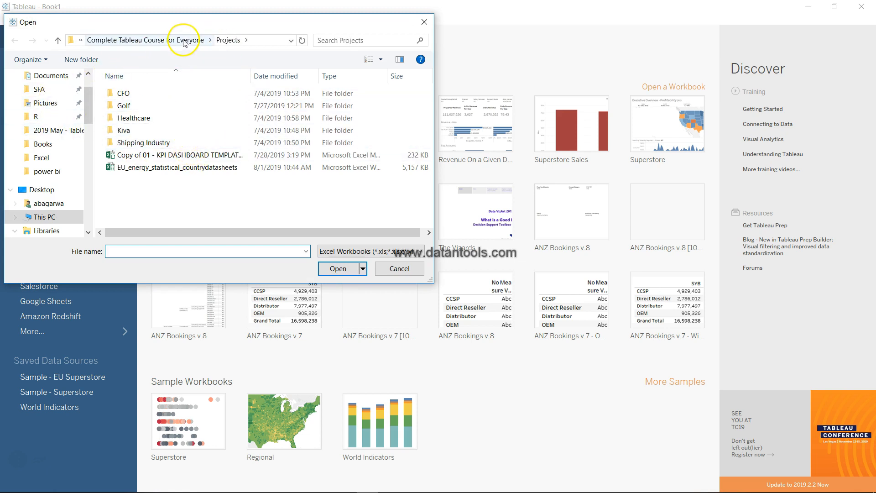
left_click(291, 40)
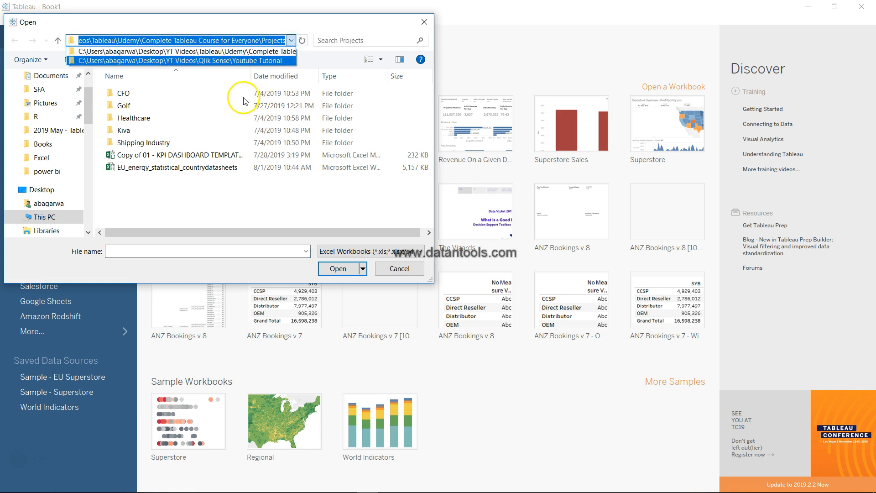
key("End")
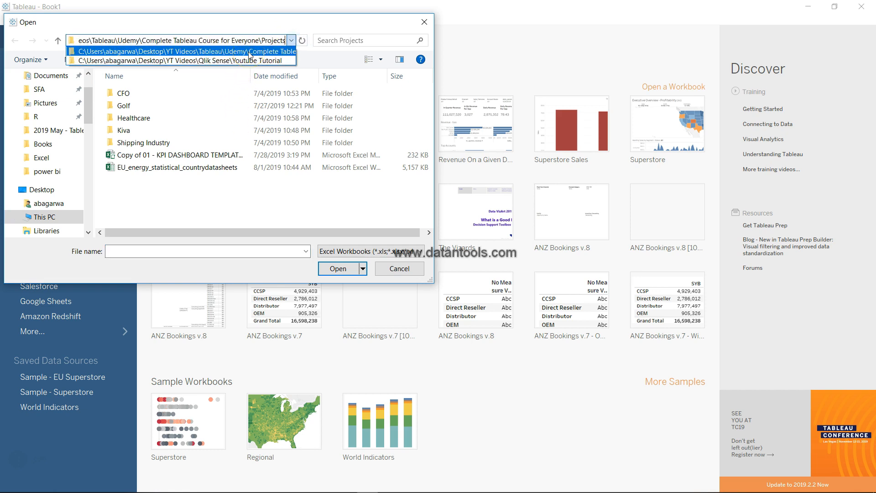
key("BackSpace")
key("BackSpace")
key("BackSpace")
key("BackSpace")
key("BackSpace")
key("BackSpace")
key("BackSpace")
key("BackSpace")
key("BackSpace")
key("BackSpace")
key("BackSpace")
key("BackSpace")
key("BackSpace")
key("BackSpace")
key("BackSpace")
key("BackSpace")
key("BackSpace")
key("BackSpace")
key("BackSpace")
key("BackSpace")
key("BackSpace")
key("BackSpace")
key("BackSpace")
key("BackSpace")
key("BackSpace")
key("BackSpace")
key("BackSpace")
key("BackSpace")
key("BackSpace")
key("BackSpace")
key("BackSpace")
key("BackSpace")
key("BackSpace")
key("BackSpace")
key("BackSpace")
key("BackSpace")
key("BackSpace")
key("BackSpace")
key("BackSpace")
key("BackSpace")
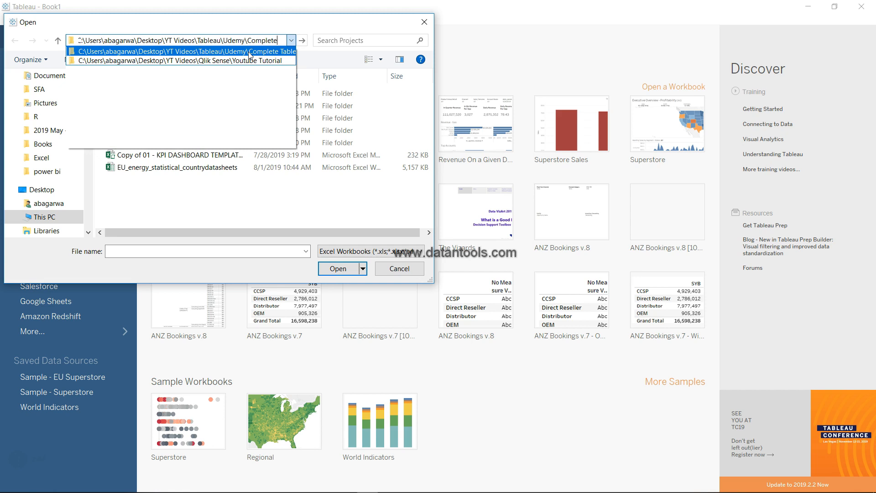
key("BackSpace")
key("BackSpace")
key("BackSpace")
key("BackSpace")
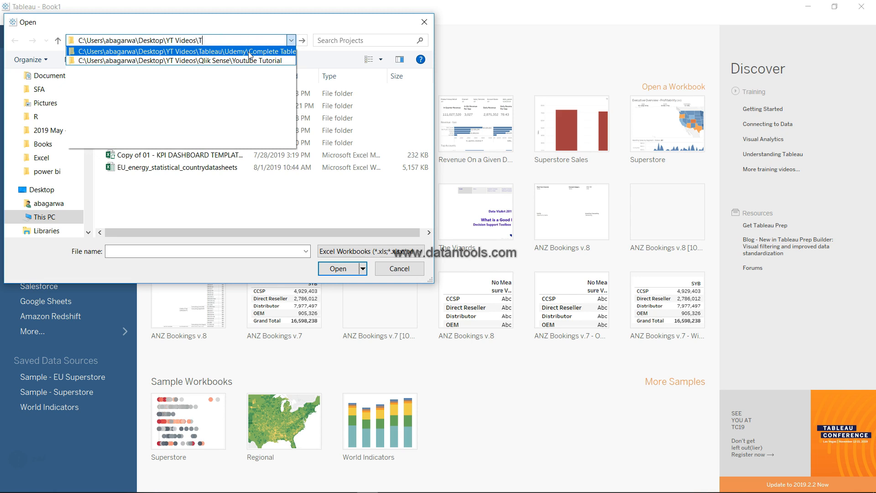
key("Return")
Step: Connect to the FDI Case Study workbook in the Case Study folder and add its Data sheet to the data source
double_click(177, 142)
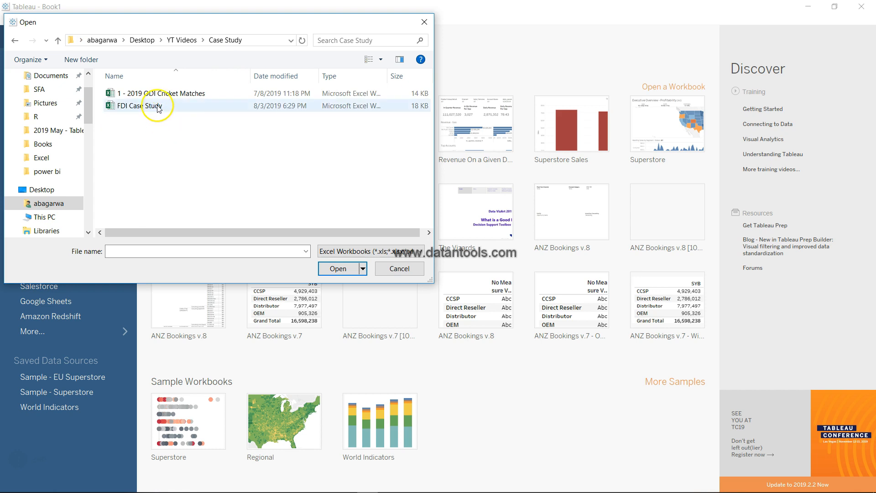
double_click(160, 118)
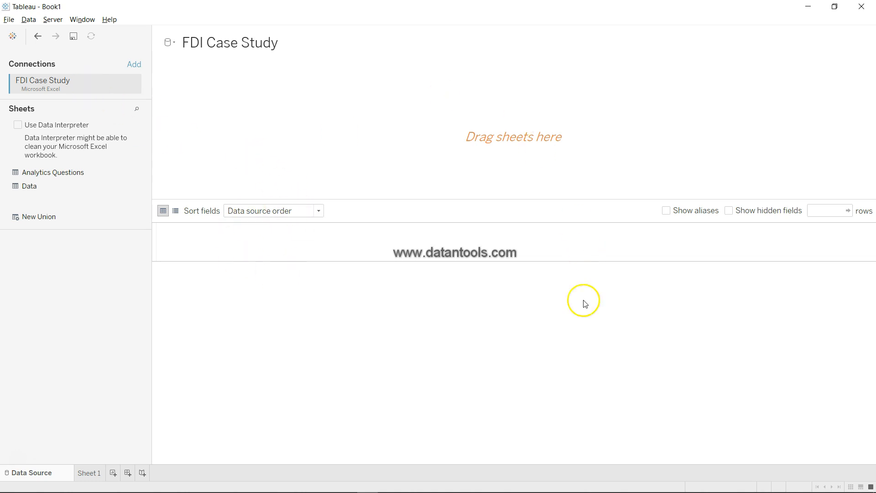
left_click(54, 187)
left_click_drag(54, 187, 245, 139)
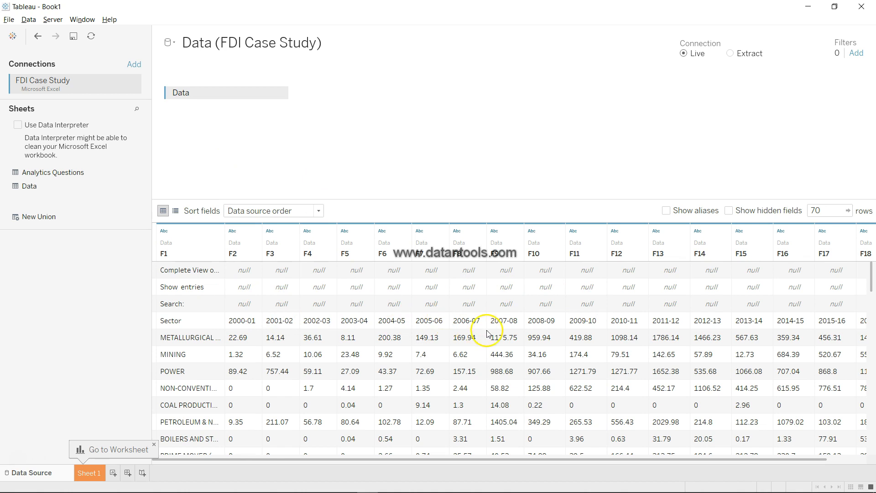
Step: Check the Data sheet's preview for stray header and footer rows and clean it with Data Interpreter
scroll(401, 322, "down", 5)
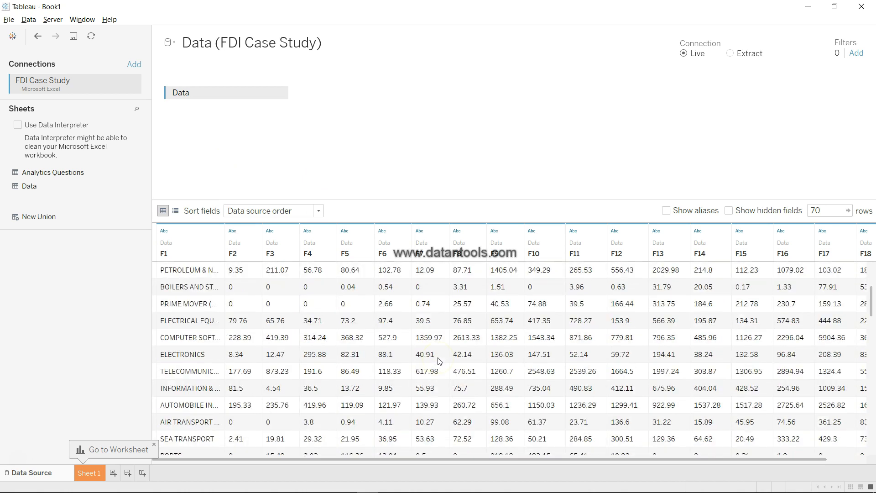
scroll(433, 346, "up", 5)
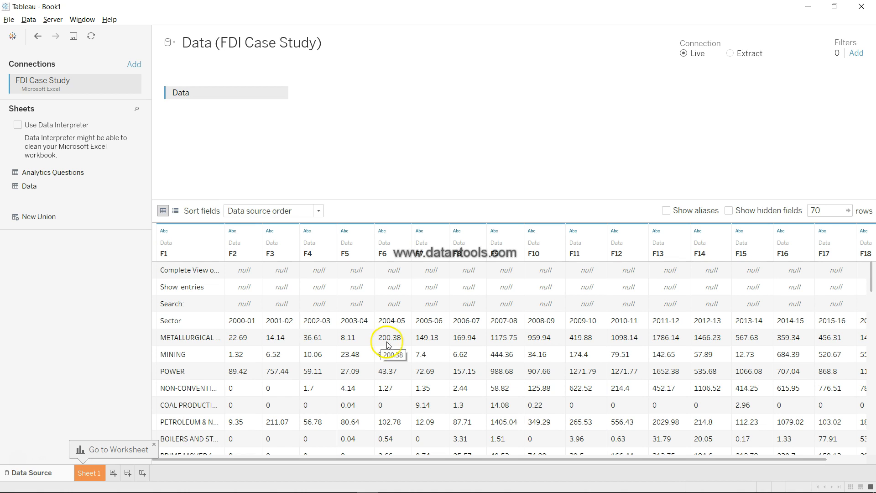
scroll(469, 360, "right", 1)
scroll(470, 364, "left", 1)
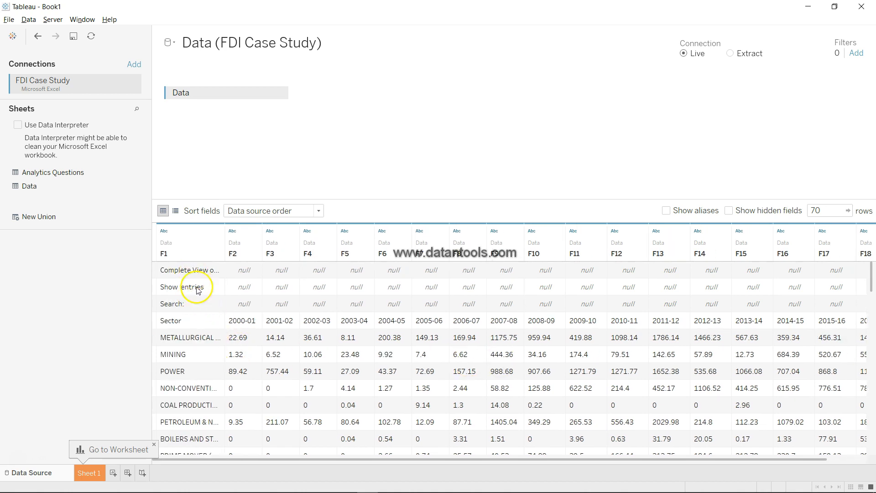
scroll(199, 305, "down", 5)
scroll(199, 305, "down", 5)
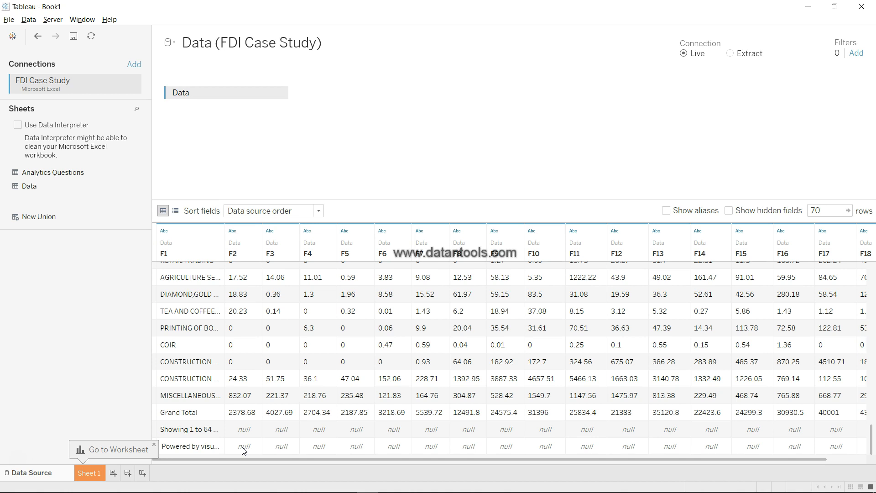
left_click(18, 126)
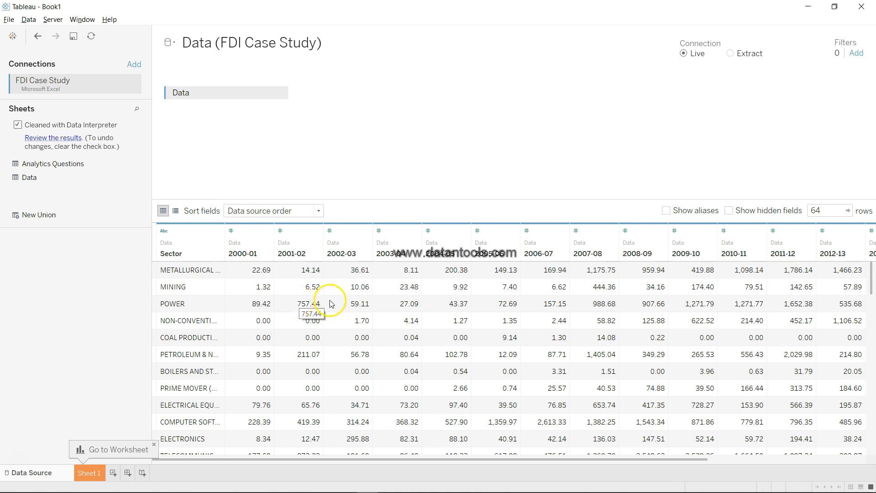
Step: Check the cleaned Data preview down to its Grand Total row and add a data source filter on the Sector field
left_click(357, 310)
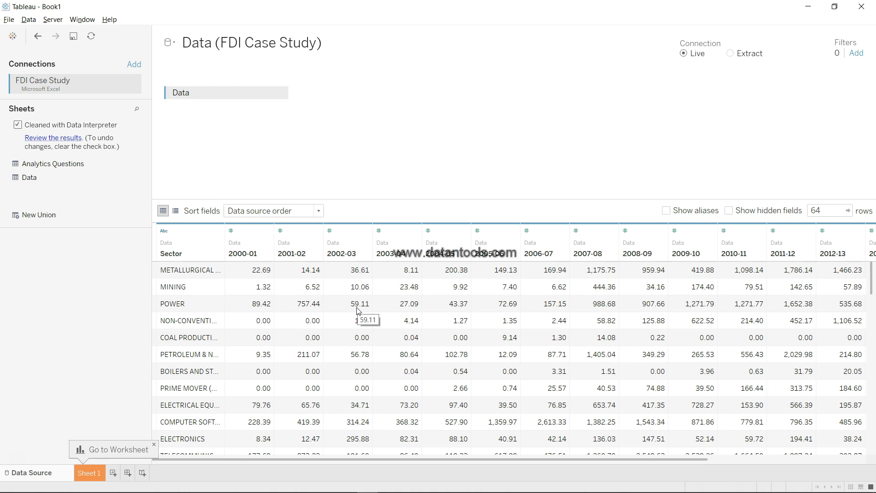
scroll(320, 265, "right", 5)
scroll(320, 265, "left", 5)
scroll(320, 265, "down", 19)
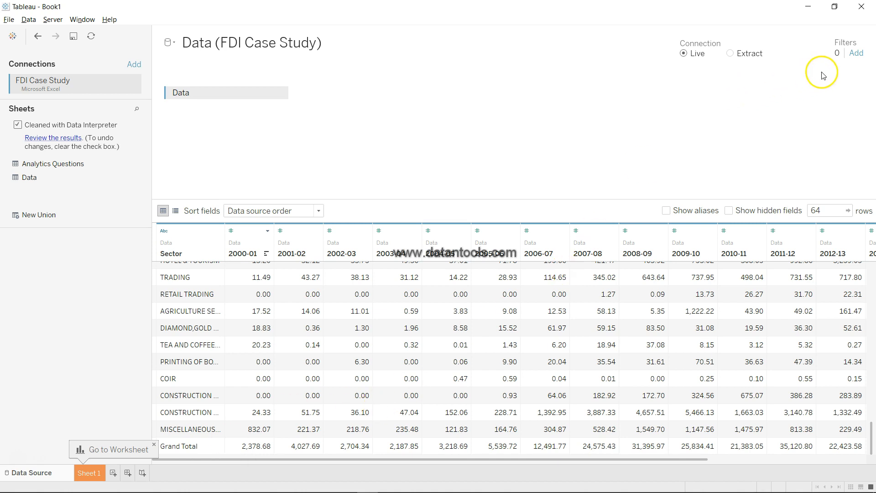
left_click(856, 52)
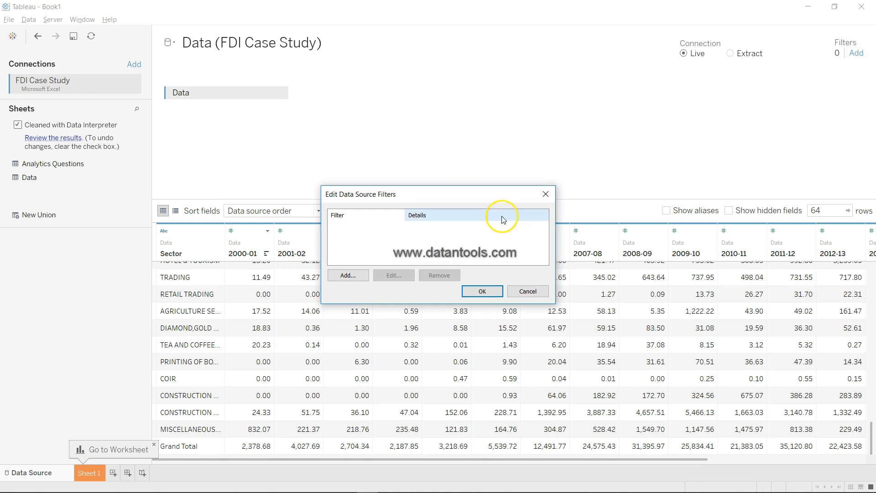
left_click(349, 275)
scroll(416, 253, "down", 2)
left_click(390, 314)
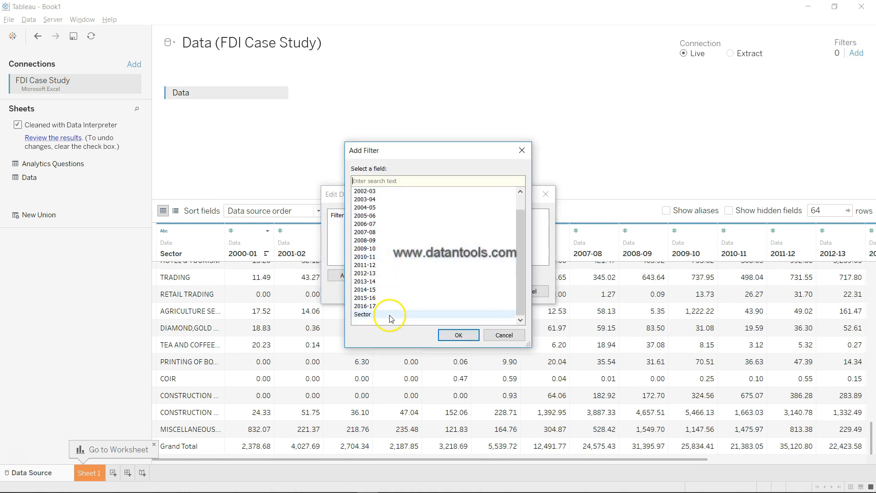
left_click(458, 335)
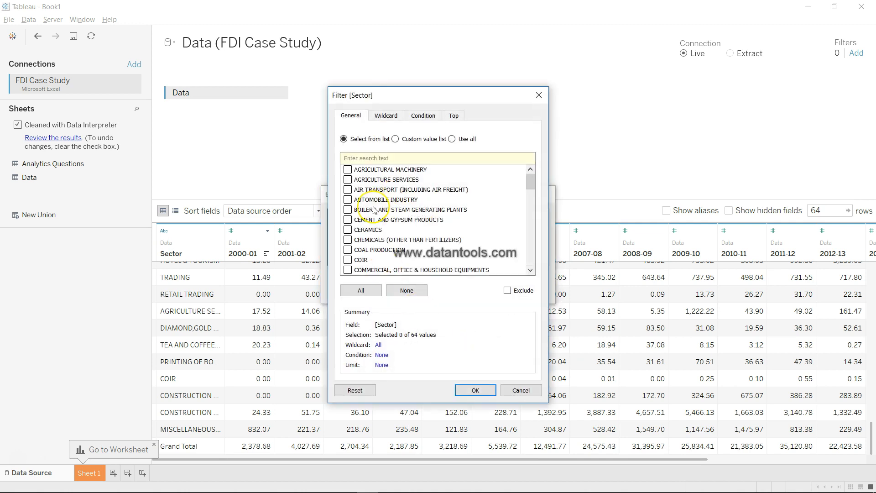
scroll(373, 210, "down", 15)
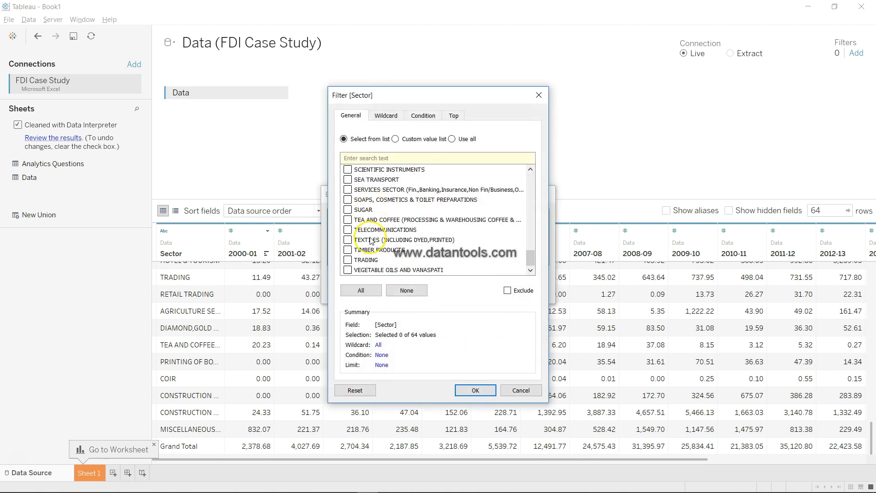
left_click(361, 290)
scroll(380, 222, "up", 15)
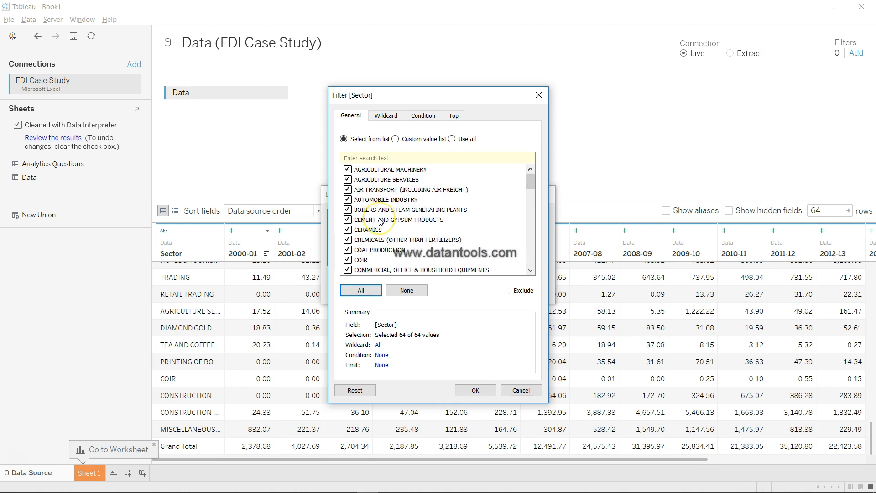
scroll(381, 222, "down", 5)
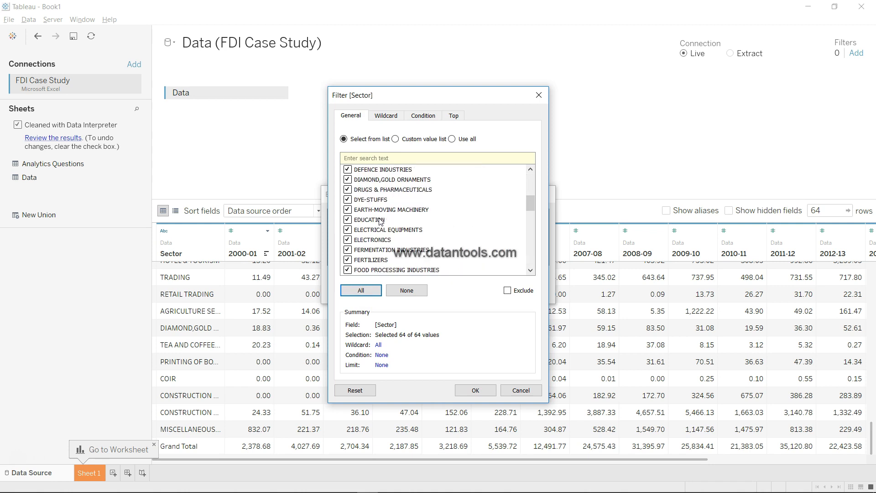
scroll(380, 222, "down", 7)
scroll(380, 222, "up", 13)
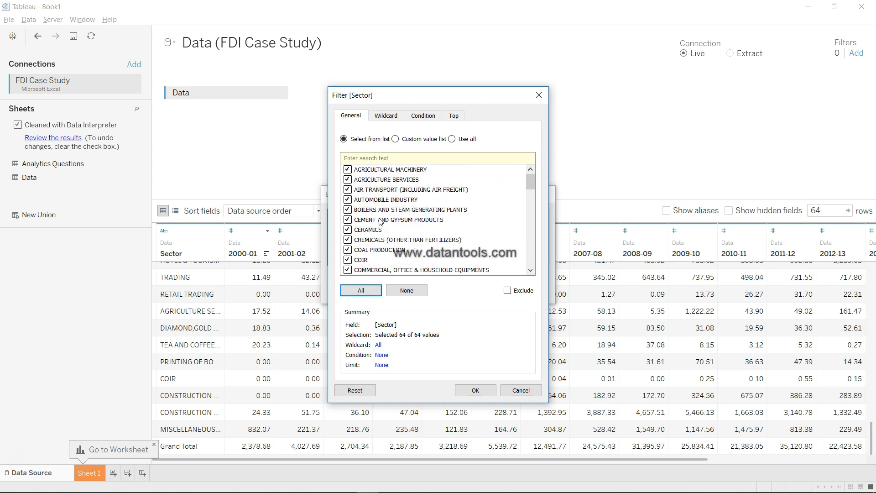
left_click(410, 290)
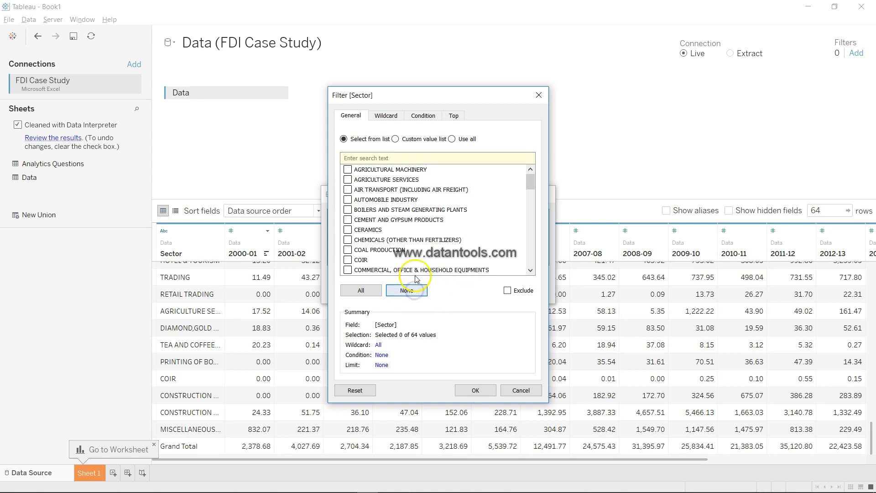
Step: Set the Sector filter to exclude Grand Total and apply it to the data source
scroll(408, 254, "down", 18)
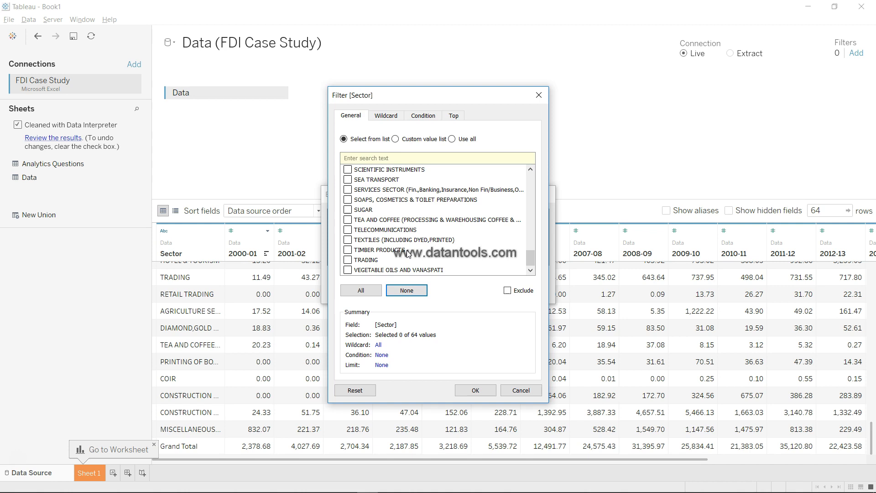
left_click(507, 290)
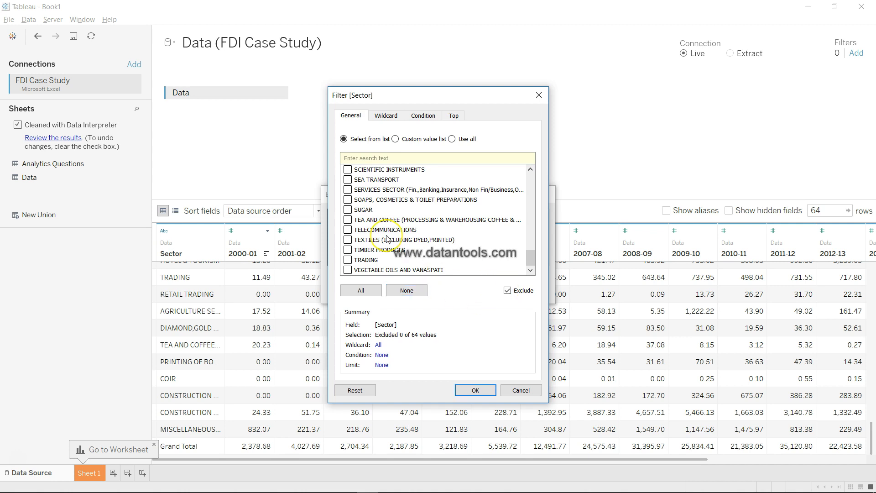
scroll(387, 239, "up", 8)
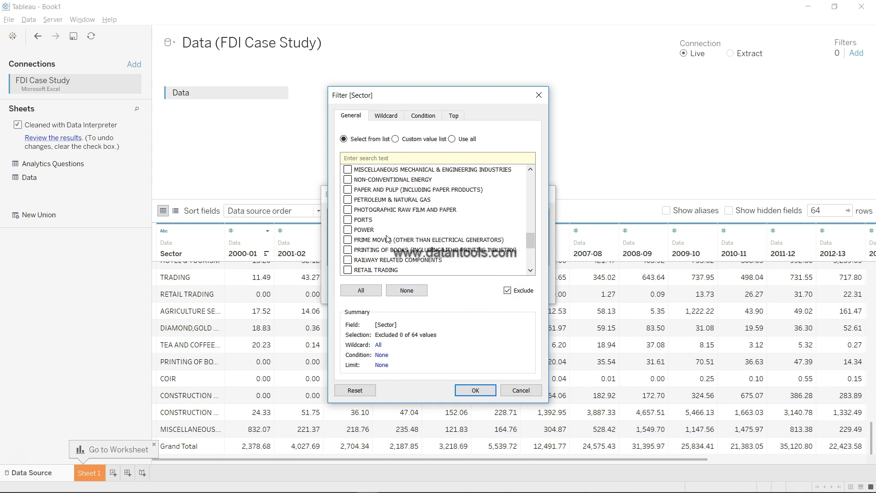
scroll(387, 239, "up", 2)
left_click(347, 220)
left_click(477, 391)
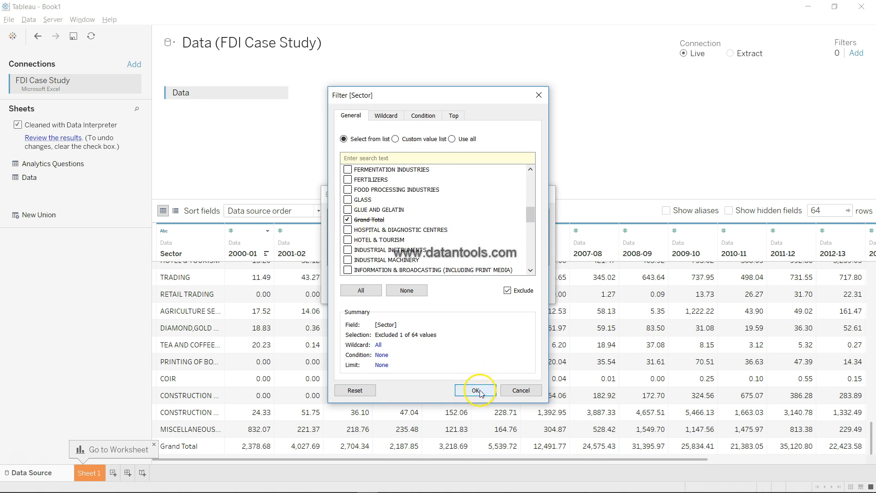
left_click(477, 292)
scroll(429, 393, "down", 15)
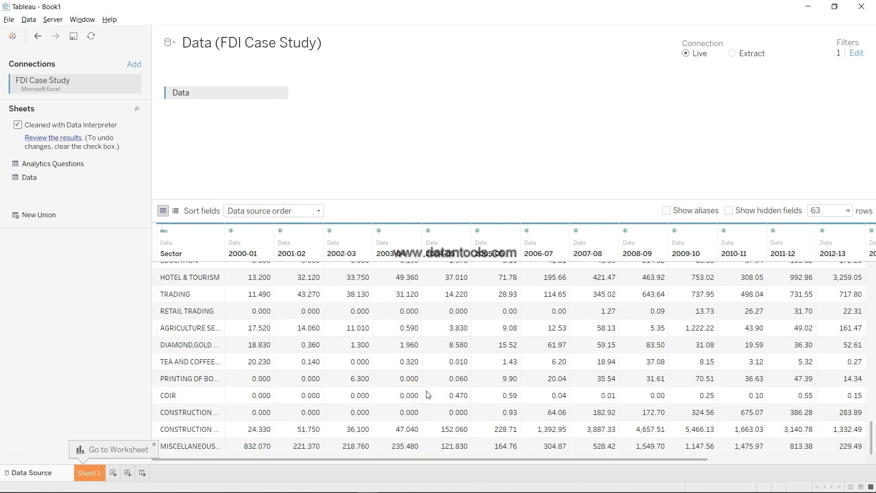
scroll(429, 396, "up", 15)
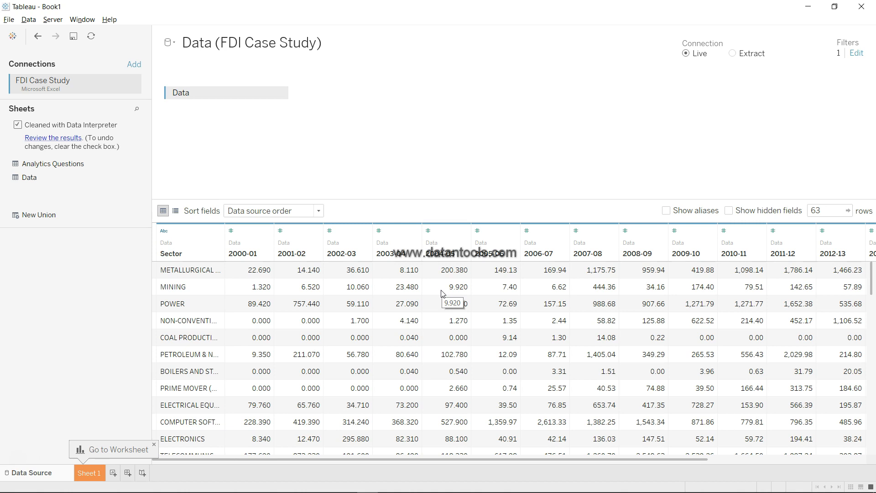
Step: Open the Data Interpreter review workbook in Excel and look through its key, Data, Data_subtables and A03_R71 sheets
left_click(76, 142)
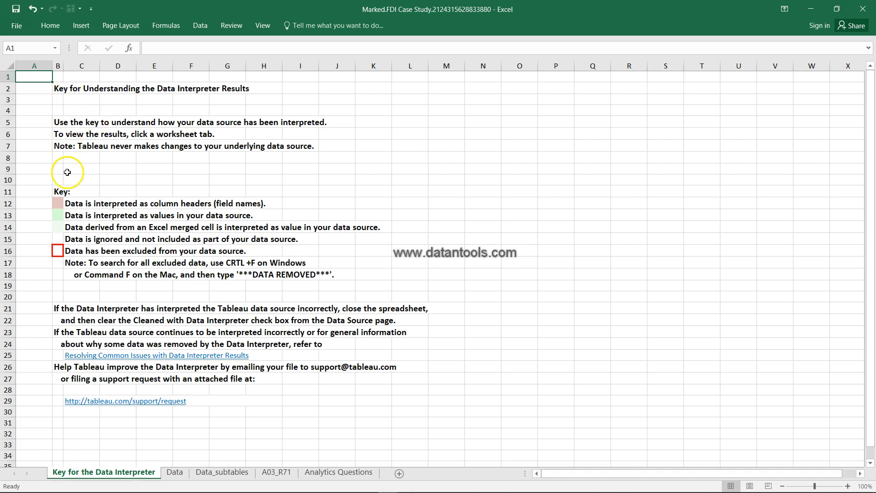
scroll(76, 307, "down", 10)
scroll(75, 307, "up", 10)
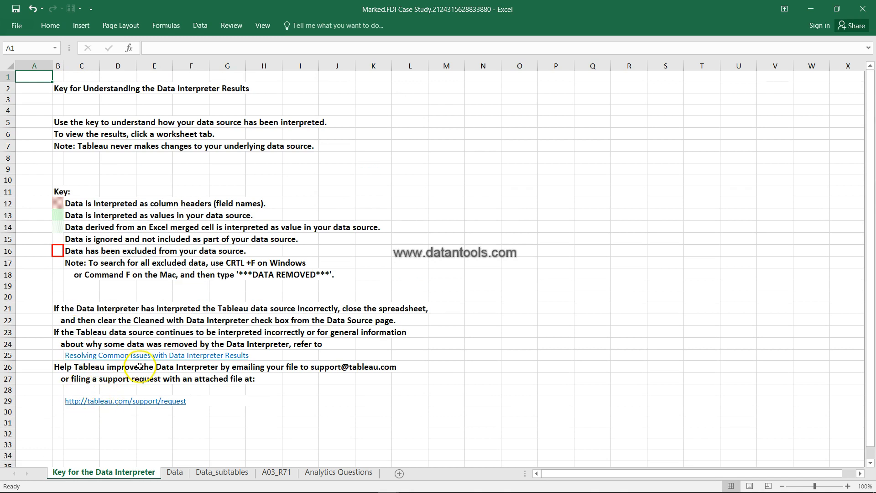
left_click(176, 473)
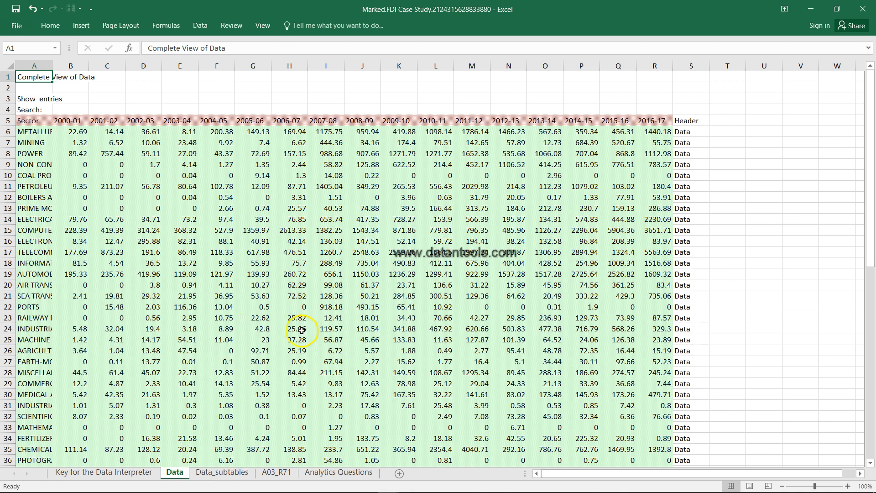
scroll(302, 331, "down", 12)
scroll(271, 404, "up", 12)
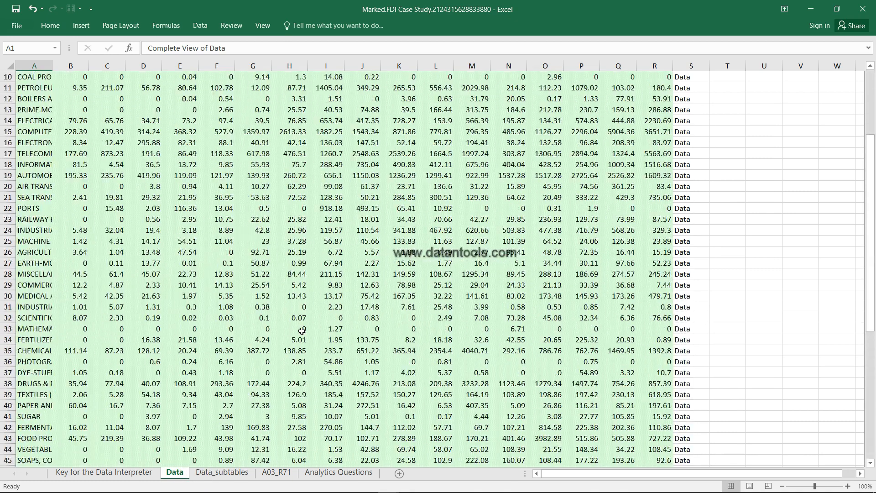
left_click(223, 472)
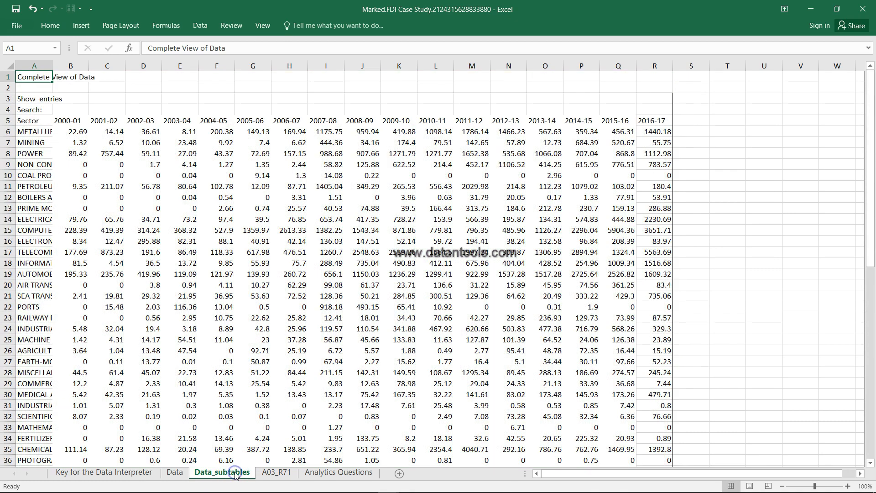
left_click(277, 472)
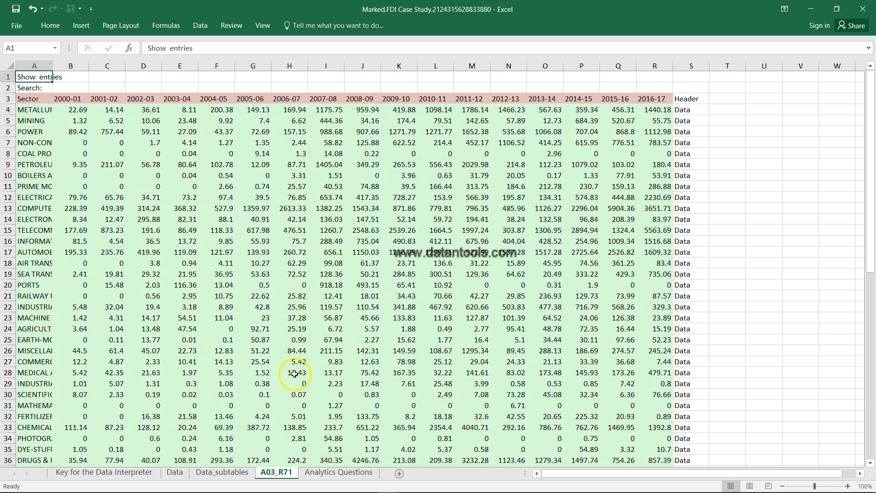
scroll(284, 395, "down", 20)
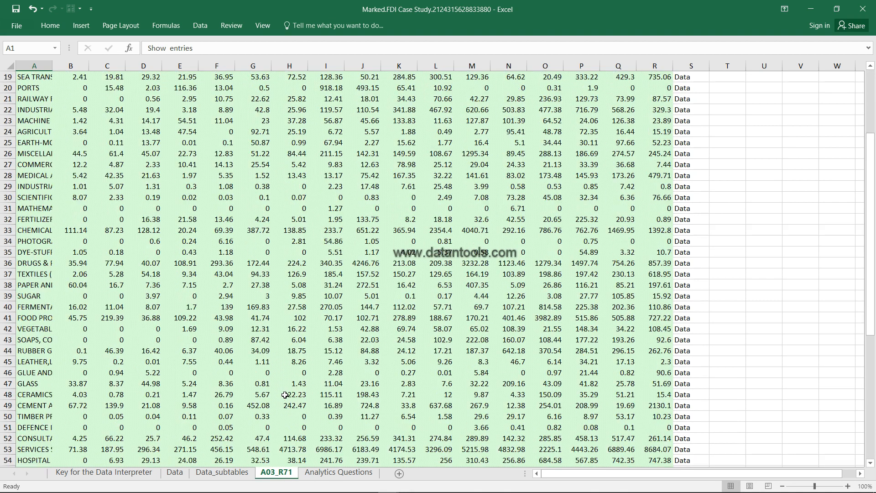
scroll(285, 395, "up", 20)
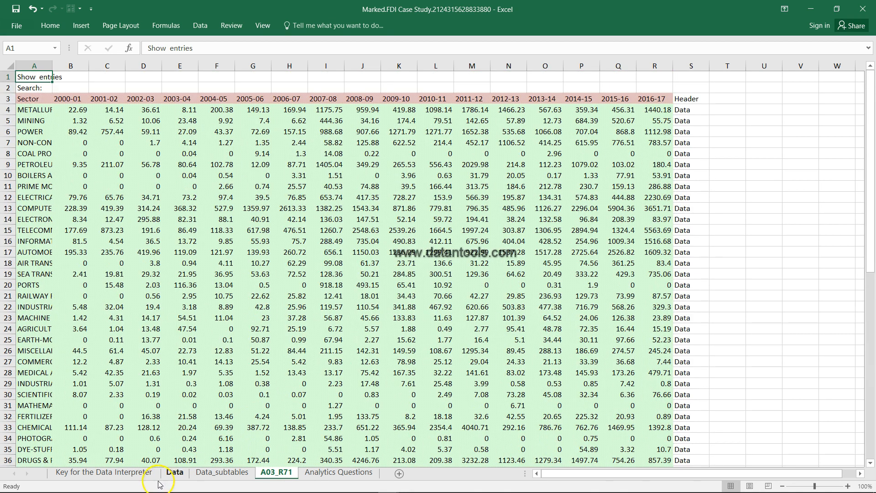
Step: Examine the Data Interpreter key's markings for column headers, values, ignored data and excluded data
left_click(145, 473)
left_click(61, 217)
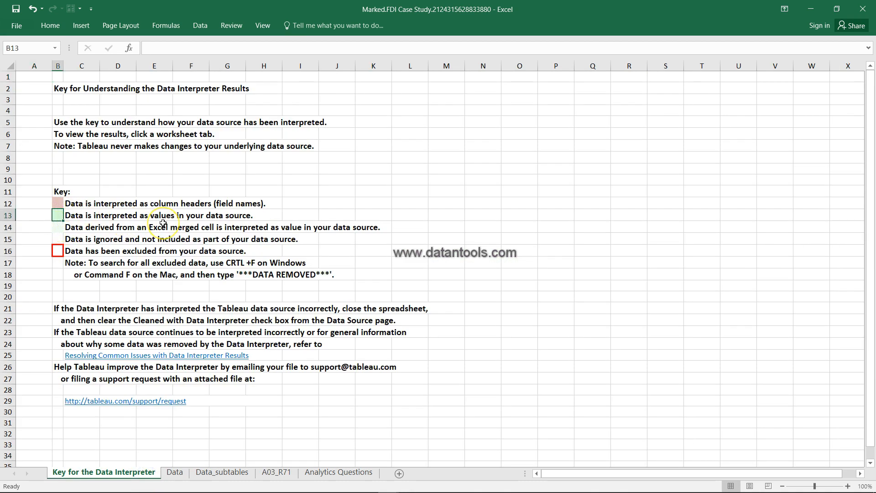
left_click(61, 205)
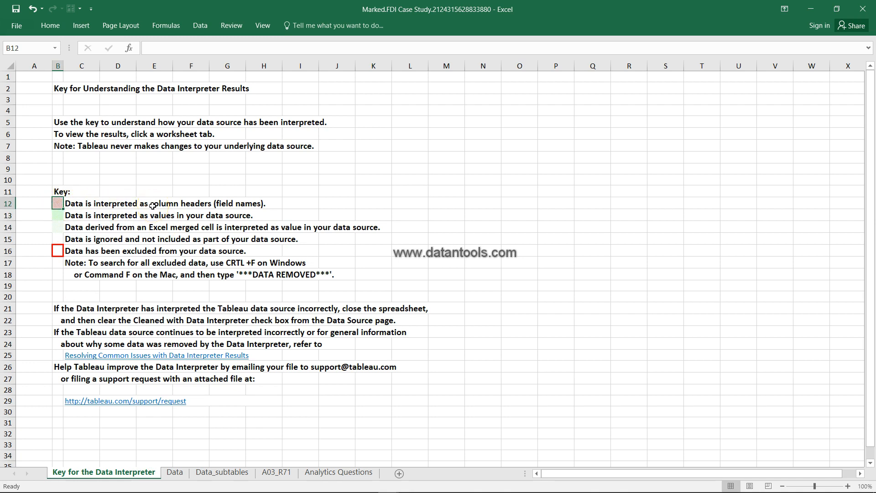
left_click(57, 250)
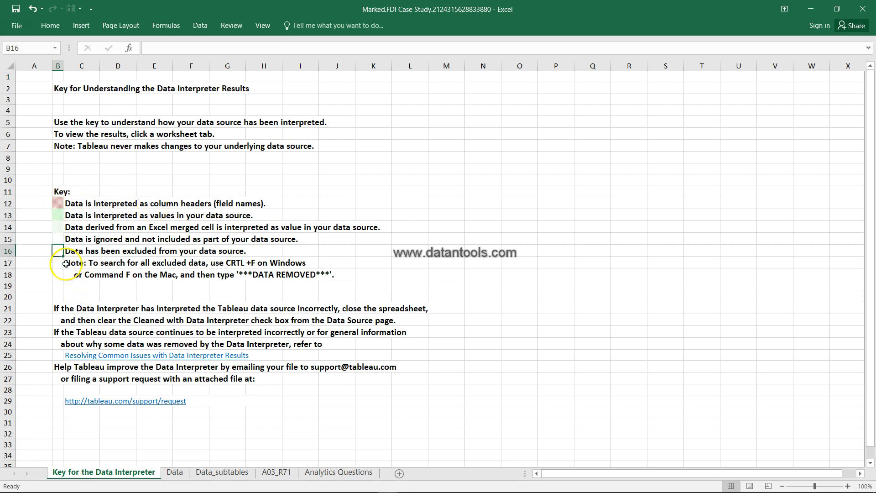
left_click(70, 284)
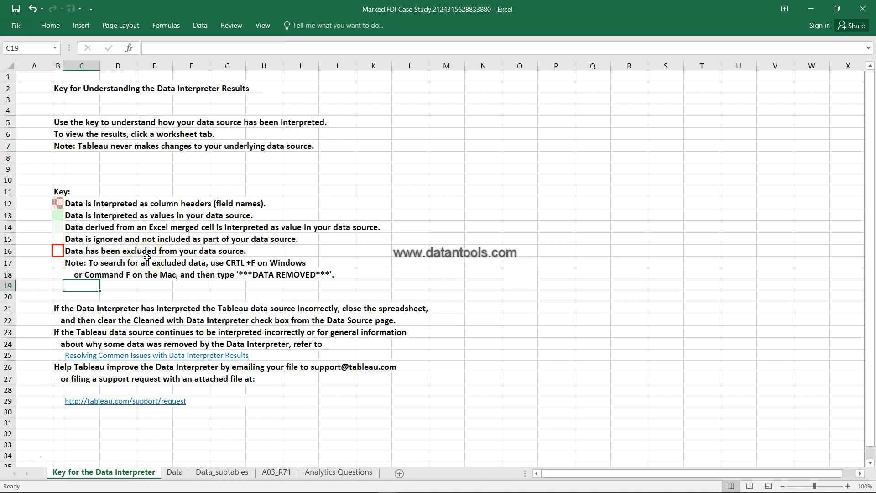
left_click(58, 239)
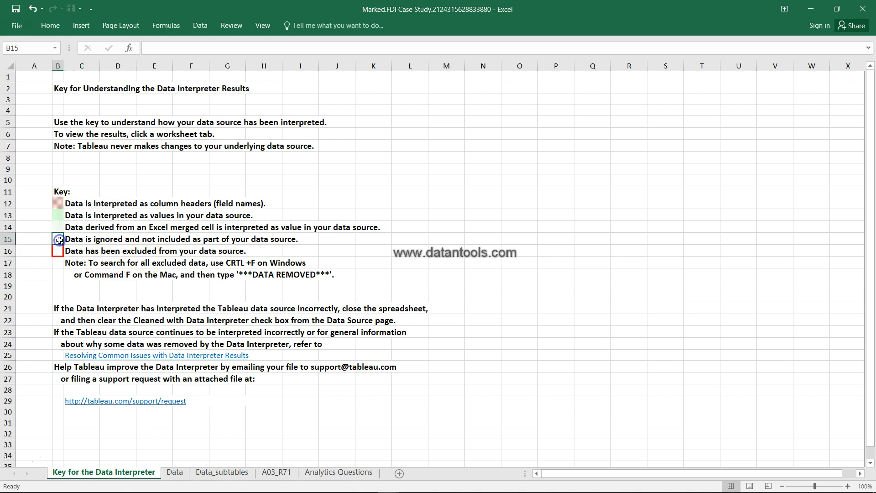
left_click(71, 264)
left_click(58, 240)
Step: Examine the ignored title rows, header row and value rows on the review workbook's Data sheet, and close Excel
left_click(176, 474)
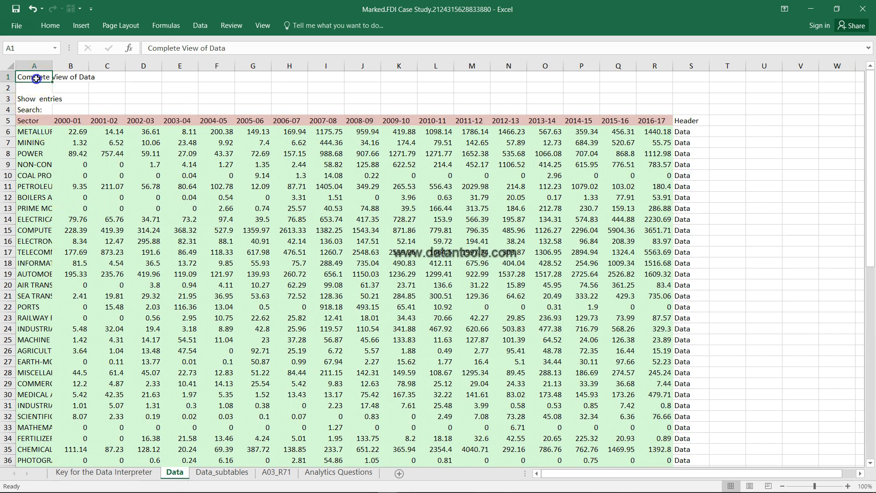
left_click_drag(33, 76, 36, 103)
left_click(39, 121)
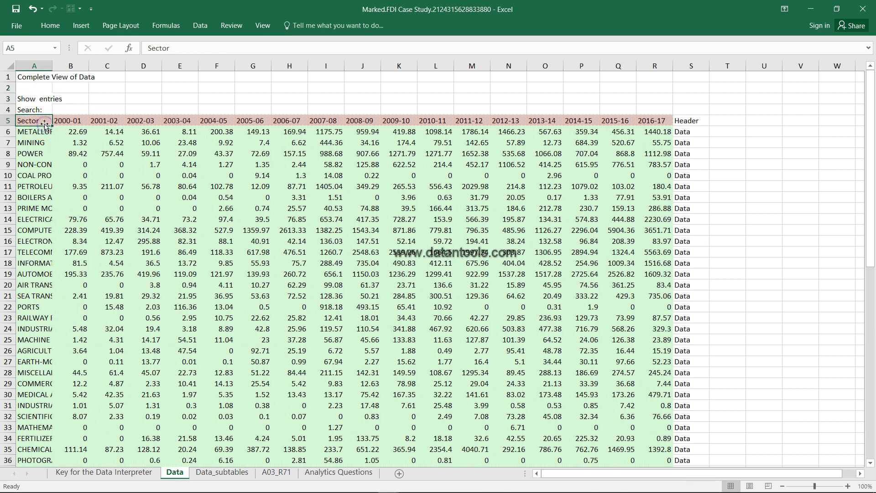
left_click(251, 216)
scroll(251, 216, "down", 9)
scroll(251, 216, "up", 9)
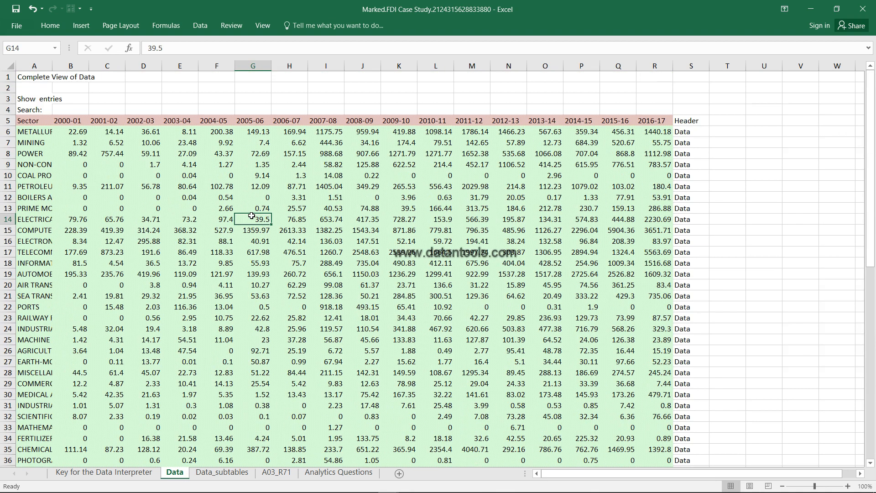
key("alt+F4")
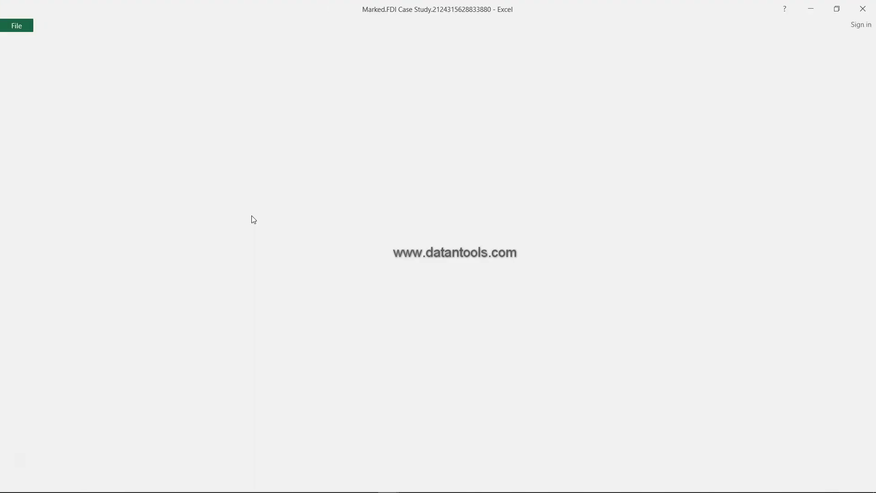
key("alt+F4")
Step: Look across the year columns in Tableau's filtered data preview
left_click(305, 311)
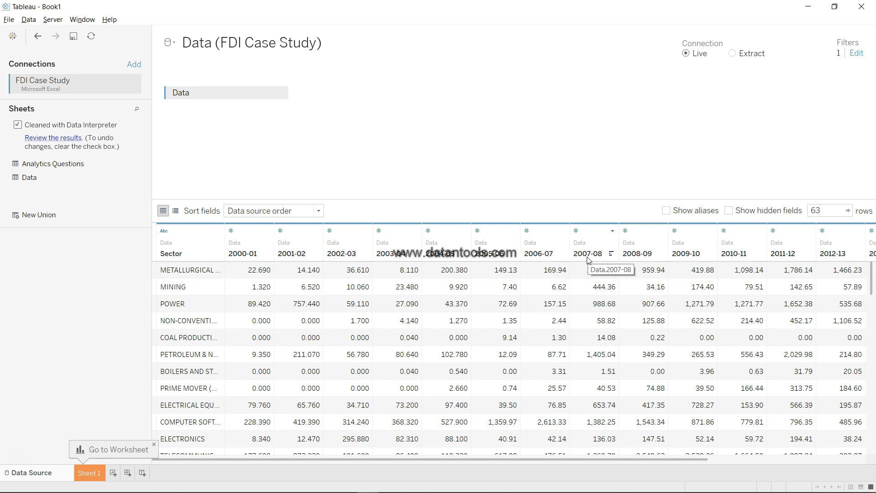
scroll(597, 299, "right", 3)
scroll(608, 307, "left", 3)
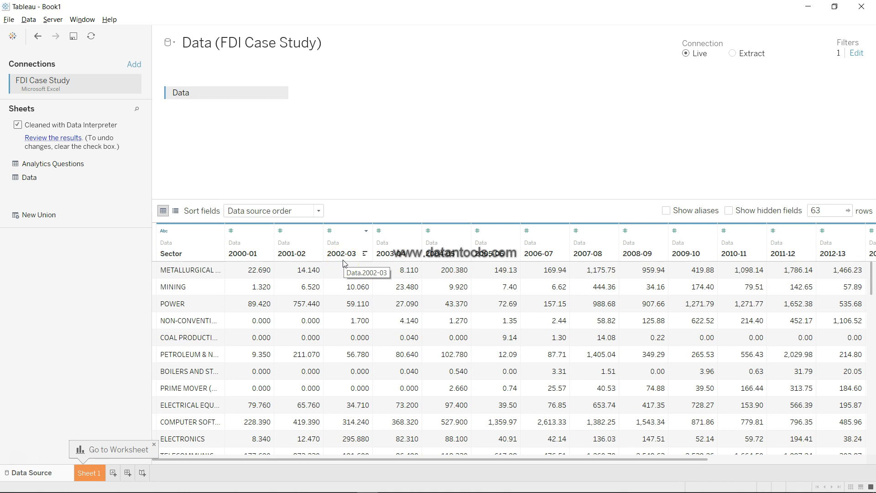
Step: Select all the year columns from 2000-01 through 2016-17 and pivot them into rows
left_click(254, 254)
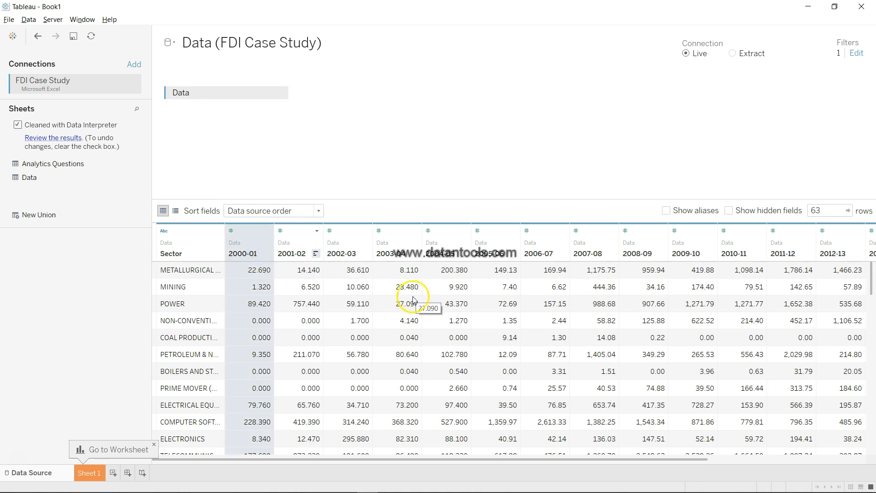
scroll(440, 327, "right", 4)
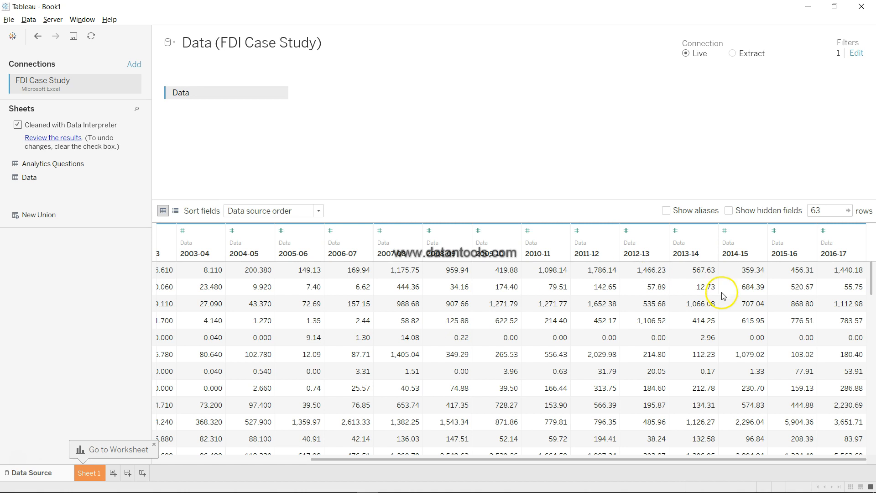
left_click(831, 254, "shift")
scroll(523, 319, "left", 4)
scroll(524, 320, "right", 4)
scroll(523, 315, "left", 4)
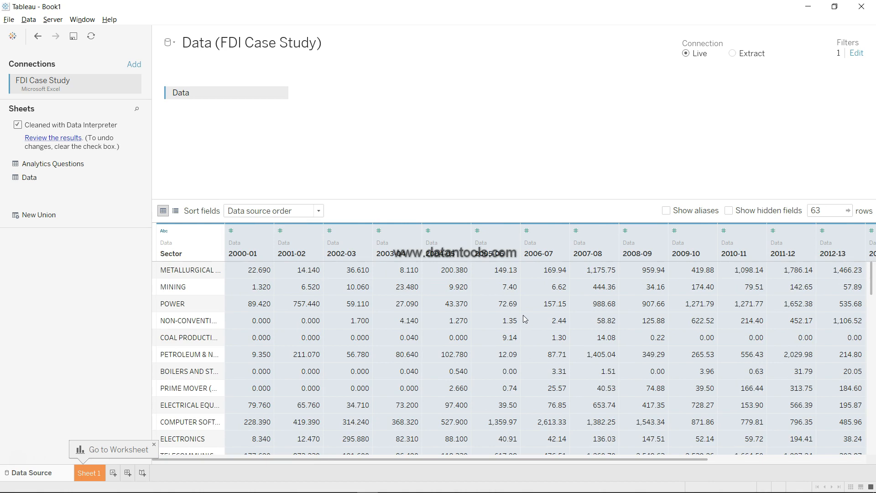
scroll(522, 315, "right", 4)
left_click(792, 270)
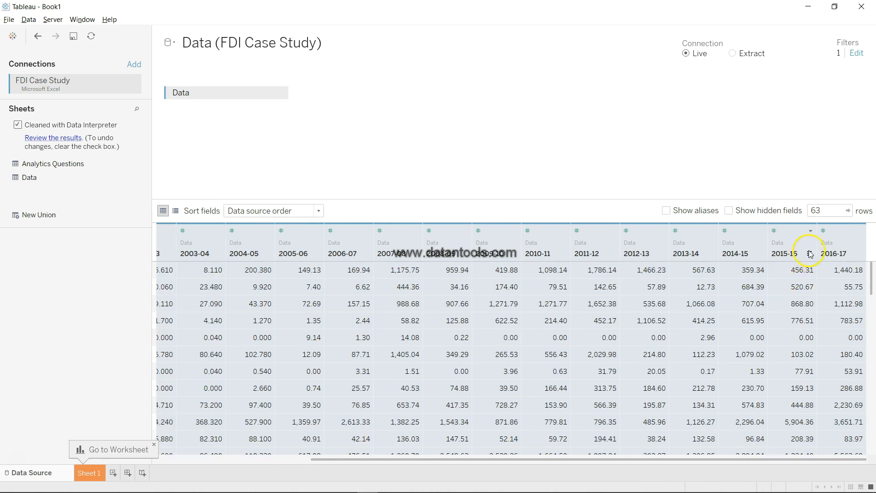
scroll(817, 267, "left", 4)
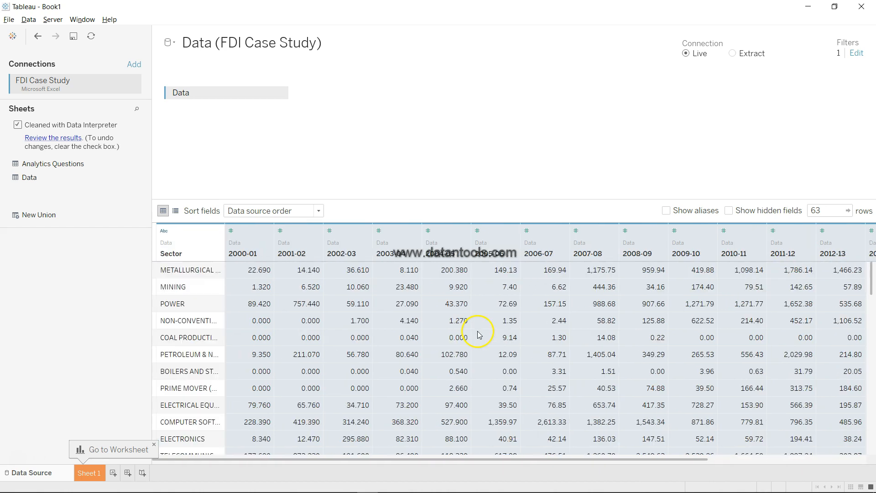
left_click(267, 231)
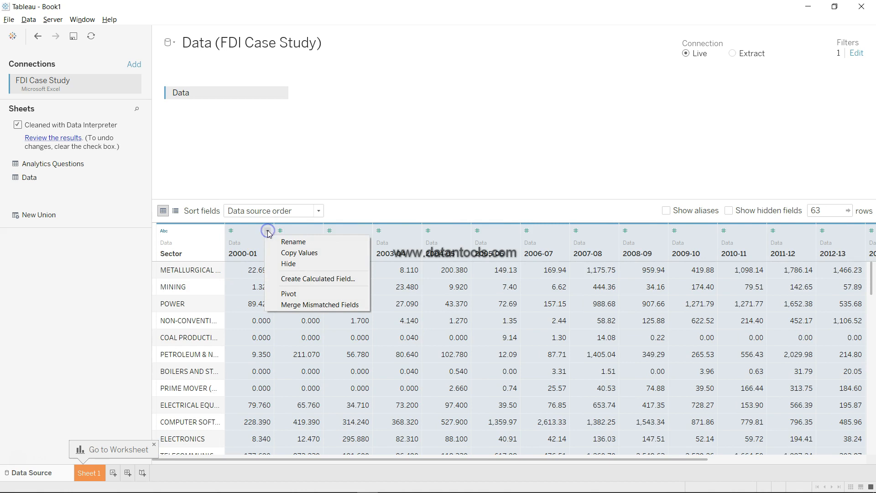
left_click(295, 294)
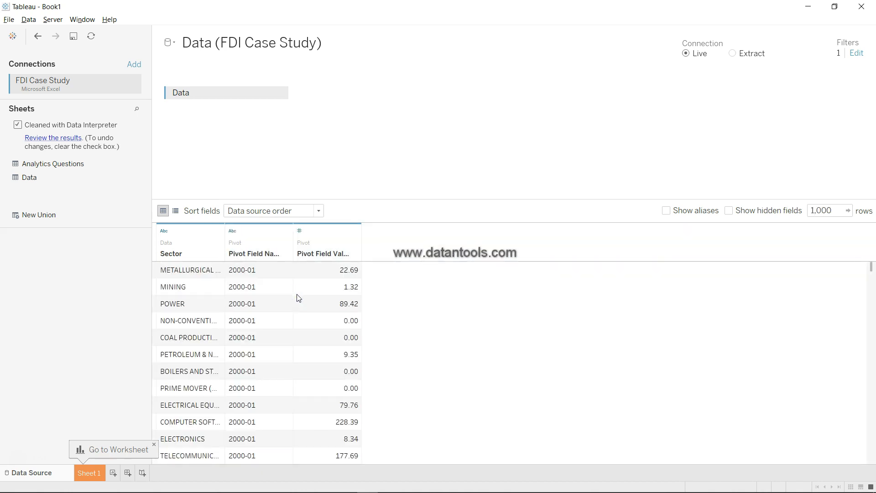
Step: Look through the pivoted rows and rename the Pivot Field Names column to Year
scroll(292, 382, "down", 5)
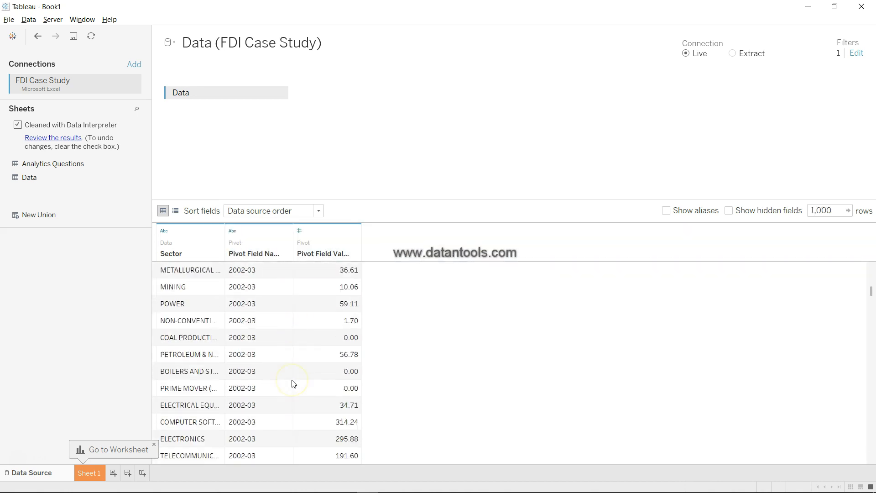
scroll(293, 384, "up", 4)
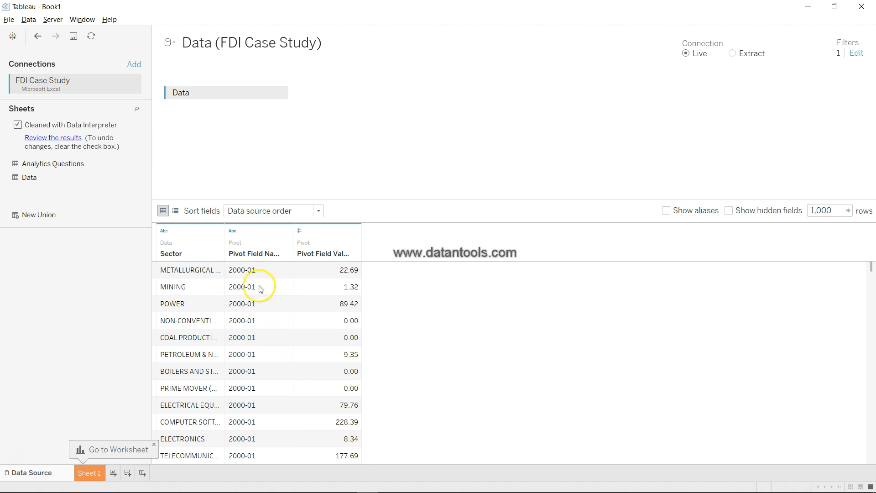
double_click(257, 256)
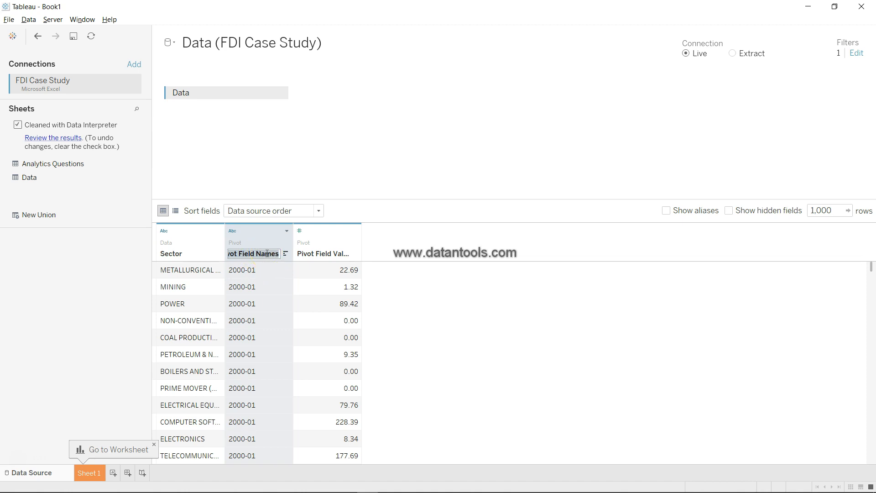
type("Year")
key("Return")
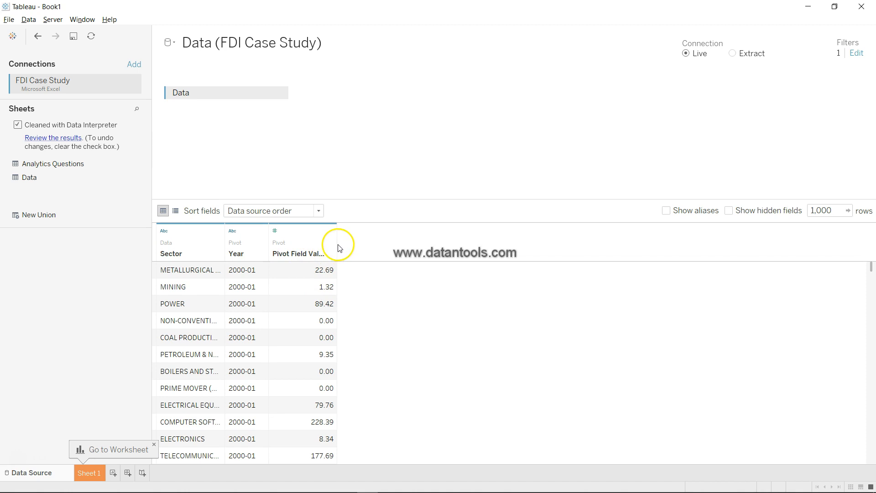
Step: Widen the Pivot Field Values column and rename it to FDI
left_click_drag(337, 244, 362, 243)
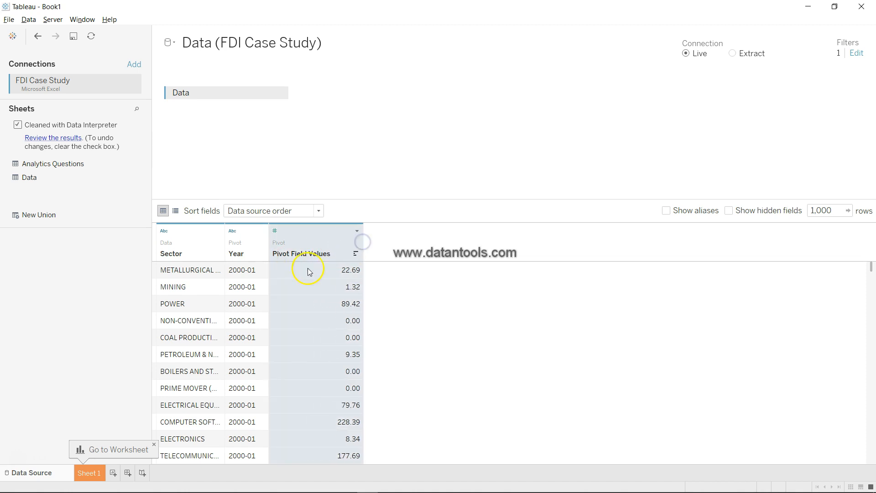
double_click(317, 253)
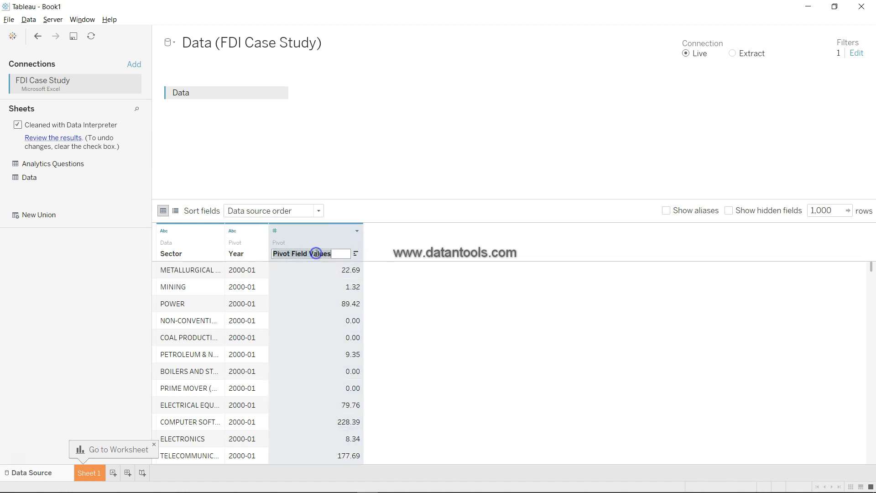
left_click(437, 259)
type("FDI")
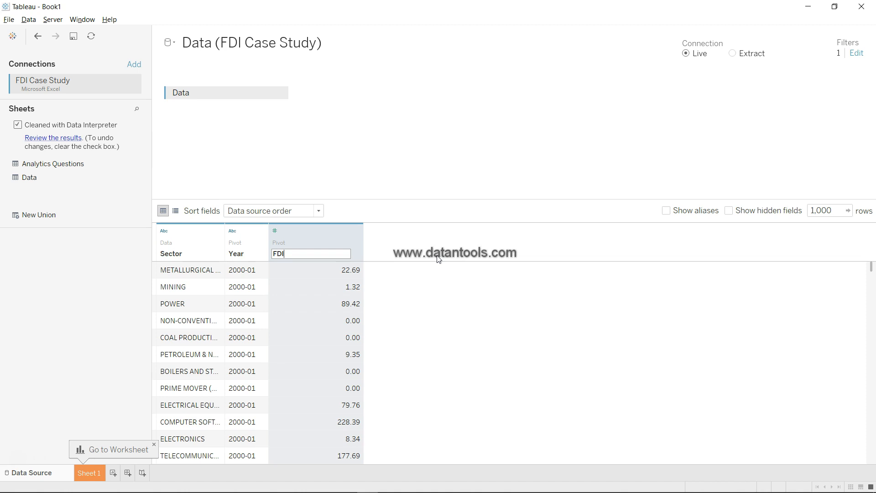
key("Return")
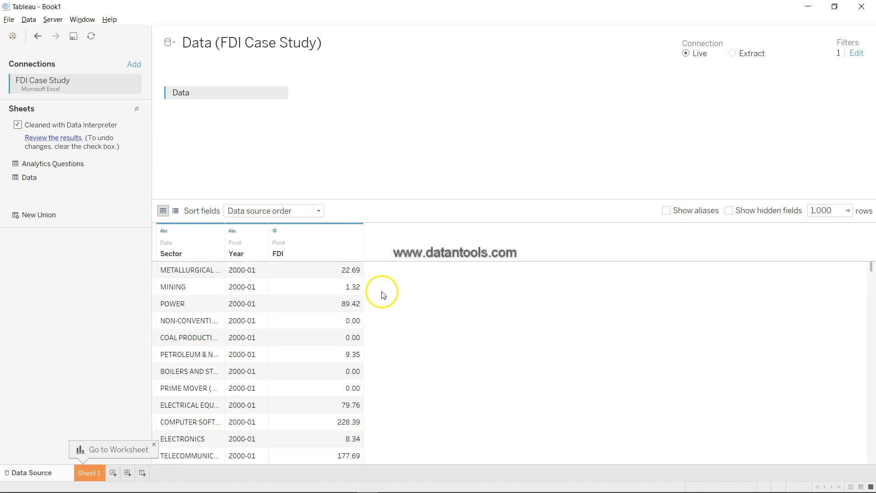
Step: Examine the format of the Year values and their Sector and FDI values across the pivoted rows
scroll(246, 386, "down", 5)
scroll(246, 387, "up", 5)
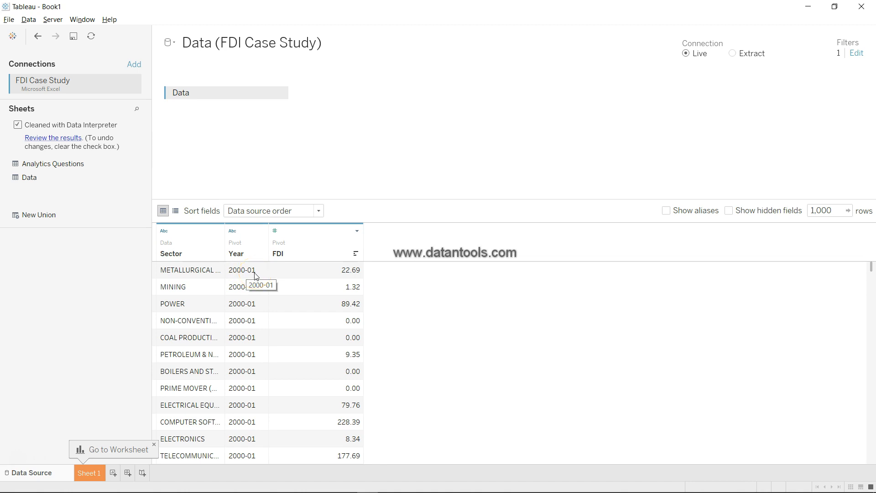
scroll(251, 356, "down", 20)
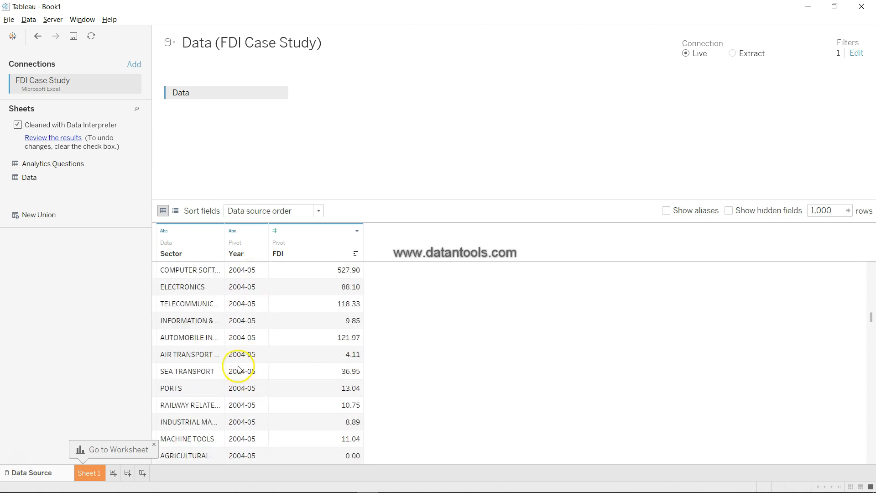
scroll(246, 360, "down", 10)
scroll(246, 360, "up", 15)
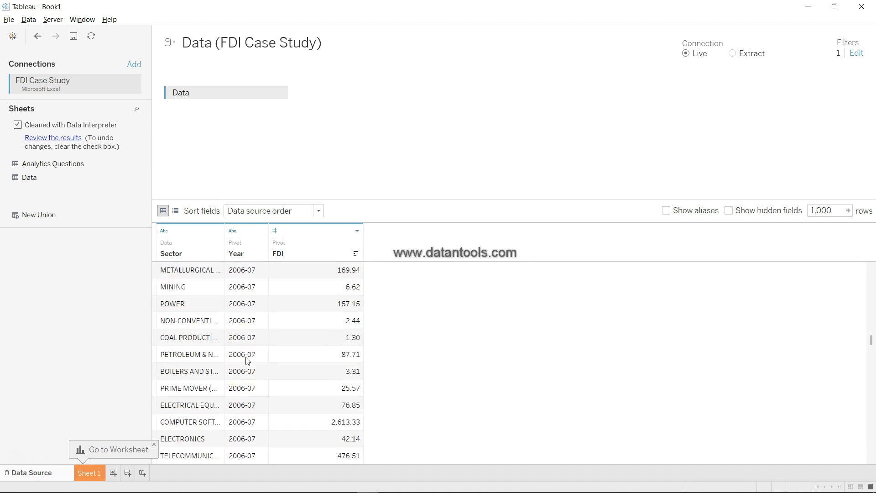
scroll(246, 361, "up", 15)
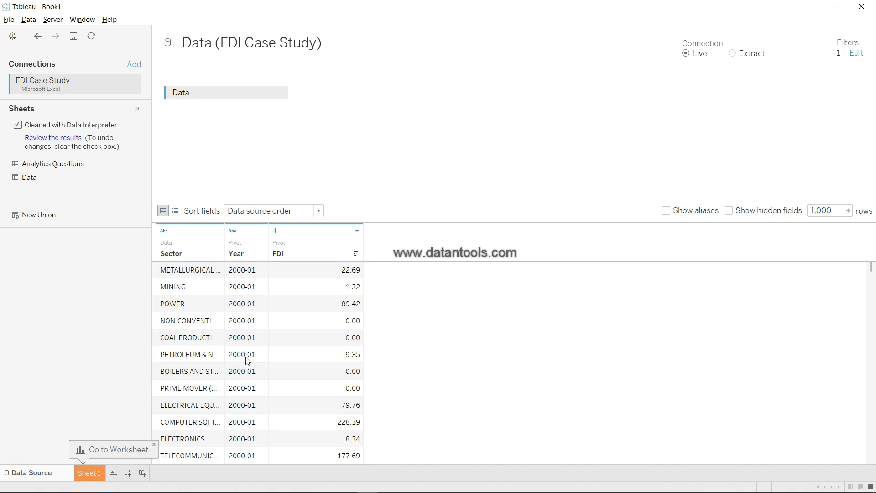
scroll(247, 360, "down", 10)
scroll(244, 367, "up", 10)
scroll(258, 293, "down", 10)
scroll(256, 283, "up", 10)
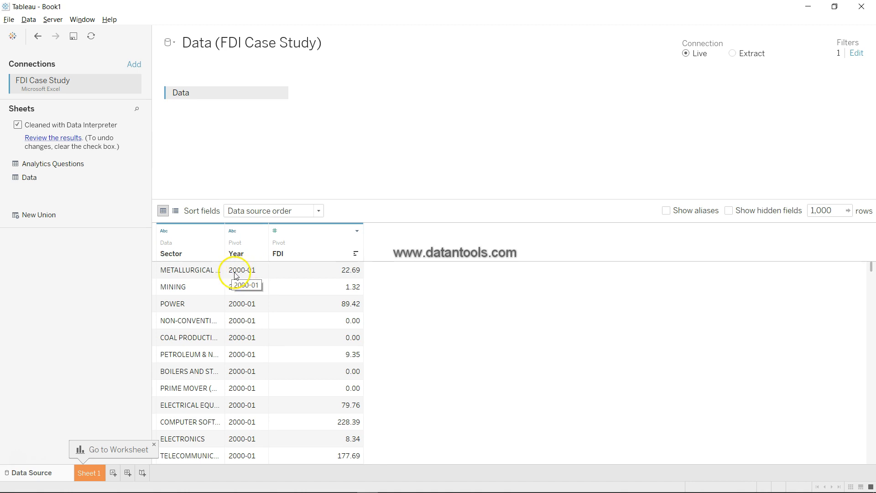
scroll(265, 419, "down", 4)
scroll(265, 420, "down", 20)
scroll(265, 420, "up", 20)
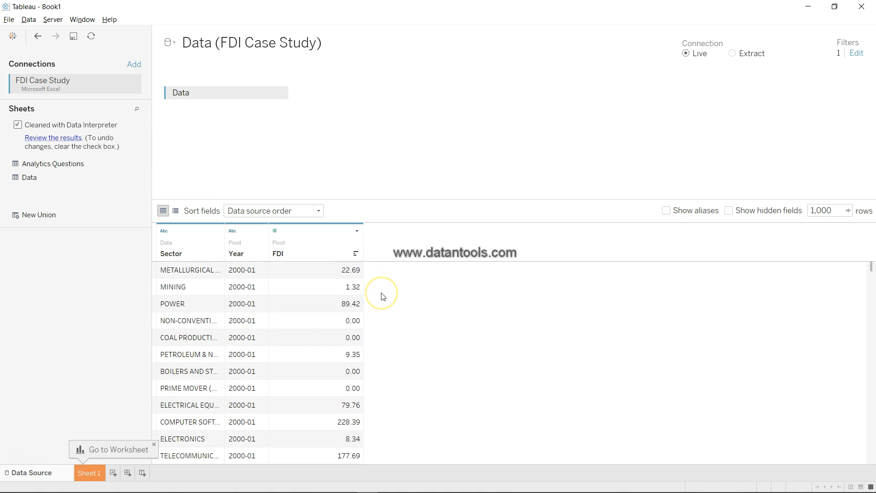
Step: Create a calculated field from the Year column and name it Financial Year
left_click(262, 233)
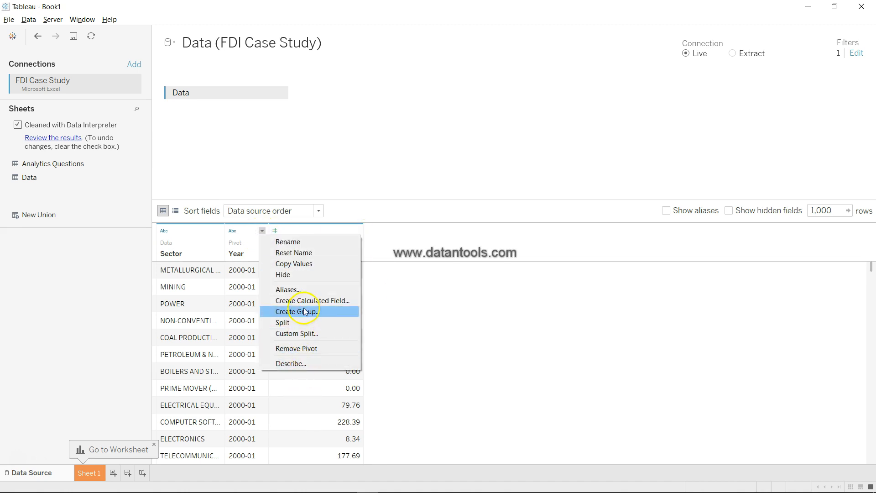
left_click(308, 302)
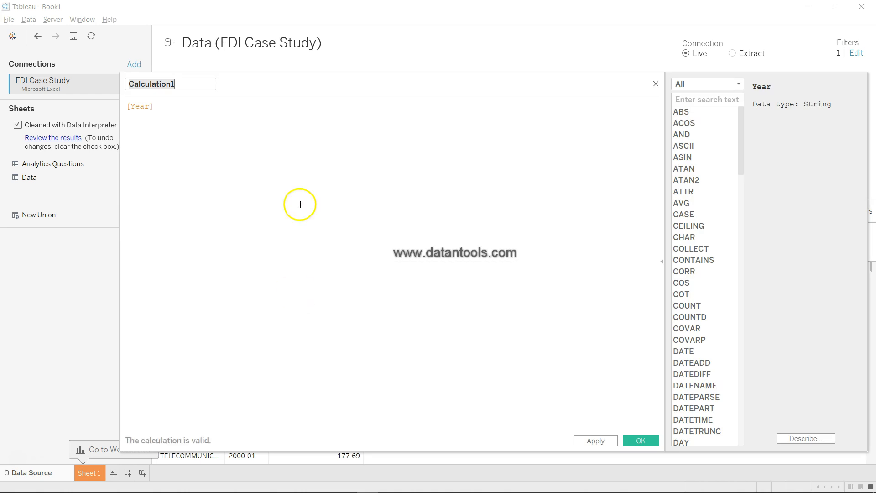
left_click_drag(388, 83, 620, 165)
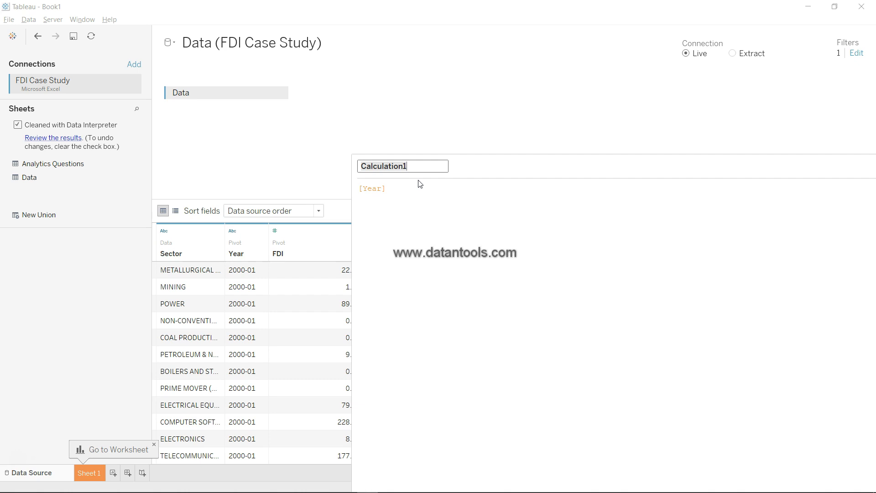
type("FY")
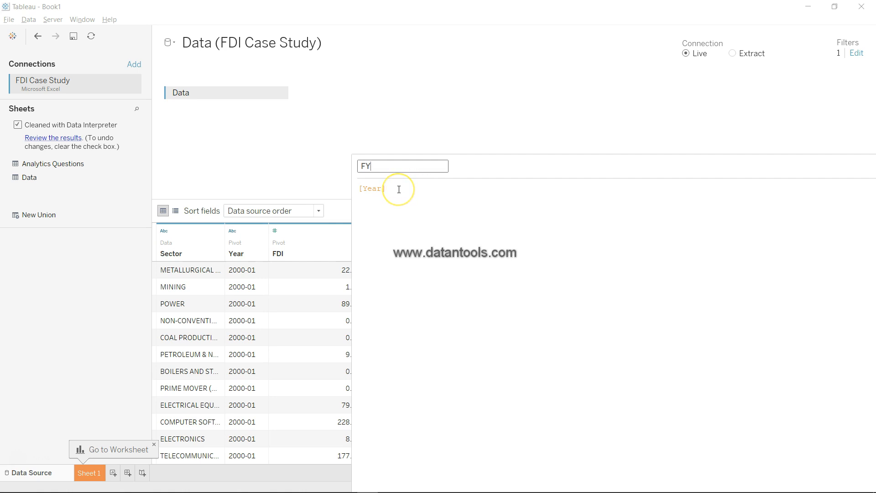
key("BackSpace")
type("inancial Year")
left_click(395, 197)
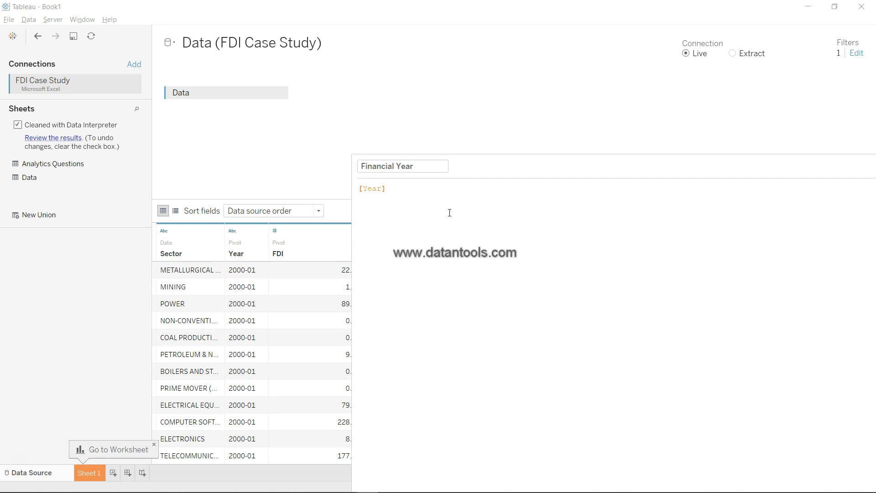
Step: Enter the formula LEFT([Year],4) for the Financial Year calculation
left_click_drag(470, 166, 217, 78)
left_click(148, 105)
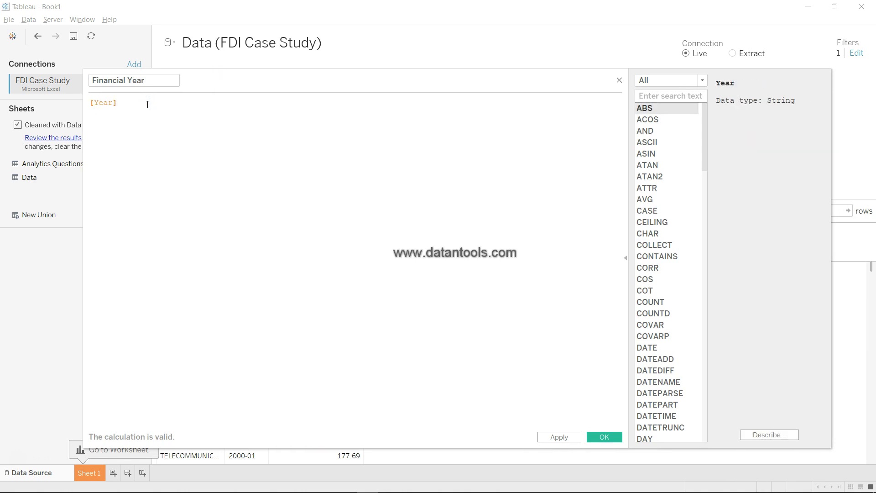
type("Lef")
key("Return")
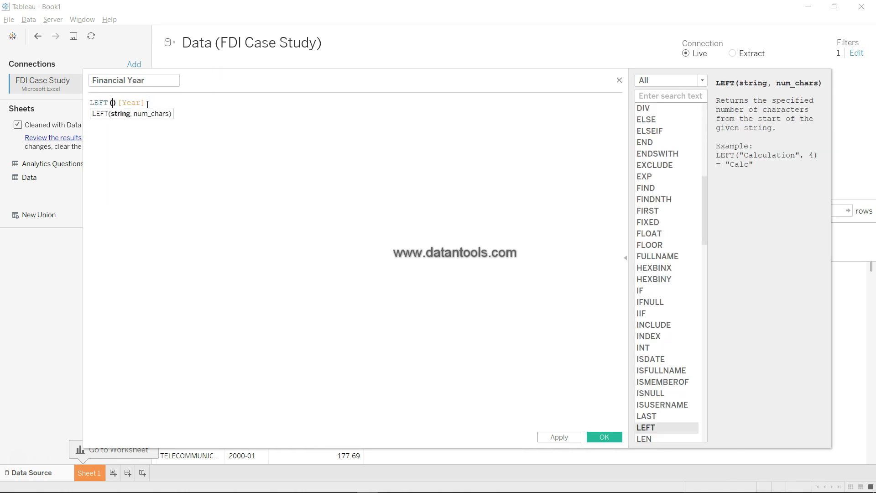
key("Delete")
left_click(147, 104)
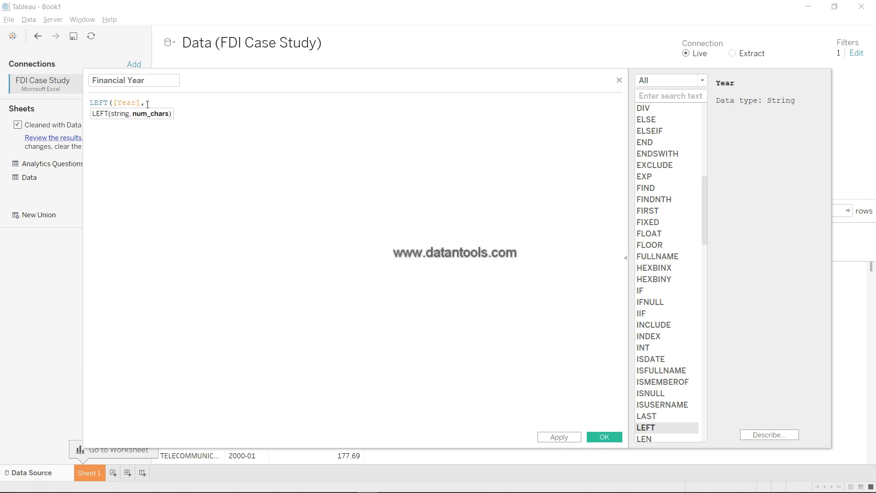
type("4)")
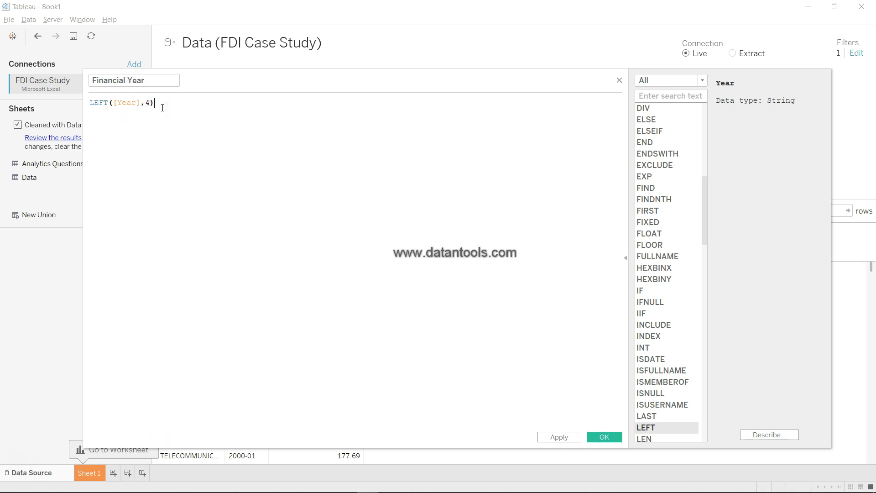
Step: Look up the LEFT function's description and example in the function reference, and uncover the Year column for comparison
left_click(673, 95)
type("lef")
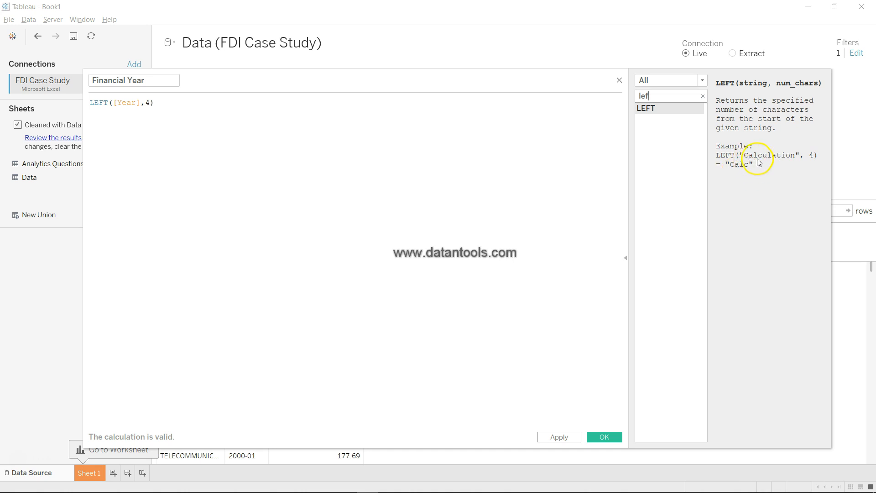
left_click_drag(274, 80, 500, 80)
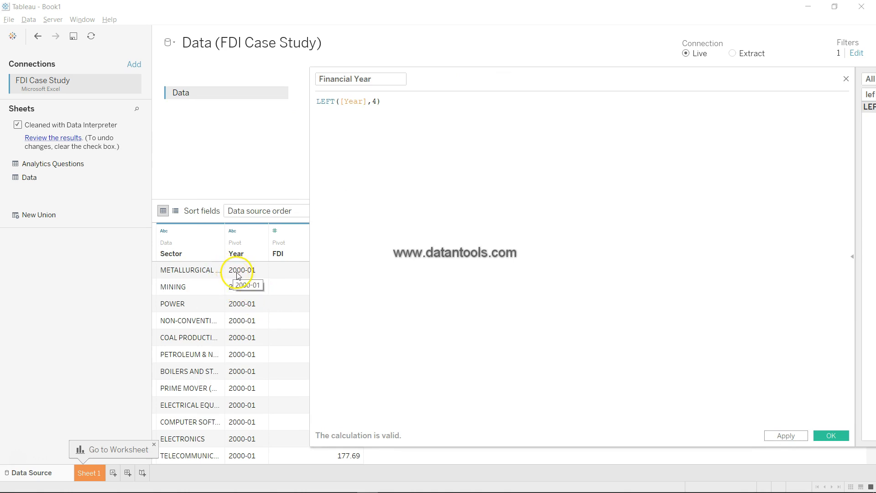
Step: Save the Financial Year calculated field and check its values against the Year column
left_click(412, 101)
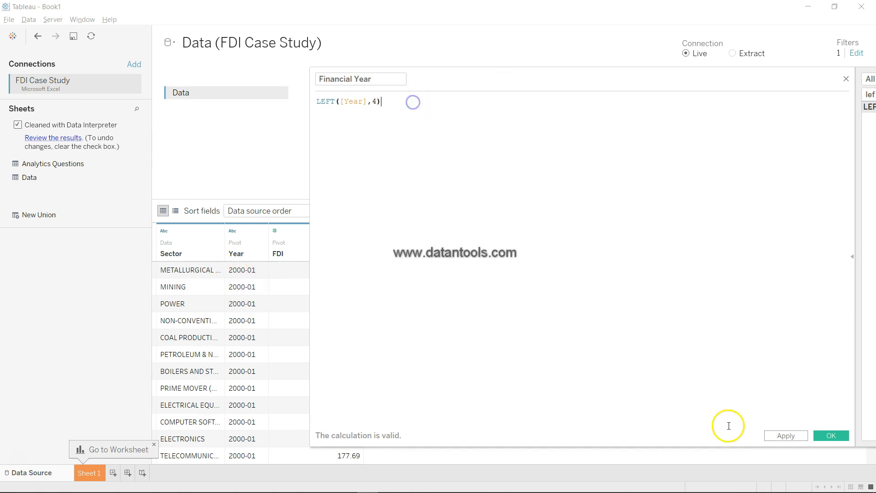
left_click(831, 435)
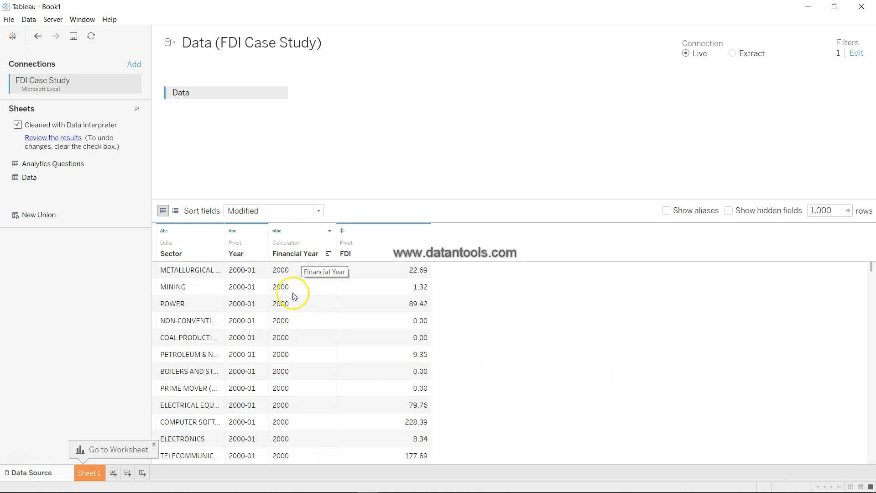
scroll(296, 373, "down", 15)
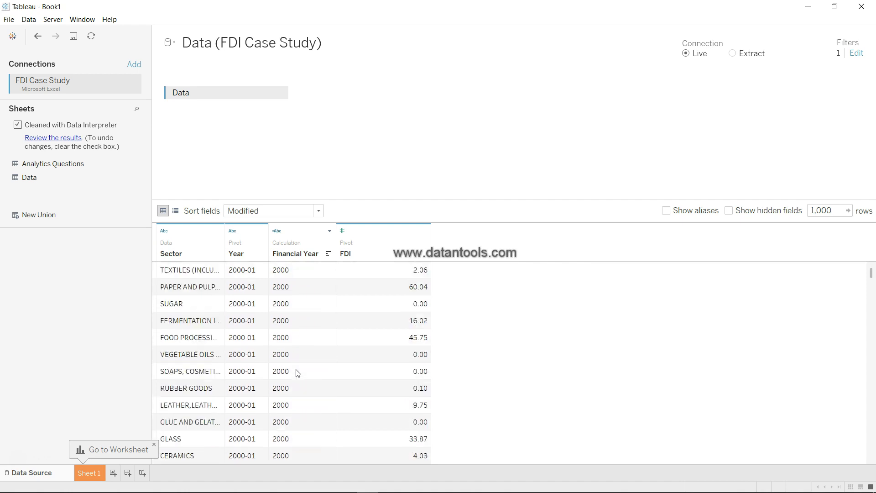
Step: Compare the Financial Year values against Year, hide the Year column and fit the FDI column's width to its contents
scroll(296, 373, "up", 15)
scroll(297, 373, "down", 20)
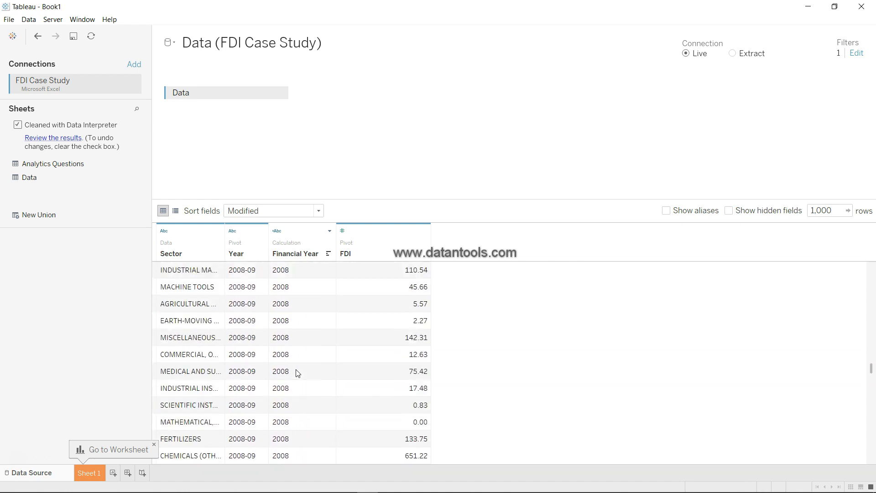
scroll(297, 373, "up", 15)
scroll(297, 373, "up", 20)
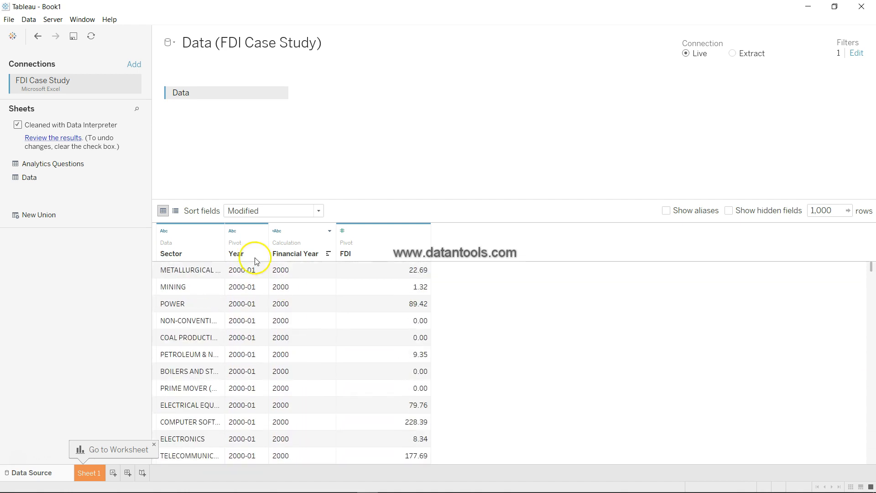
left_click(263, 232)
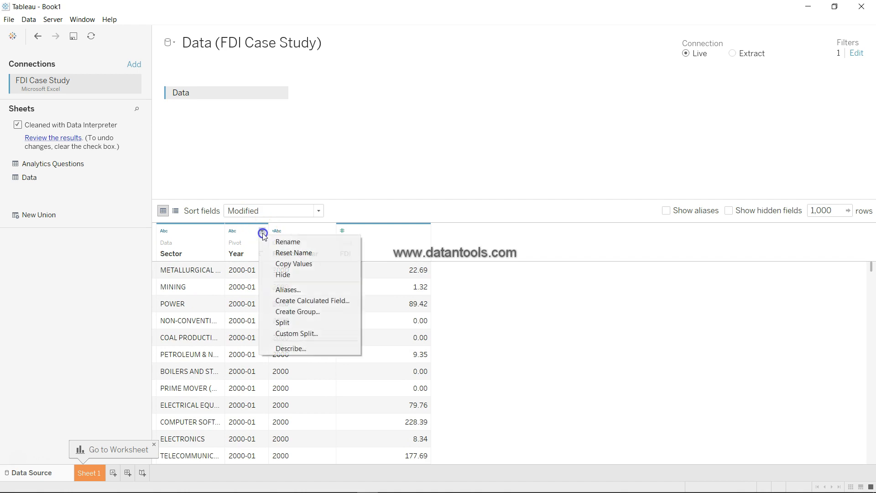
left_click(287, 274)
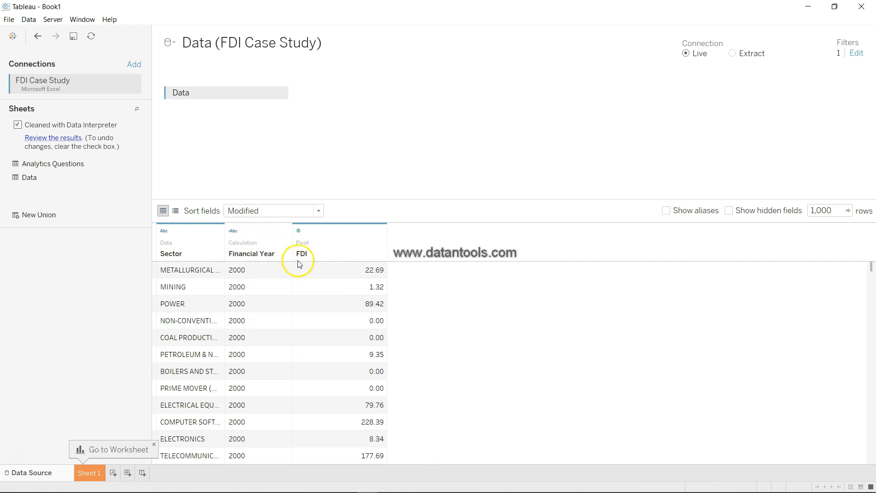
double_click(388, 246)
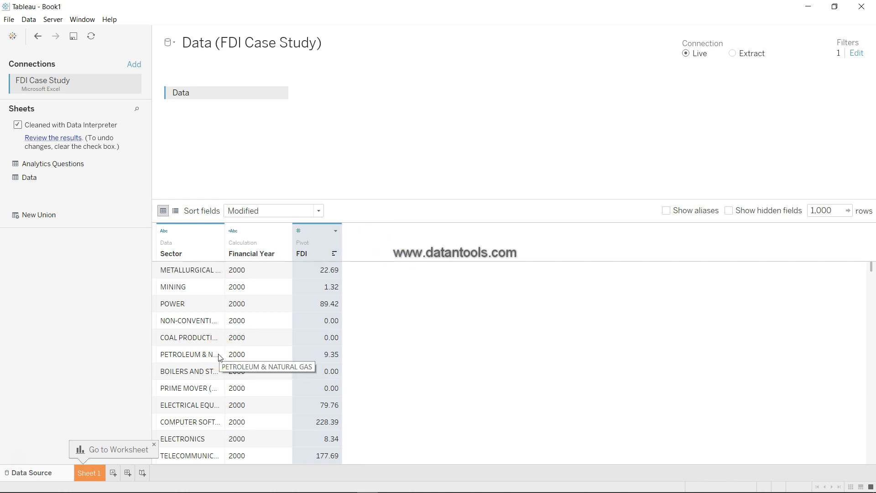
Step: Go to the Sheet 1 worksheet and collapse the Show Me chart suggestions
left_click(126, 450)
left_click(95, 473)
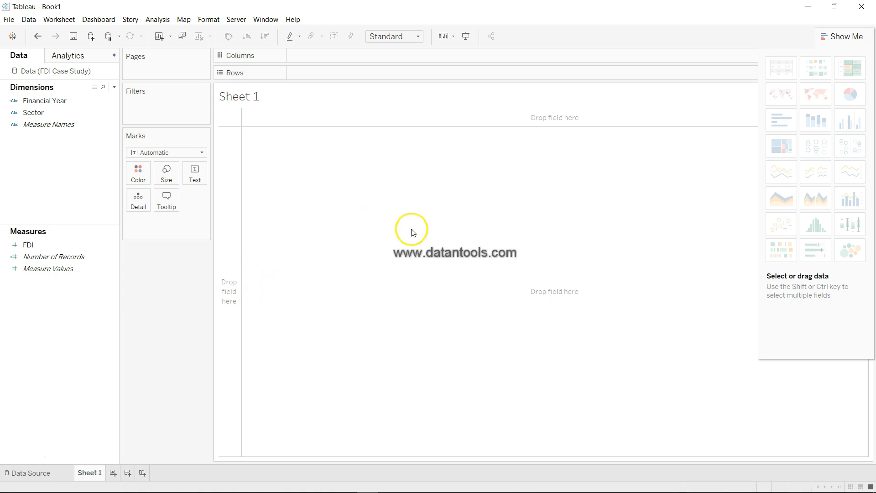
left_click_drag(87, 256, 143, 174)
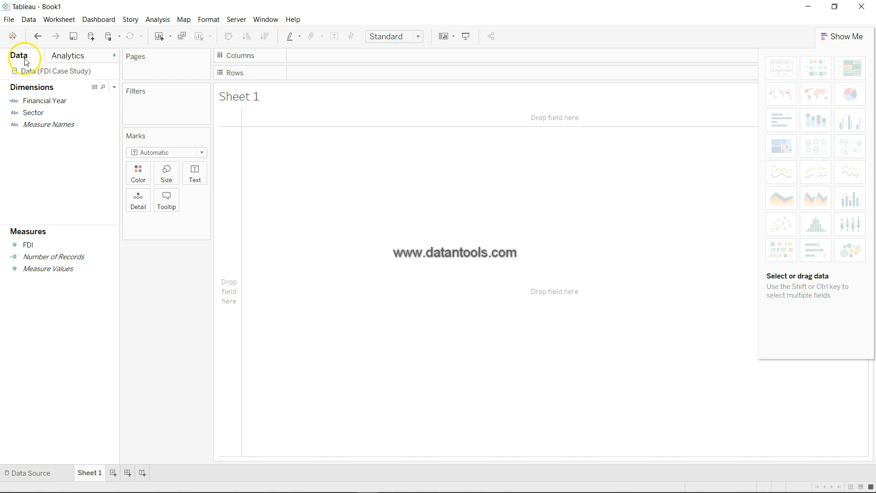
left_click(32, 95)
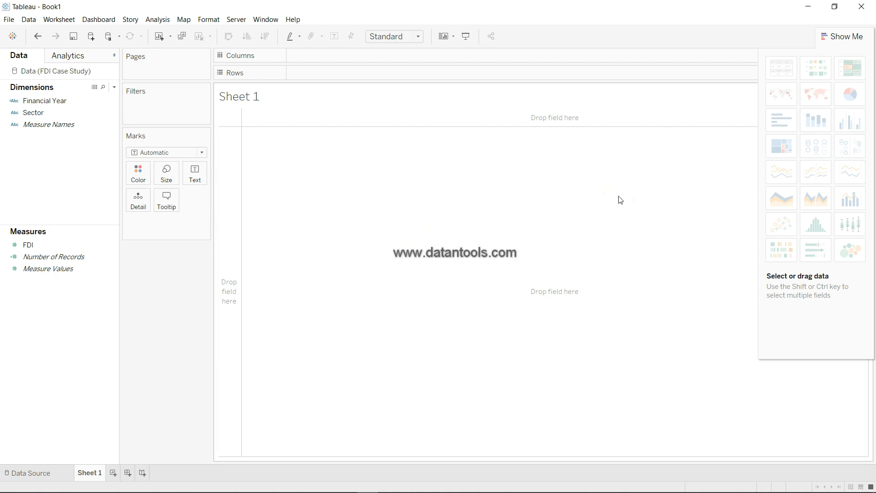
left_click(853, 37)
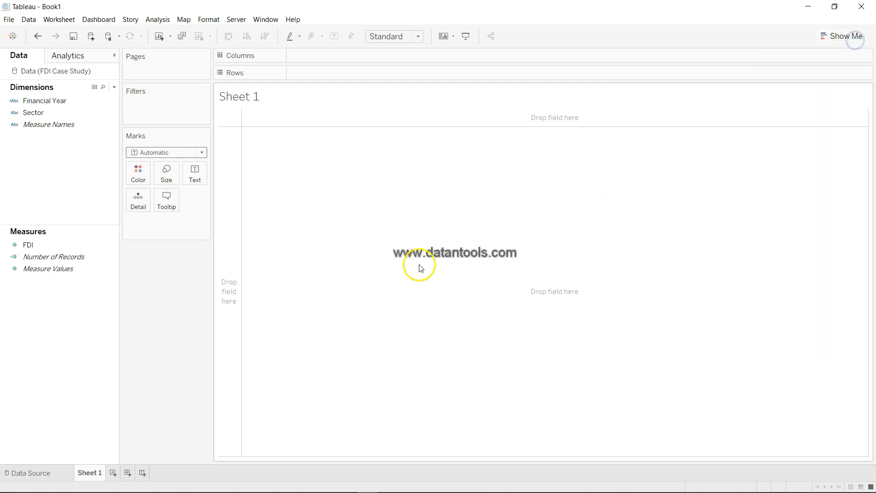
left_click(48, 114)
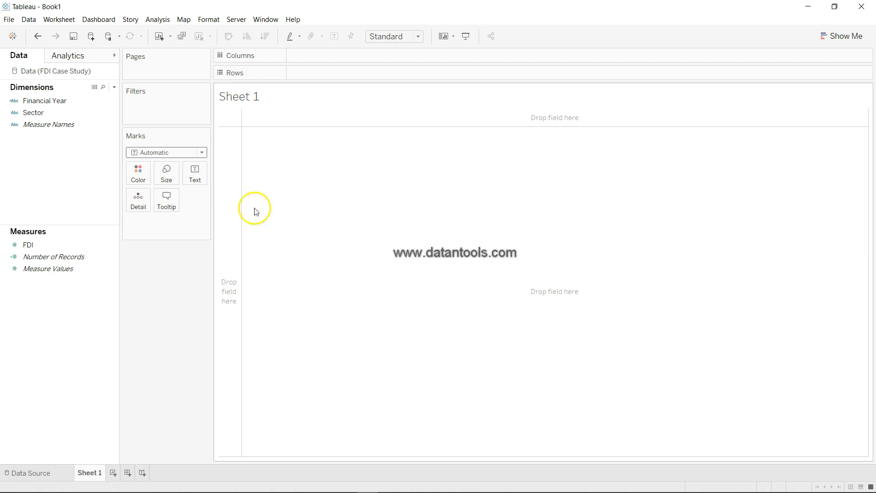
Step: Switch to the FDI Case Study workbook in Excel and review the task list on the Analytics Questions sheet
key("alt+Tab")
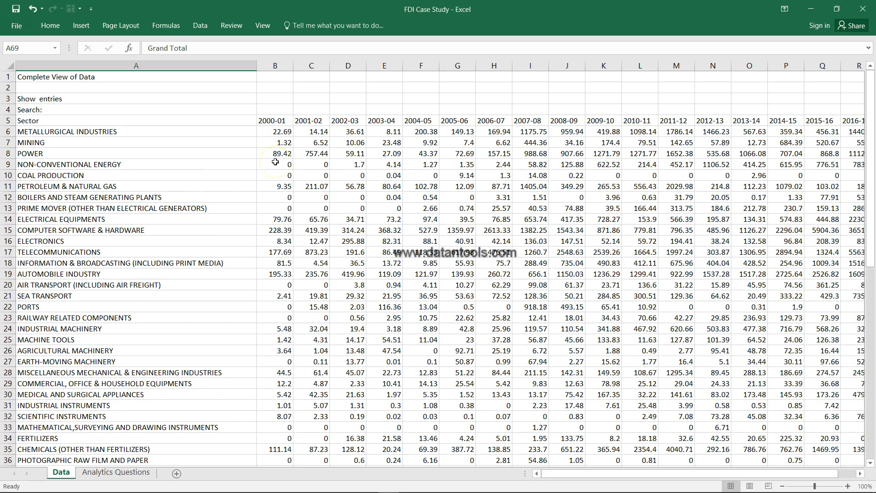
left_click(136, 473)
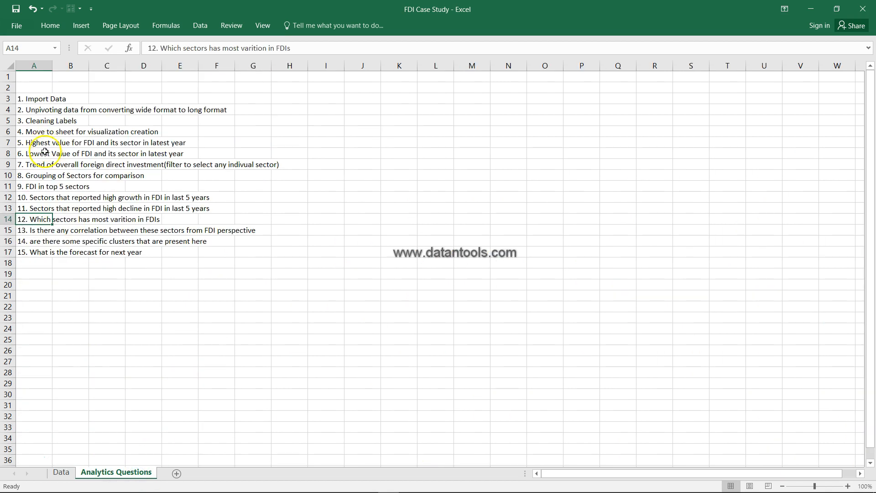
left_click(28, 98)
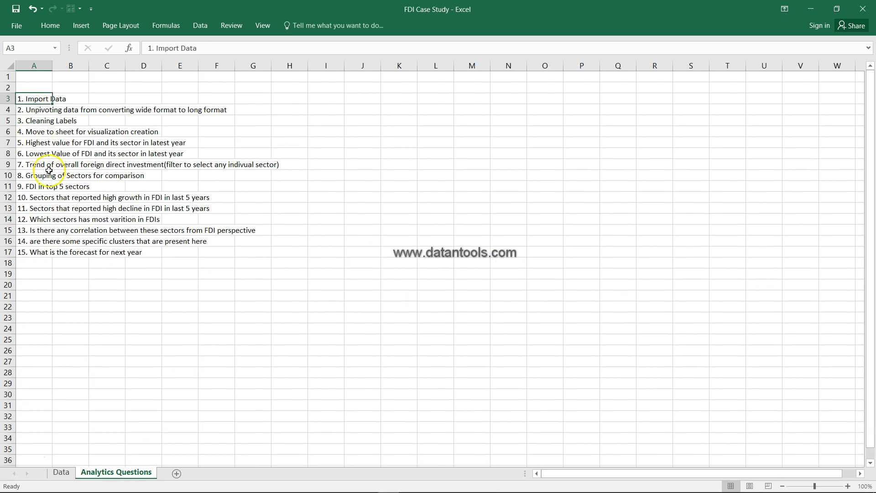
left_click(31, 110)
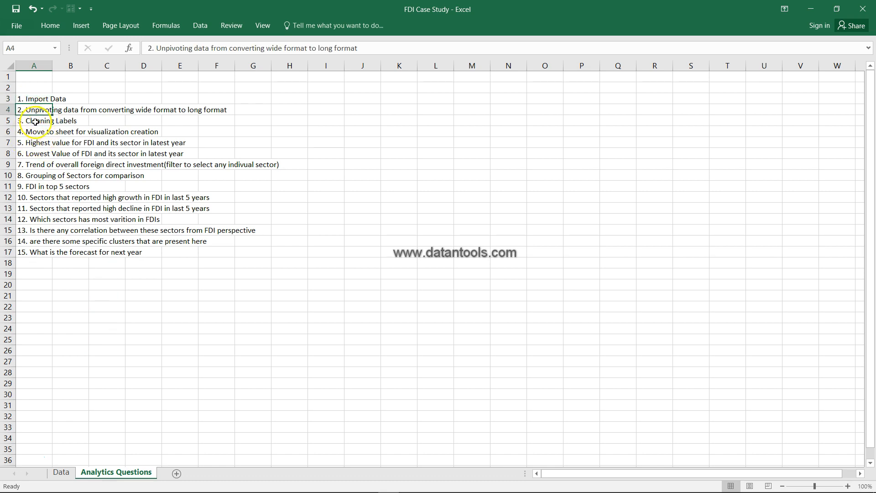
left_click(35, 122)
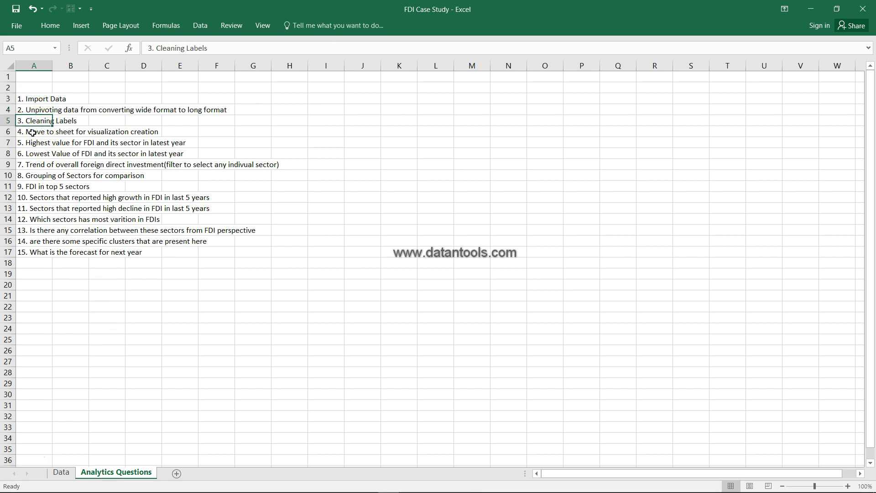
left_click(32, 133)
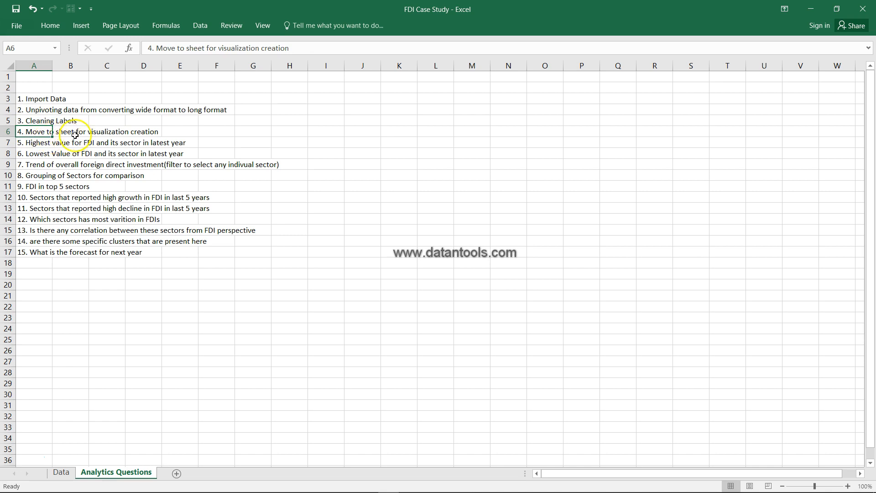
left_click(8, 132)
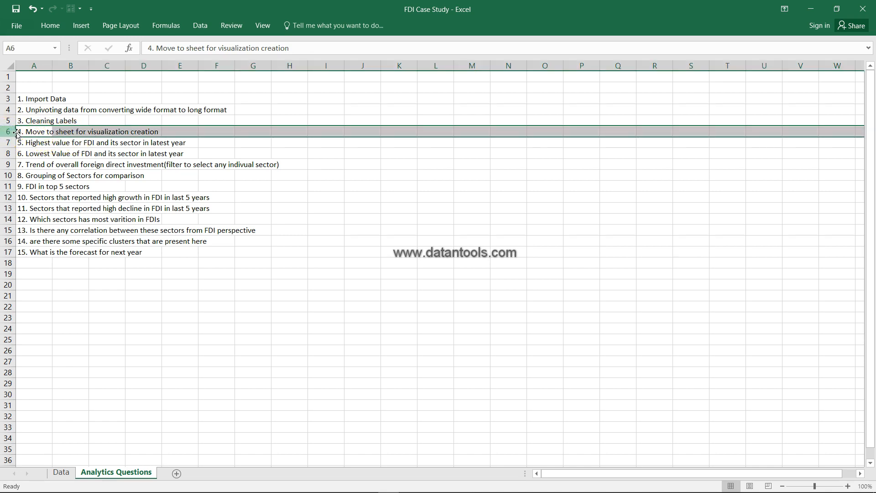
left_click(38, 145)
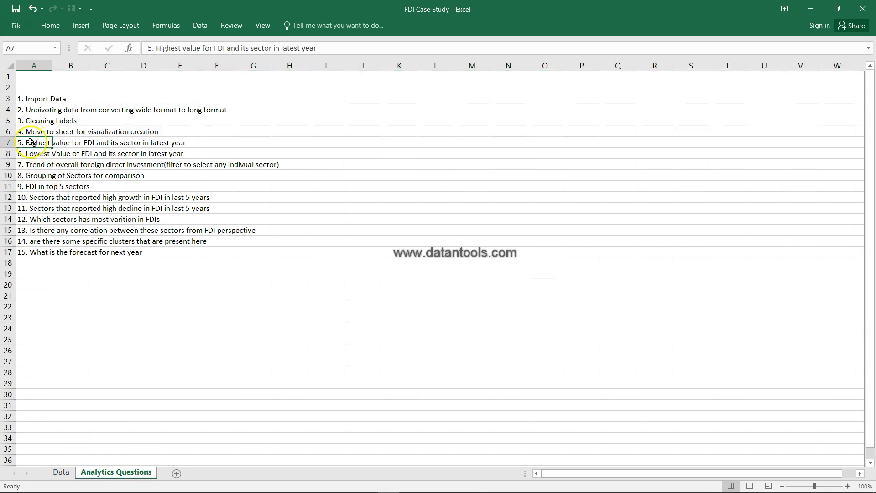
left_click_drag(8, 142, 10, 254)
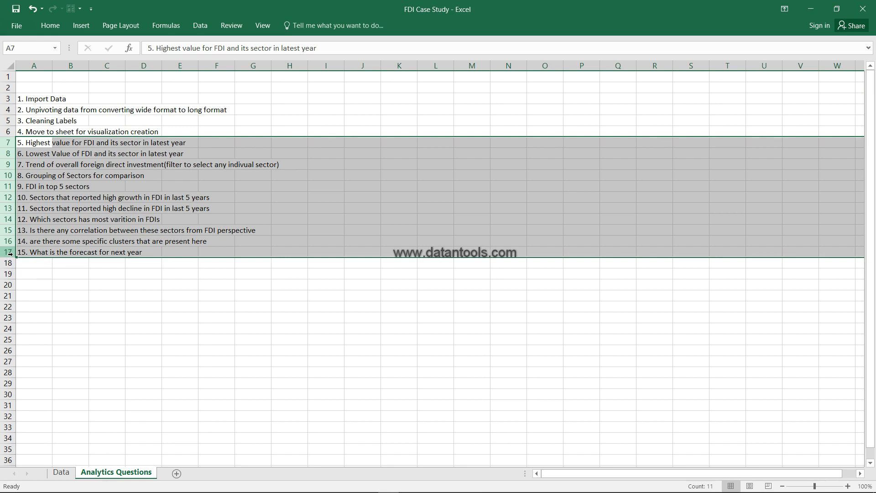
Step: Select questions 5 and 6, on the highest and lowest FDI and its sector in the latest year
left_click(32, 143)
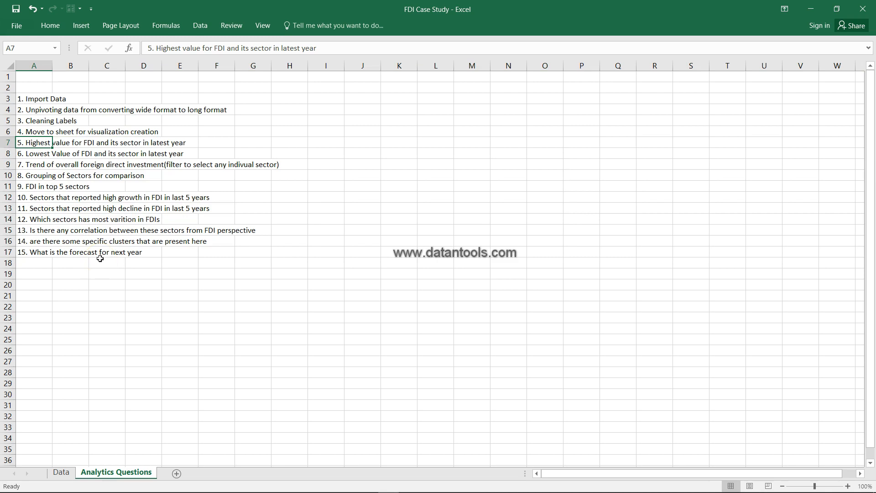
key("shift+Down")
key("shift+Right")
key("shift+Right")
key("shift+Right")
key("shift+Right")
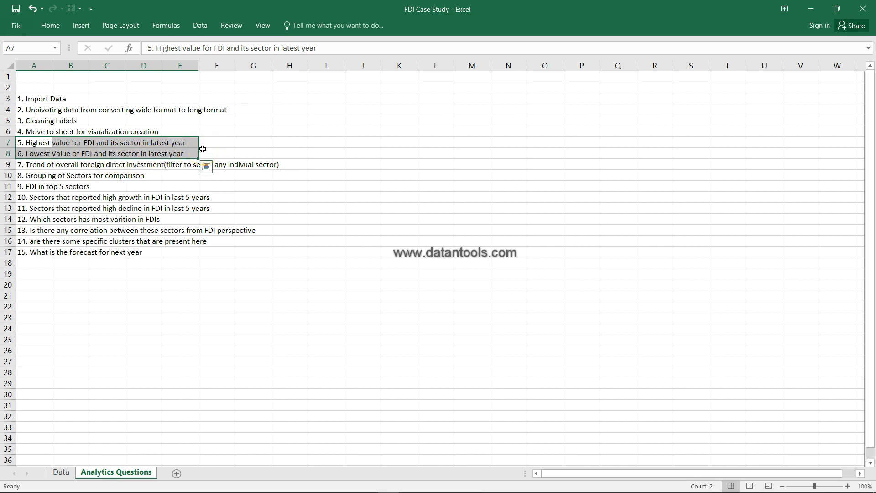
Step: Switch back to Tableau and place the Sector dimension on Rows in Sheet 1
key("alt+Tab")
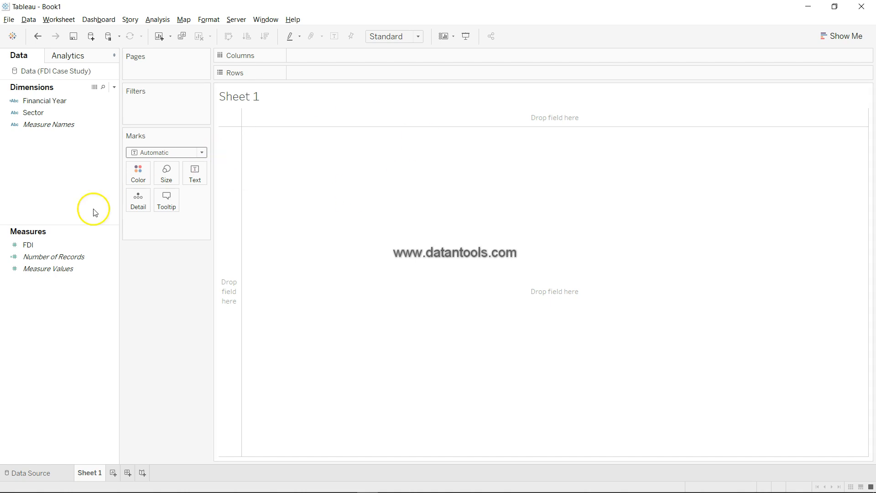
left_click(54, 117)
left_click_drag(54, 117, 321, 76)
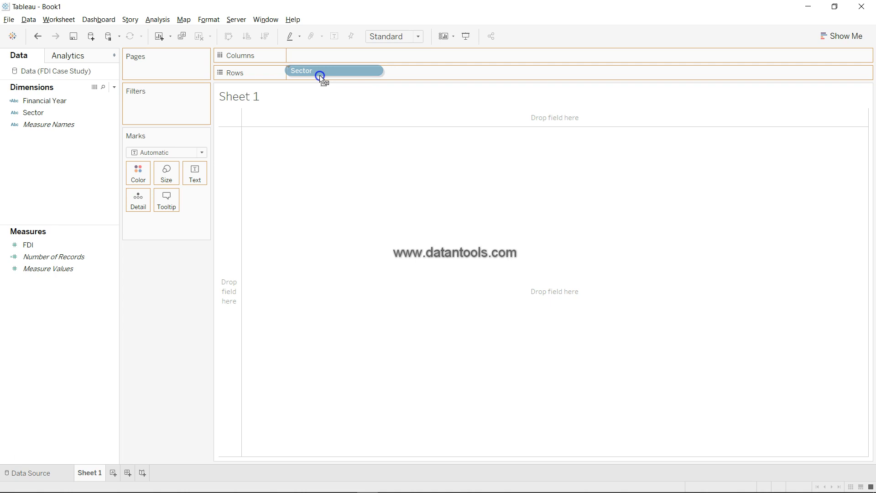
left_click_drag(320, 75, 319, 75)
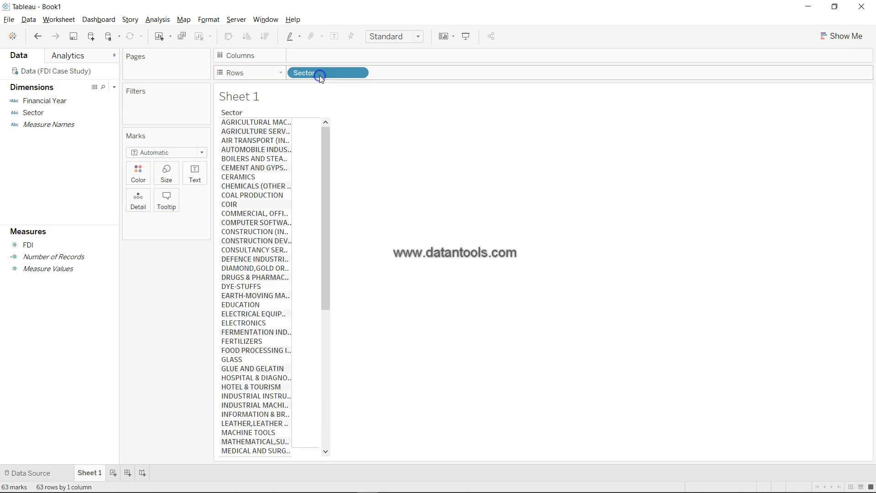
left_click(73, 113)
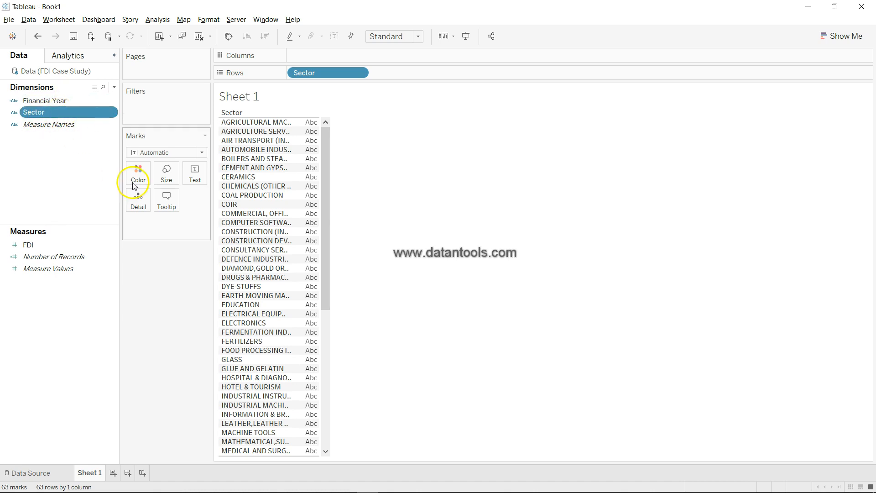
Step: Look through the listed sectors and add the FDI measure to the view as text values for each sector
scroll(254, 196, "down", 9)
scroll(249, 281, "up", 9)
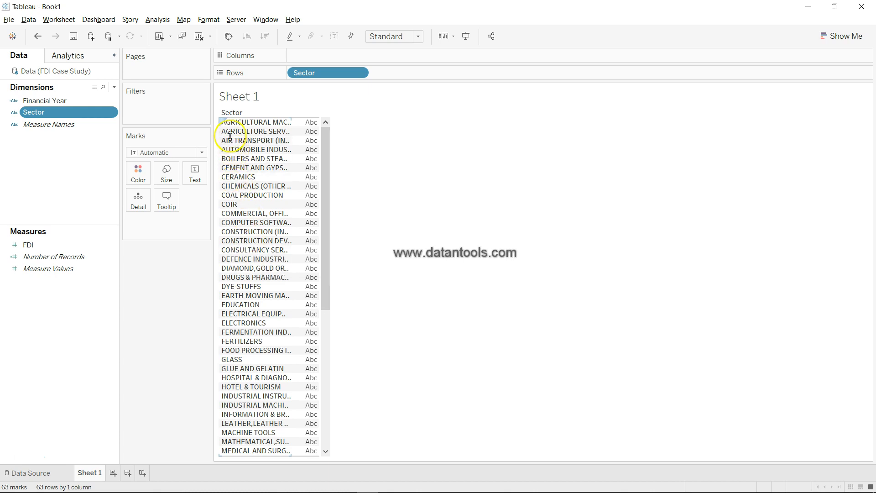
scroll(254, 262, "down", 9)
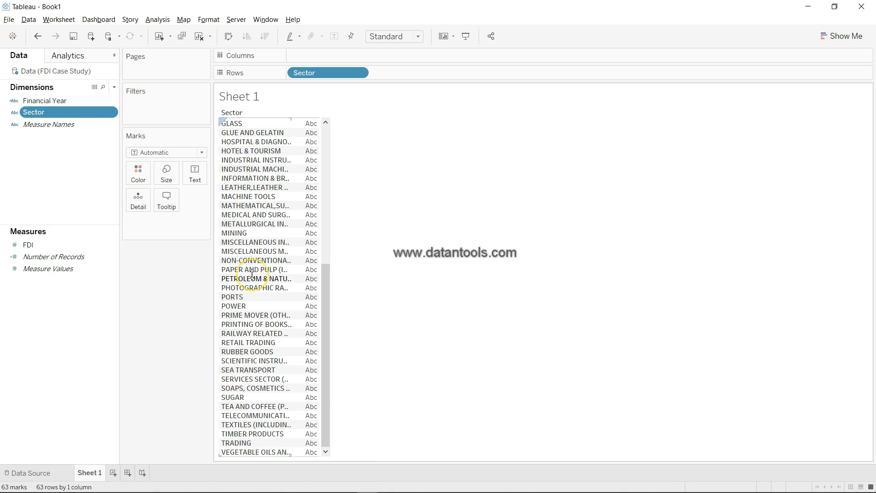
scroll(253, 273, "up", 9)
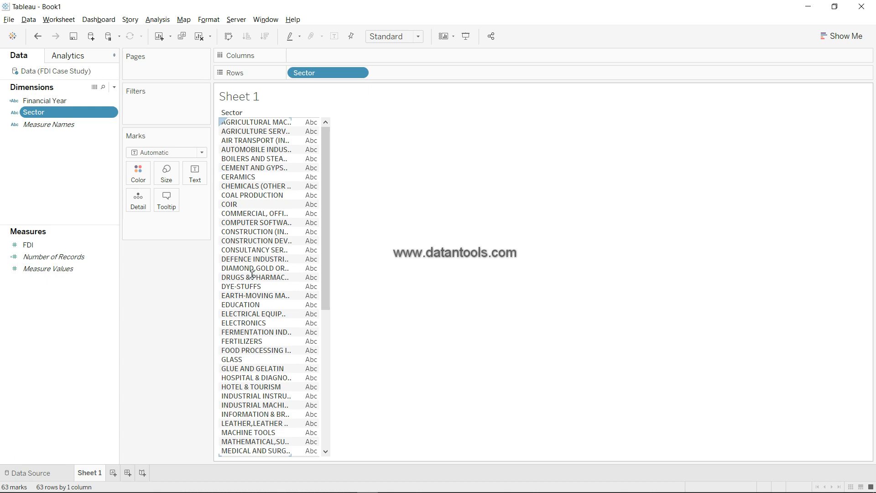
left_click(49, 247)
left_click_drag(50, 249, 106, 212)
left_click_drag(295, 179, 306, 185)
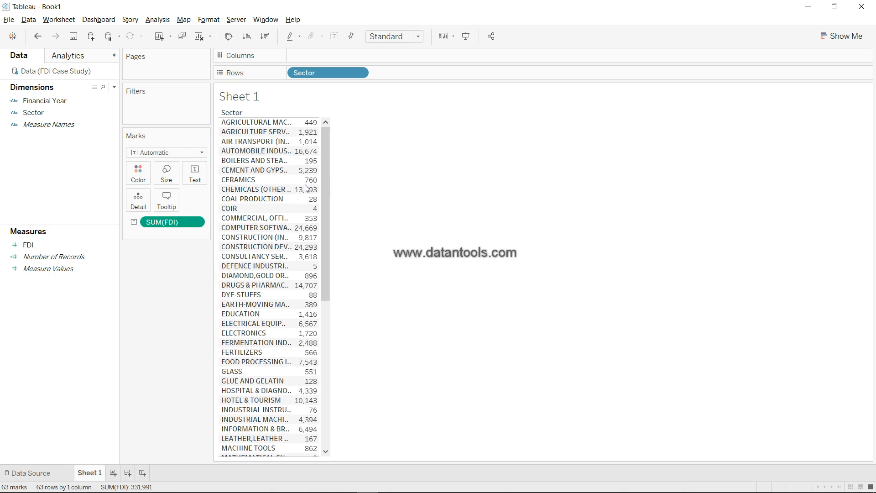
Step: Switch to Excel and examine the yearly FDI values per sector on the Data sheet, down to the Grand Total row
key("alt+Tab")
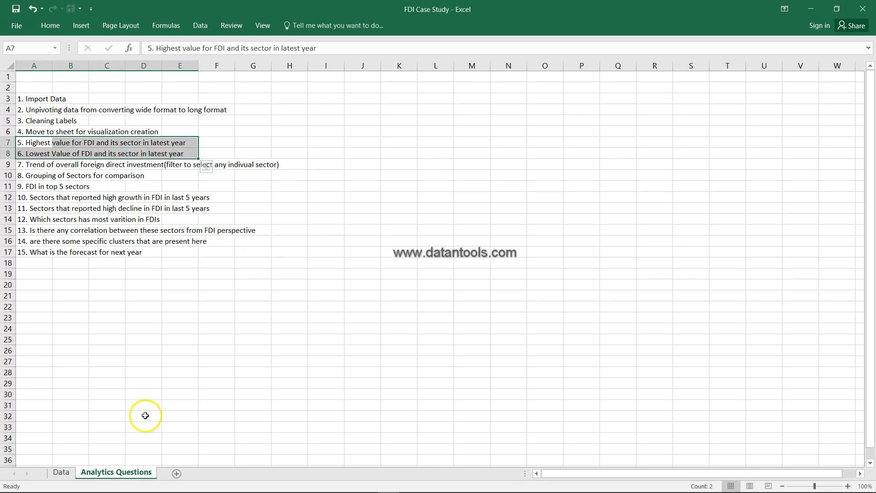
left_click(73, 474)
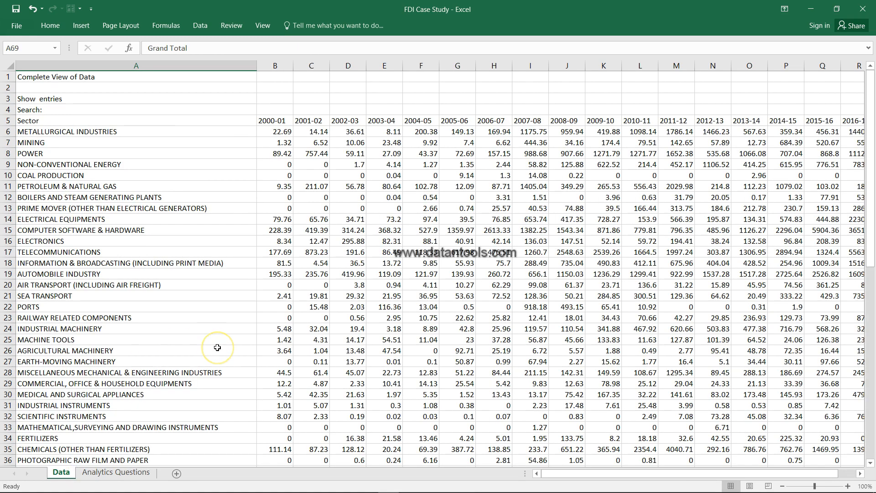
left_click(283, 134)
left_click(286, 243)
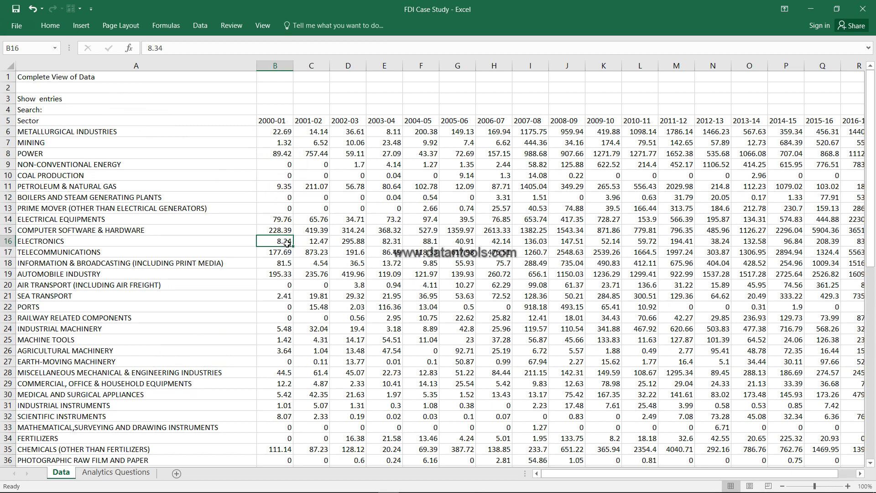
scroll(287, 244, "down", 18)
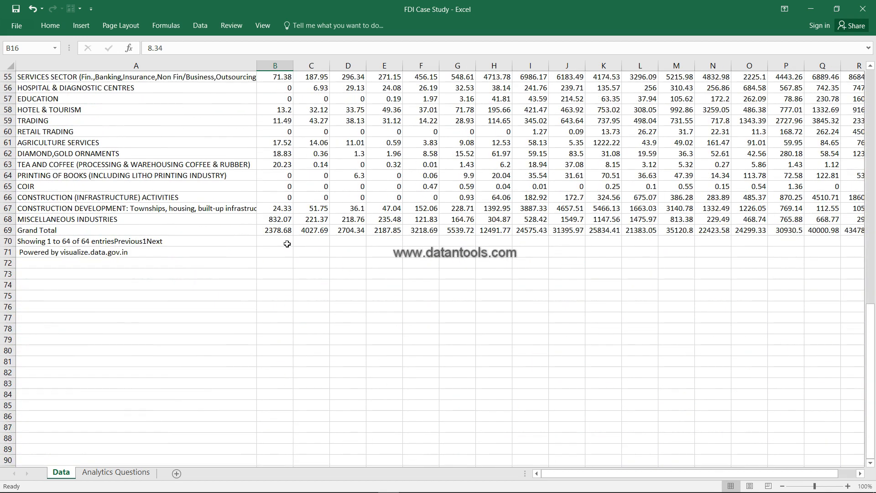
scroll(208, 247, "up", 11)
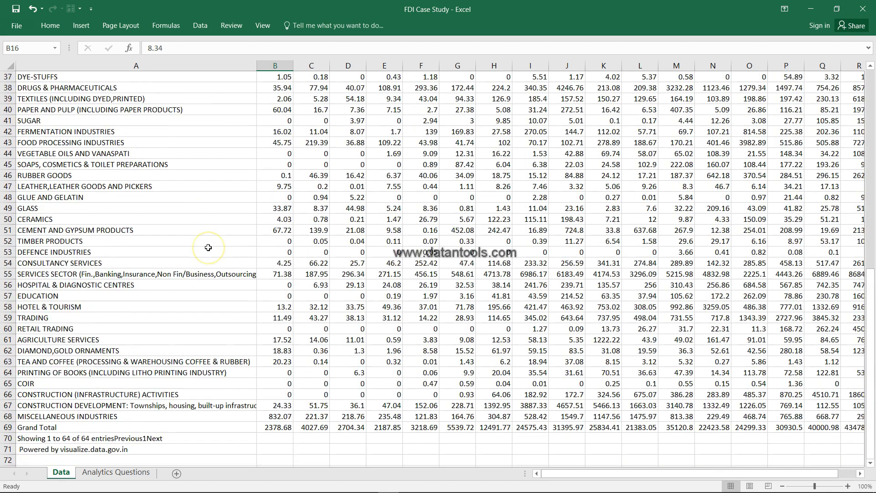
scroll(208, 248, "up", 7)
left_click(268, 145)
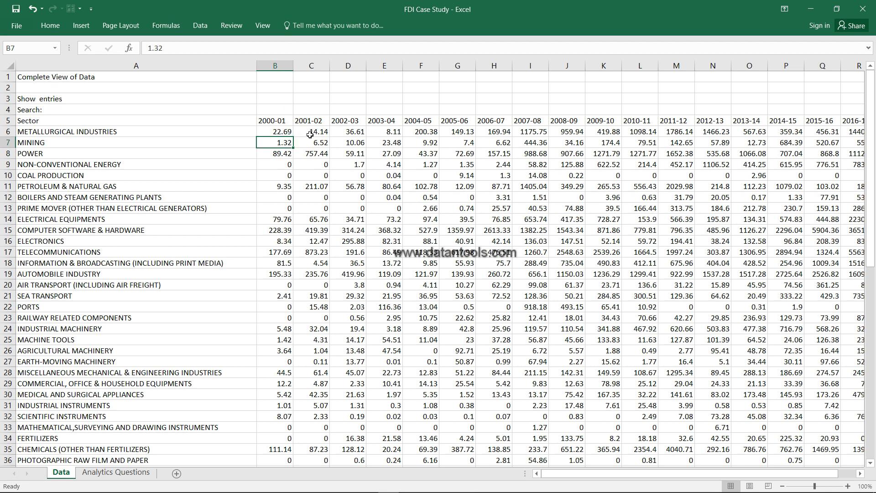
Step: Switch back to Tableau and widen the Sector column in Sheet 1 to show more of the sector names
left_click(280, 275)
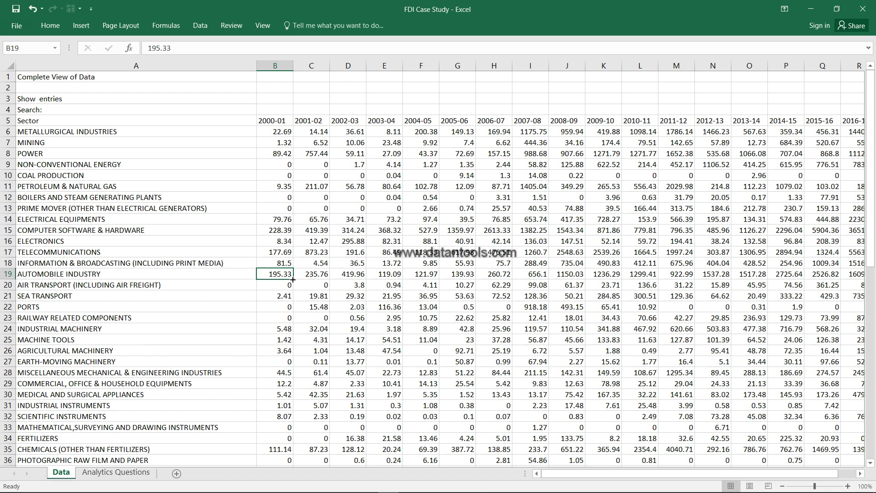
key("alt+Tab")
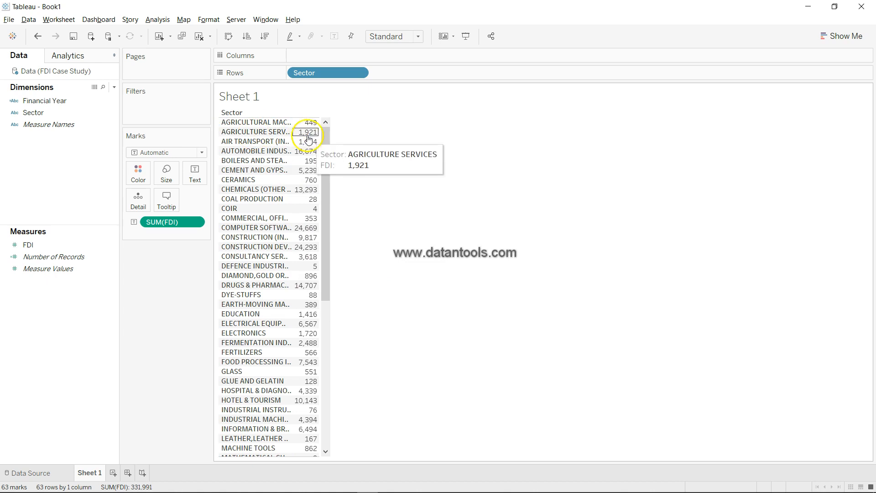
left_click_drag(293, 140, 363, 147)
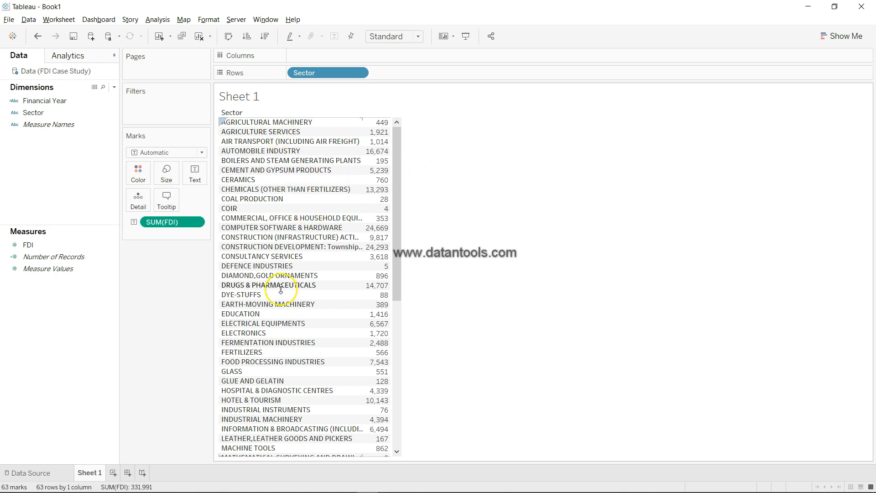
scroll(281, 290, "down", 5)
scroll(281, 289, "up", 5)
left_click(54, 257)
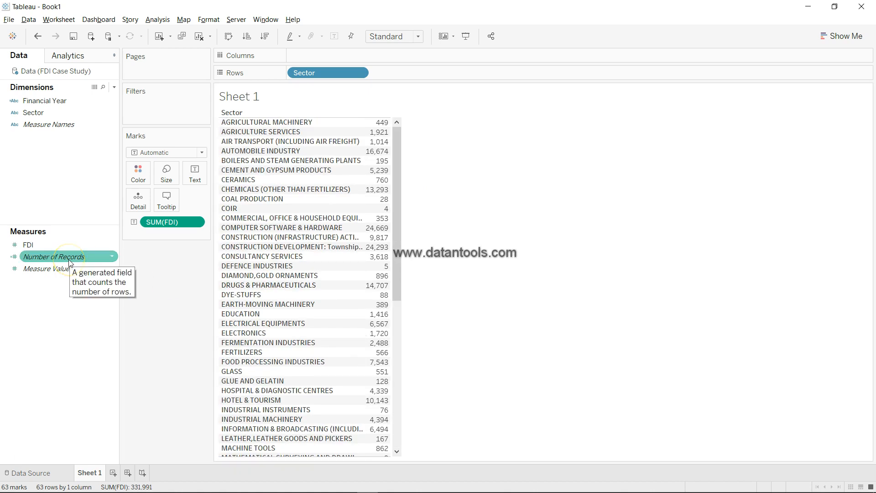
left_click(72, 144)
left_click_drag(59, 102, 164, 116)
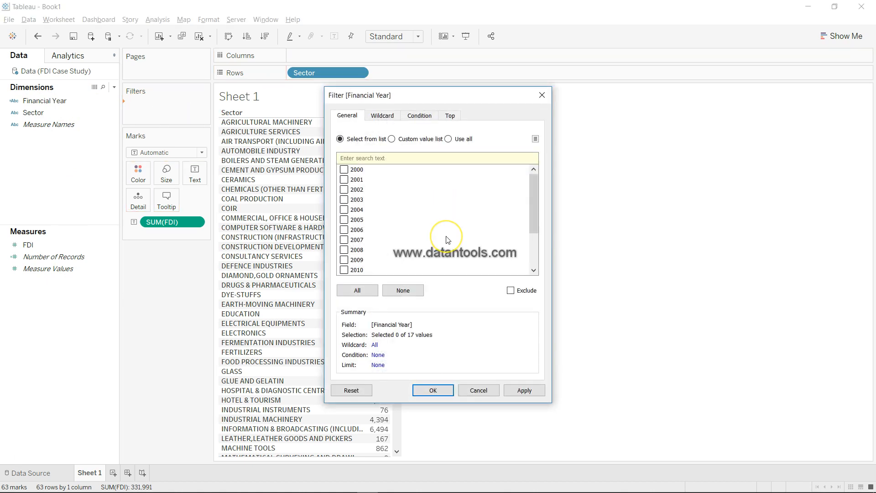
scroll(442, 235, "down", 2)
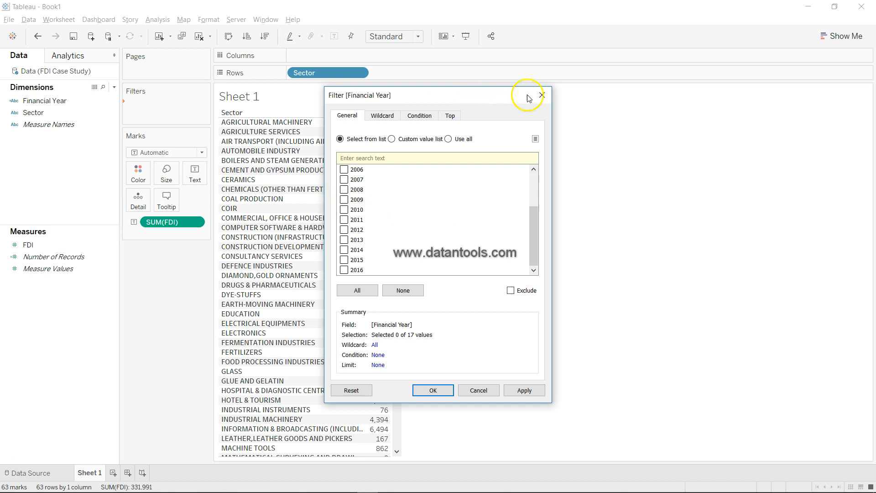
left_click(542, 95)
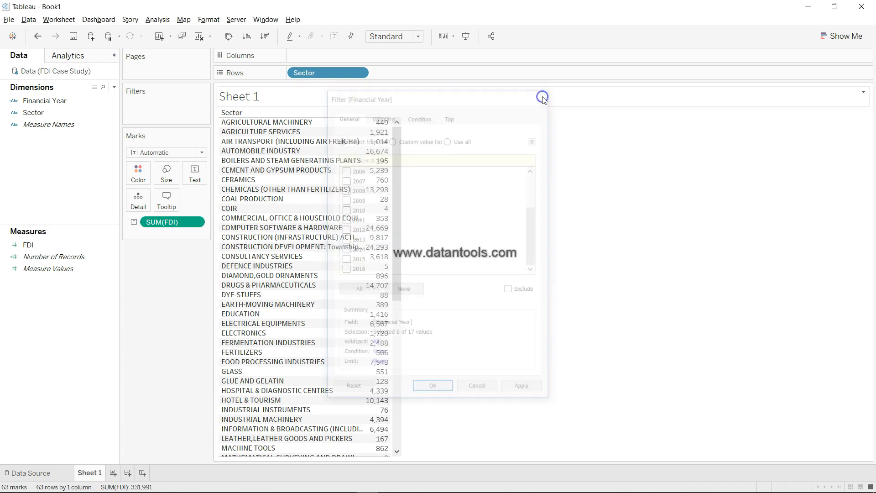
Step: Add a Financial Year filter to Sheet 1 that keeps only 2016
left_click(62, 101)
left_click_drag(62, 101, 154, 106)
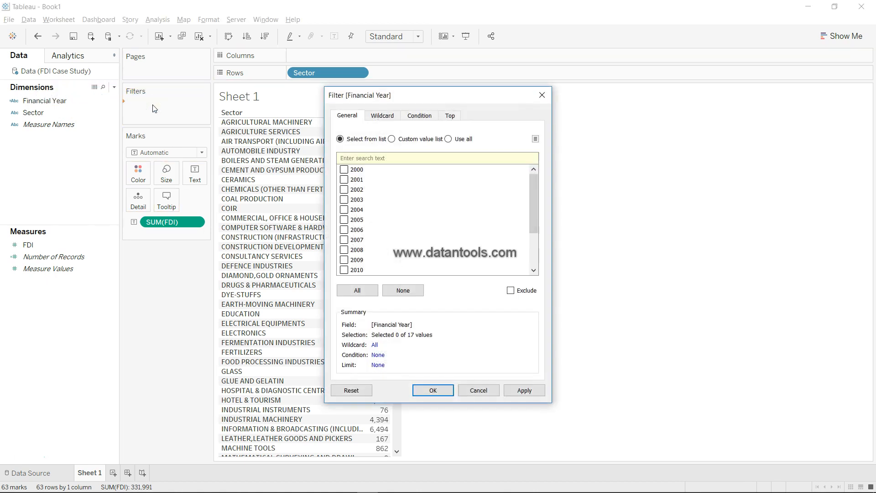
scroll(379, 211, "down", 3)
left_click(344, 270)
left_click_drag(409, 94, 535, 67)
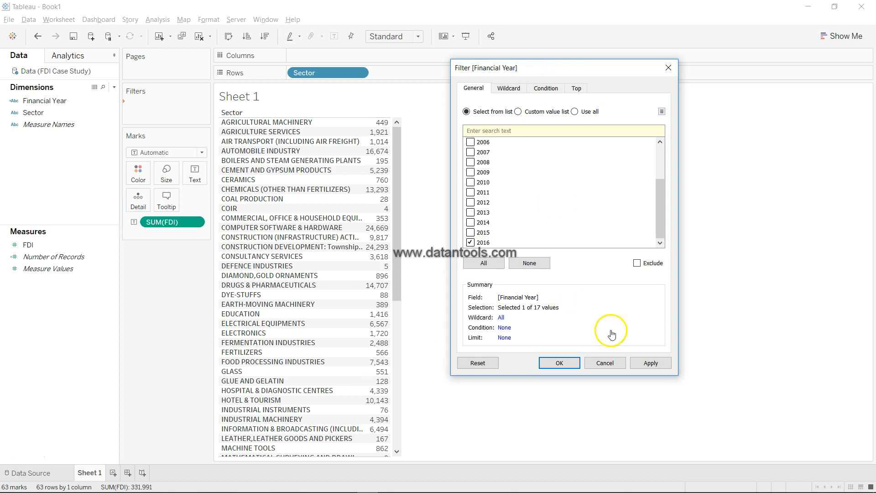
left_click(644, 364)
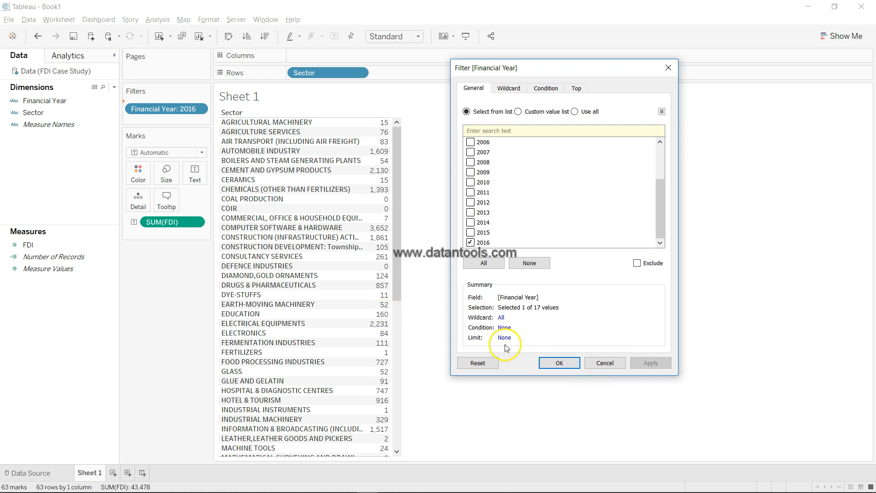
left_click(552, 362)
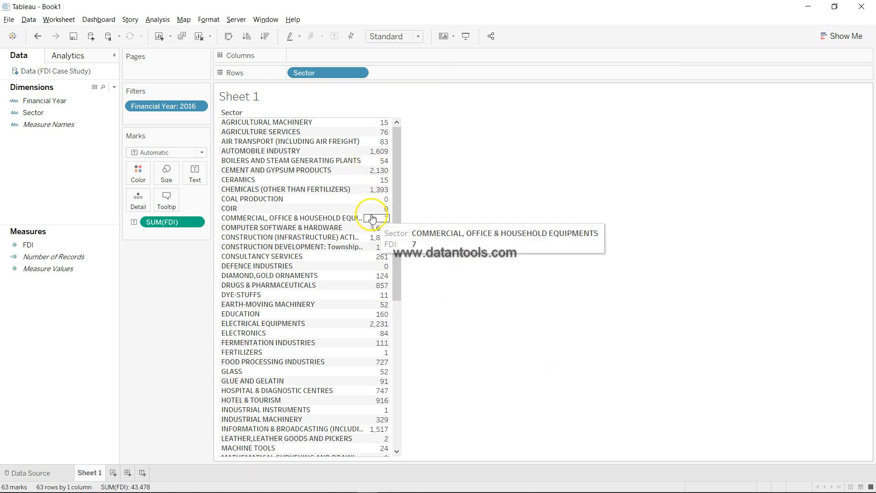
Step: Sort the sectors in descending order of FDI and widen the Sector column further
mouse_move(380, 180)
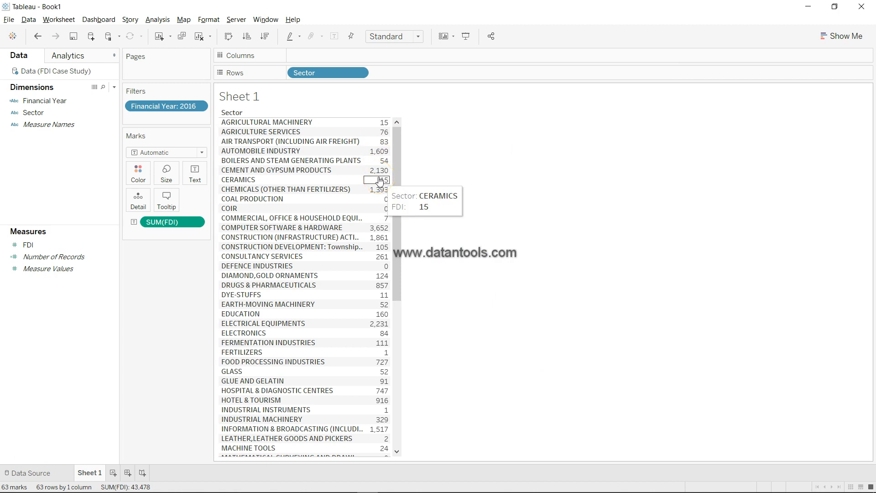
left_click(267, 38)
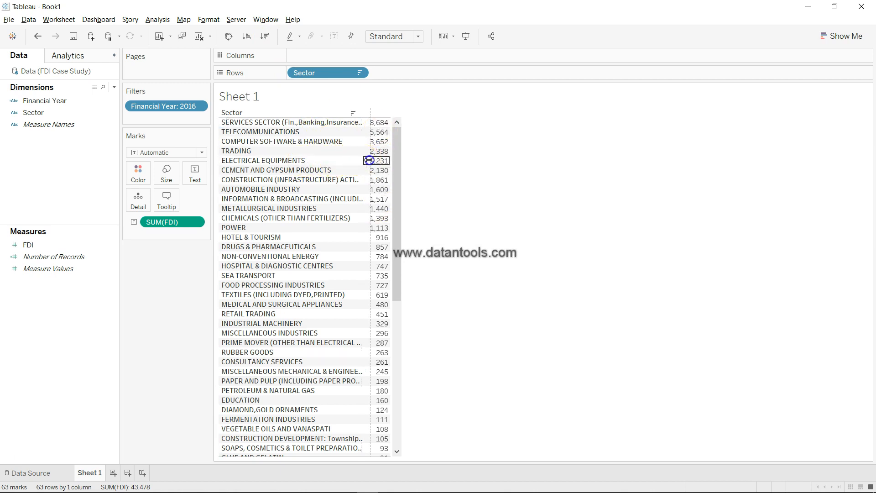
left_click(388, 161)
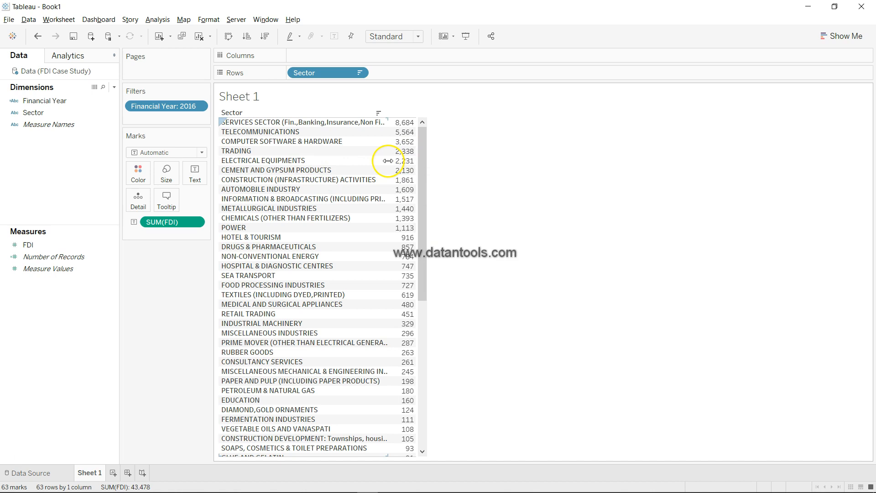
left_click_drag(388, 161, 412, 162)
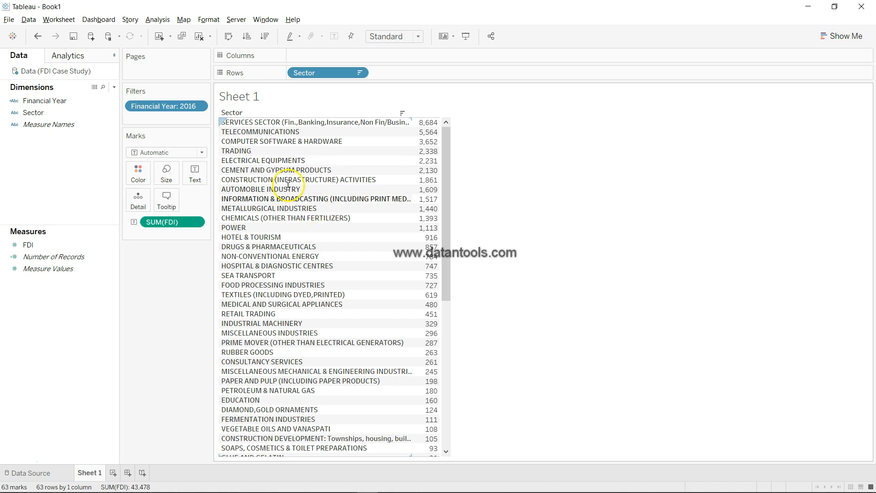
Step: Examine the sorted sector list from top to bottom for the sectors with the highest and lowest 2016 FDI
mouse_move(421, 132)
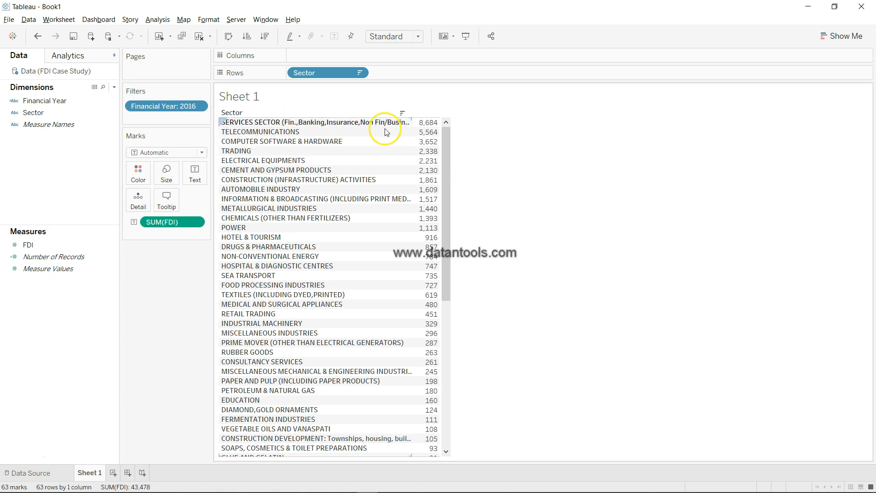
mouse_move(429, 127)
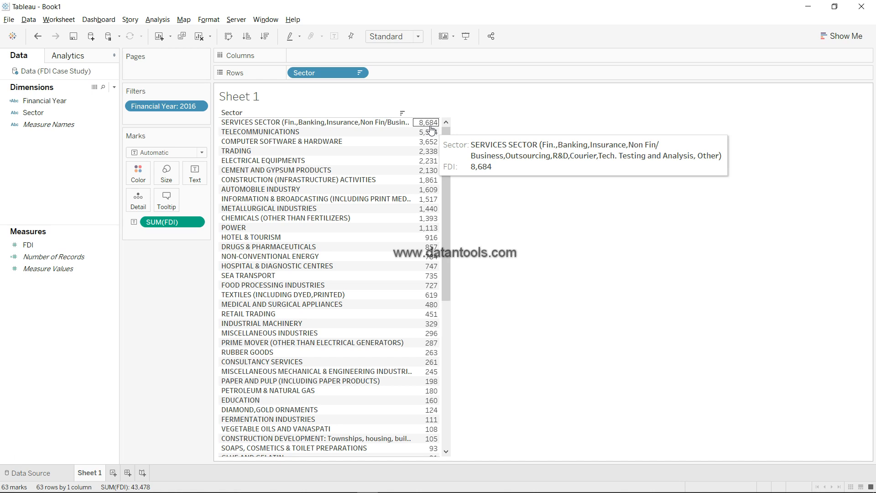
scroll(359, 385, "down", 10)
scroll(361, 384, "up", 10)
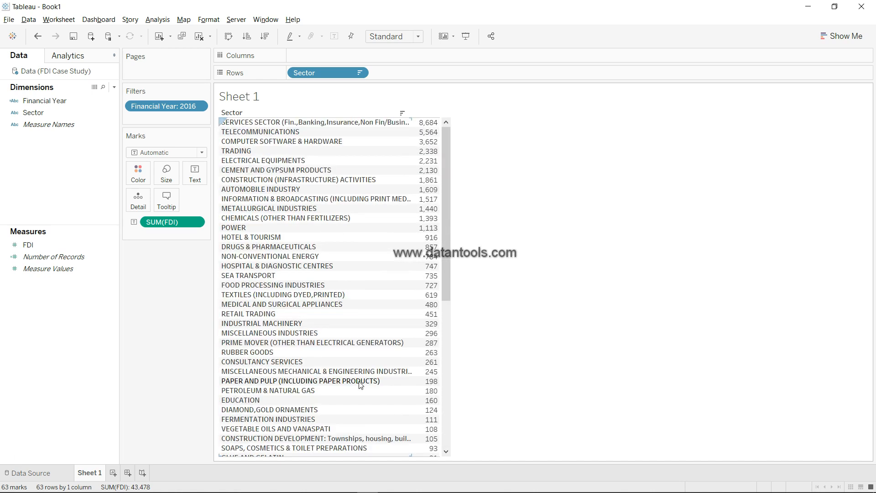
left_click(361, 385)
left_click(361, 385)
scroll(360, 385, "down", 10)
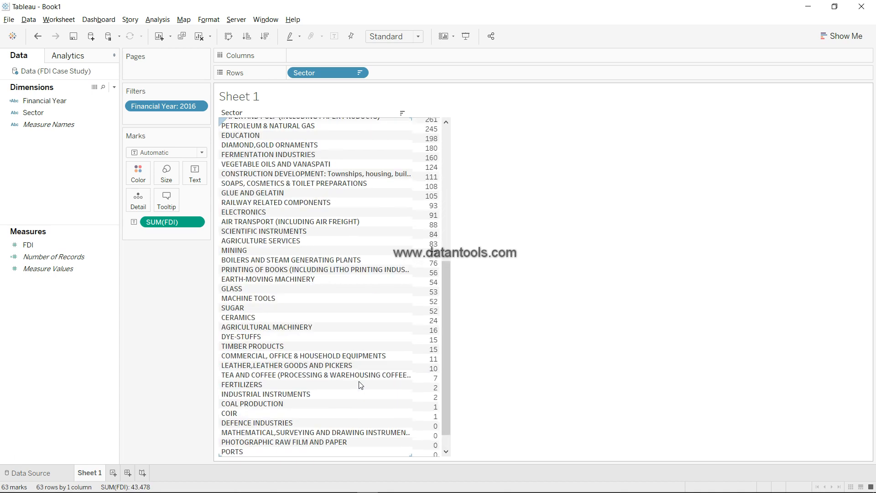
scroll(360, 384, "up", 10)
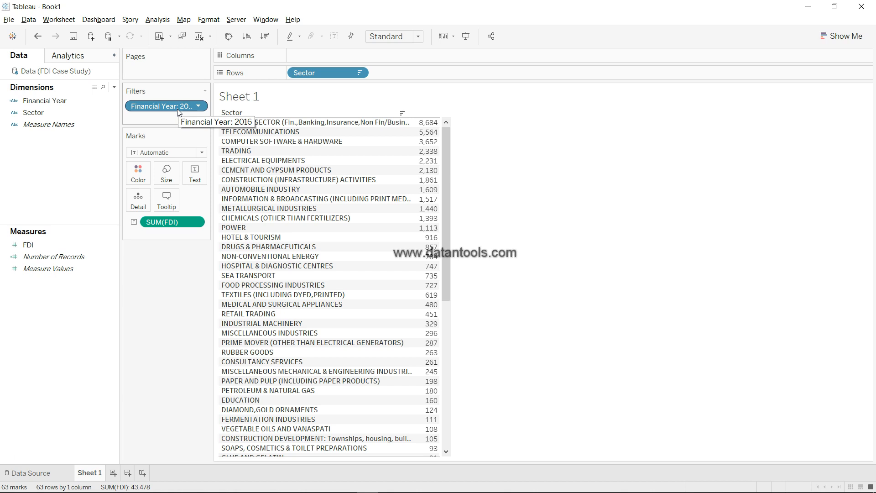
Step: Edit the Financial Year filter and select all years in its value list
left_click(199, 106)
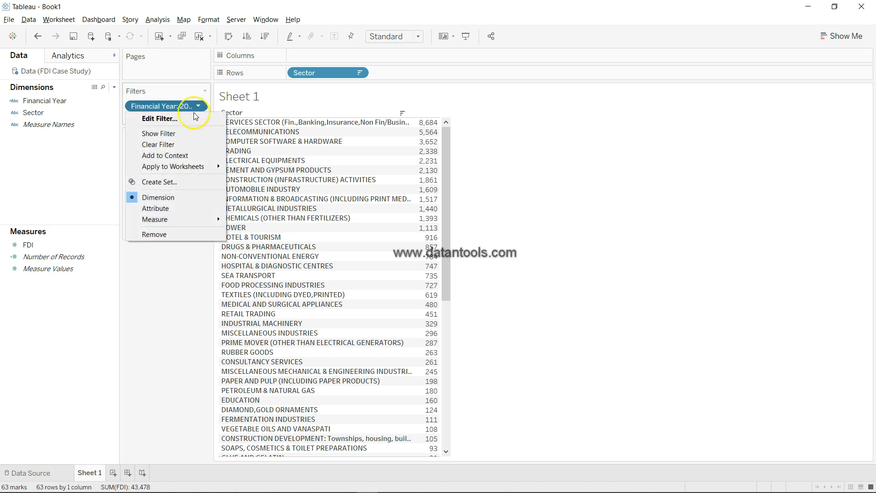
left_click(195, 119)
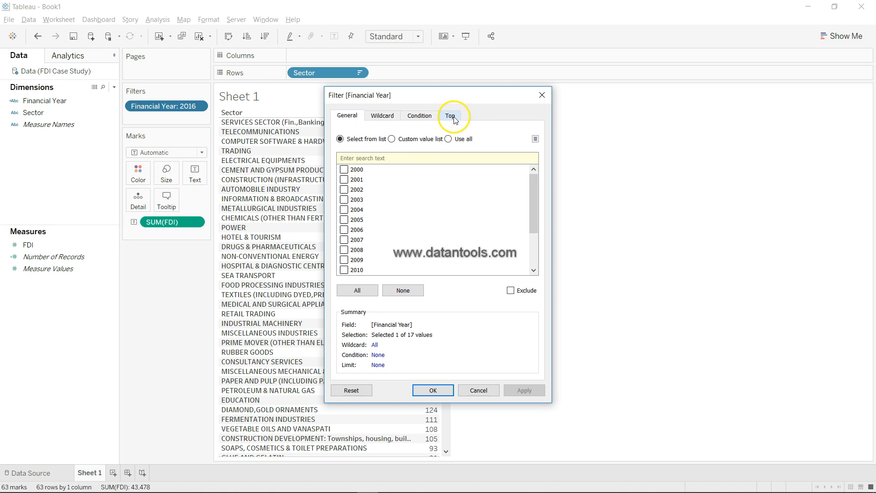
left_click(357, 290)
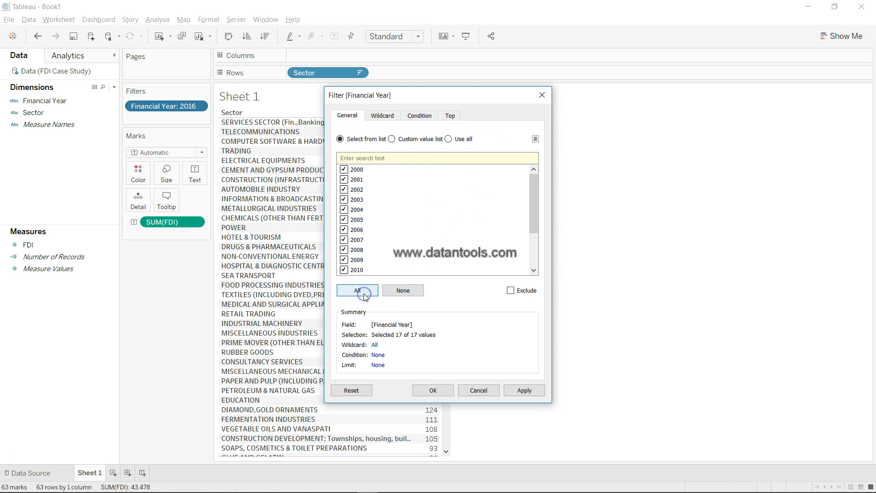
scroll(423, 241, "down", 2)
scroll(424, 241, "up", 2)
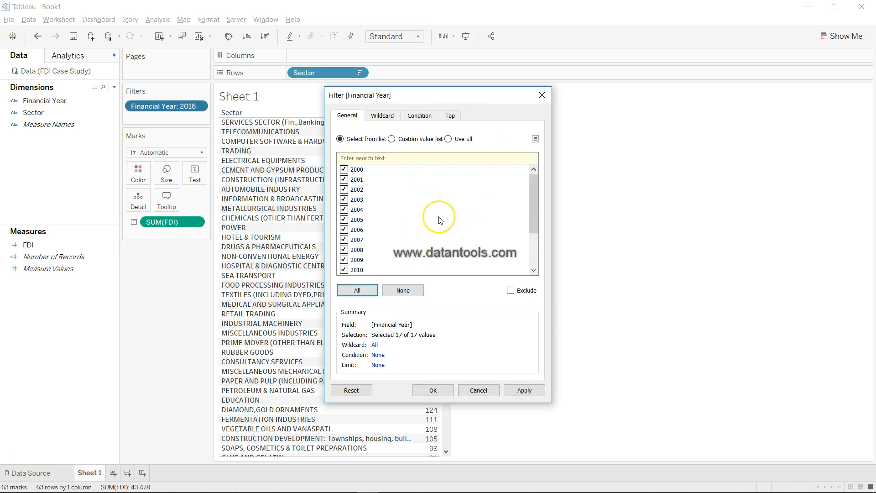
scroll(440, 221, "down", 2)
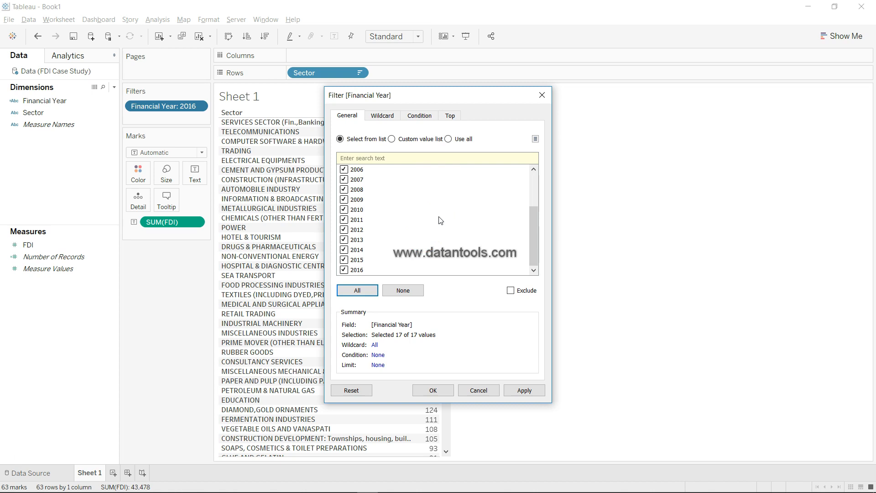
scroll(440, 220, "up", 2)
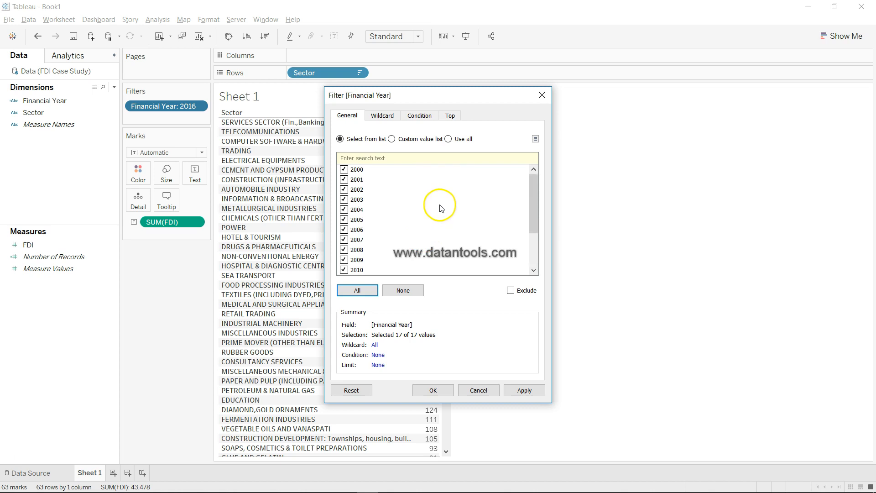
Step: Limit the Financial Year filter by field to the top 1 by Financial Year Maximum and apply it
left_click(452, 116)
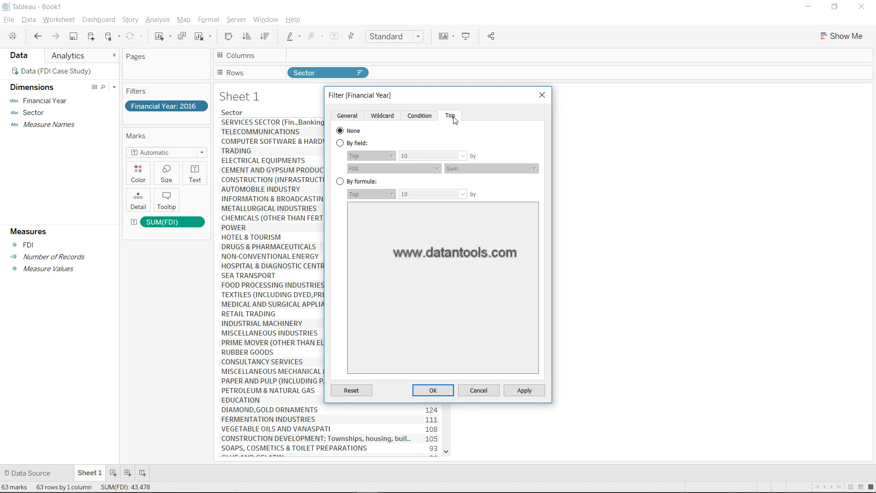
left_click(356, 145)
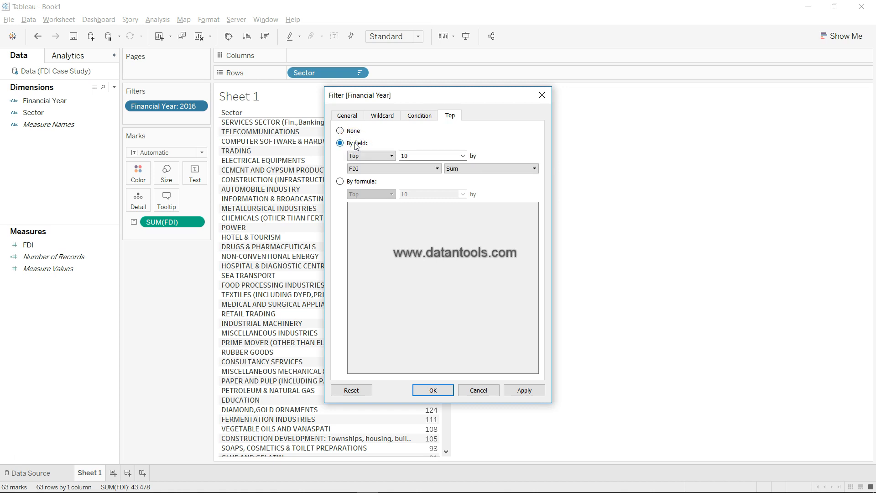
left_click(390, 157)
left_click(390, 157)
left_click_drag(428, 155, 375, 156)
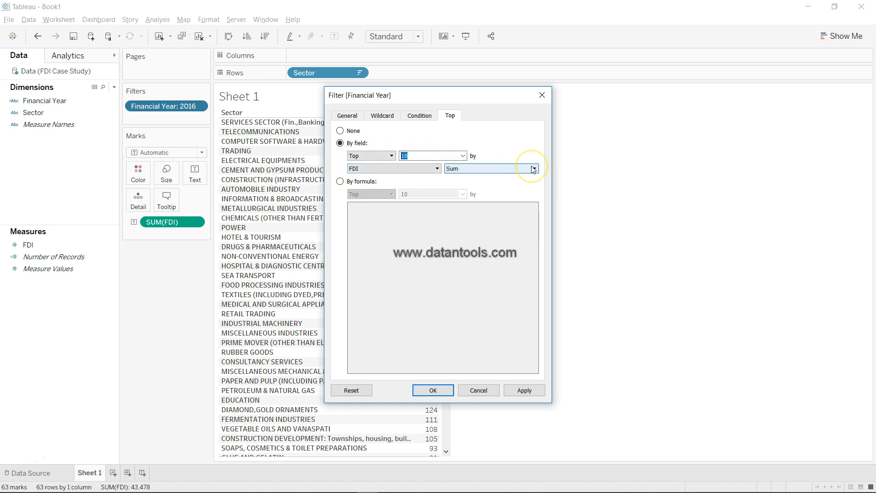
left_click(417, 168)
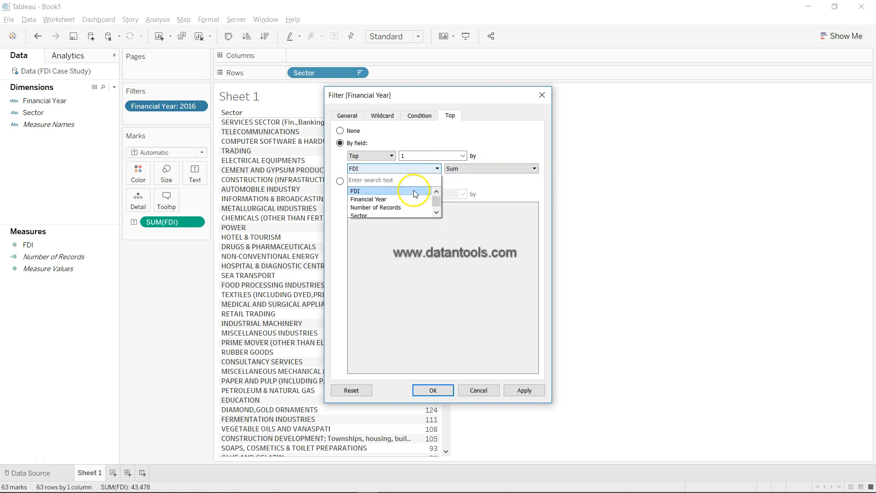
left_click(413, 199)
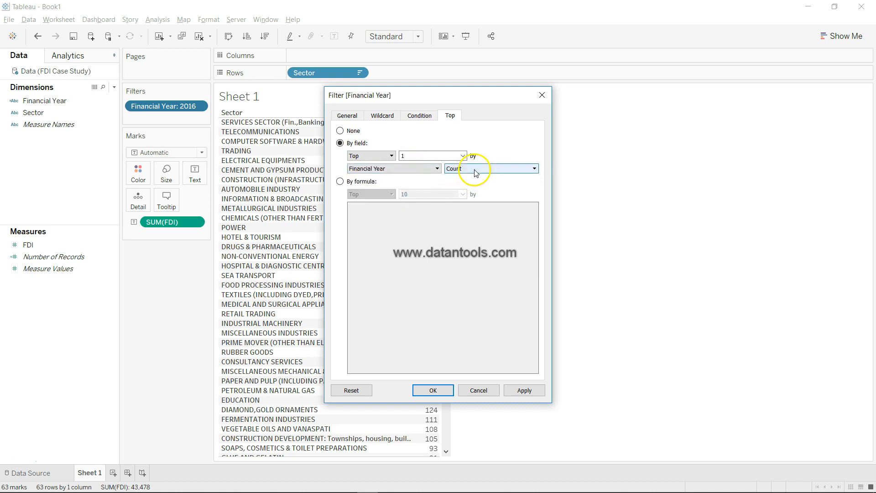
left_click(475, 168)
left_click(479, 202)
left_click_drag(449, 97, 636, 55)
left_click(709, 348)
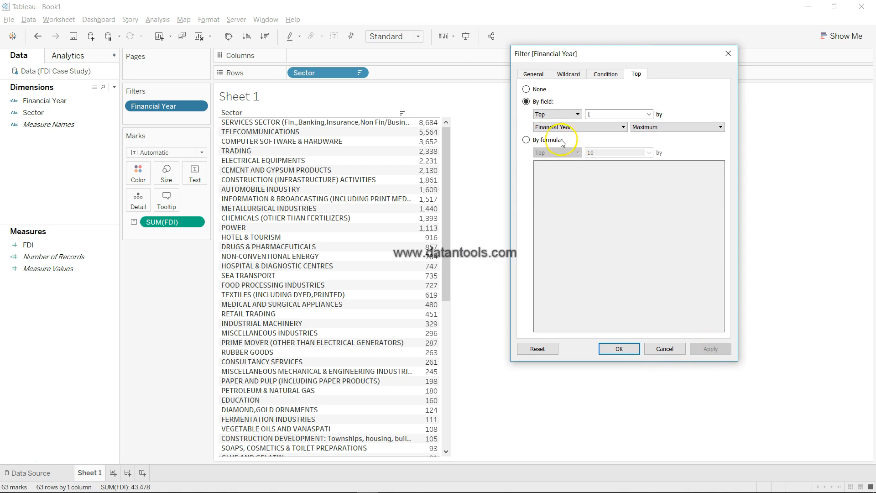
left_click(618, 348)
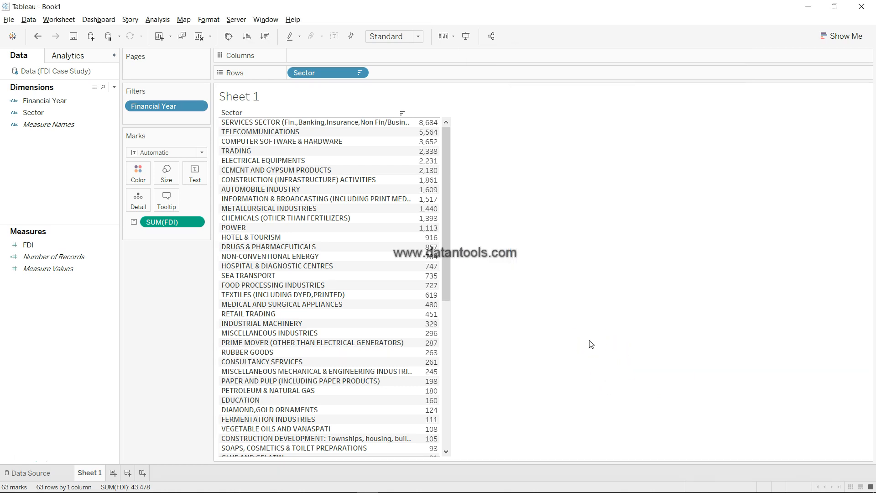
Step: Review the Financial Year filter's selected years and its top 1 by Financial Year Maximum limit, keeping the settings
mouse_move(422, 217)
left_click(199, 107)
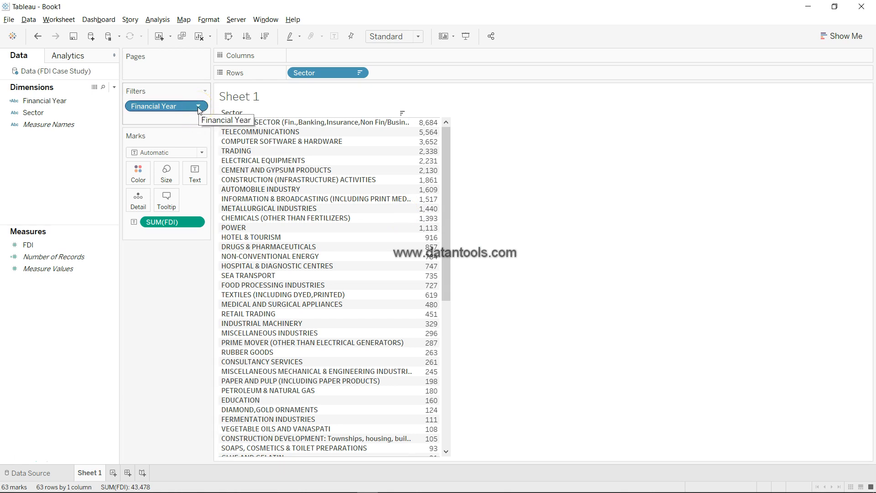
left_click(199, 107)
left_click(204, 122)
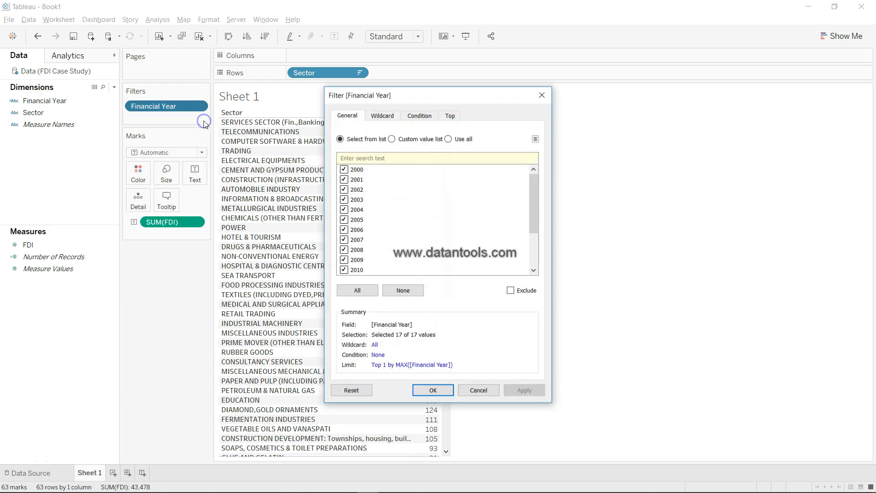
scroll(396, 209, "down", 2)
scroll(396, 209, "up", 2)
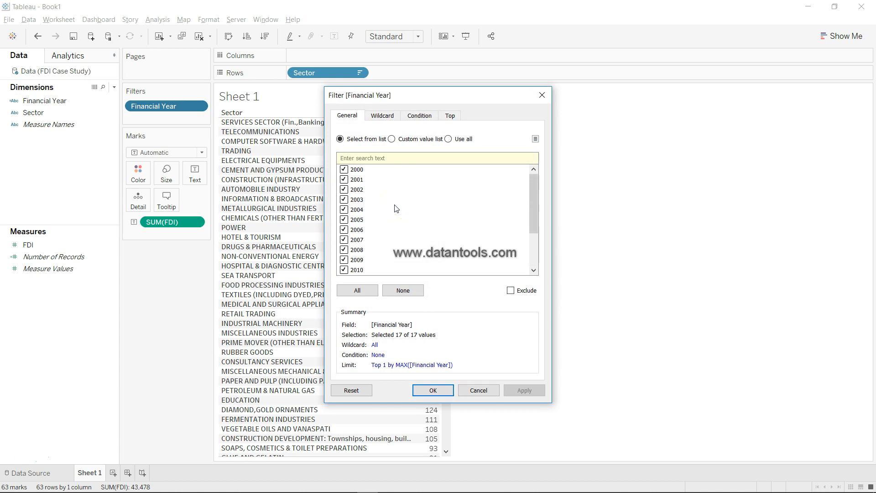
left_click_drag(405, 97, 565, 82)
left_click(610, 97)
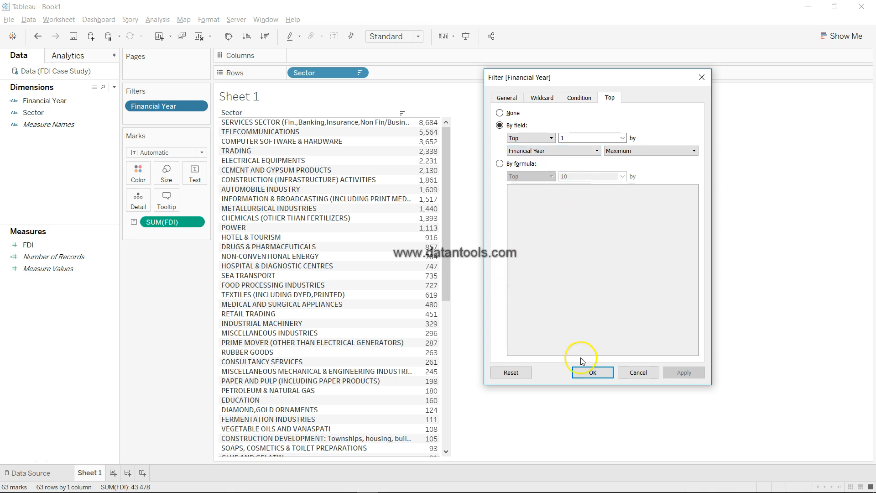
left_click(592, 375)
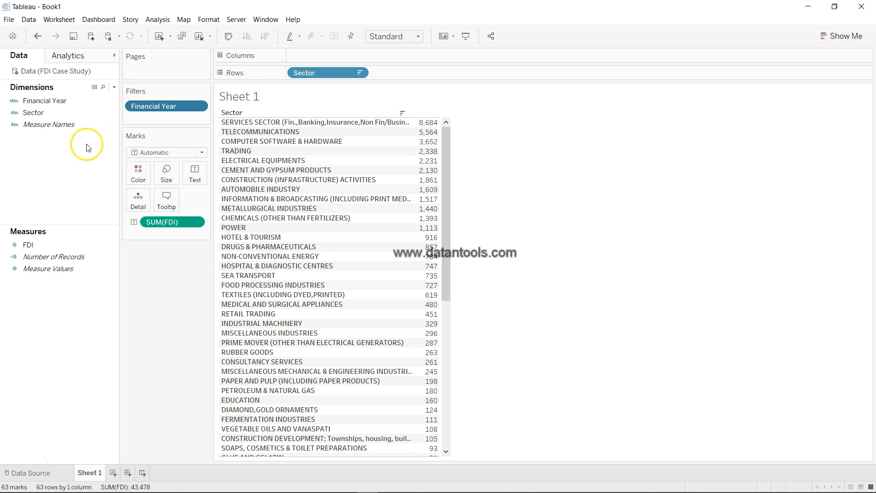
Step: Add a Sector filter limited by field to the top 1 by FDI Sum and apply it
left_click(77, 116)
mouse_move(78, 120)
left_mouse_down()
mouse_move(196, 136)
mouse_move(181, 123)
left_mouse_up()
scroll(419, 248, "down", 15)
scroll(419, 248, "up", 15)
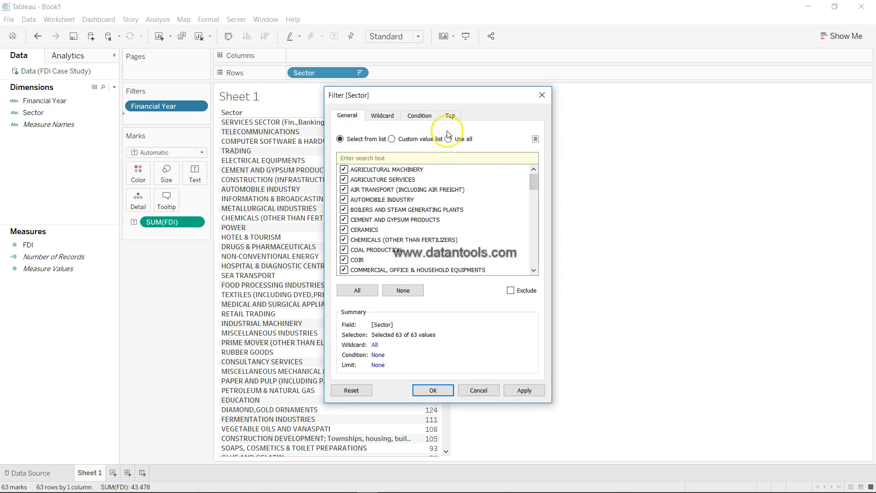
left_click(451, 116)
left_click(341, 142)
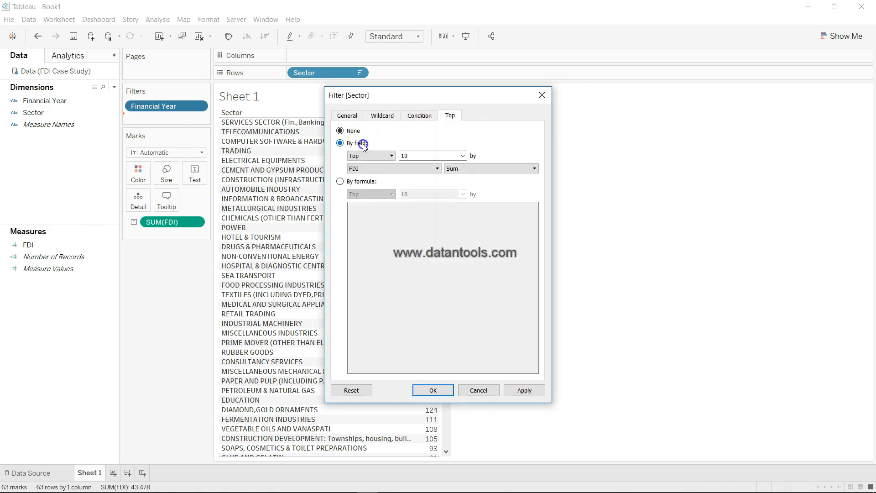
left_click_drag(418, 97, 619, 86)
left_click_drag(611, 145, 607, 143)
key("BackSpace")
left_click(637, 159)
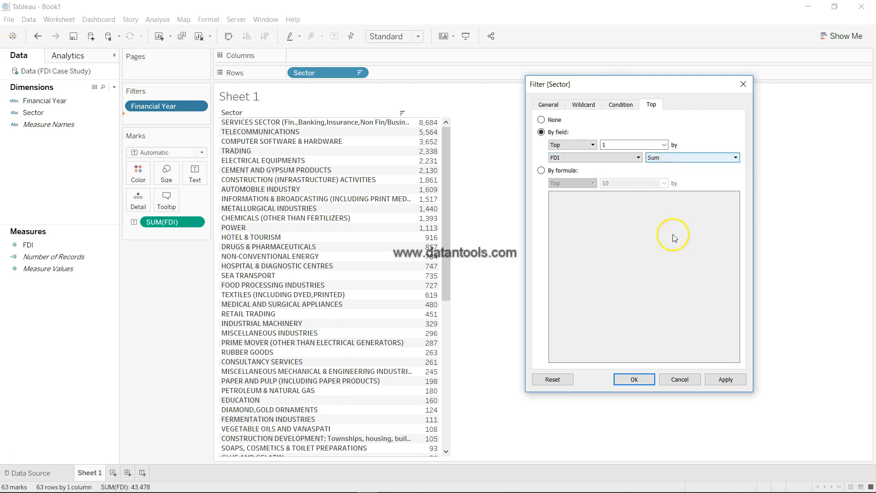
left_click(723, 381)
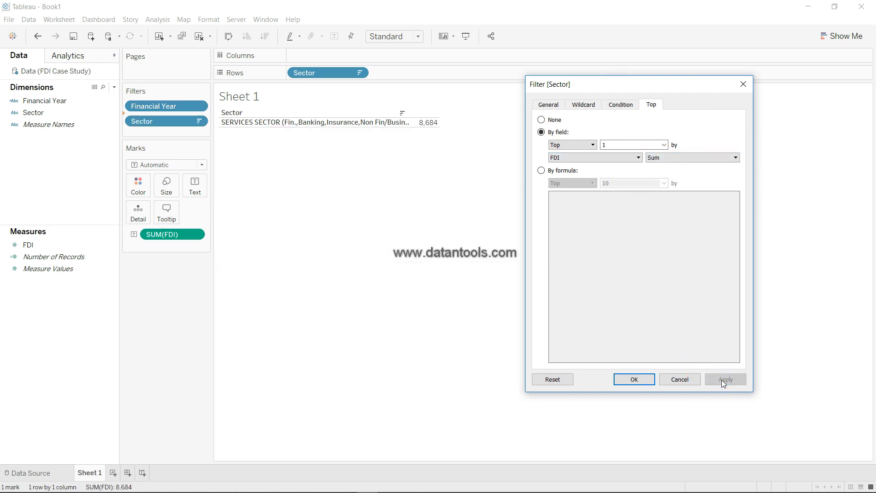
left_click(631, 380)
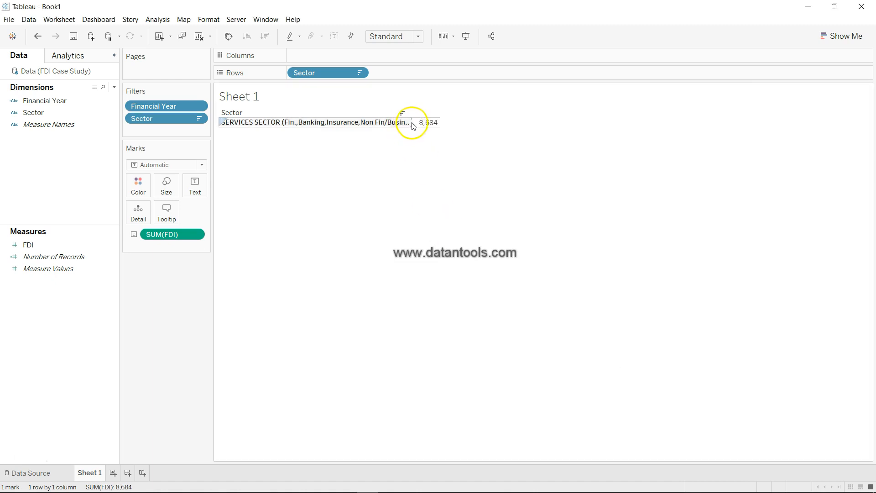
Step: Widen the Sector column and rename the worksheet Max FDI
left_click_drag(414, 128, 429, 127)
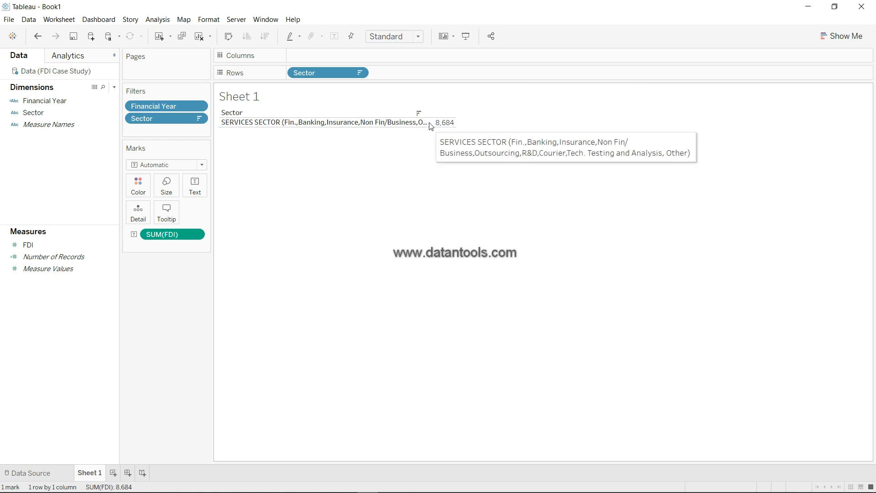
left_click_drag(428, 121, 442, 121)
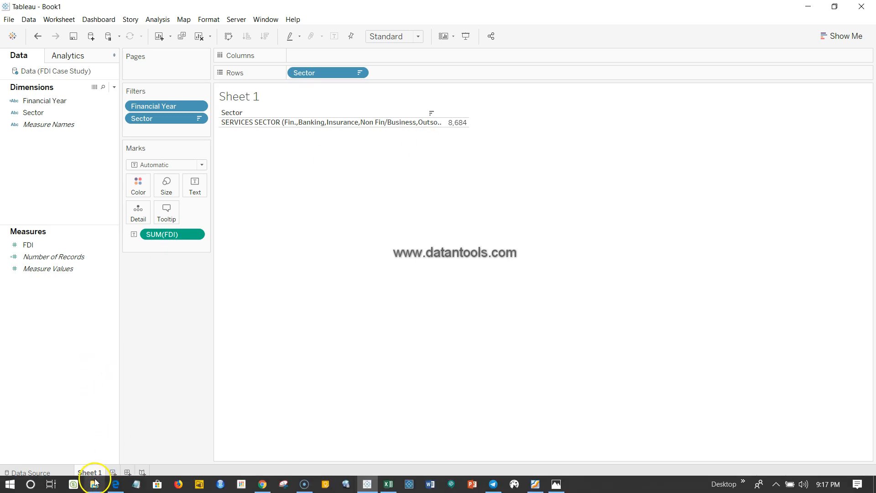
double_click(91, 473)
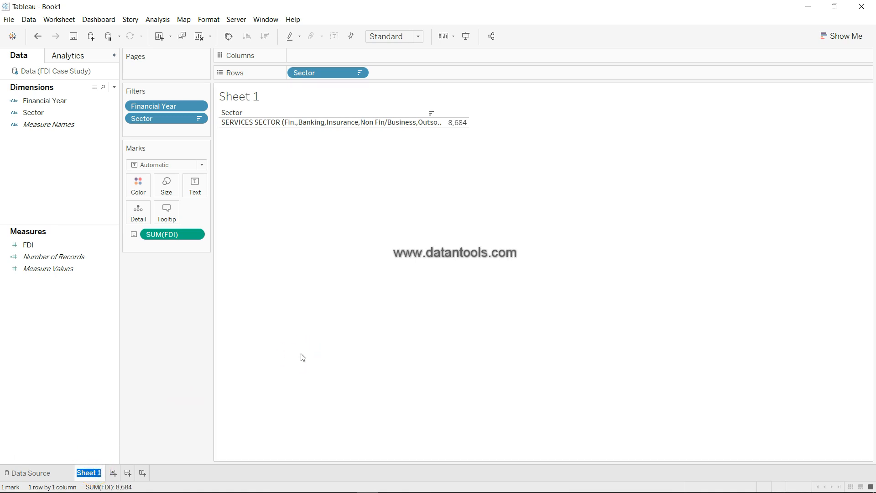
type("Max FDI")
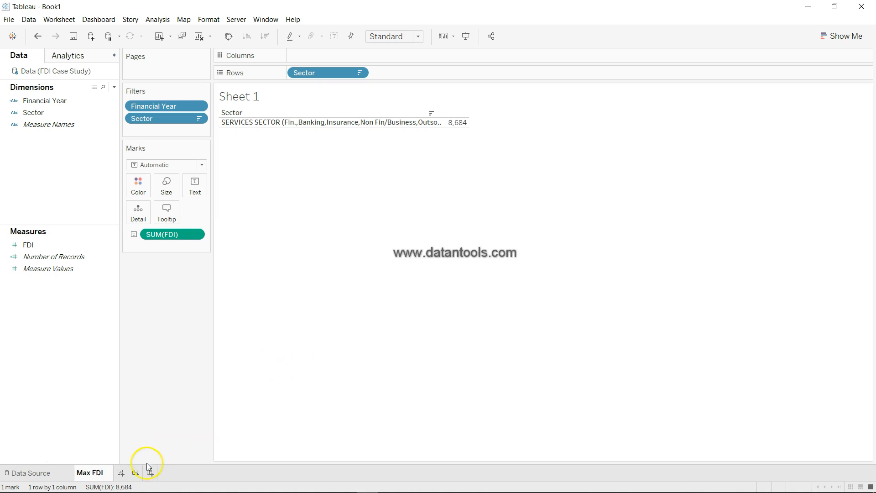
Step: Add a blank worksheet and make a duplicate of the Max FDI worksheet
left_click(121, 473)
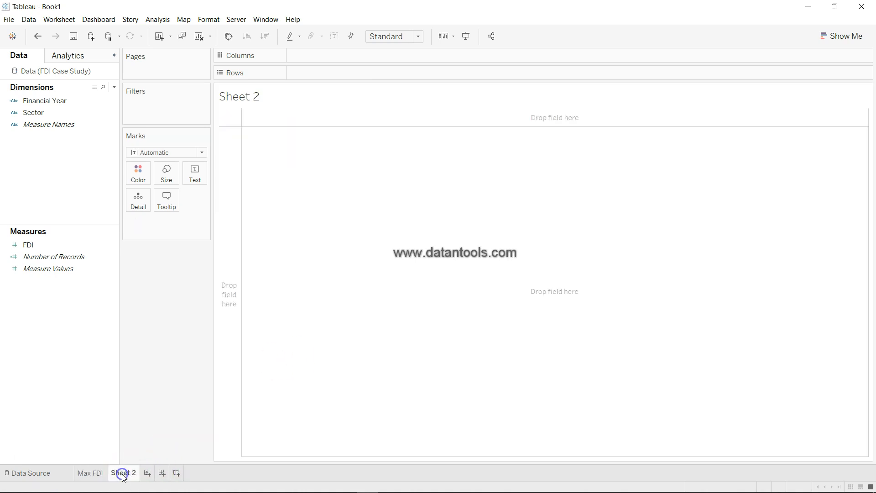
left_click(96, 474)
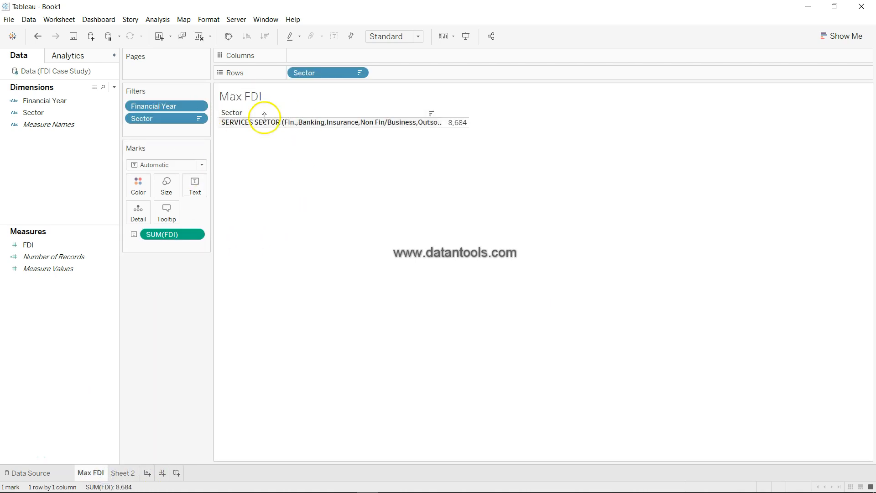
right_click(93, 473)
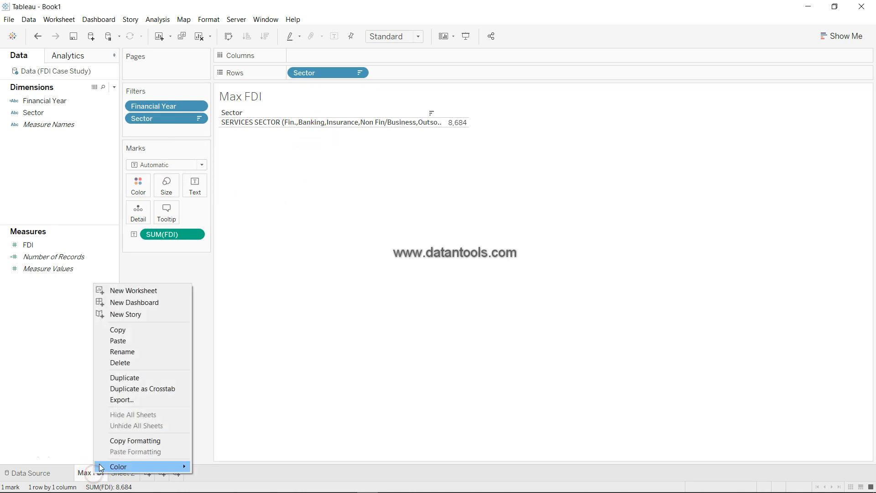
left_click(139, 377)
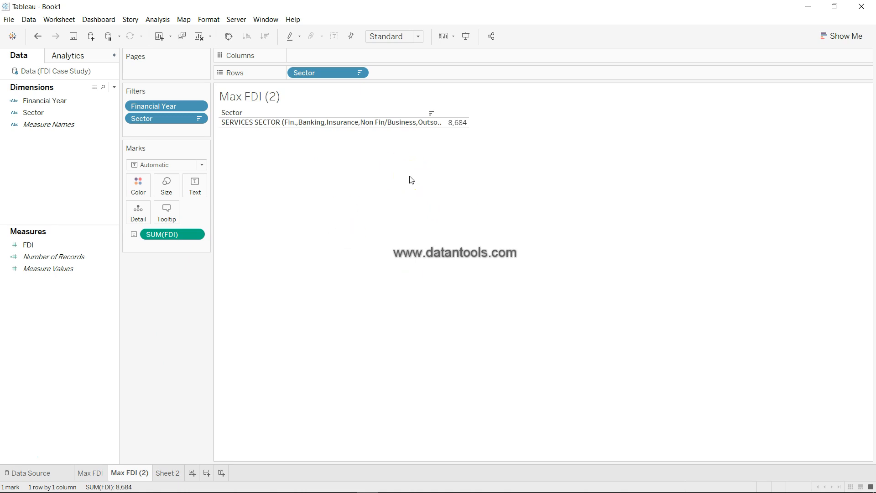
Step: Rename the duplicated worksheet Min FDI
double_click(140, 473)
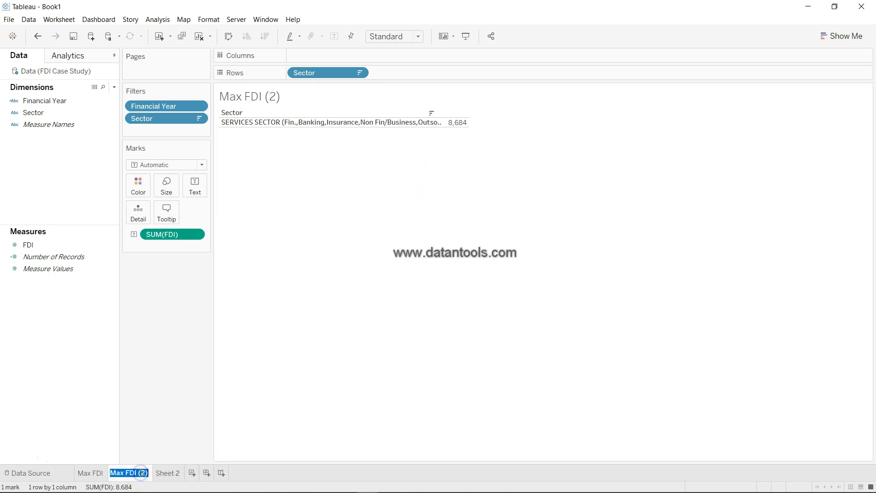
key("Right")
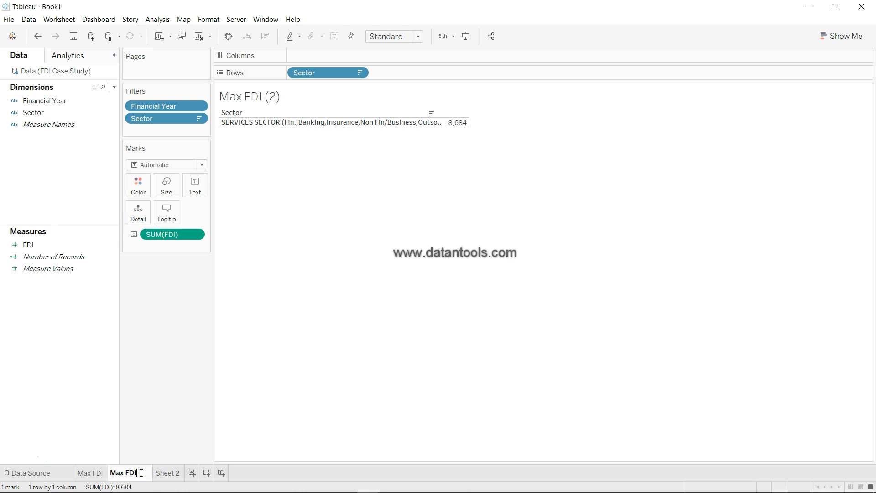
key("BackSpace")
key("BackSpace")
type("in")
left_click(155, 444)
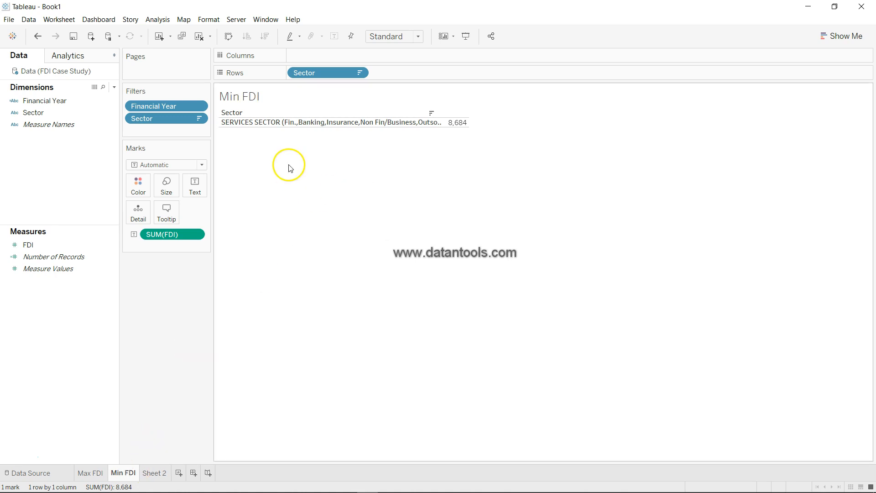
Step: Change the Sector filter on Min FDI to the bottom 1 by FDI Sum and apply it
left_click(198, 118)
left_click(201, 131)
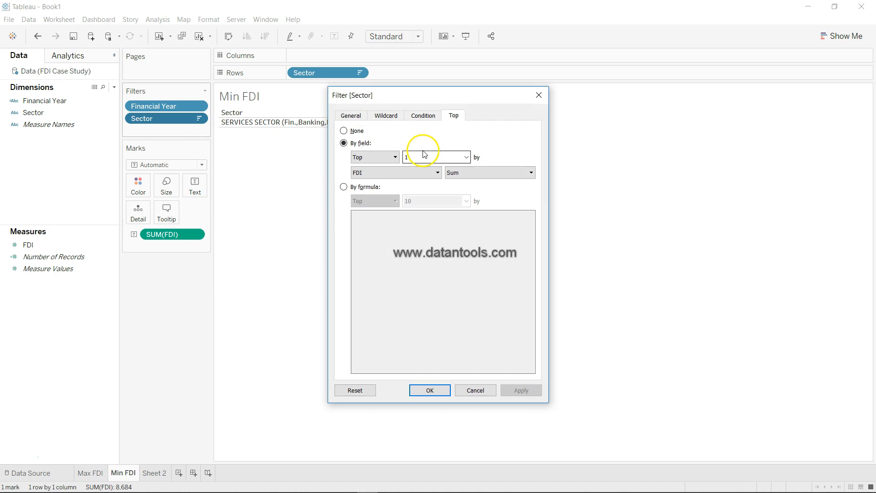
left_click(396, 157)
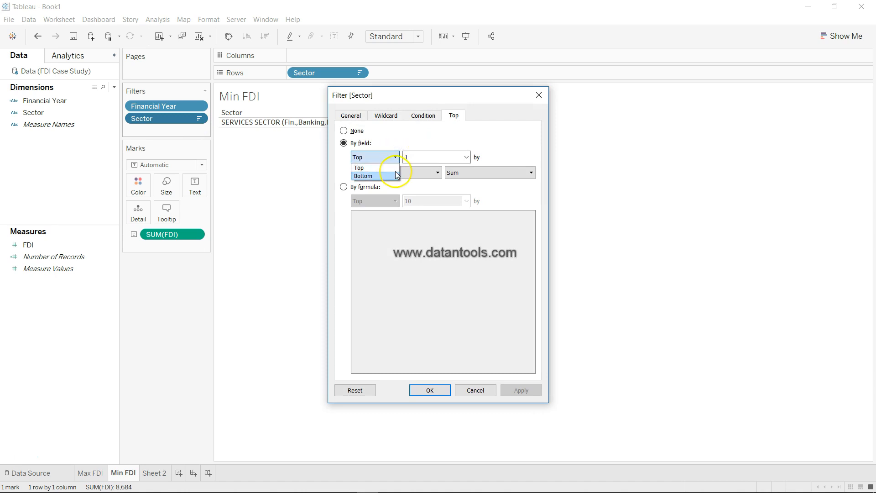
left_click(396, 177)
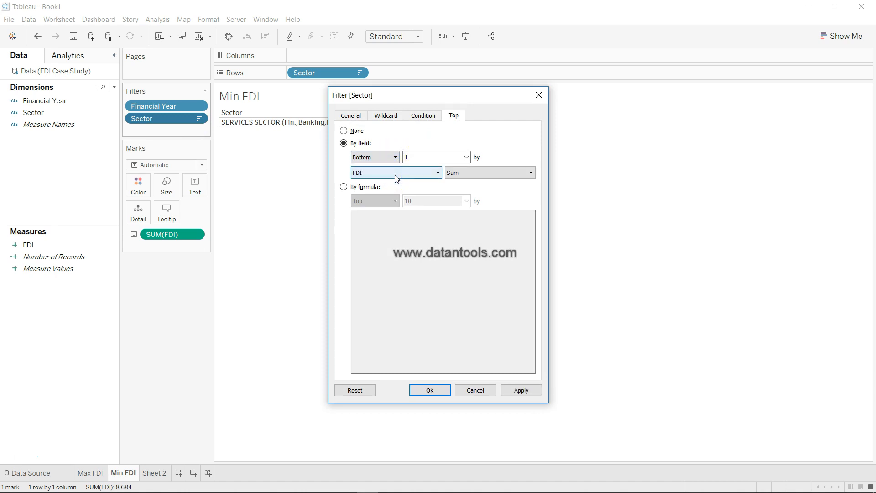
left_click_drag(442, 91, 589, 72)
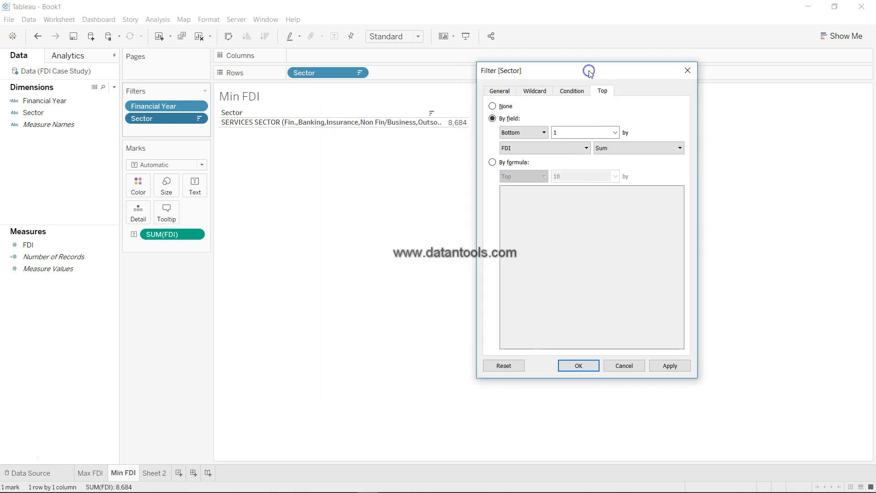
left_click(672, 365)
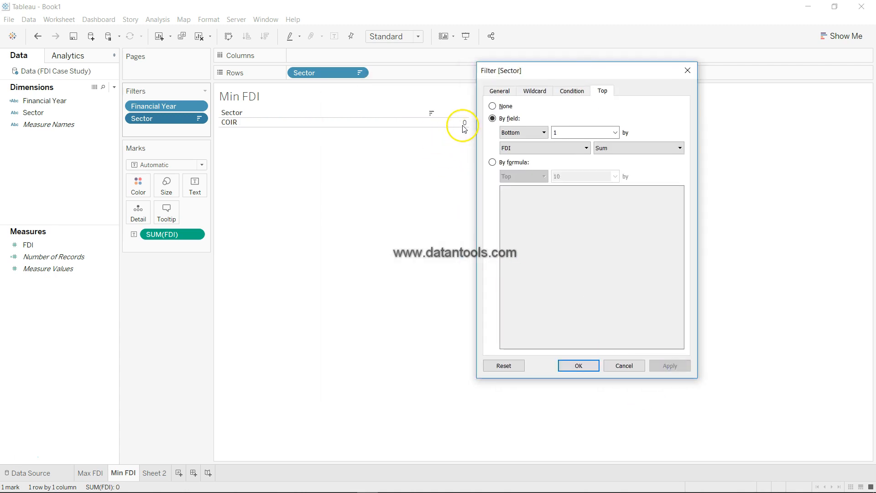
left_click(578, 365)
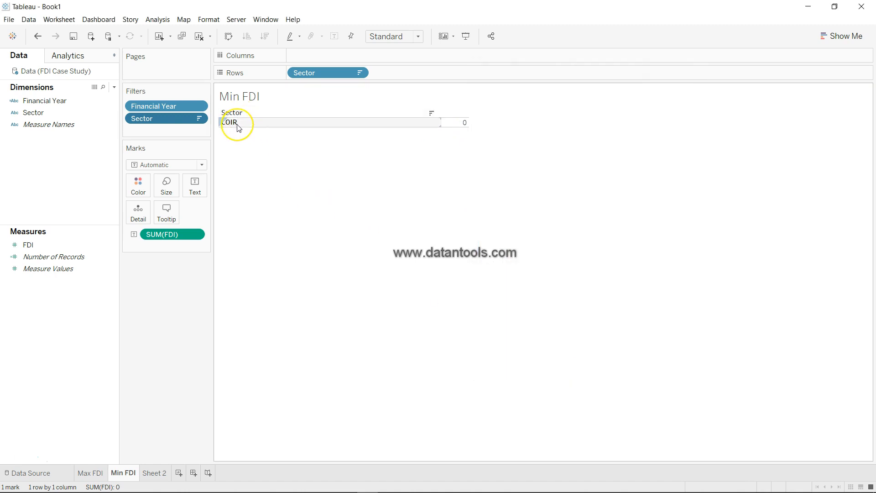
left_click(247, 299)
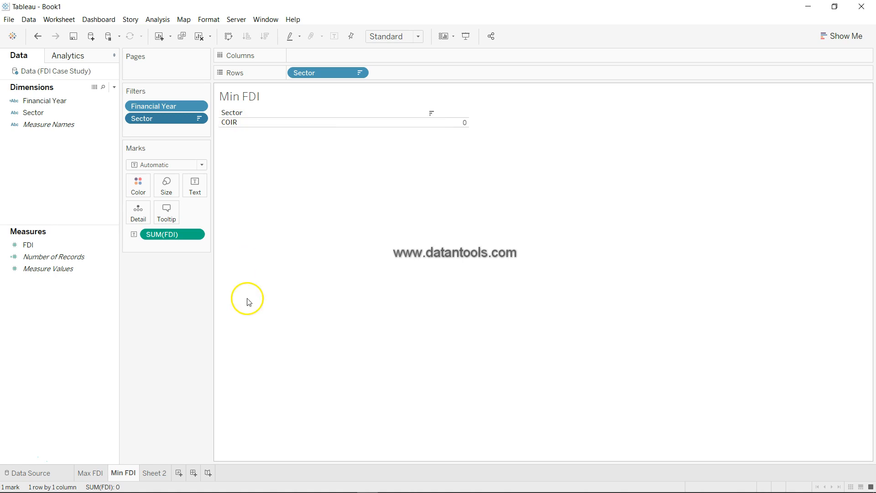
Step: On Sheet 2, list the sectors as rows and show the FDI value for each one
left_click(156, 473)
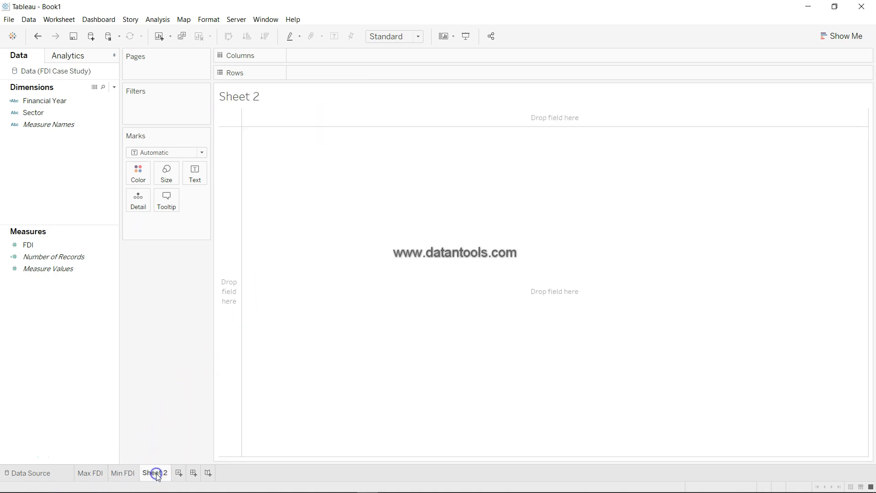
left_click(66, 114)
left_click_drag(66, 114, 342, 74)
left_click(38, 270)
left_click(68, 257)
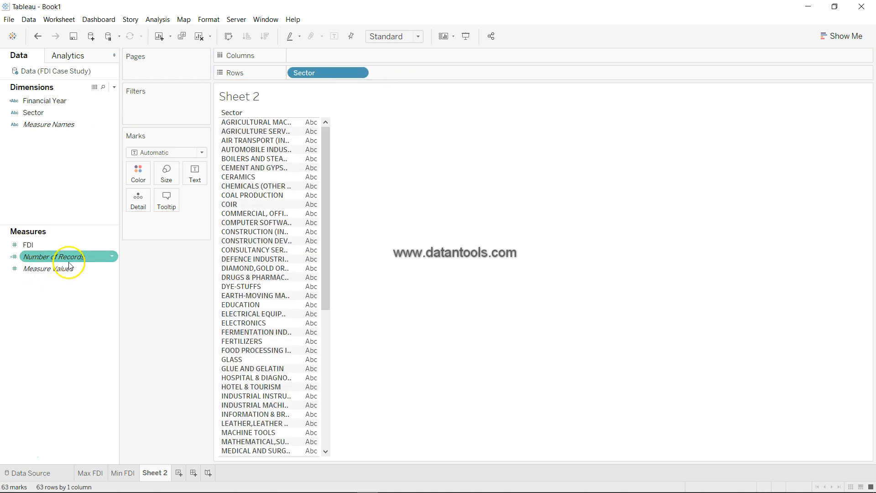
left_click_drag(69, 244, 306, 217)
Step: Filter Sheet 2 by Financial Year, keeping only 2016
left_click_drag(78, 101, 160, 111)
scroll(382, 224, "down", 2)
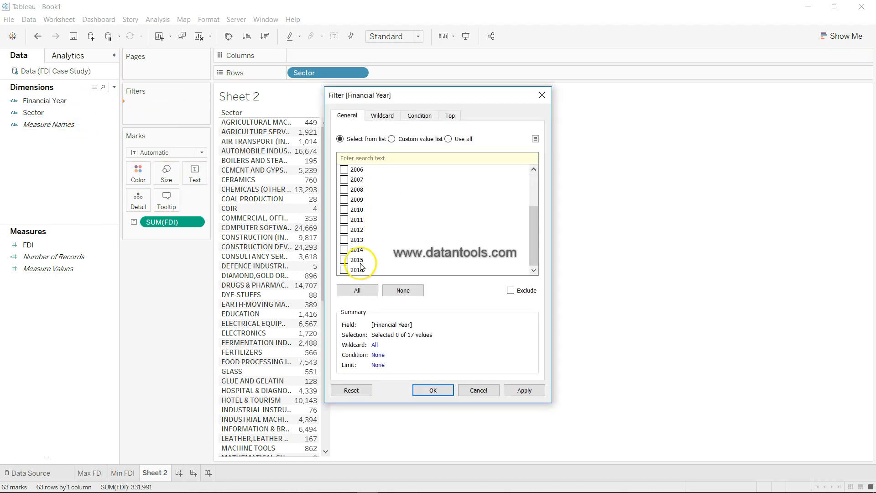
left_click(432, 390)
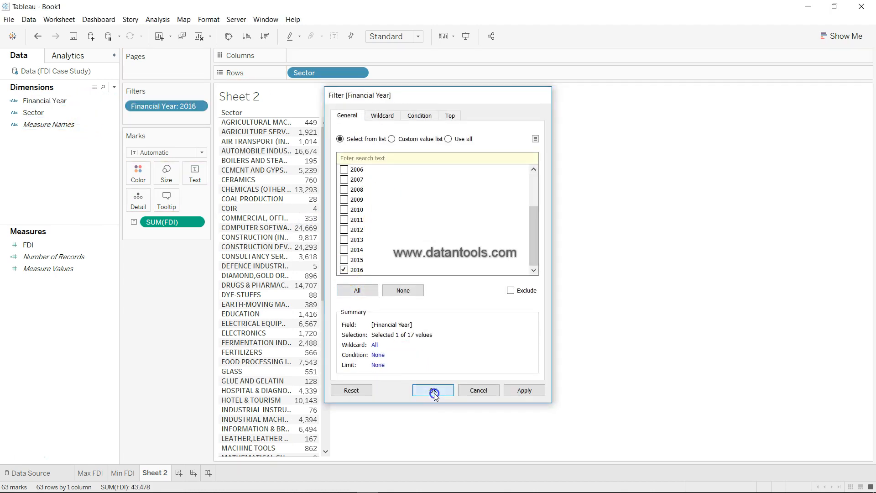
Step: Sort Sheet 2's sectors by descending FDI and widen the Sector column while checking the lowest entries
mouse_move(304, 315)
left_click(264, 36)
scroll(292, 292, "down", 8)
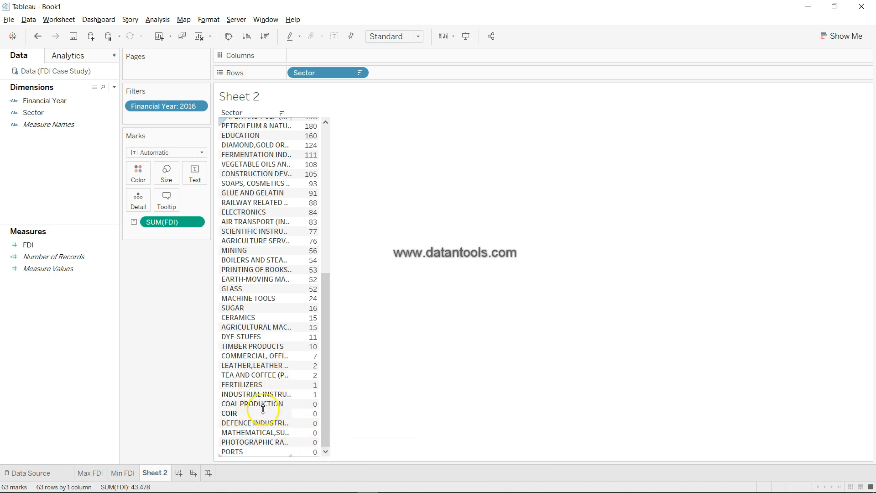
mouse_move(294, 436)
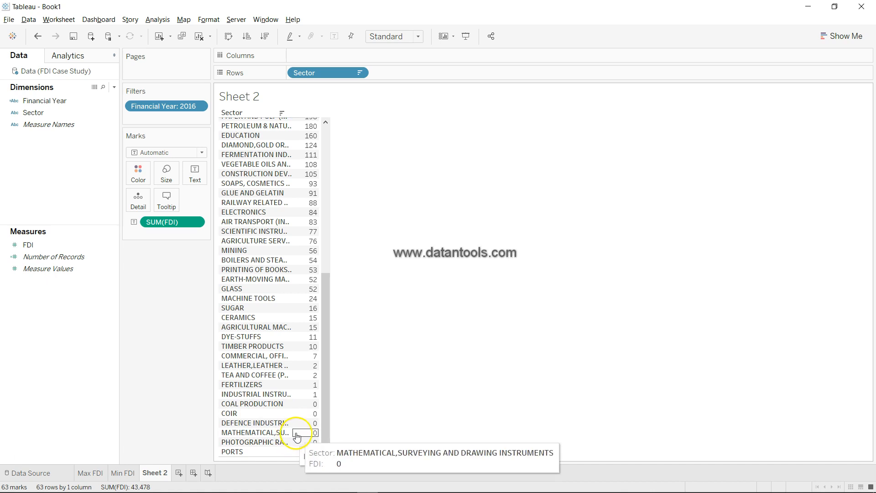
left_click_drag(293, 433, 303, 432)
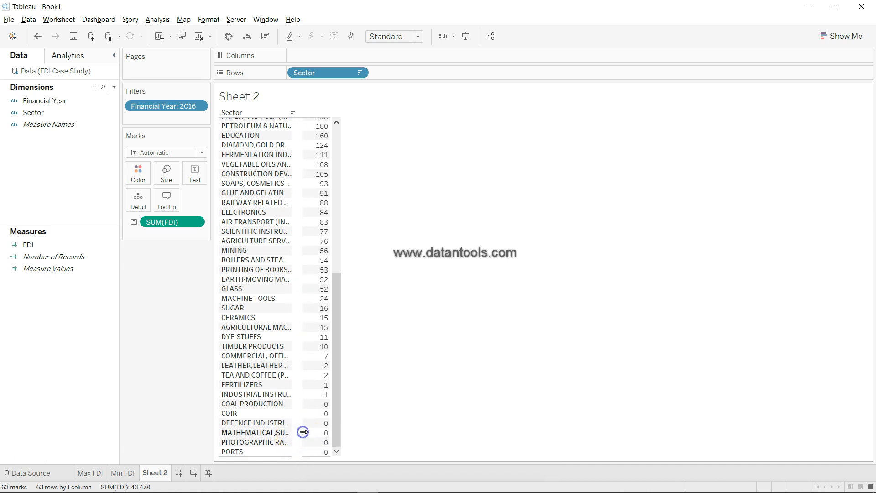
Step: On the Min FDI sheet, set the Sector filter to the bottom 5 by FDI Sum and apply it
left_click(124, 473)
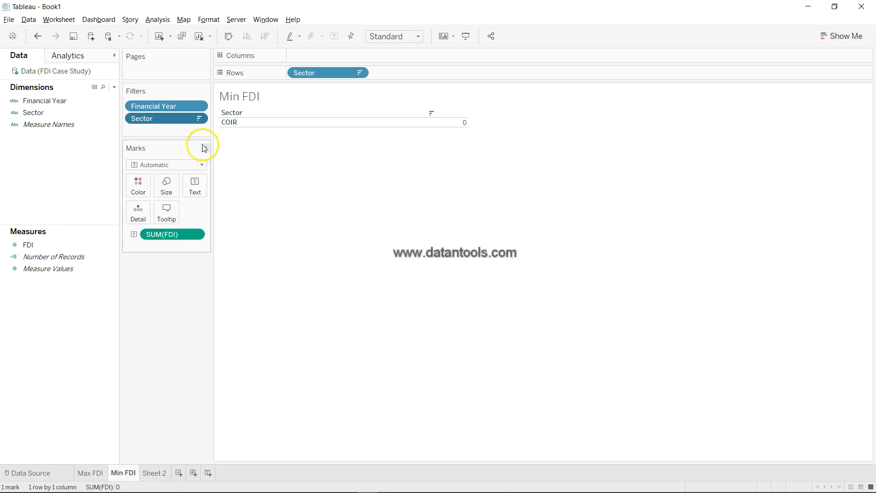
left_click(198, 118)
left_click(196, 131)
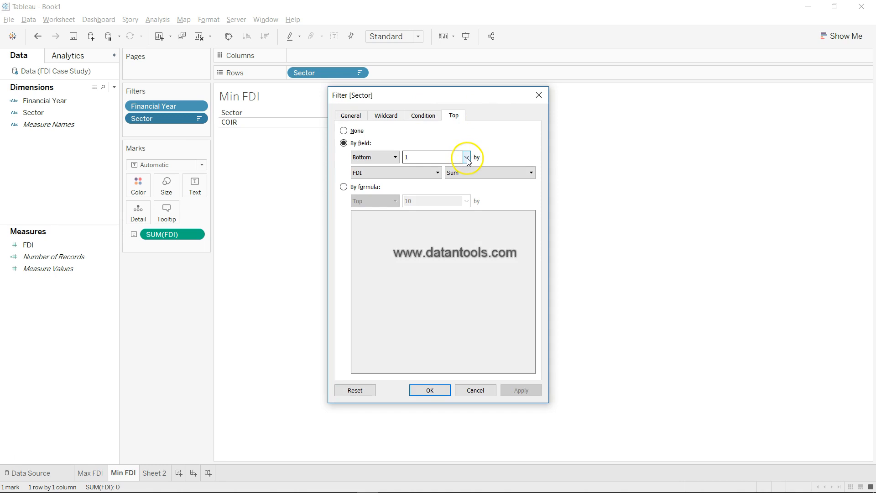
left_click(467, 157)
left_click(449, 157)
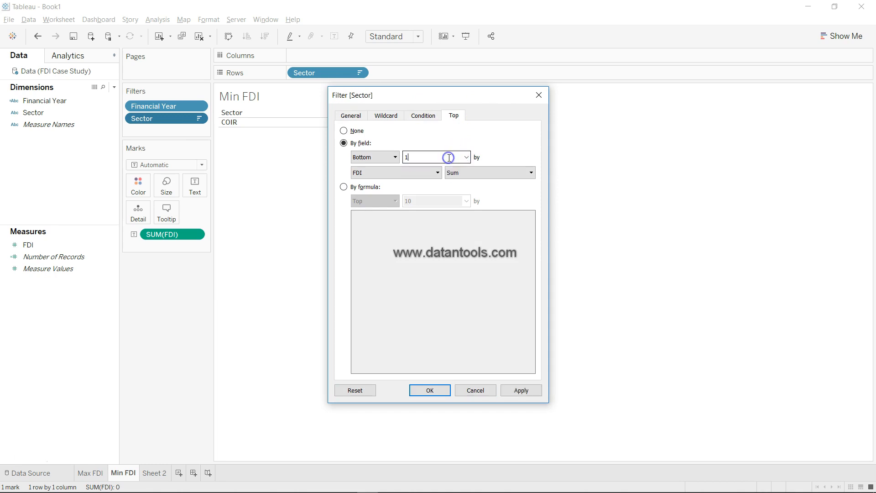
left_click_drag(434, 98, 676, 73)
left_click(763, 367)
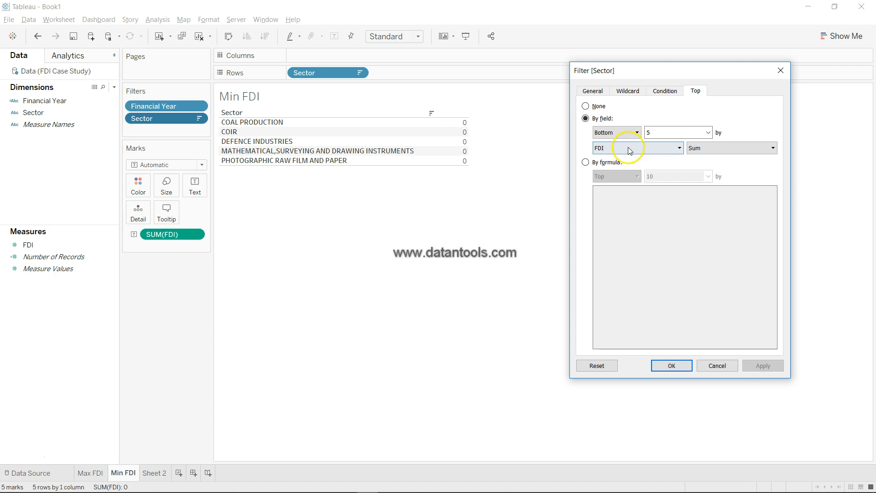
Step: Extend the Min FDI Sector filter to the bottom 10 by FDI Sum and confirm it
left_click(608, 133)
type("10")
left_click(766, 366)
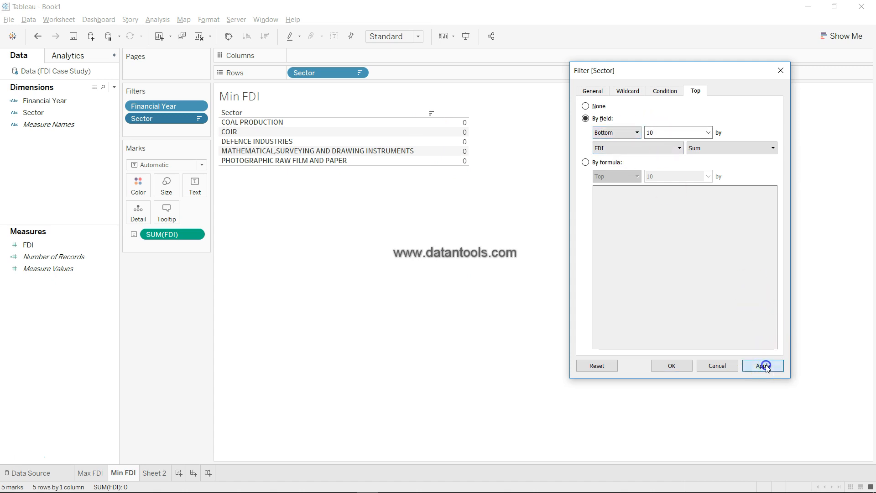
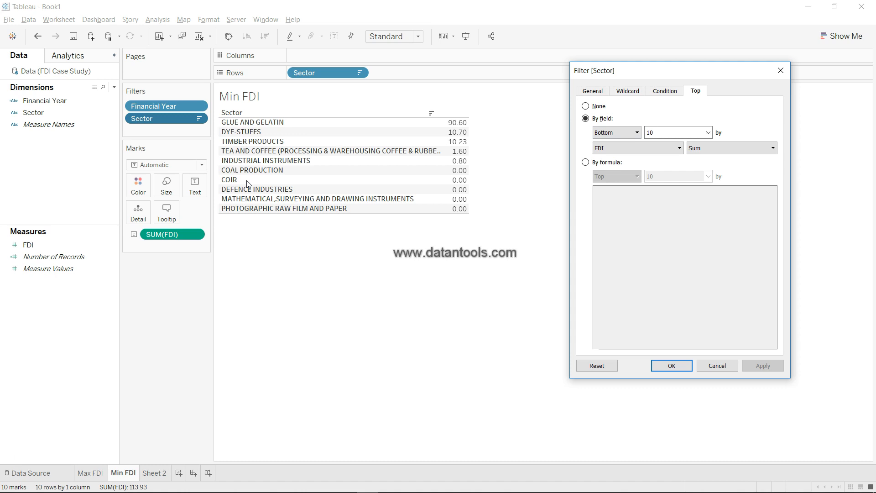
left_click(671, 366)
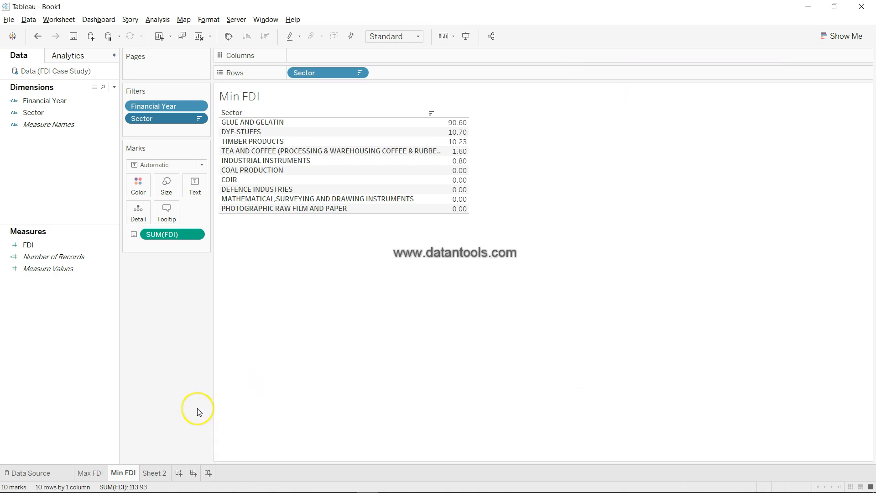
Step: On the Max FDI sheet, change the Sector filter to the top 10 by FDI Sum
left_click(88, 475)
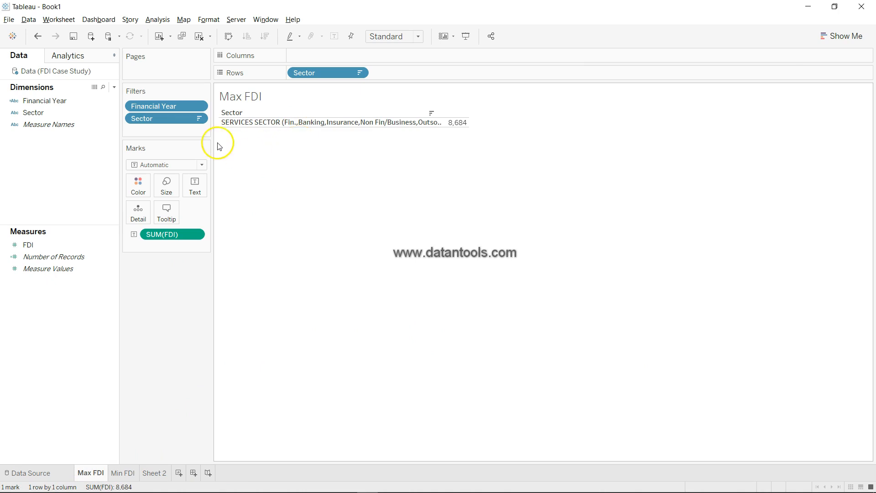
left_click(200, 119)
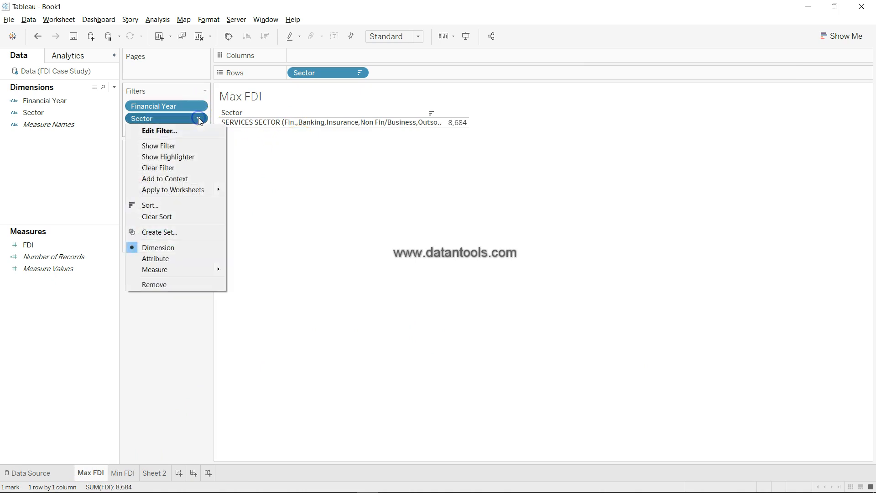
left_click(197, 129)
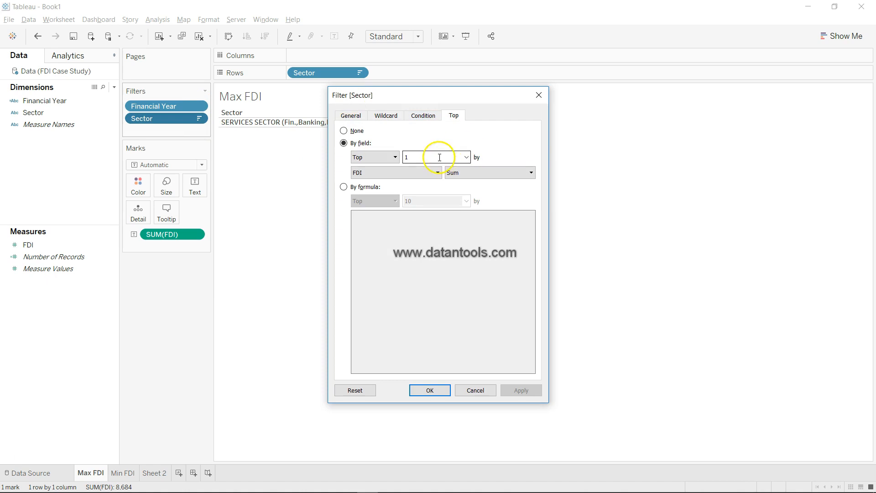
type("0")
left_click(430, 390)
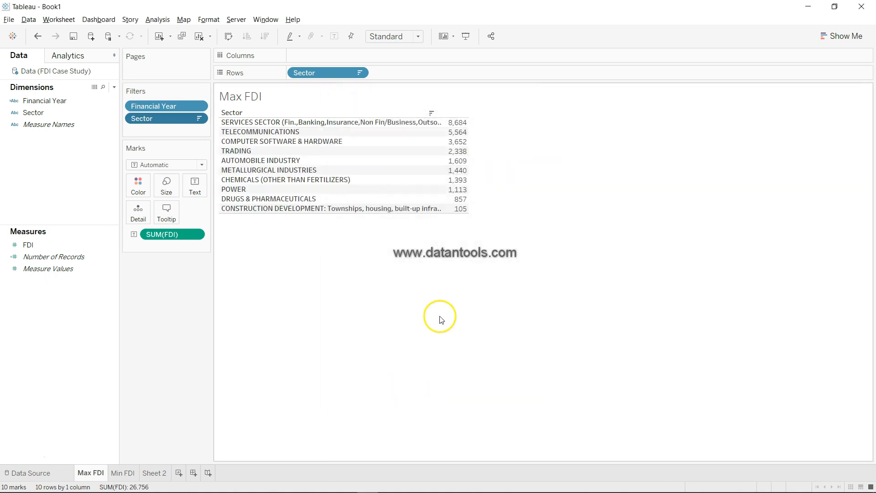
Step: Replace the Max FDI sheet's title with "Top 10 Sectors who got Maximum FDI" and apply it
double_click(247, 100)
left_click(497, 302)
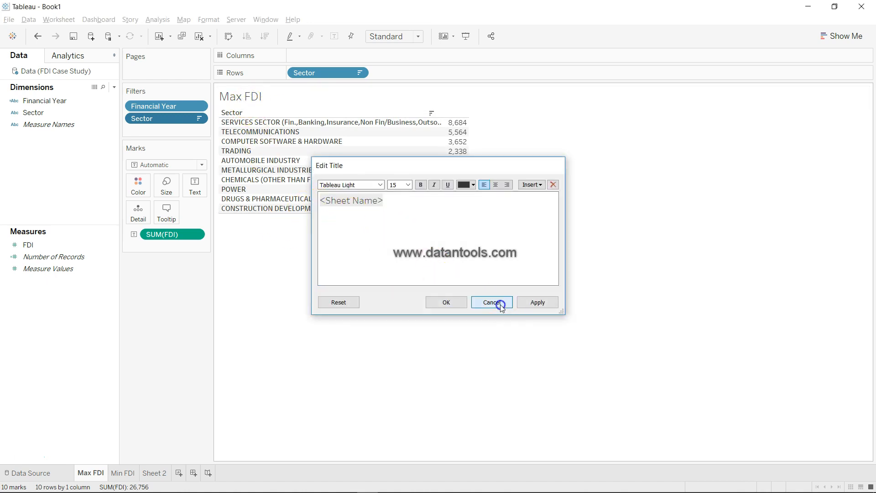
double_click(241, 98)
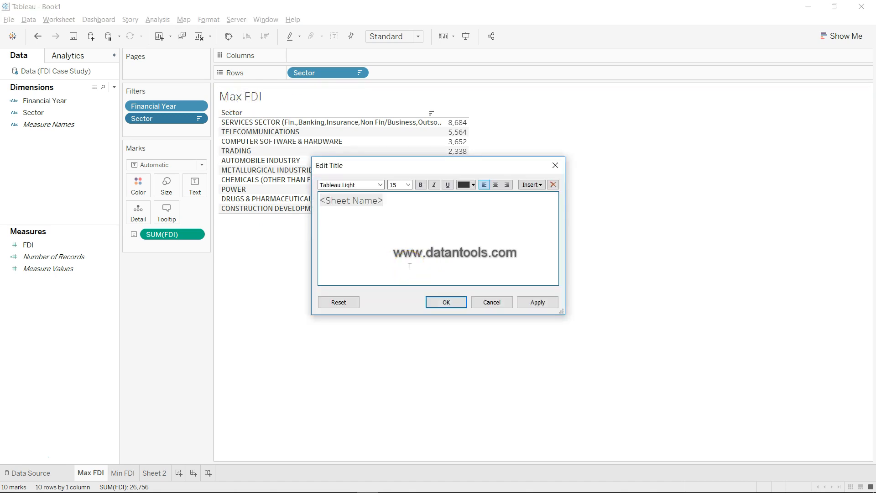
type("Top 1")
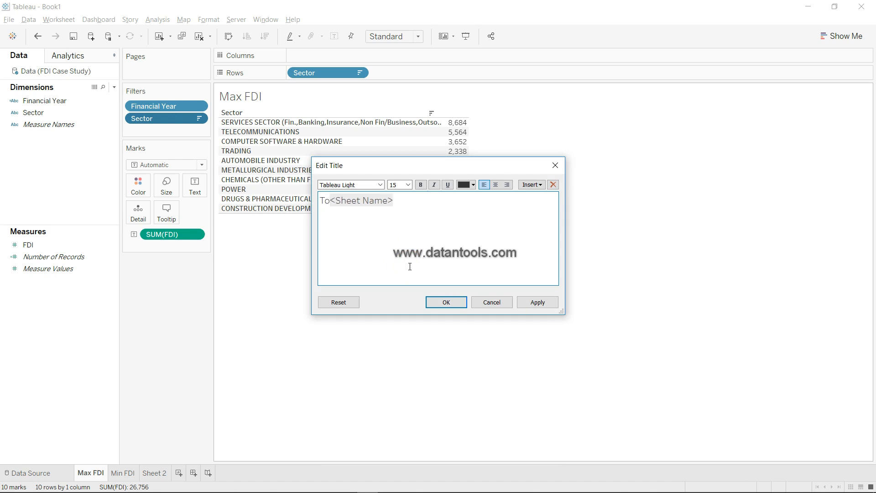
type("0 ")
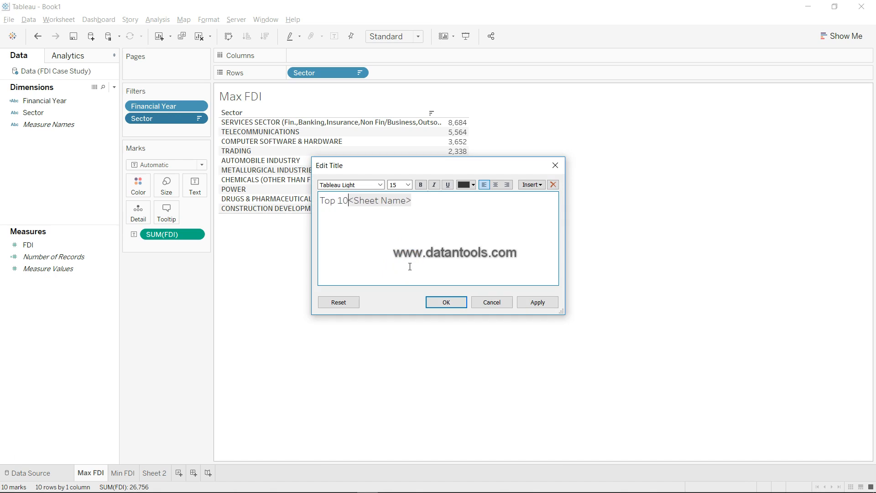
type("Sectors ")
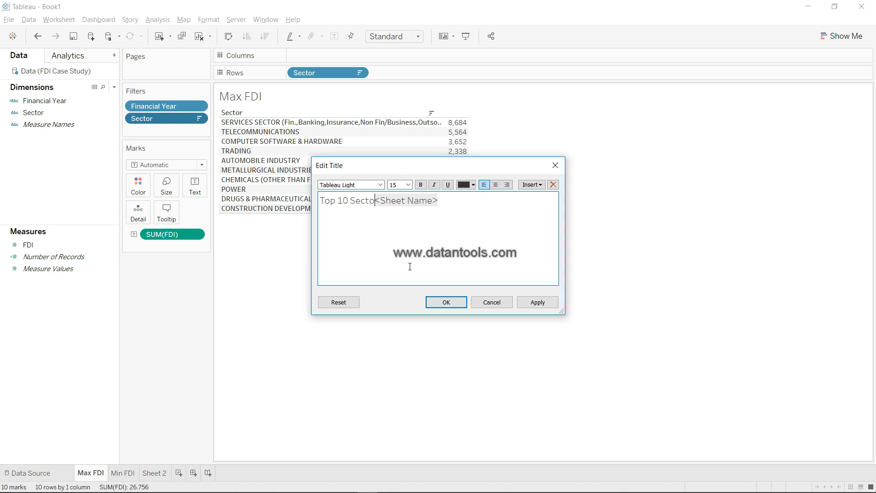
type("how")
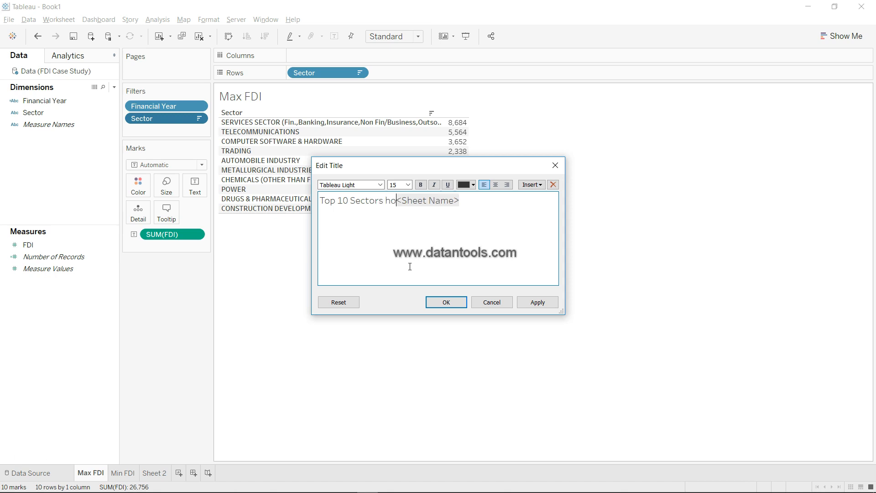
key("BackSpace")
key("BackSpace")
key("BackSpace")
key("BackSpace")
type("how")
key("BackSpace")
key("BackSpace")
key("BackSpace")
key("BackSpace")
type("who ")
type("got Max")
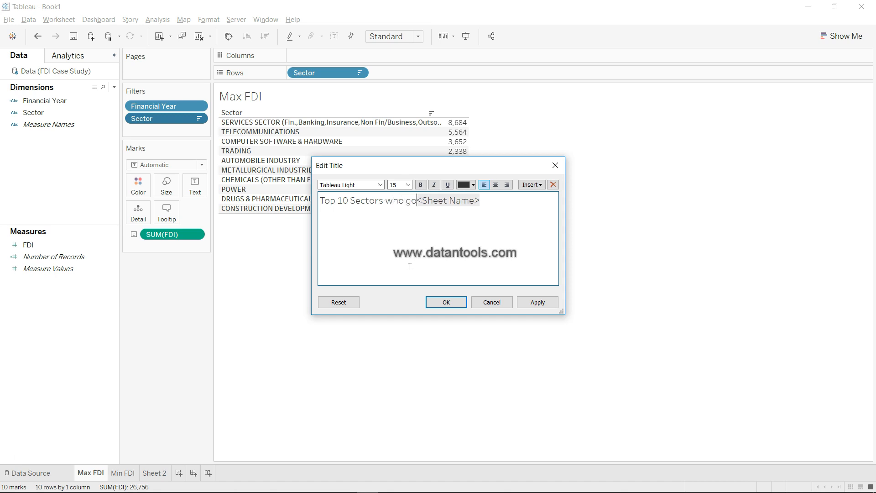
type("imum FDI")
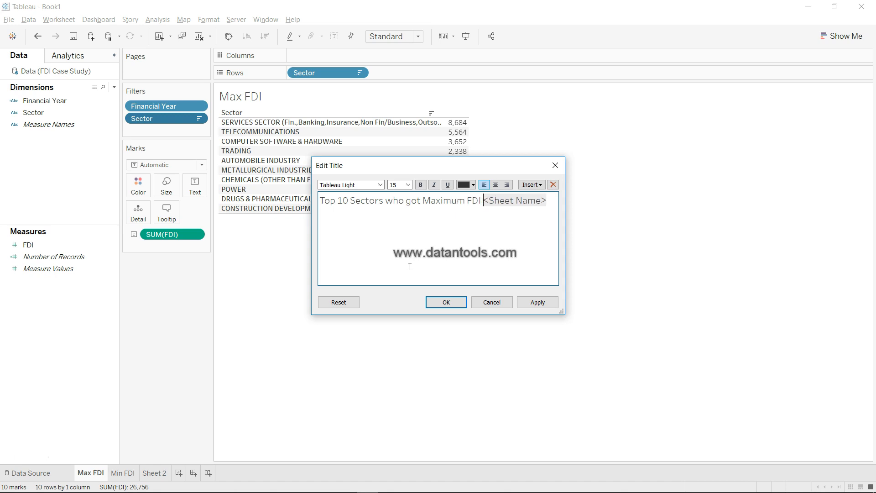
key("Delete")
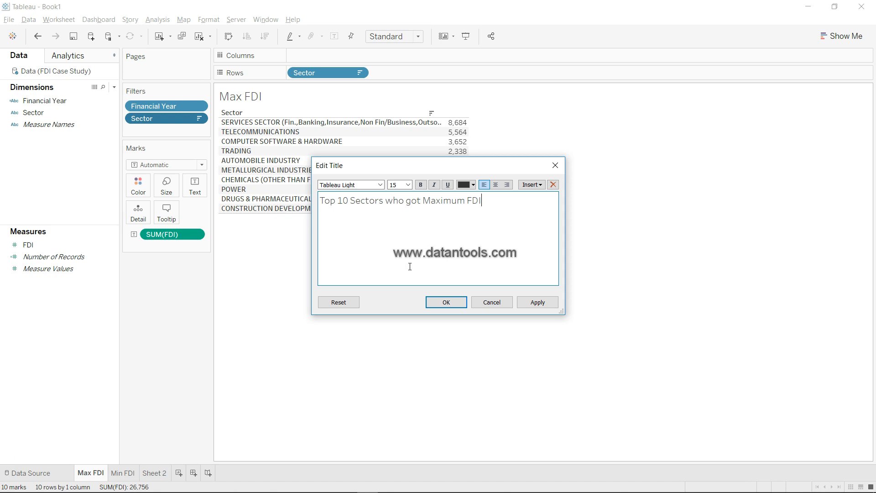
left_click(537, 301)
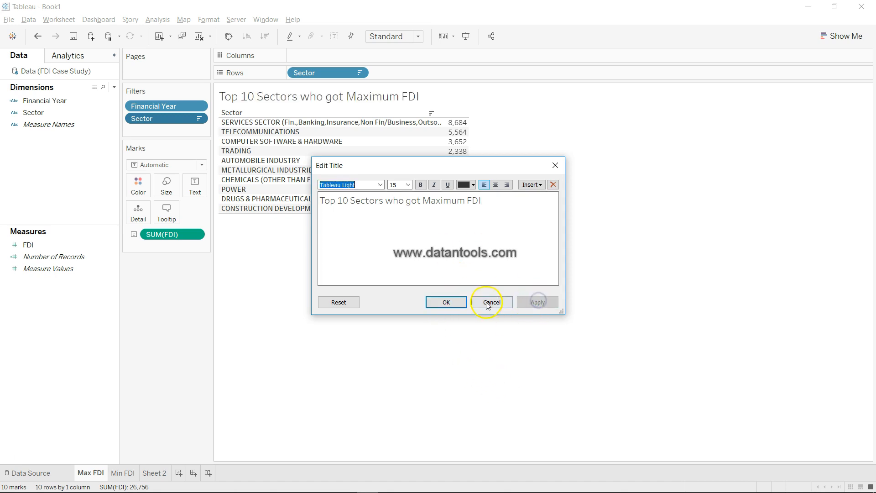
Step: Reword the title to "Top 10 Sectors which got Maximum FDI" and confirm it
left_click(399, 203)
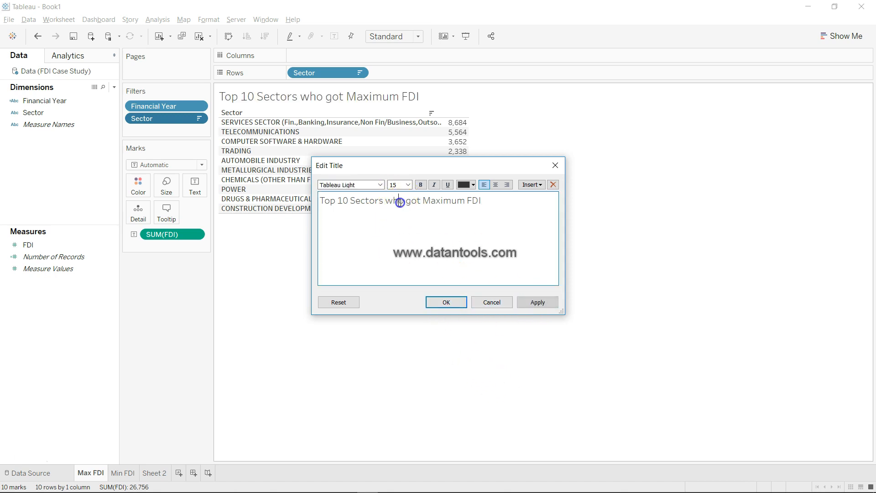
key("Delete")
type("ich")
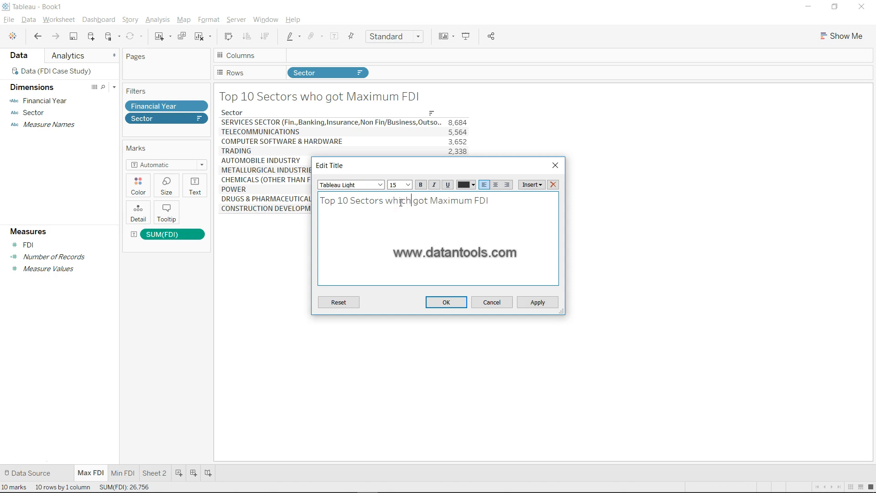
left_click(549, 303)
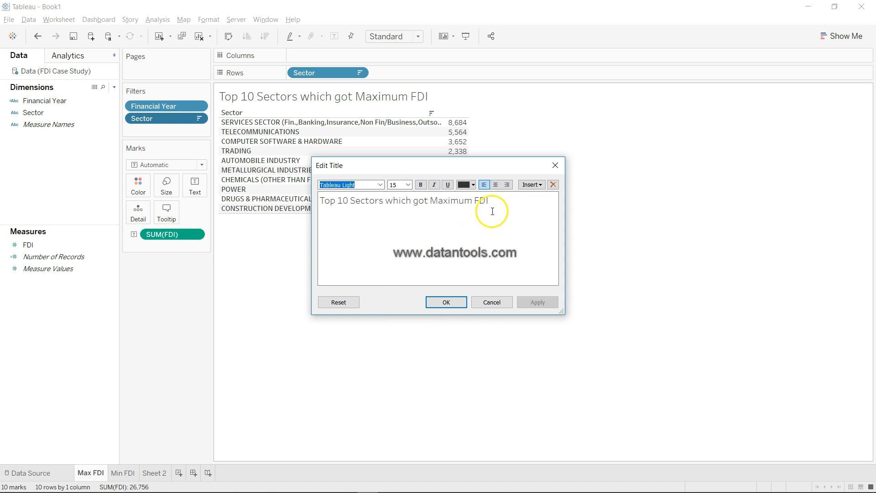
left_click(446, 302)
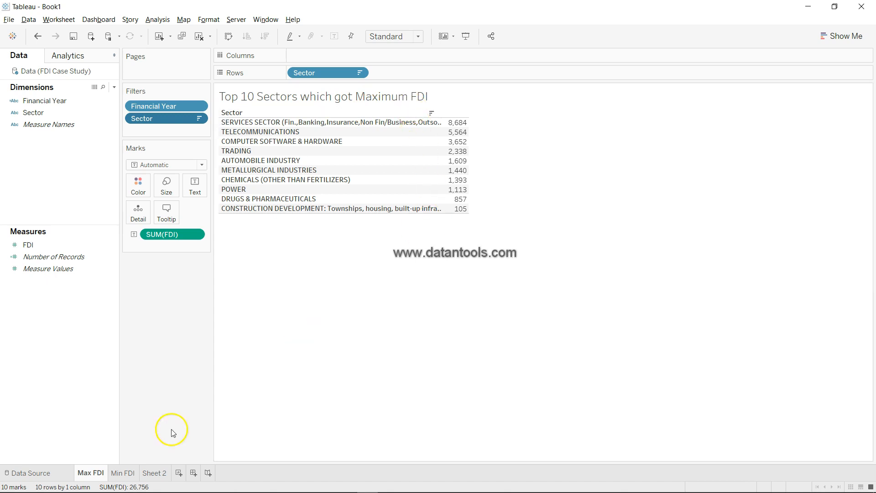
Step: Copy the full title text of the Max FDI sheet and close the title editor
double_click(299, 101)
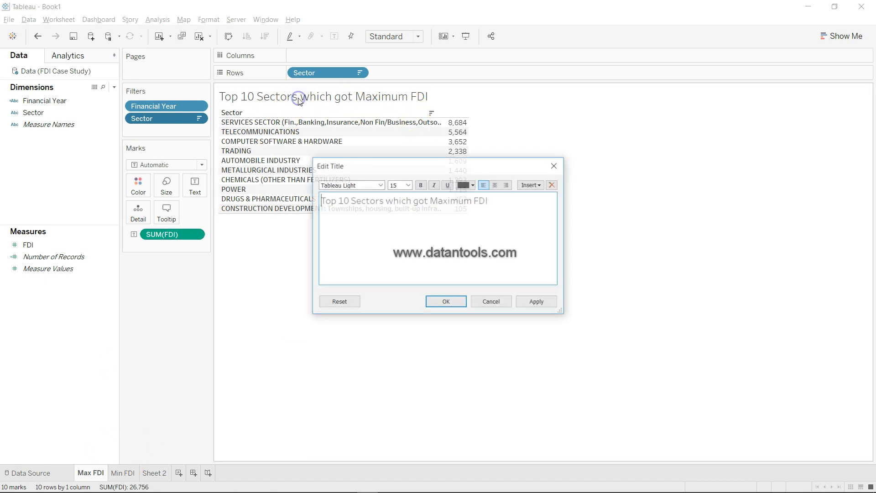
key("ctrl+a")
key("ctrl+c")
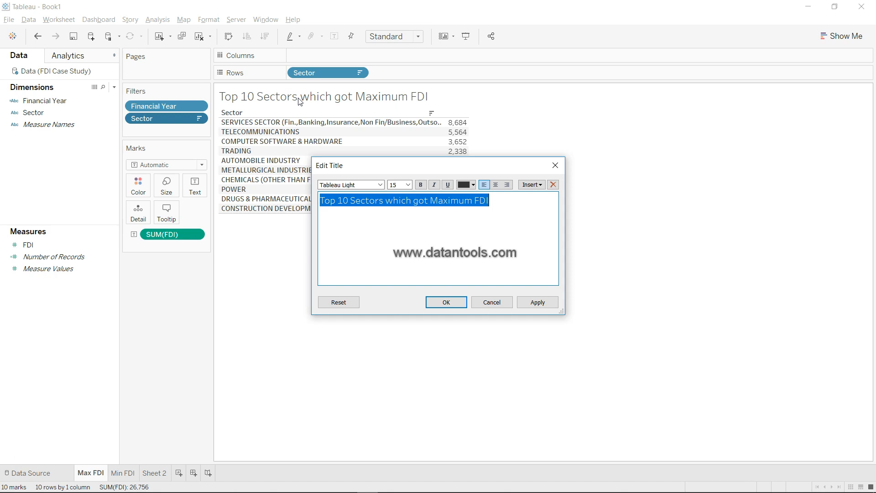
left_click(447, 302)
Step: Paste the copied title over the Min FDI sheet's title, changing it to "Top 10 Sectors which got Minimum FDI"
left_click(122, 474)
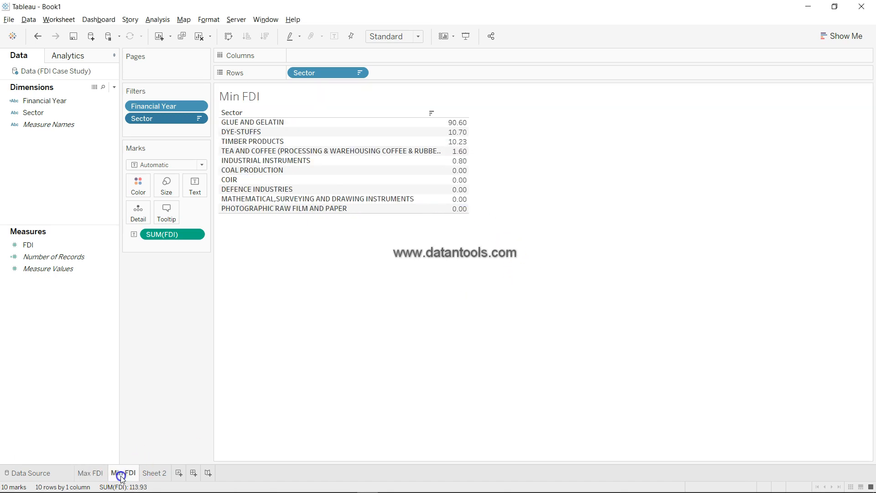
double_click(245, 100)
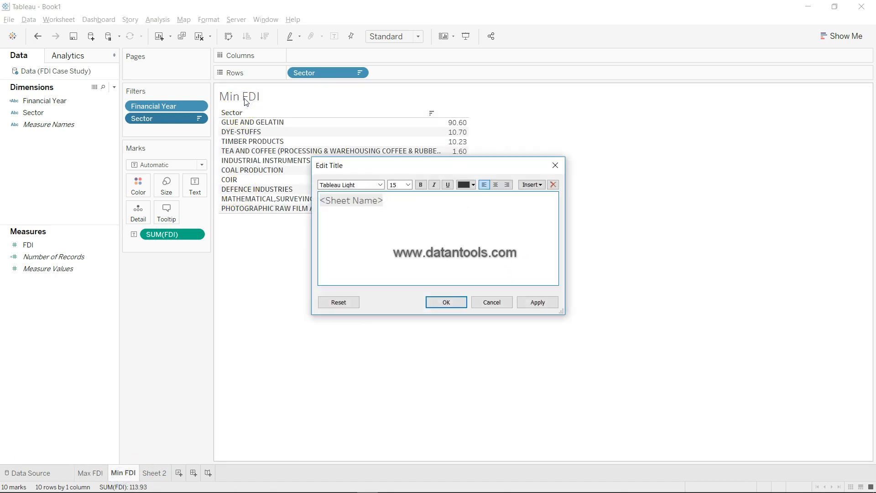
key("ctrl+a")
key("ctrl+v")
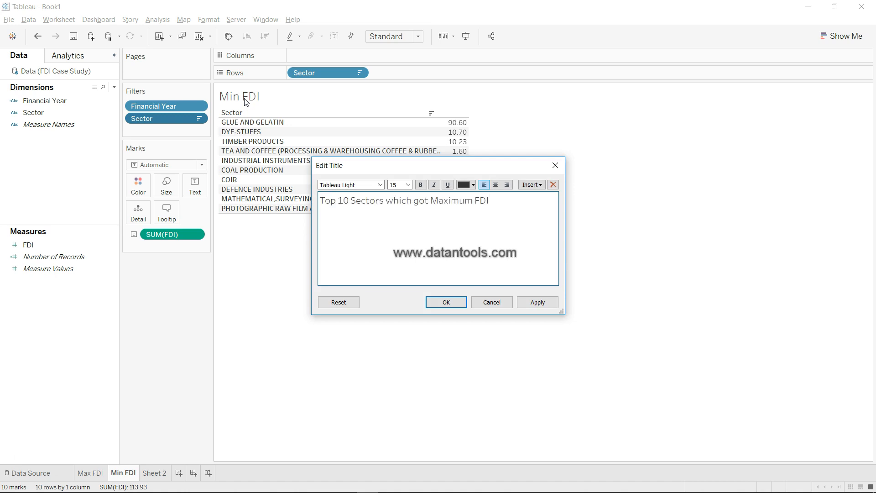
left_click_drag(475, 203, 445, 203)
type("inimum")
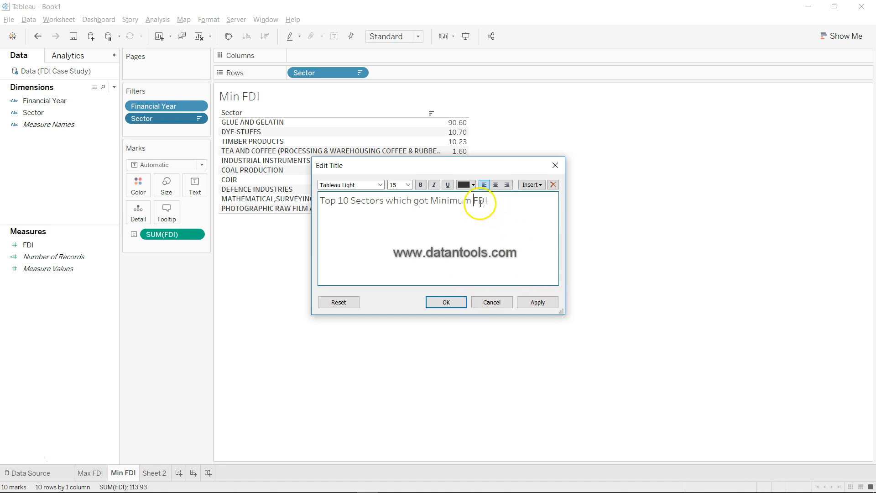
left_click(446, 302)
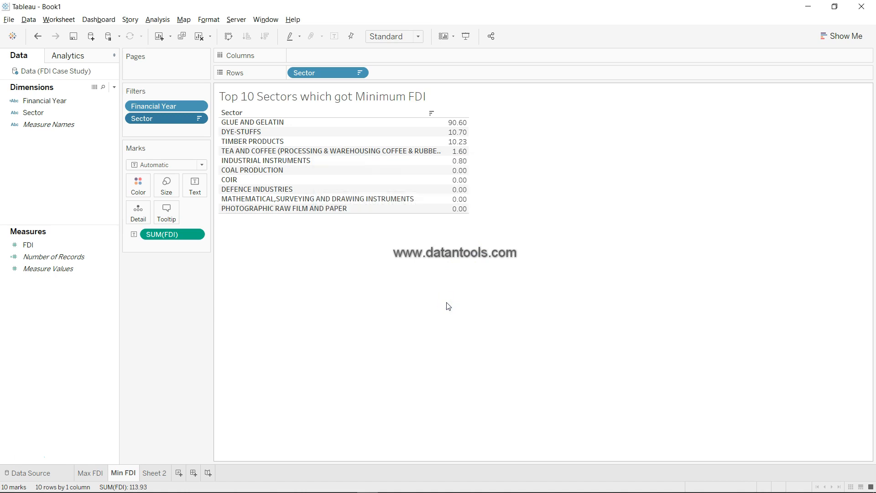
Step: Change the Min FDI sheet's title to "Bottom 10 Sectors which got Minimum FDI" after comparing it with the Max FDI sheet
left_click(98, 473)
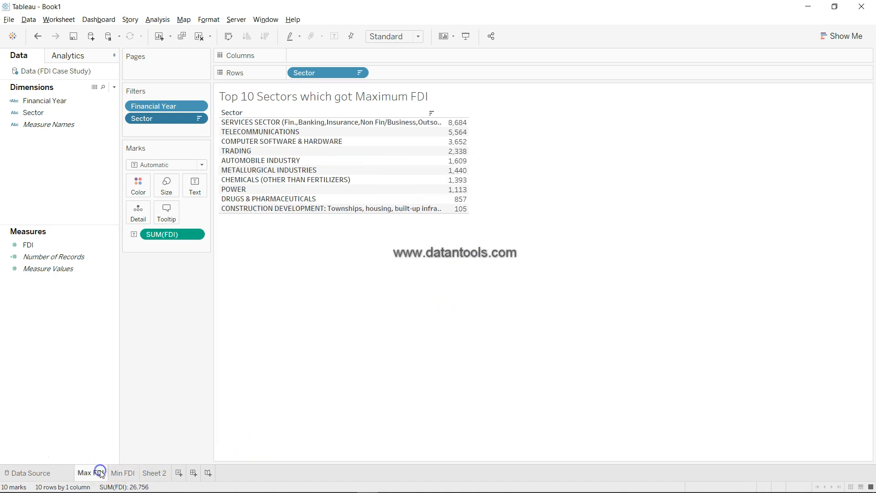
left_click(123, 473)
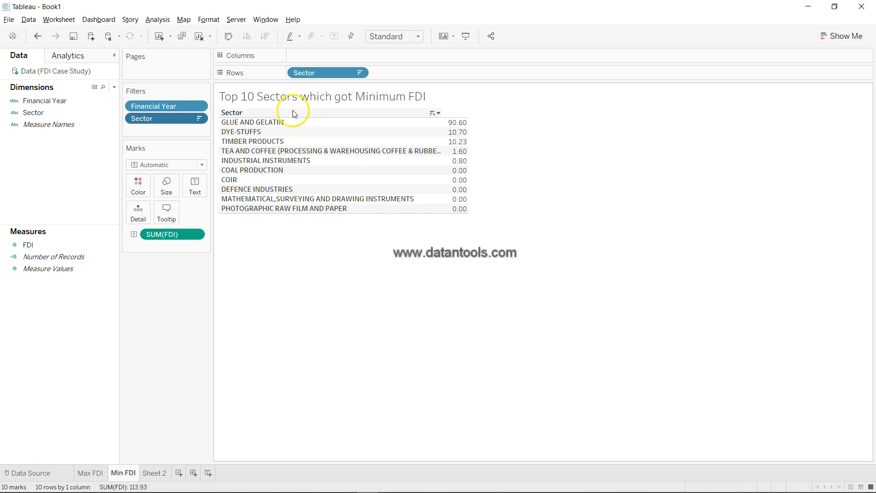
double_click(287, 96)
double_click(332, 201)
type("Bottom 10 Sectors which got Minimum FDI")
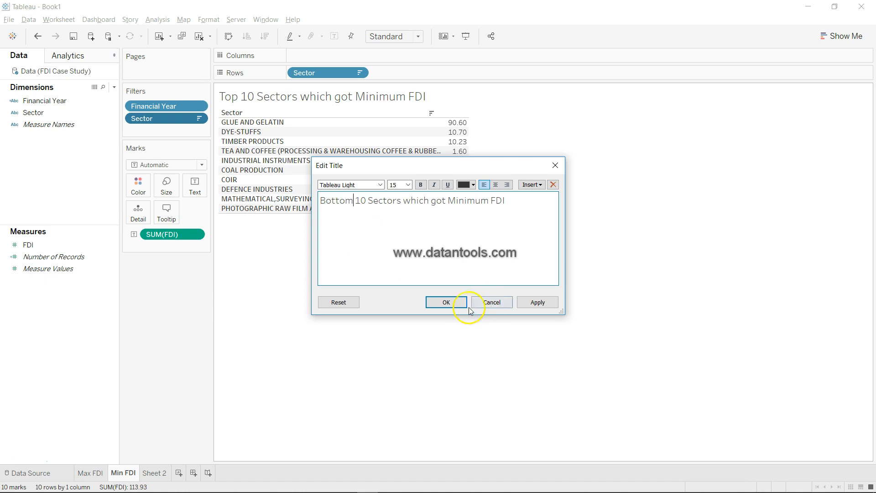
left_click(456, 307)
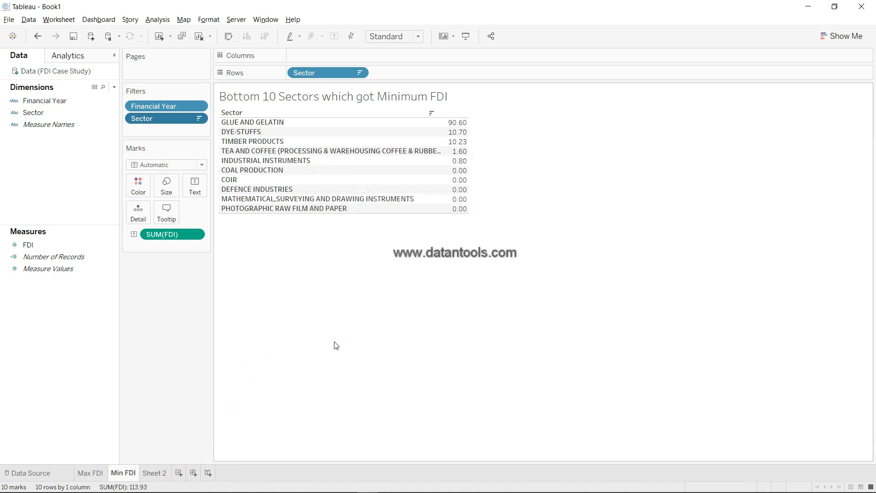
Step: Switch to the FDI Case Study workbook in Excel and read question 7 on the Analytics Questions sheet
key("alt+Tab")
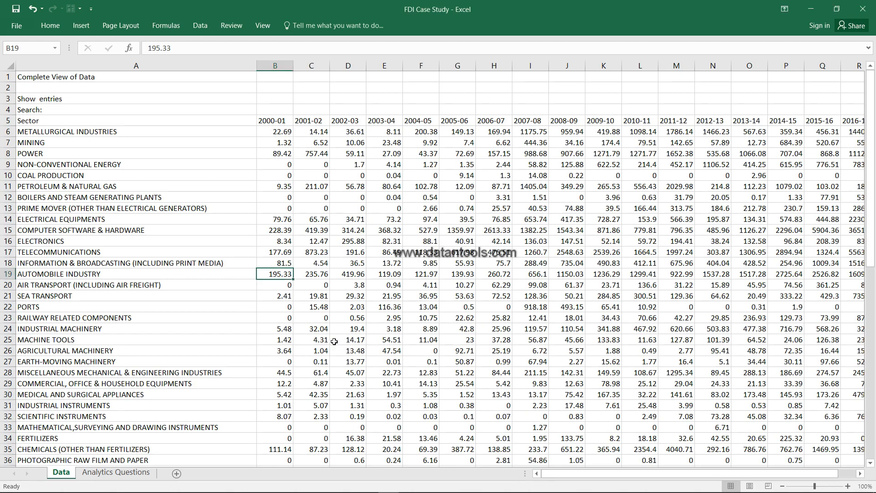
left_click(139, 473)
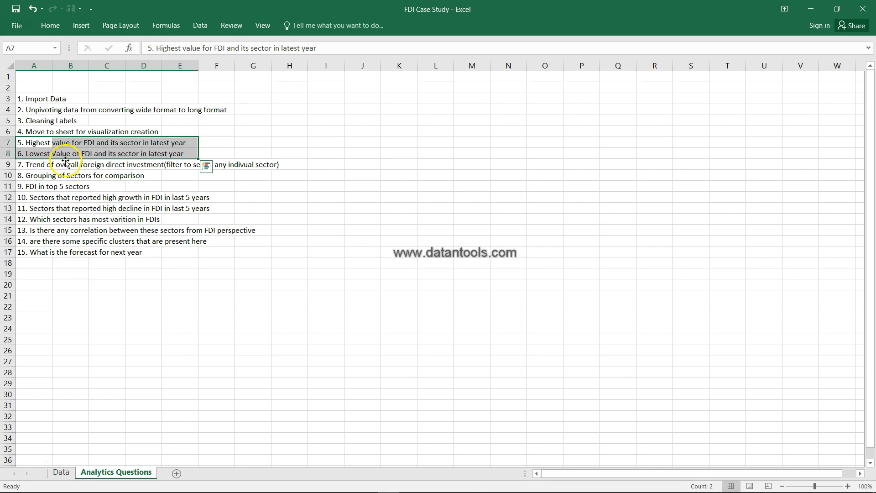
left_click(65, 175)
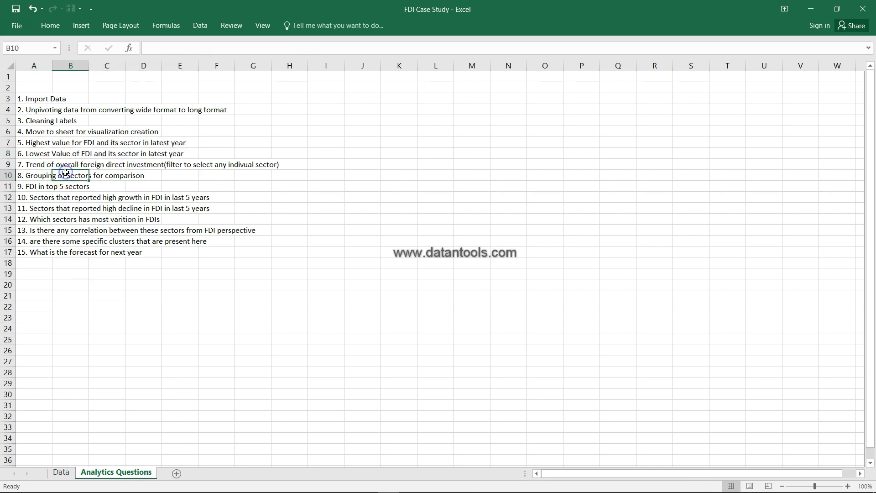
left_click(28, 165)
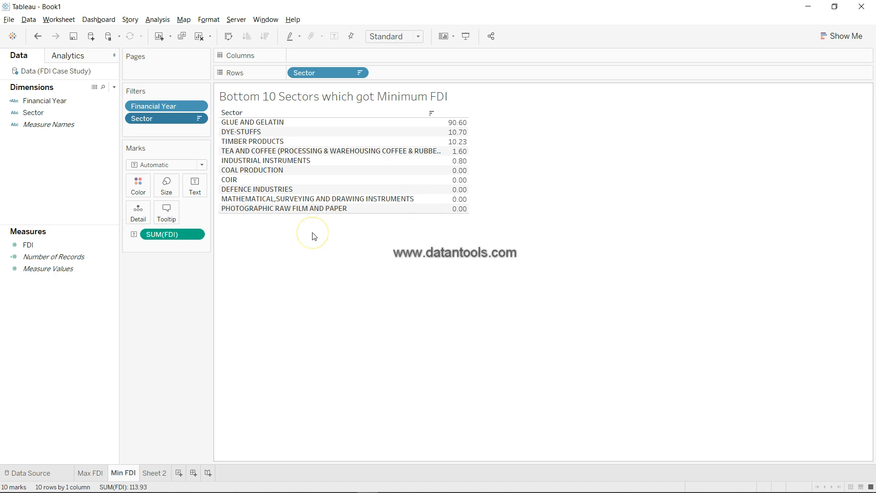
Step: Return to Tableau and clear Sheet 2 by removing the FDI mark, the Financial Year filter and the Sector row field
left_click(155, 477)
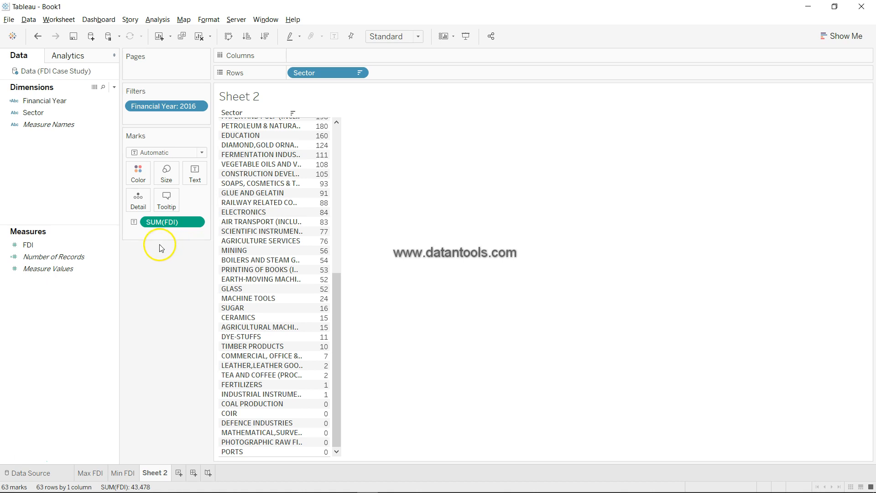
left_click_drag(187, 222, 179, 343)
left_click_drag(173, 108, 81, 159)
left_click_drag(329, 72, 203, 319)
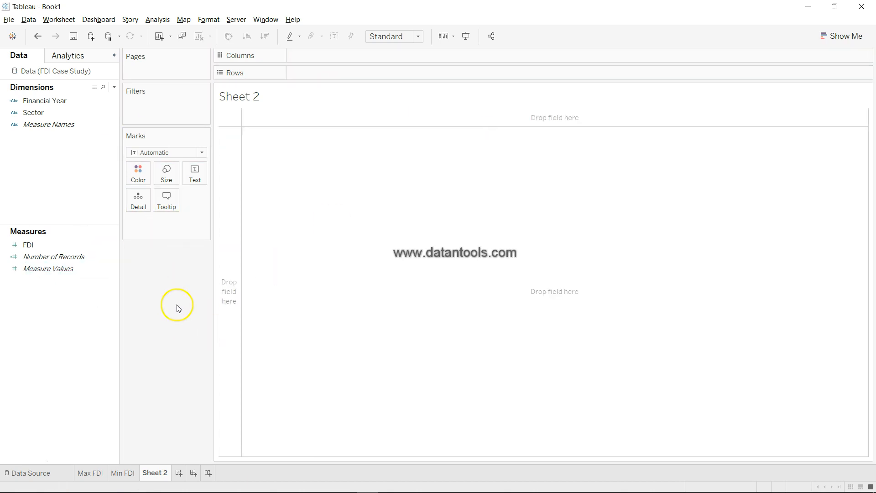
Step: Plot the sum of FDI by Financial Year on Sheet 2, with Financial Year as columns and FDI as rows
left_click(83, 120)
left_click(82, 112)
left_click(79, 102)
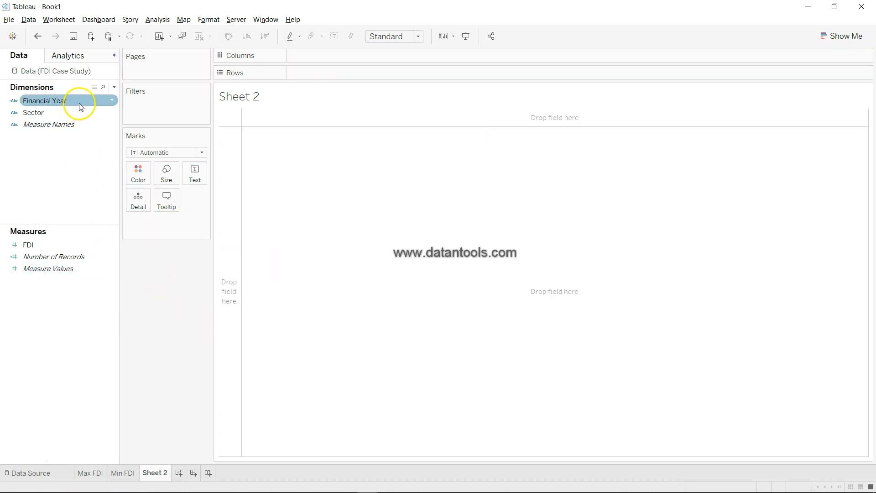
left_click_drag(81, 106, 353, 55)
left_click_drag(68, 245, 346, 75)
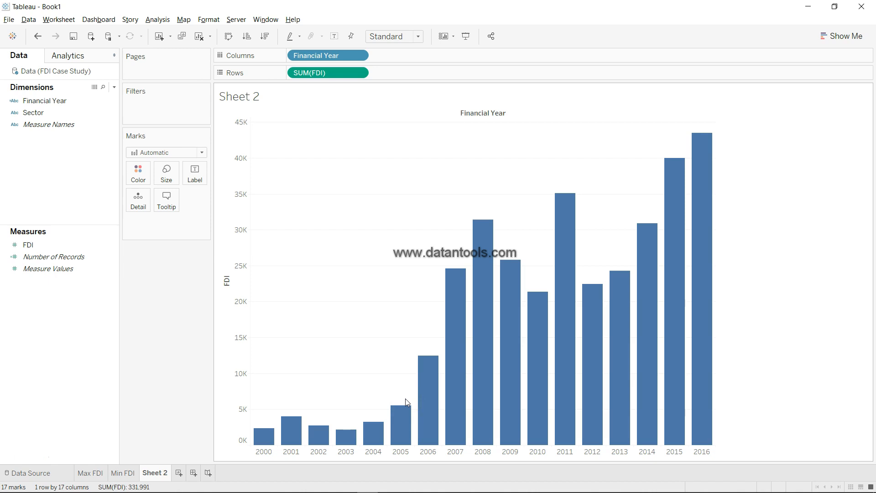
mouse_move(449, 436)
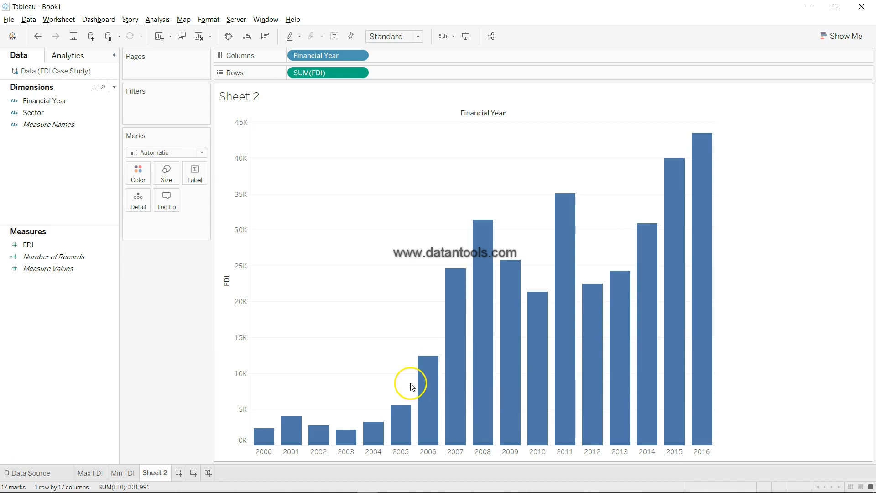
mouse_move(703, 300)
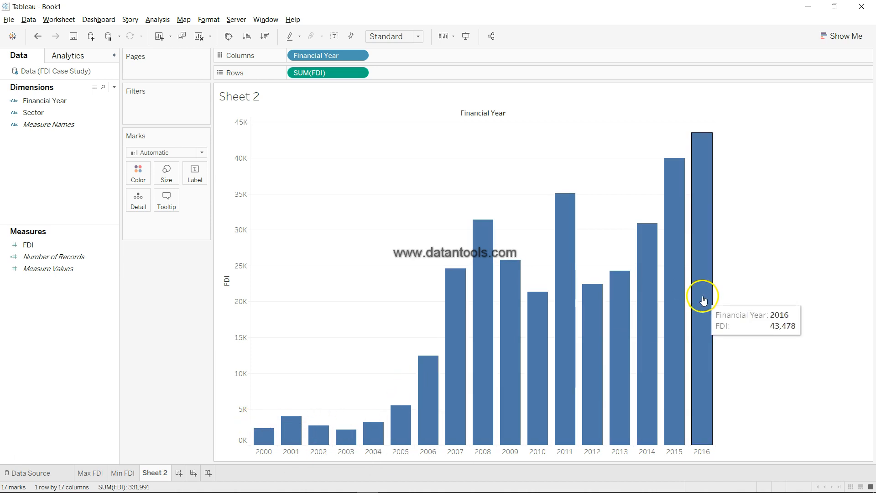
mouse_move(565, 342)
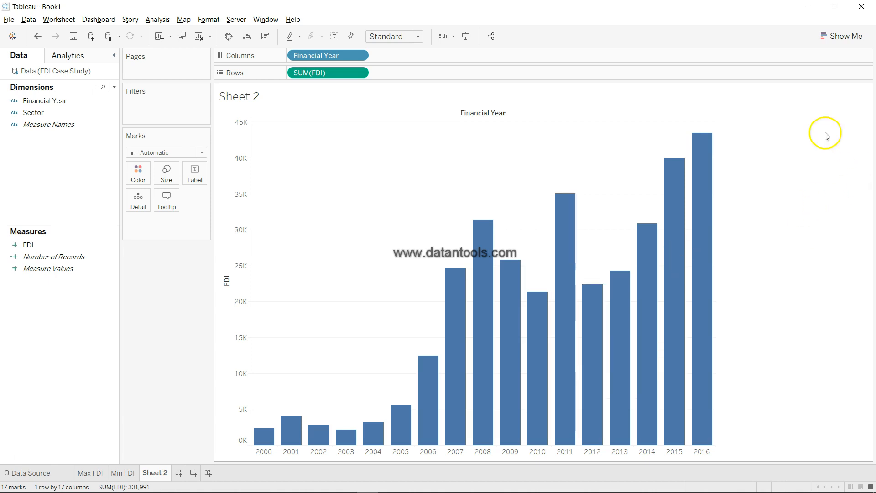
Step: Check the suggested chart types and change the Financial Year dimension's data type from String to Date
left_click(848, 40)
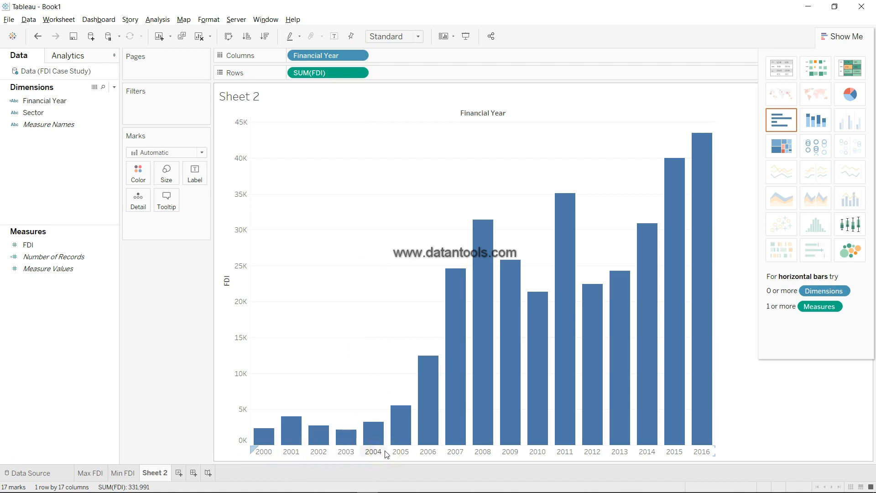
left_click(356, 168)
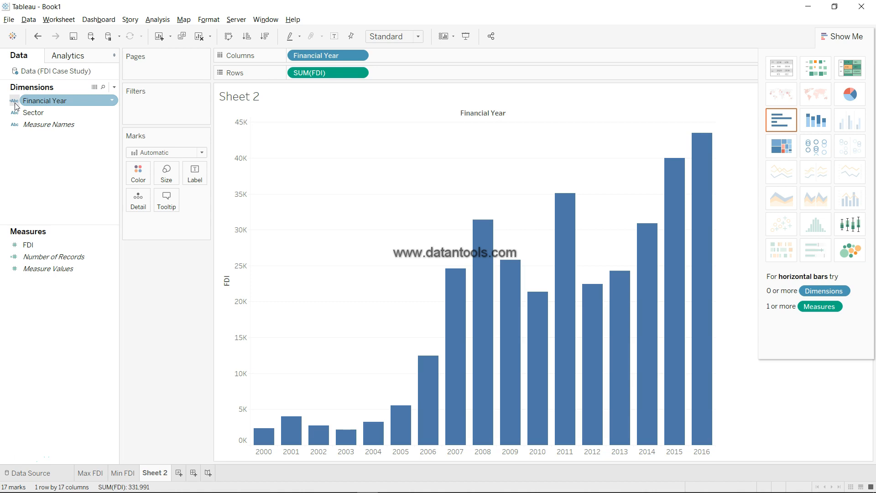
left_click(112, 101)
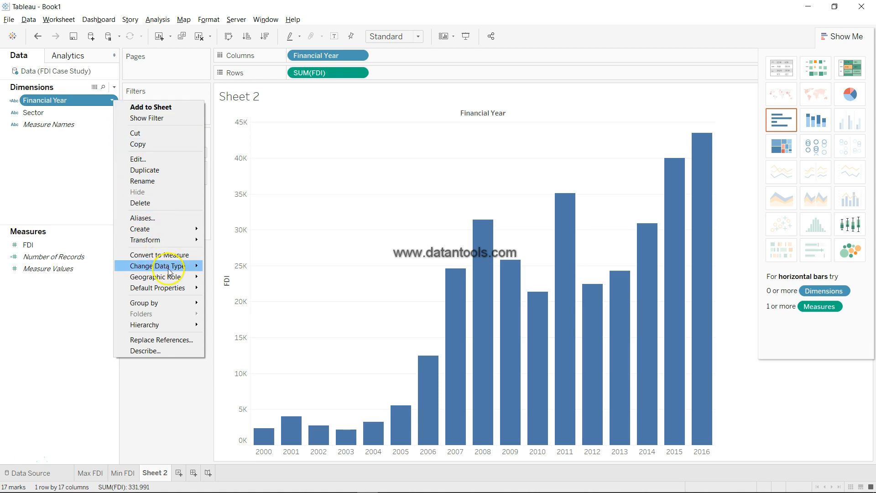
mouse_move(169, 270)
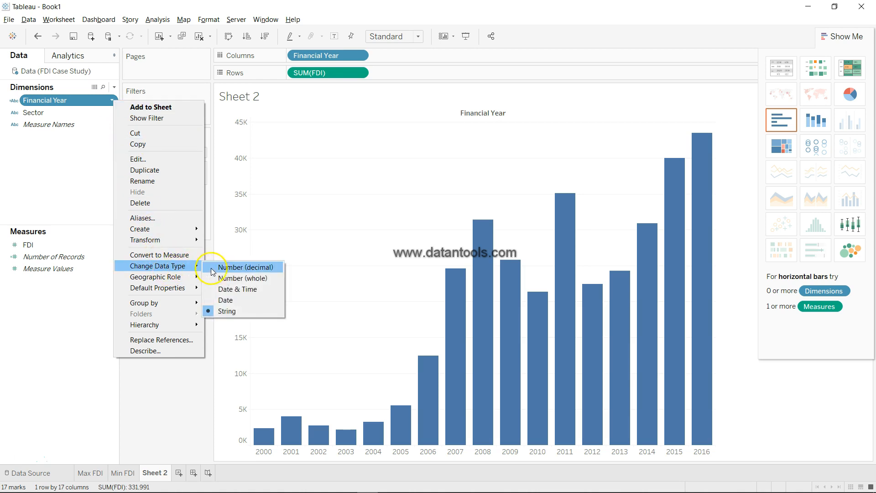
left_click(229, 301)
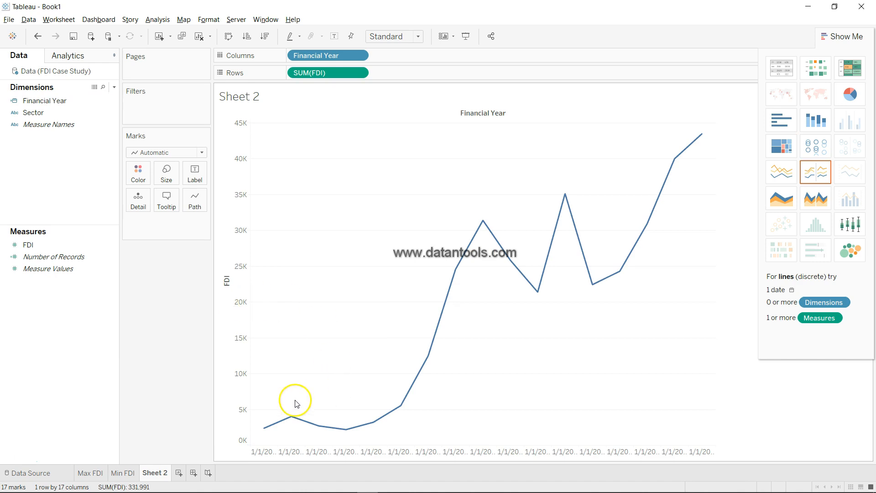
mouse_move(696, 149)
left_click(785, 177)
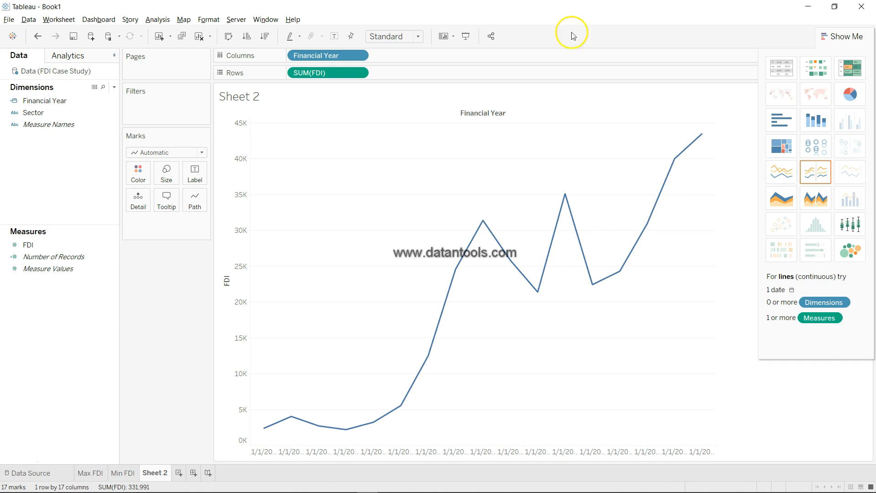
left_click(109, 103)
right_click(110, 104)
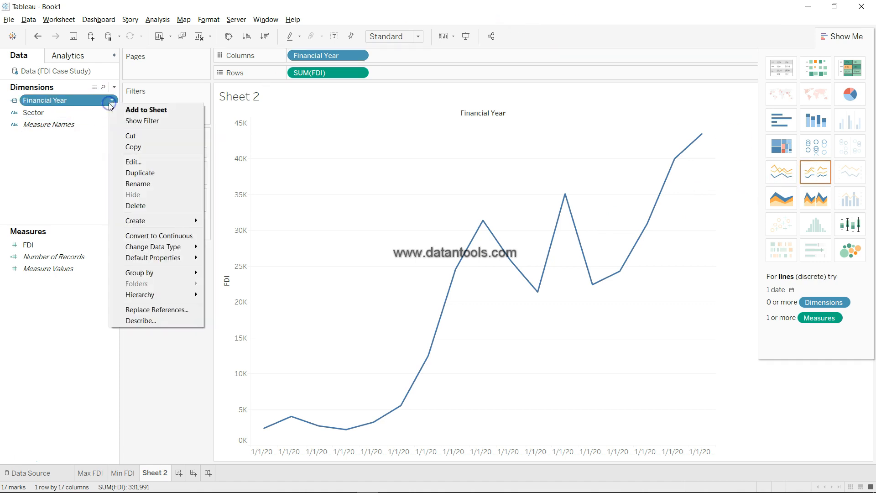
left_click(153, 220)
left_click(177, 264)
mouse_move(180, 272)
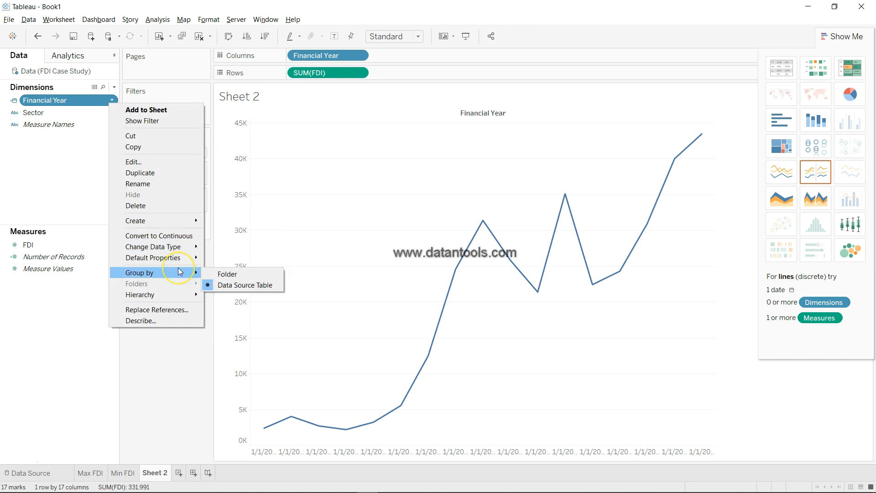
mouse_move(187, 247)
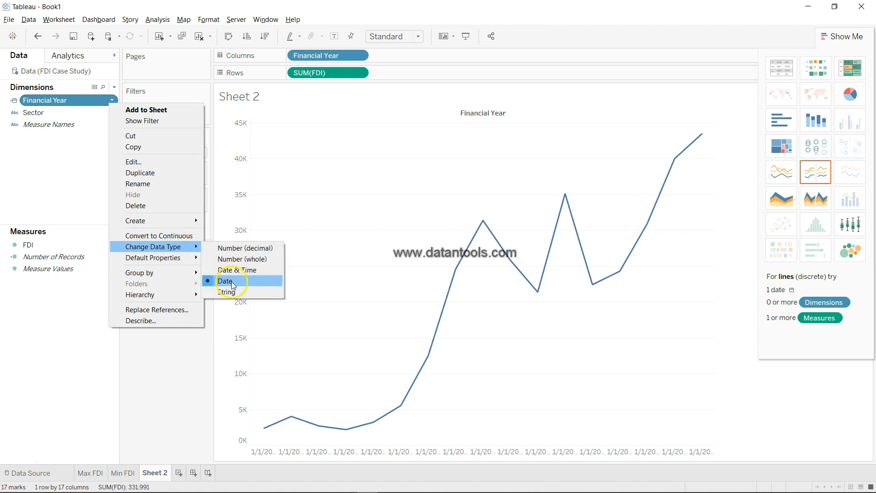
left_click(192, 373)
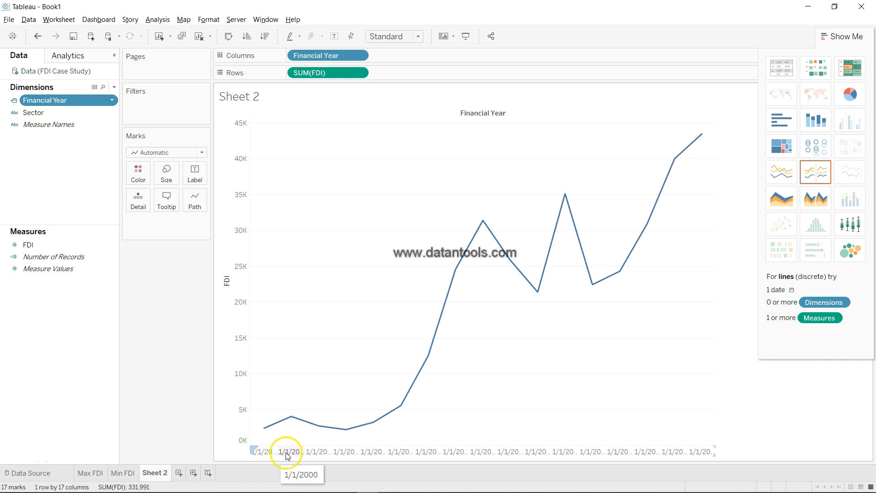
Step: Display the Financial Year column field at the discrete Year level and collapse the chart suggestions
left_click(359, 56)
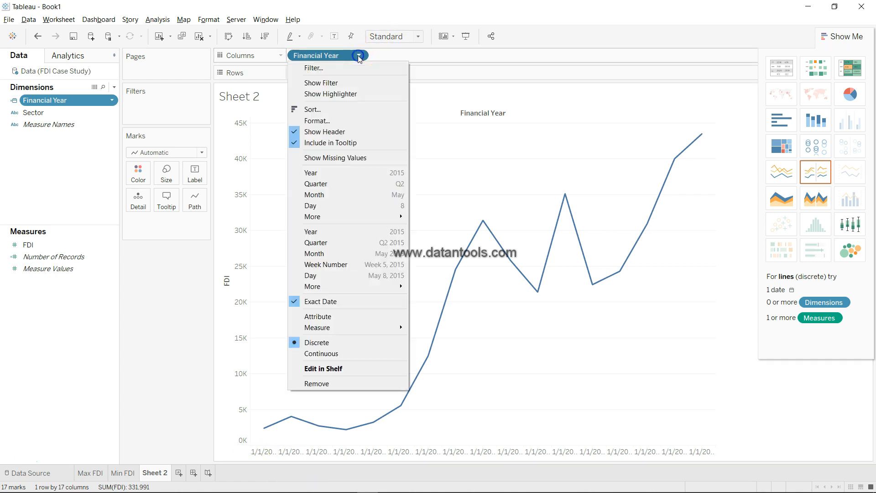
left_click(371, 173)
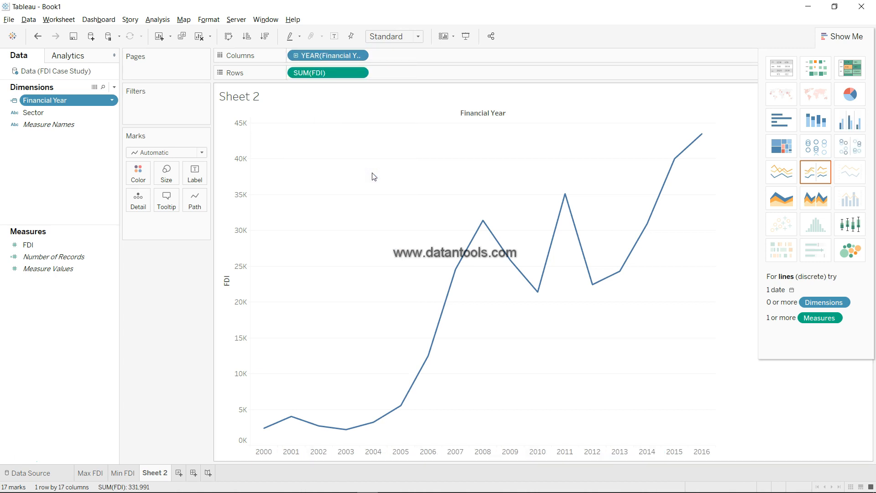
left_click(840, 40)
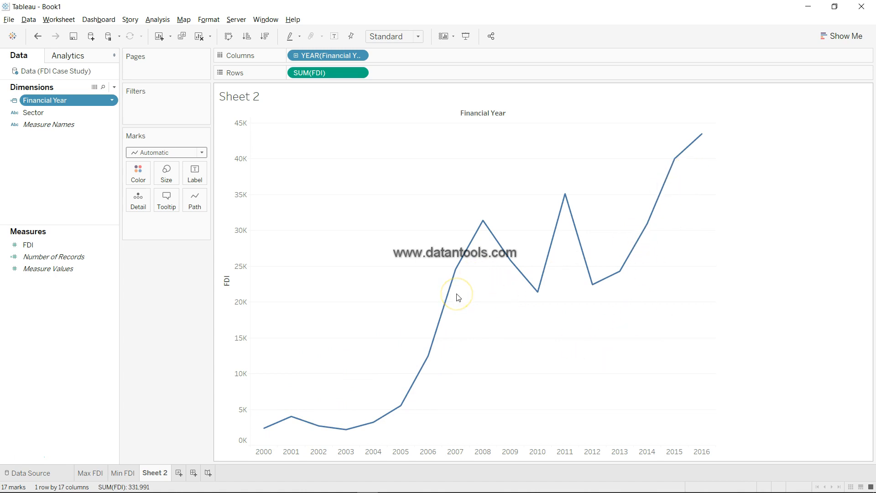
Step: Examine the yearly FDI values on the trend line around its peaks and dips between 2008 and 2012
mouse_move(537, 295)
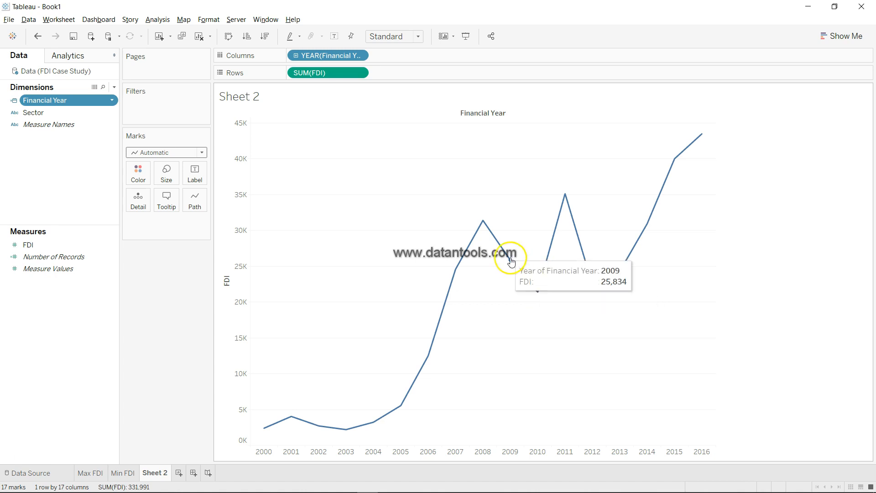
mouse_move(482, 225)
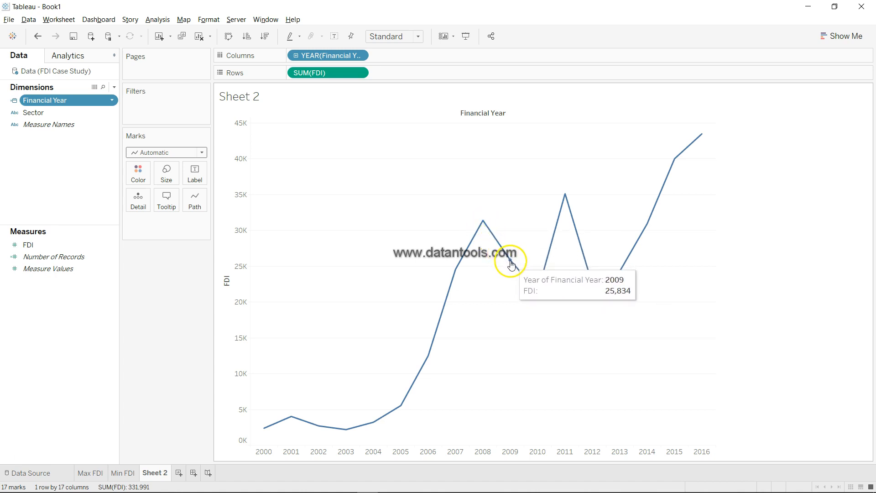
mouse_move(564, 201)
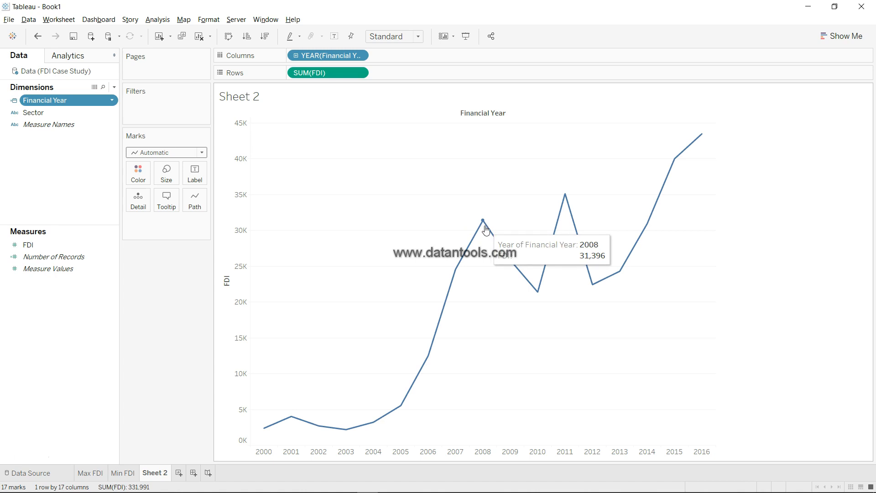
mouse_move(506, 257)
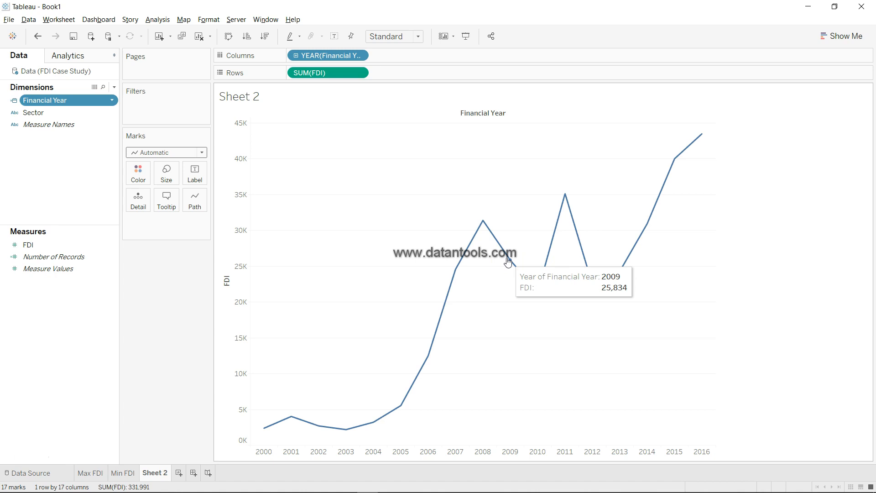
left_click(509, 264)
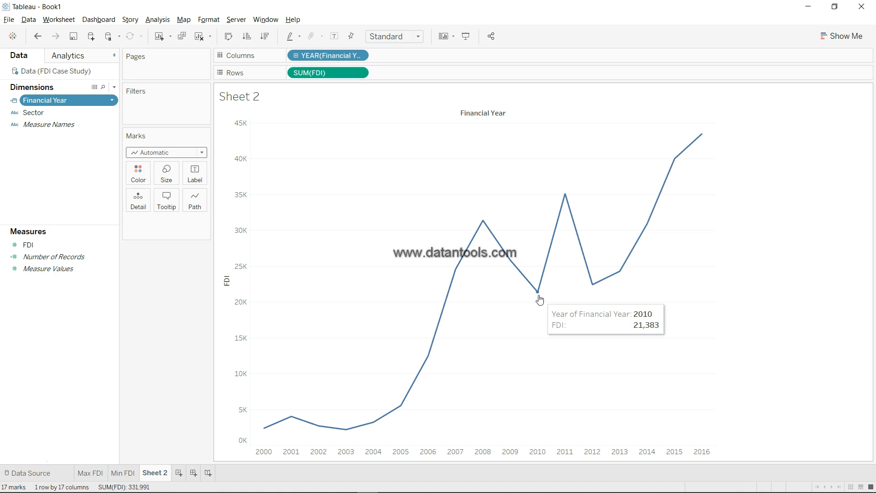
mouse_move(510, 265)
mouse_move(566, 206)
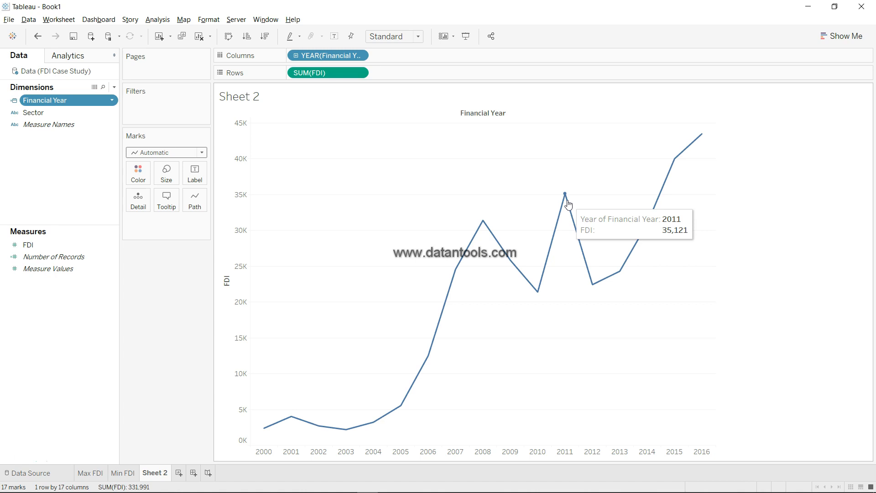
left_click(594, 285)
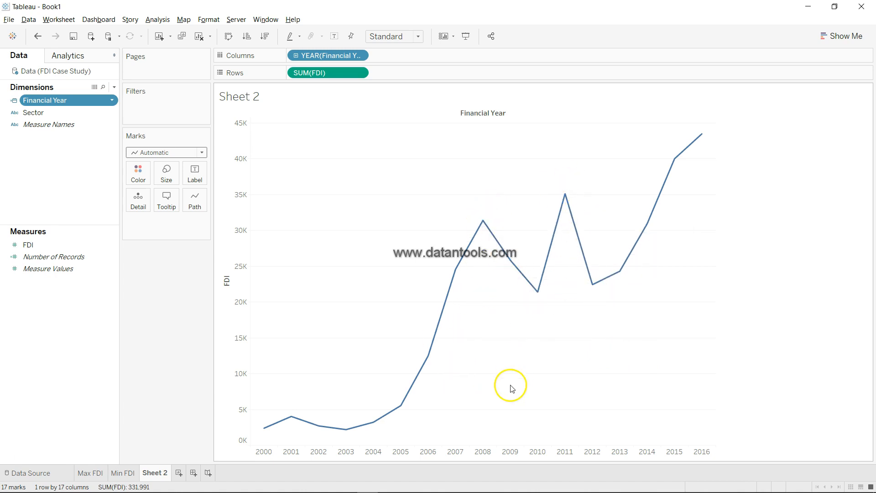
Step: Label the yearly trend line with the sum of FDI and hide the FDI axis header
mouse_move(401, 407)
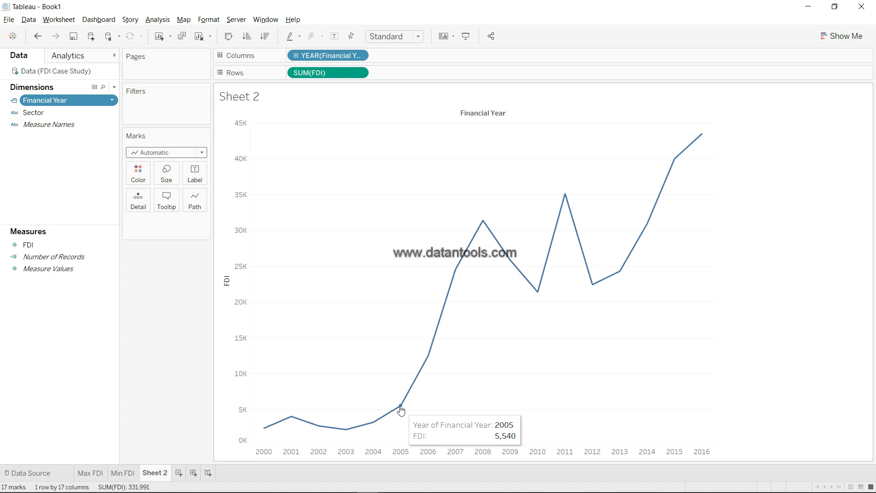
left_click(400, 407)
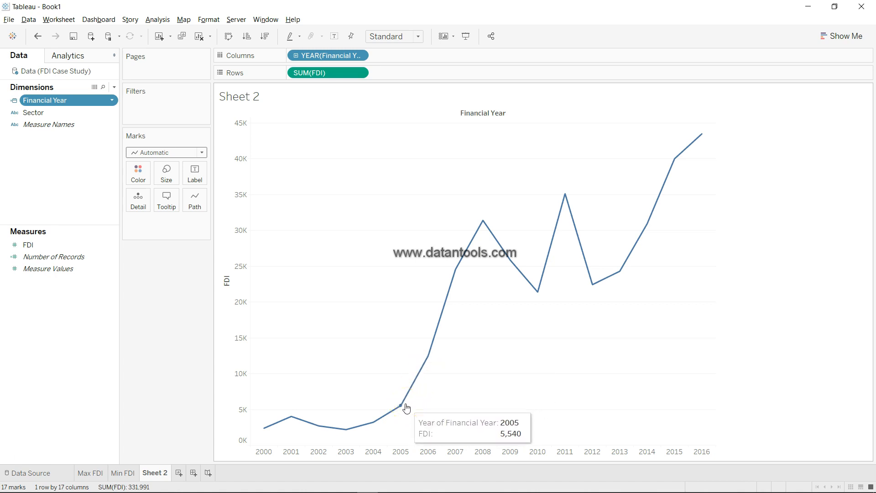
mouse_move(428, 362)
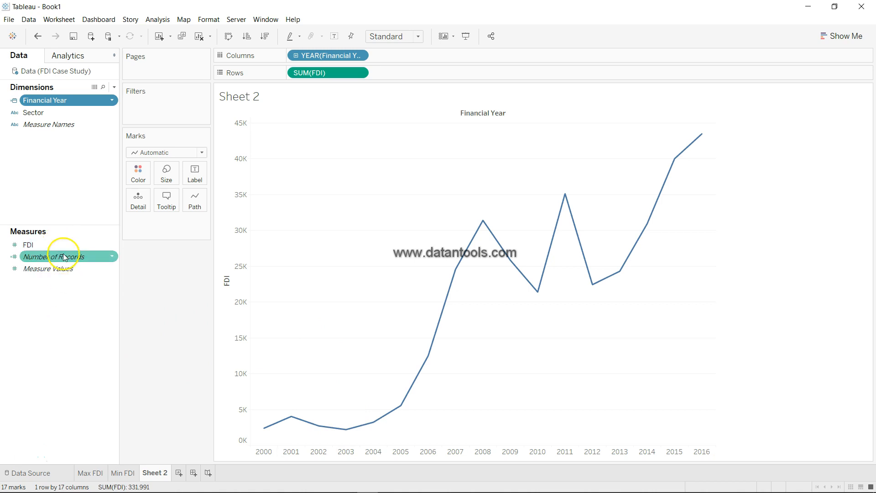
left_click_drag(77, 244, 192, 177)
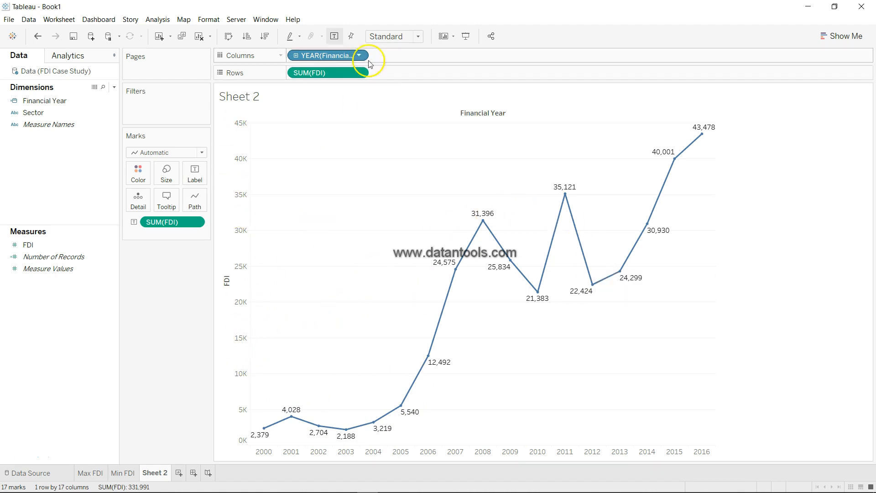
left_click(359, 74)
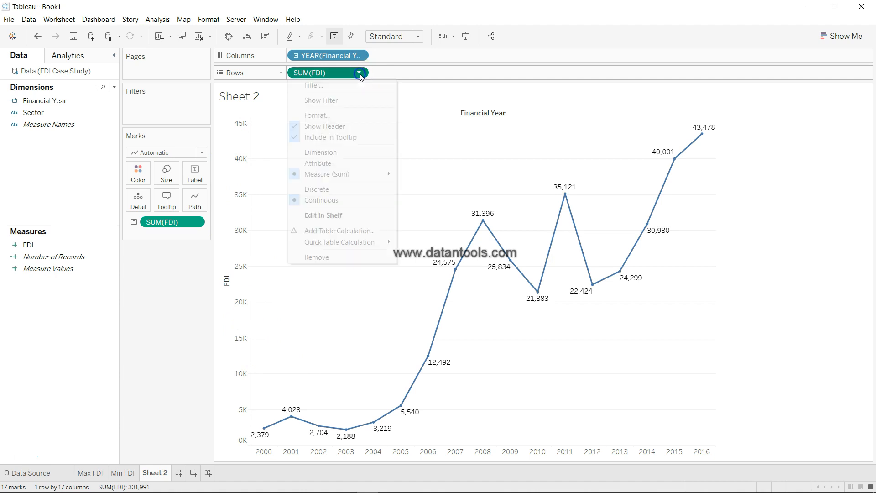
left_click(361, 127)
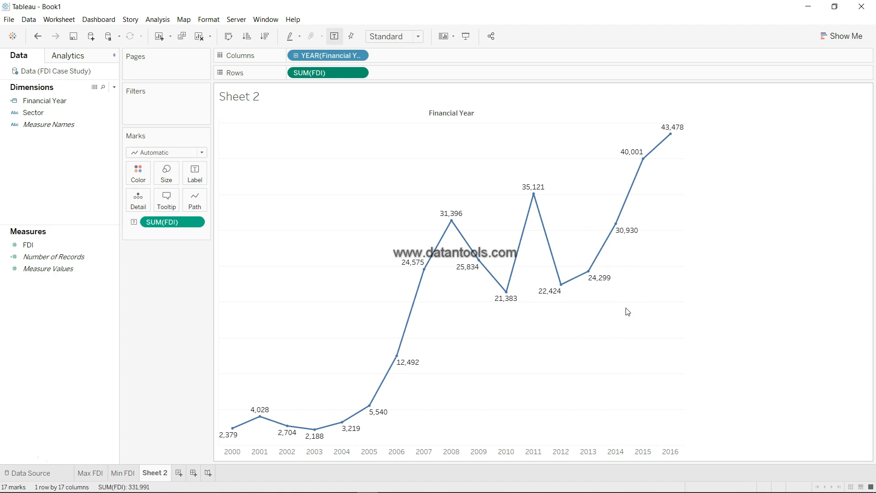
Step: Increase the mark size so the FDI trend line is slightly thicker
key("alt")
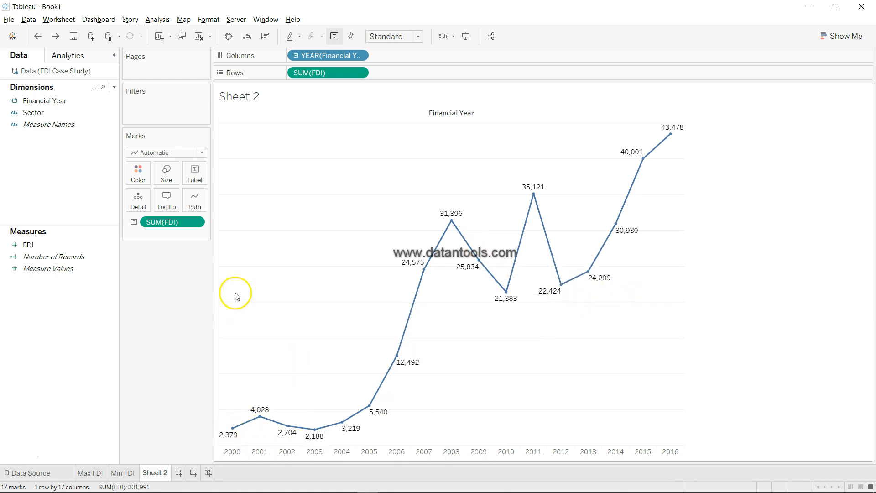
left_click(170, 180)
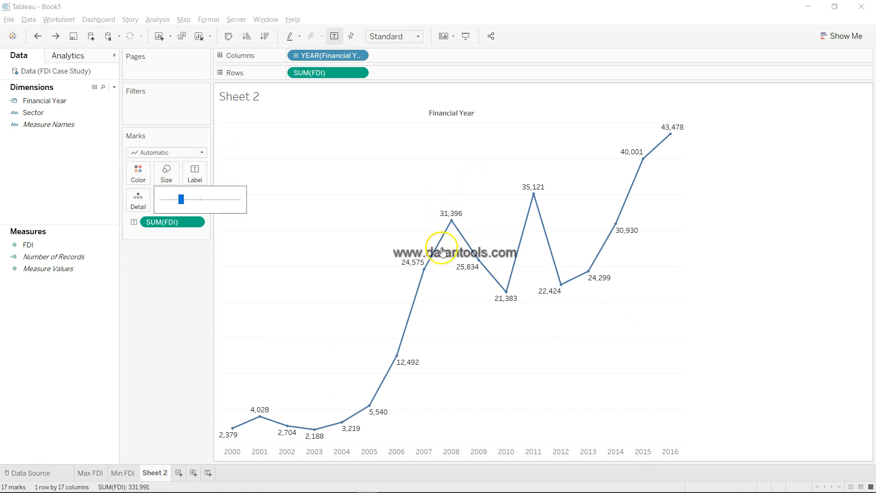
left_click_drag(181, 199, 200, 202)
mouse_move(447, 240)
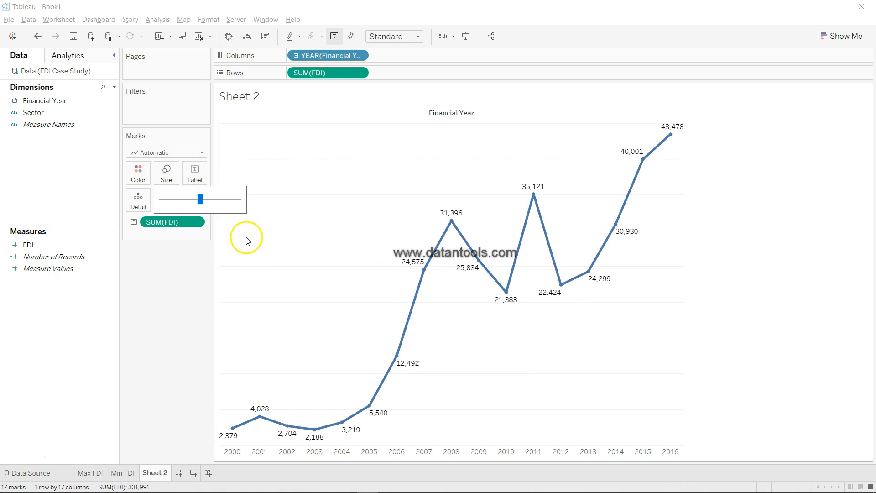
left_click_drag(200, 199, 188, 204)
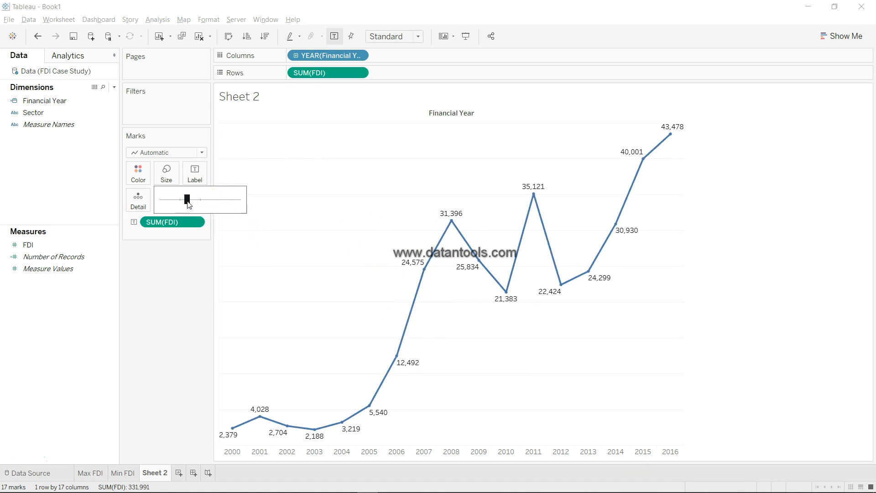
left_click(180, 315)
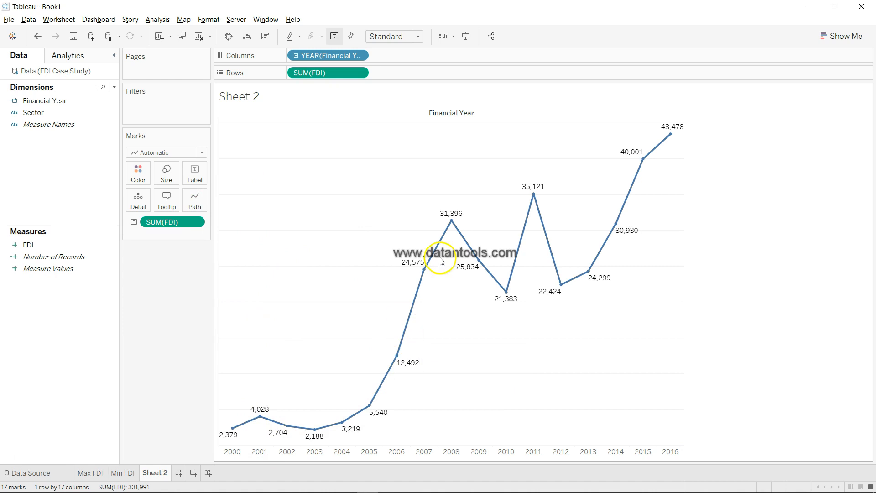
Step: Change the FDI trend line's line type to Step, comparing it with the Jump line type
mouse_move(473, 254)
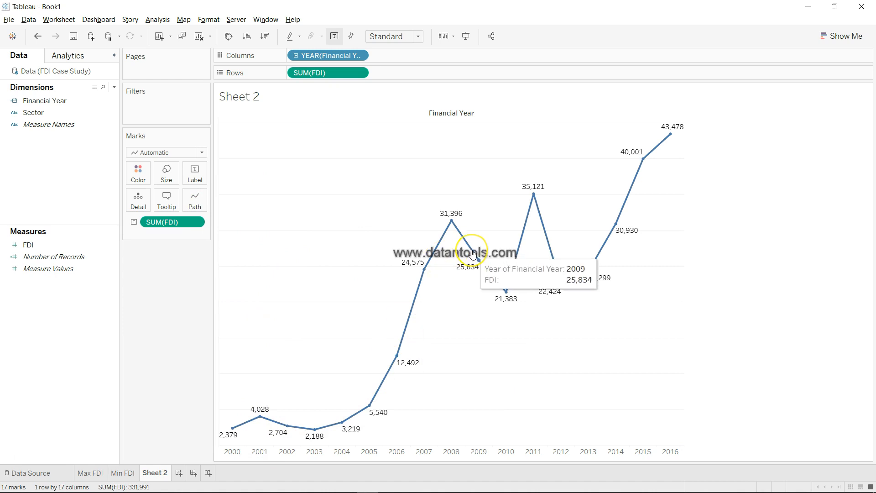
left_click(197, 209)
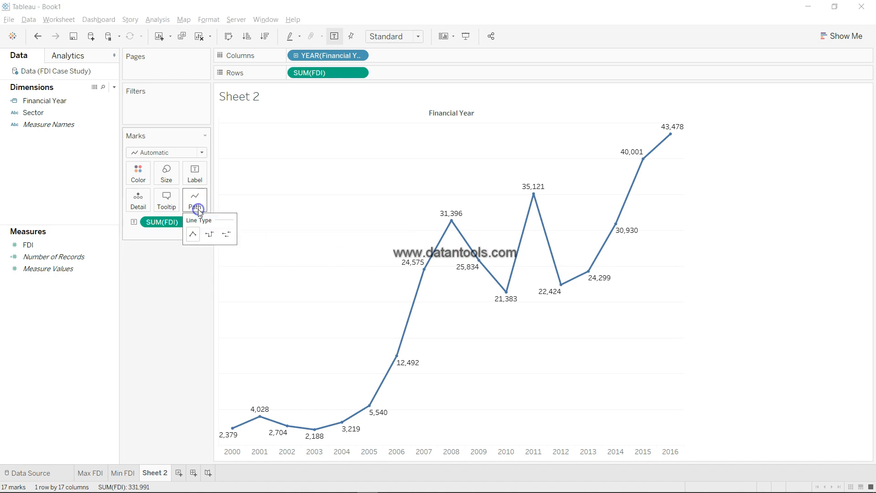
left_click(210, 235)
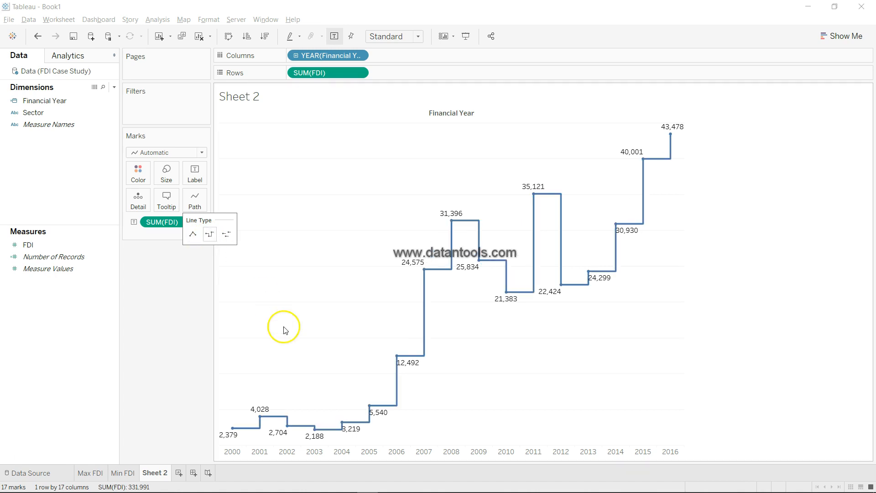
mouse_move(290, 426)
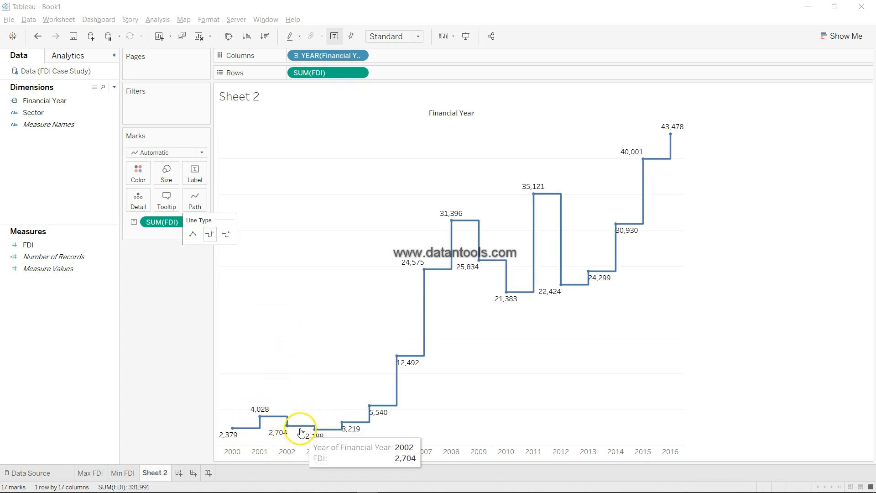
mouse_move(376, 414)
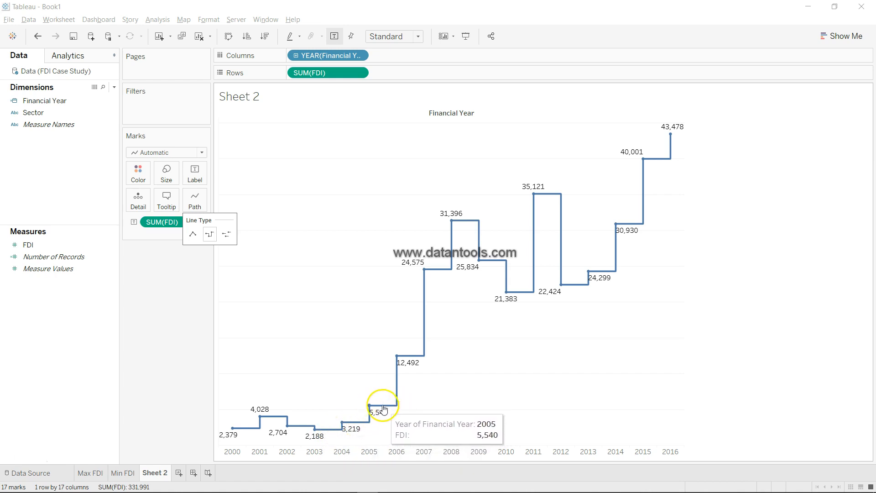
mouse_move(462, 273)
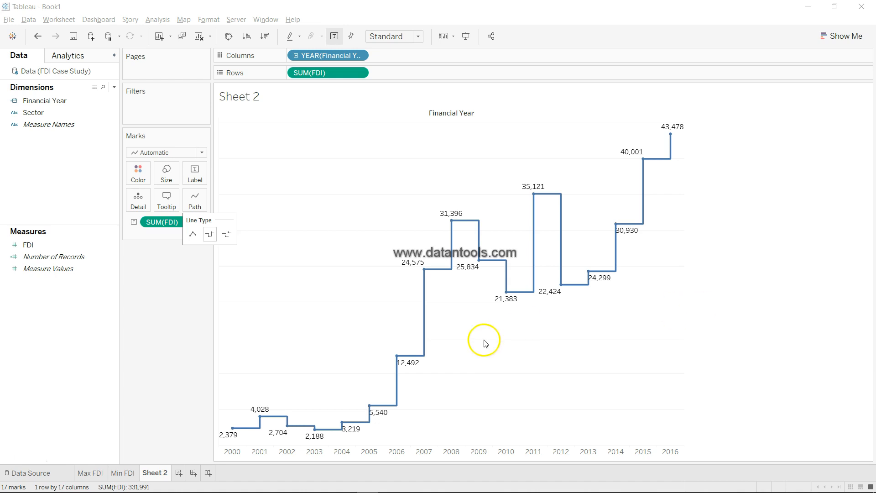
left_click(230, 240)
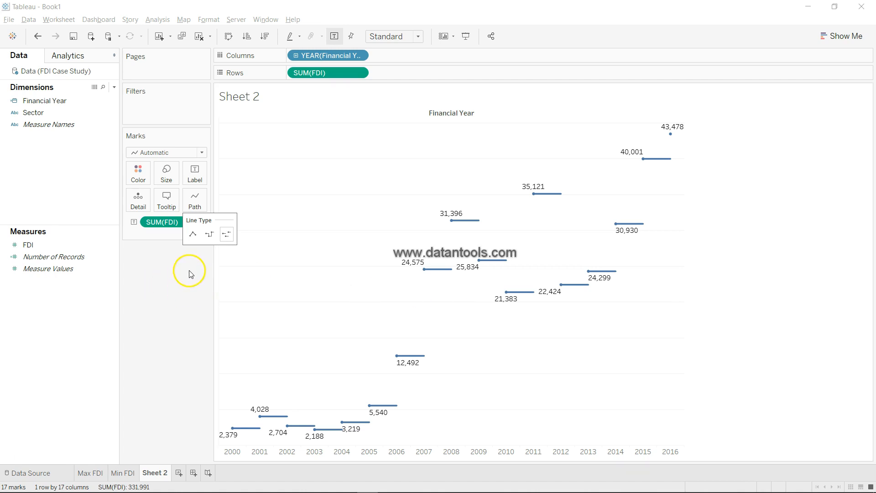
left_click(211, 235)
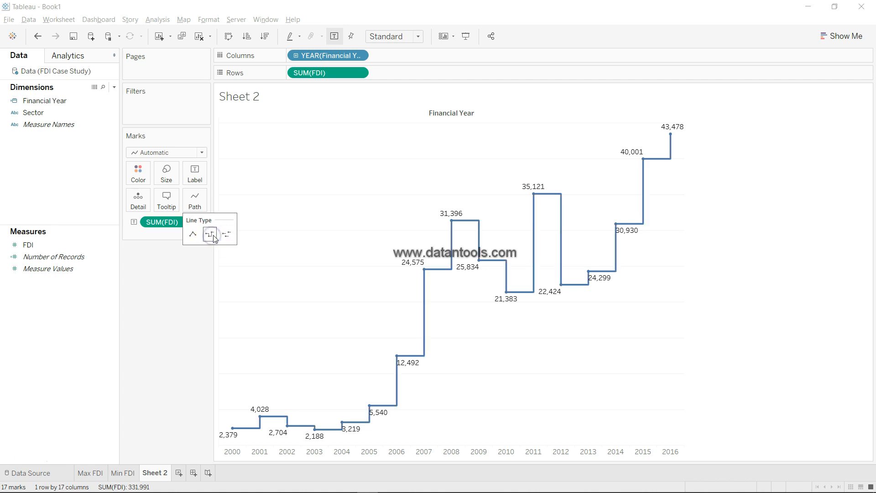
left_click(350, 292)
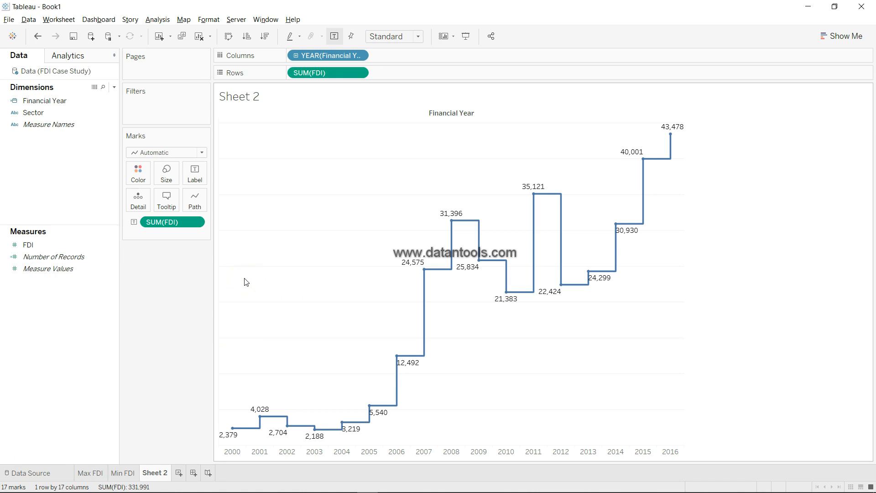
Step: Switch to the Excel list of analytics questions, read question 7 on the overall FDI trend, and return to Tableau
key("alt+Tab")
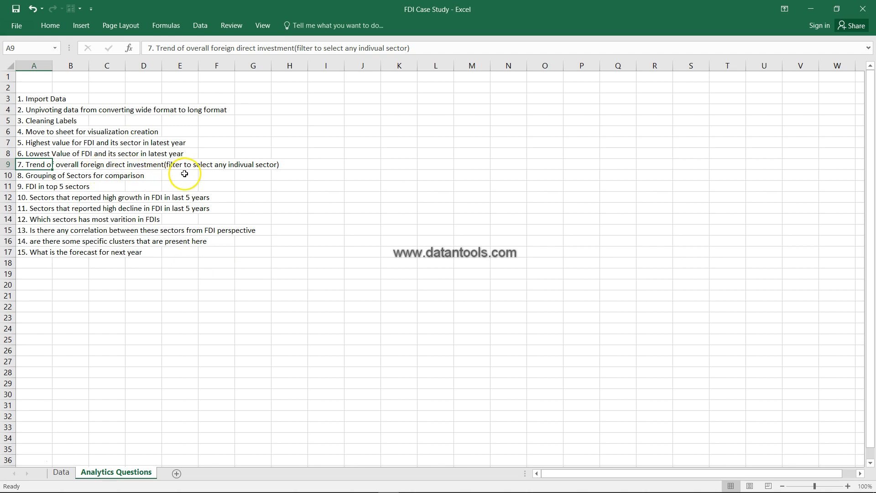
key("alt")
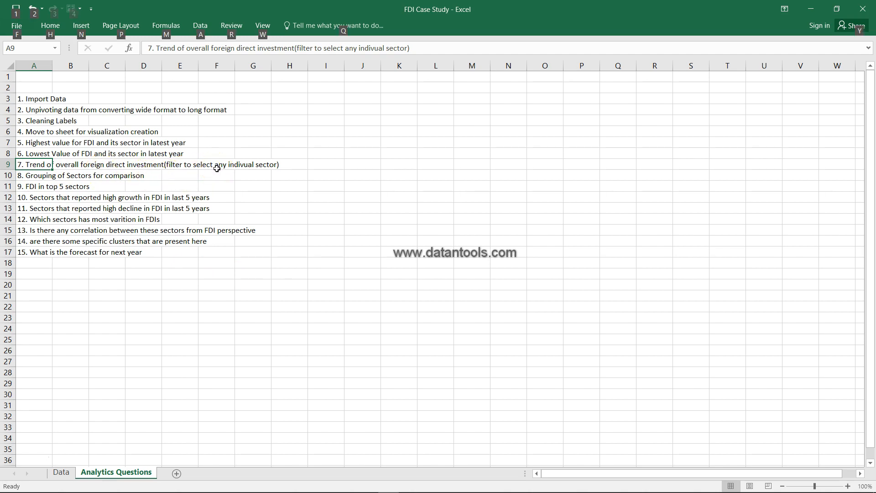
key("alt+Tab")
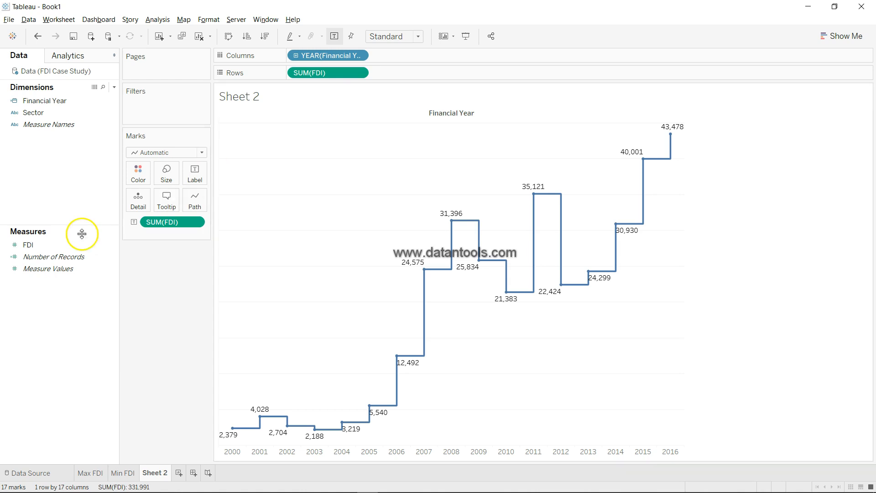
Step: Filter Sheet 2 by all Sector values with the filter list shown, and remove that filter again
left_click_drag(43, 113, 138, 114)
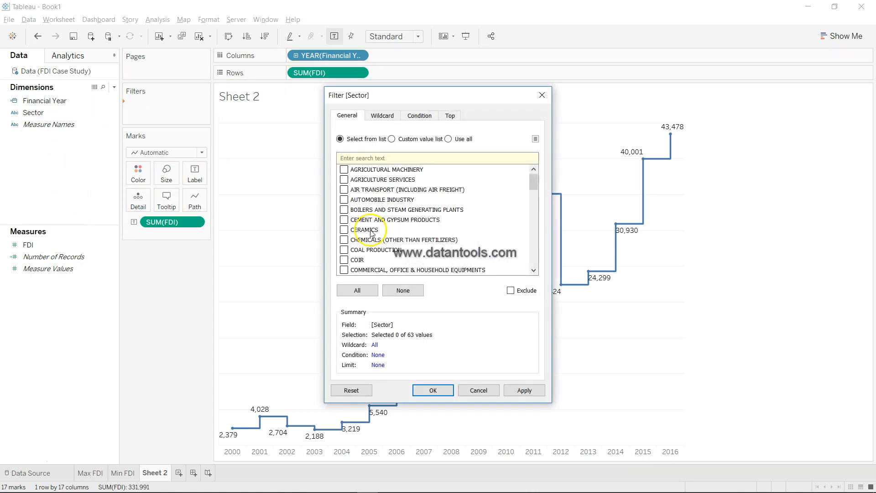
left_click(365, 293)
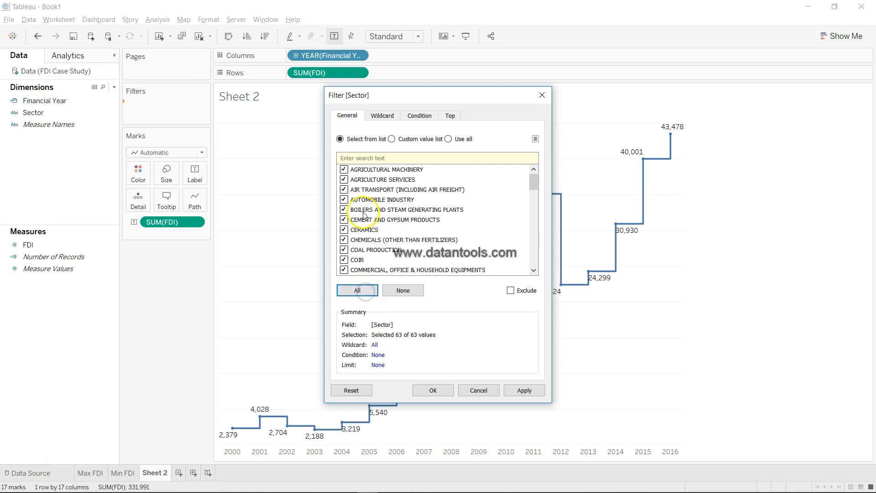
left_click(520, 391)
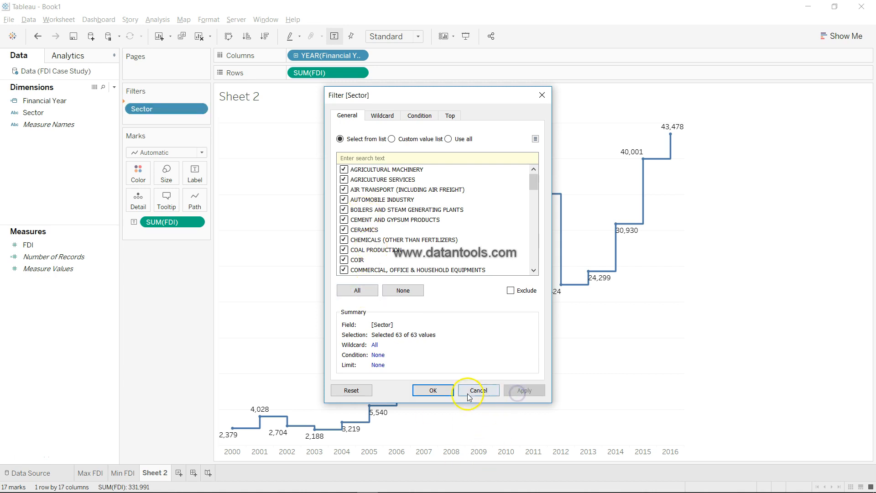
left_click(442, 391)
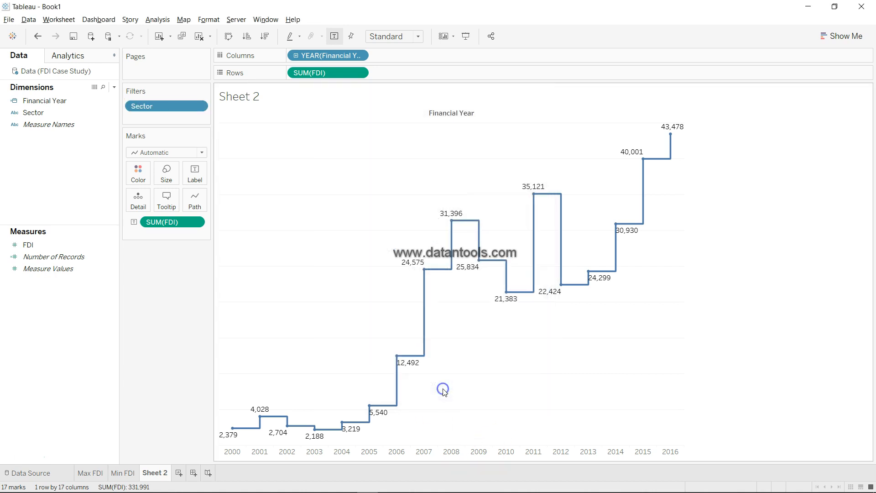
left_click(199, 109)
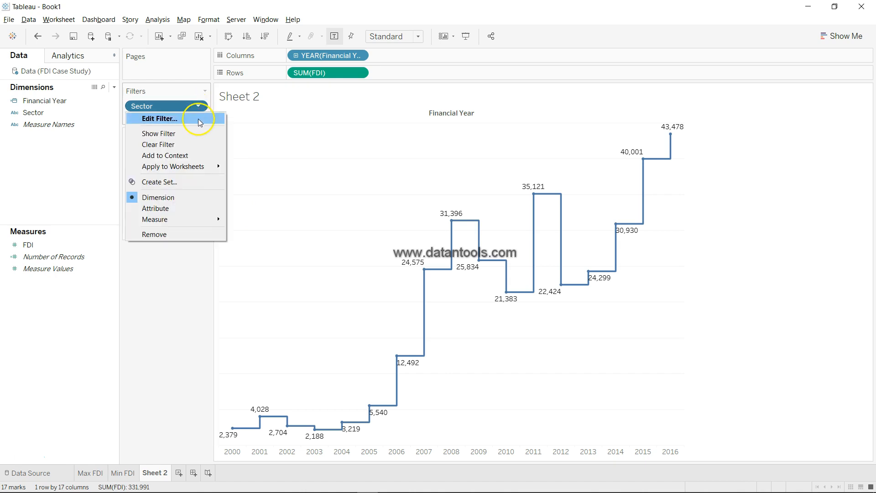
left_click(201, 138)
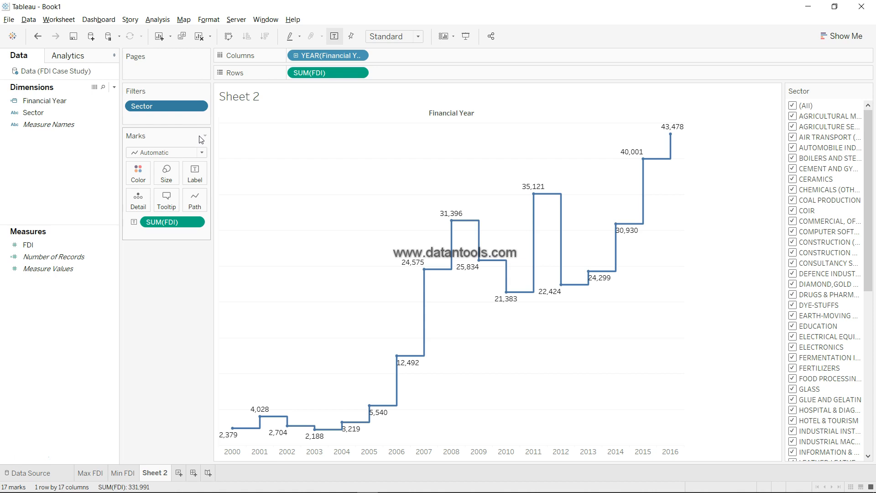
left_click_drag(188, 106, 182, 333)
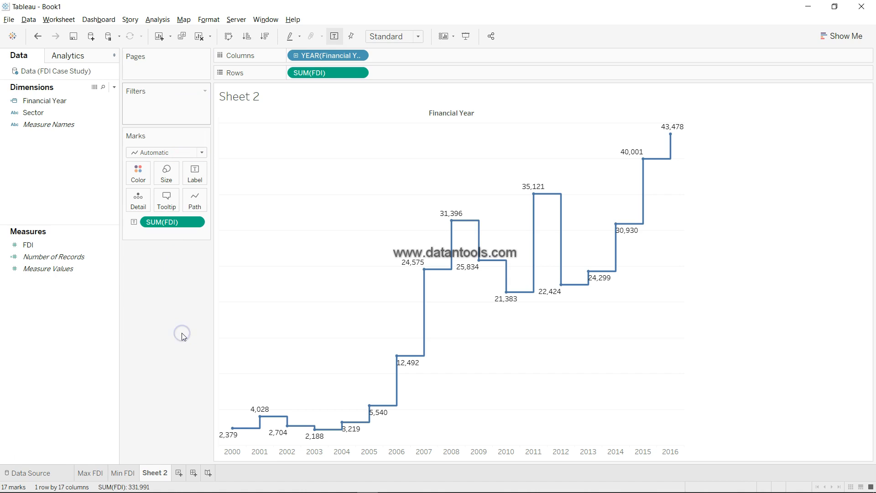
Step: Show a filter list for the Sector dimension beside the trend chart and open its search box
left_click(112, 114)
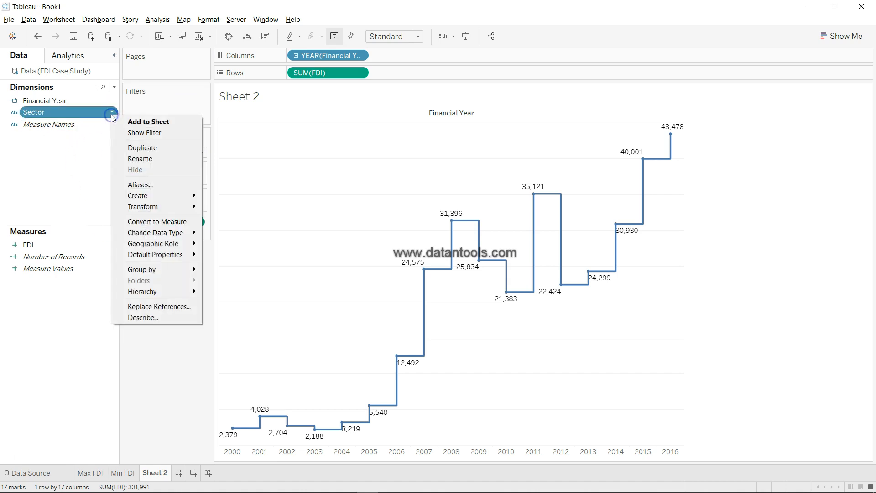
left_click(133, 132)
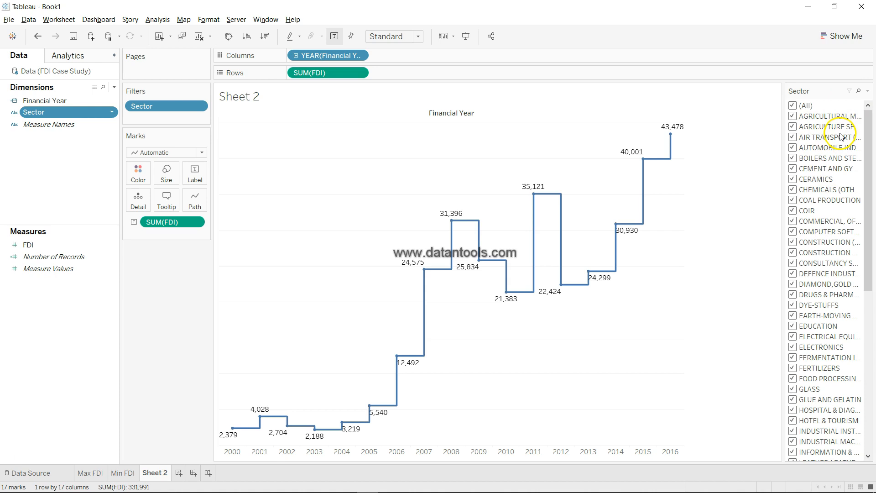
left_click(859, 92)
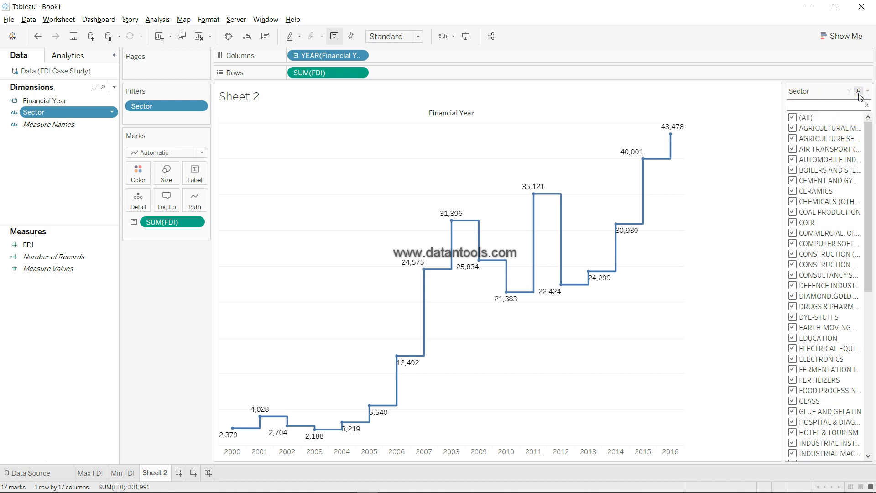
Step: Search the Sector filter for "food" and exclude the Food Processing sector from the trend
type("food")
left_click(792, 118)
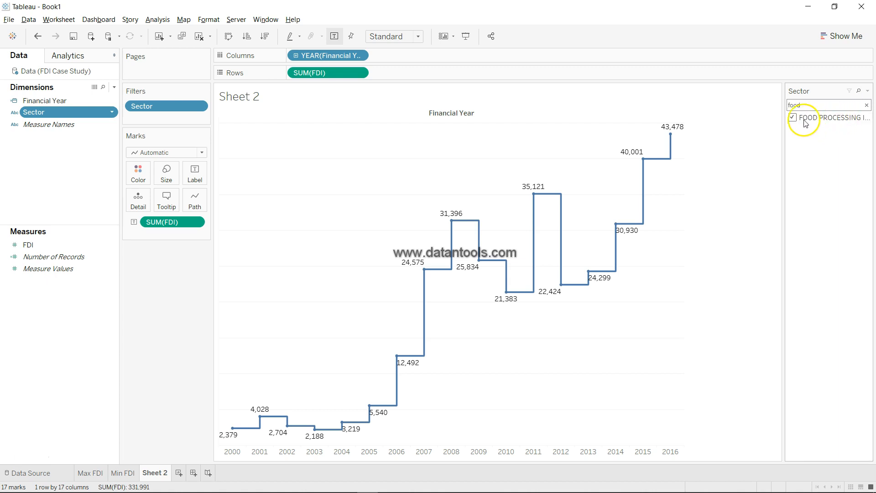
left_click(793, 118)
left_click(793, 118)
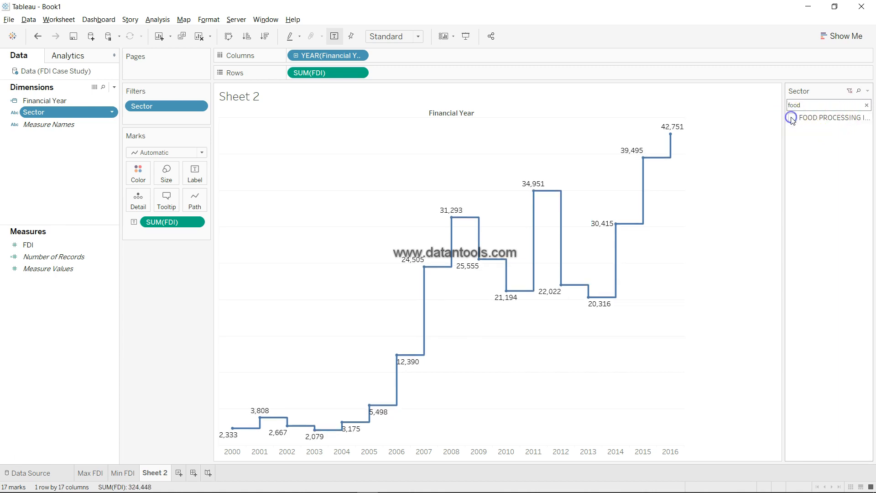
Step: Reduce the Sector filter to Food Processing alone by searching "food", and examine that sector's FDI trend across the years
left_click(792, 118)
left_click(862, 110)
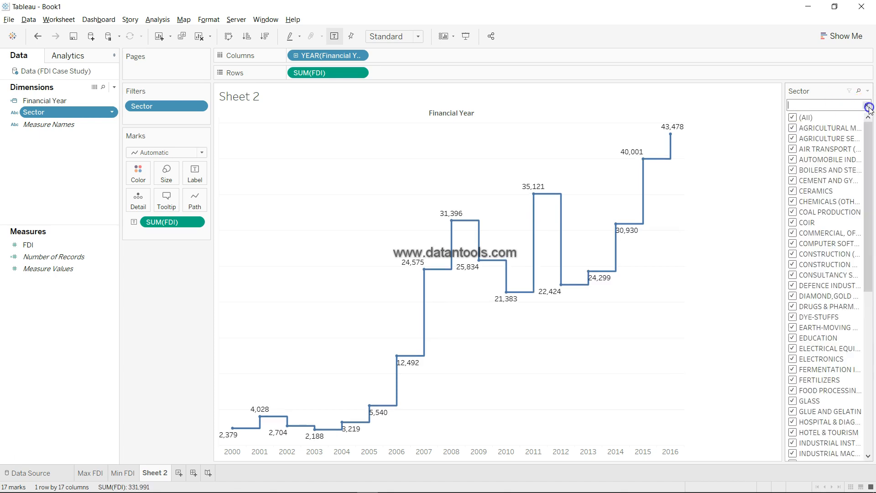
left_click(793, 118)
left_click(803, 106)
type("food")
left_click(797, 121)
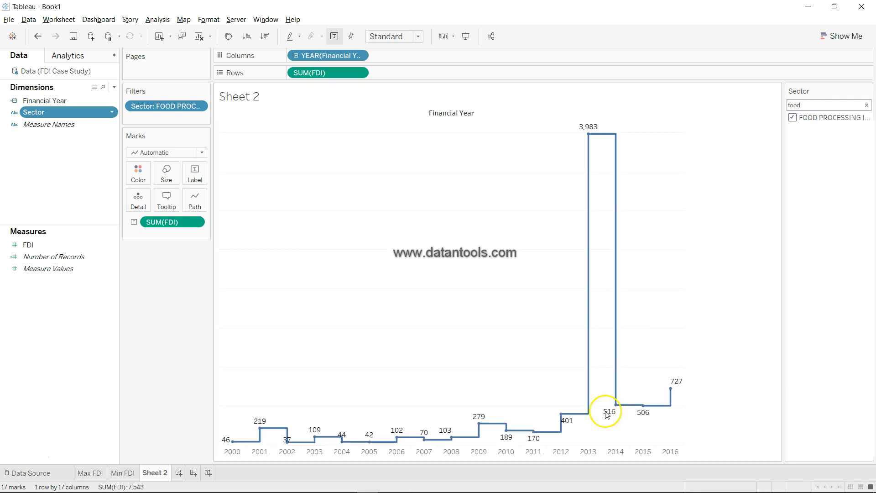
mouse_move(560, 426)
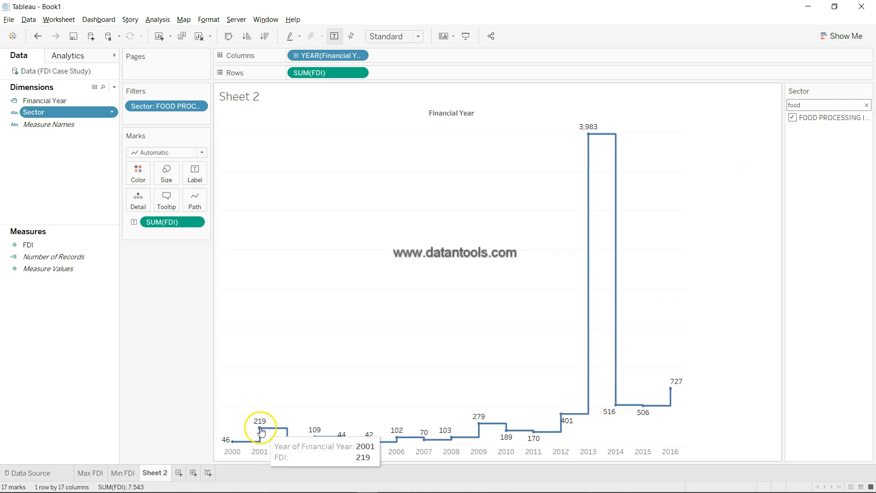
mouse_move(238, 441)
mouse_move(284, 441)
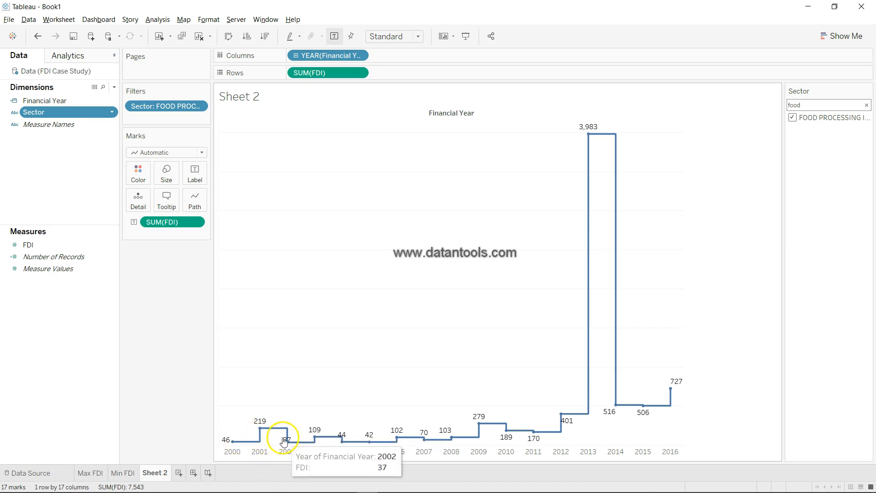
mouse_move(335, 442)
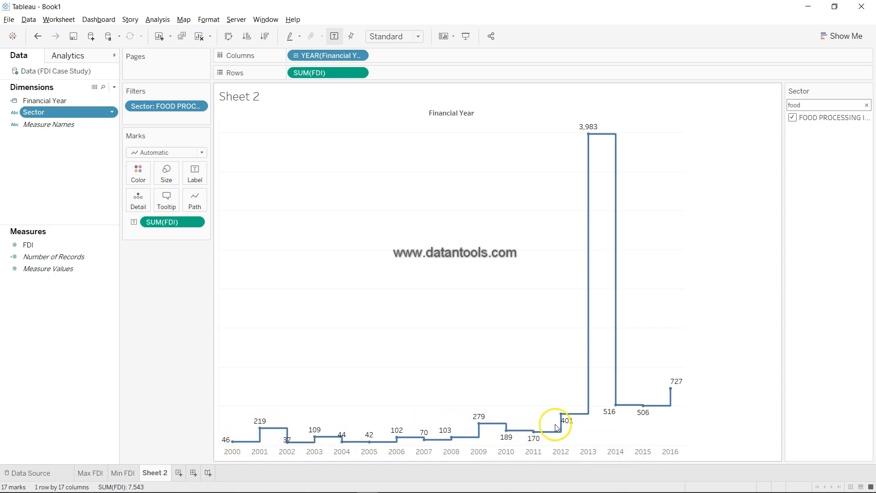
mouse_move(589, 137)
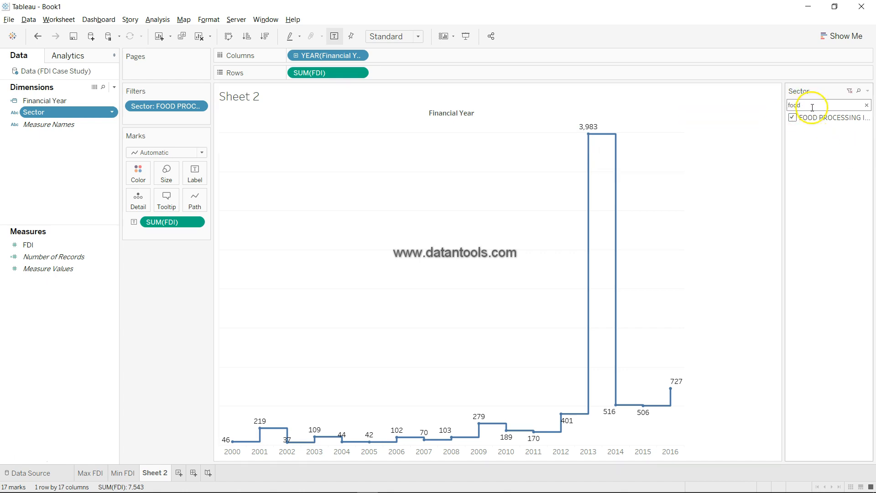
Step: Deselect Food Processing, clear the filter search, and view the trend for the railway-related sector alone and for POWER alone
left_click(796, 117)
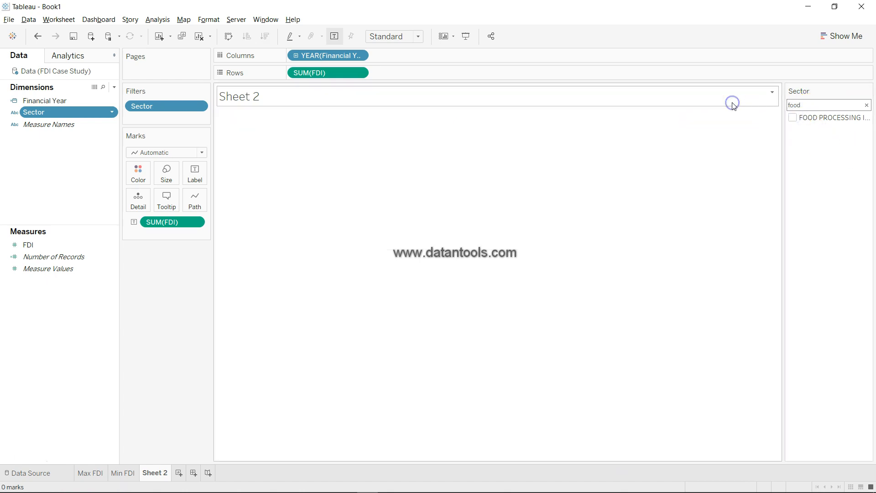
left_click(866, 105)
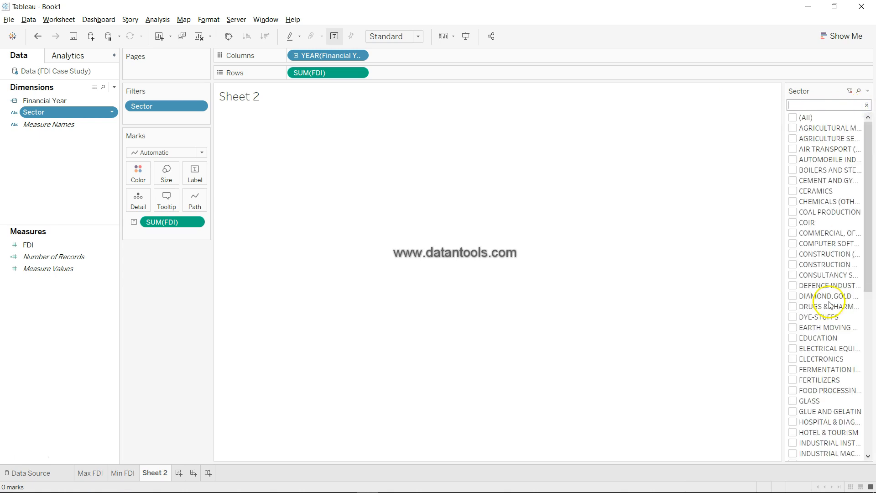
scroll(830, 305, "down", 10)
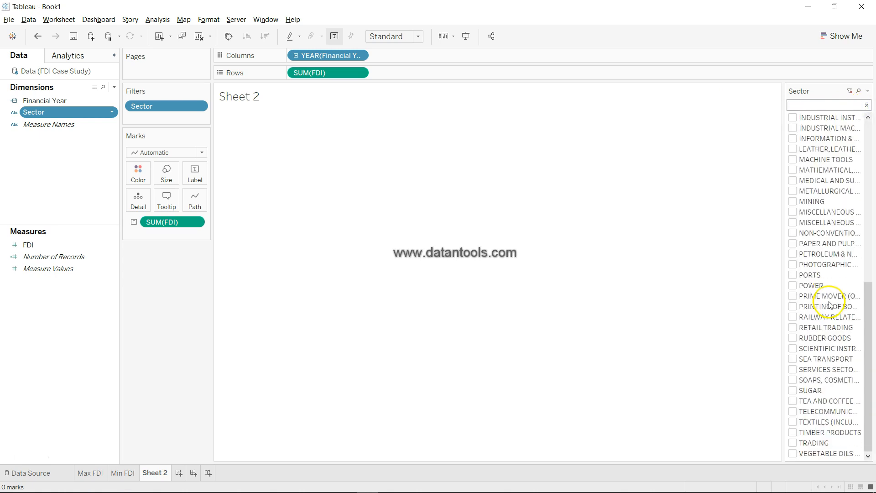
left_click(793, 316)
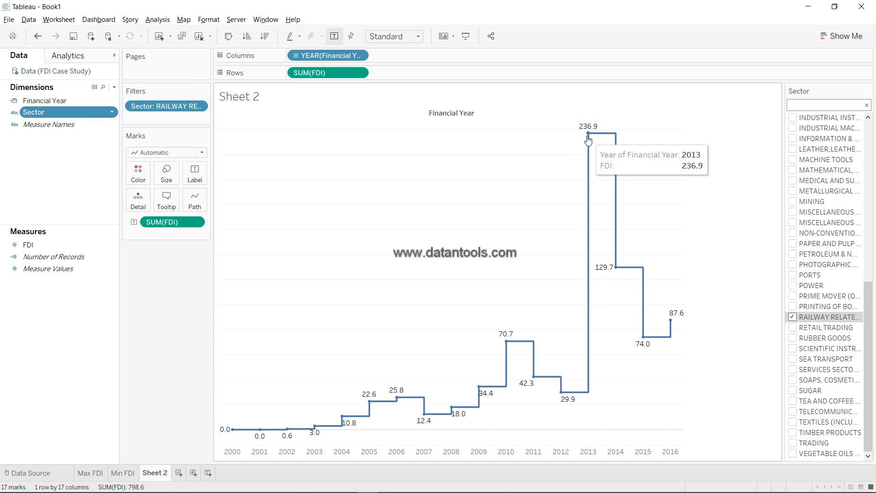
left_click(793, 316)
left_click(793, 287)
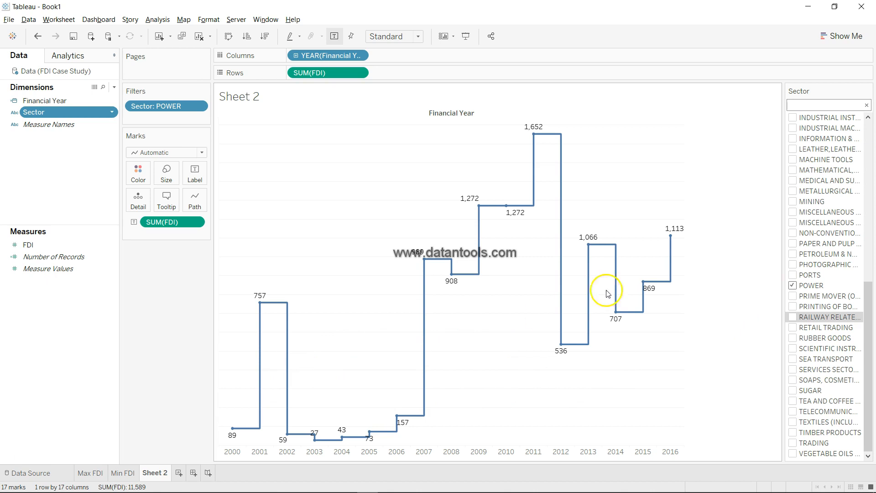
Step: Reselect all sectors in the Sector filter and look through the list
scroll(787, 253, "up", 10)
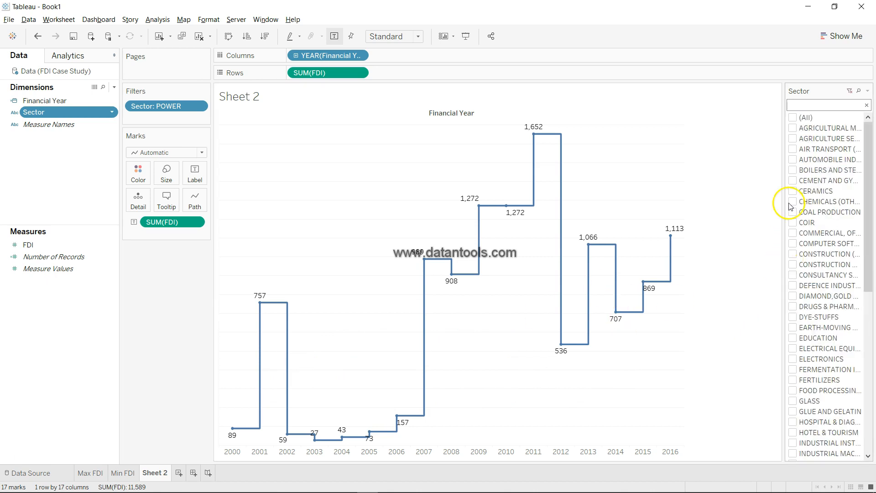
left_click(793, 117)
scroll(814, 246, "down", 10)
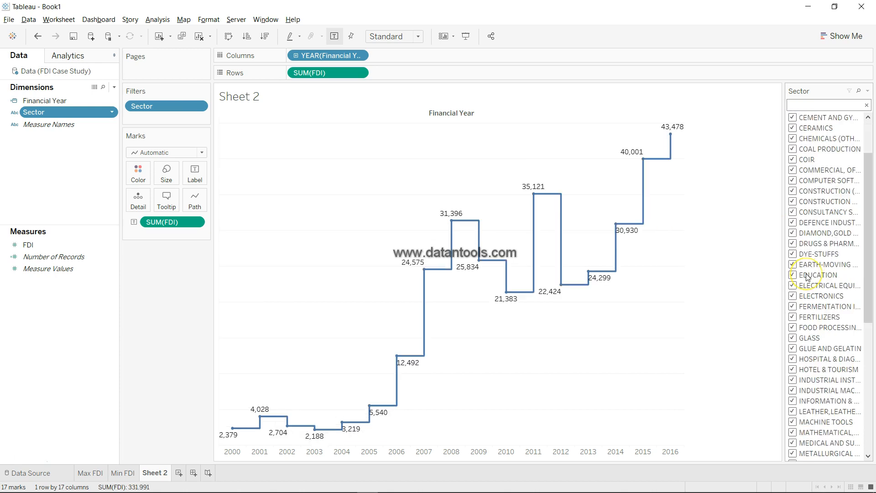
scroll(807, 276, "up", 10)
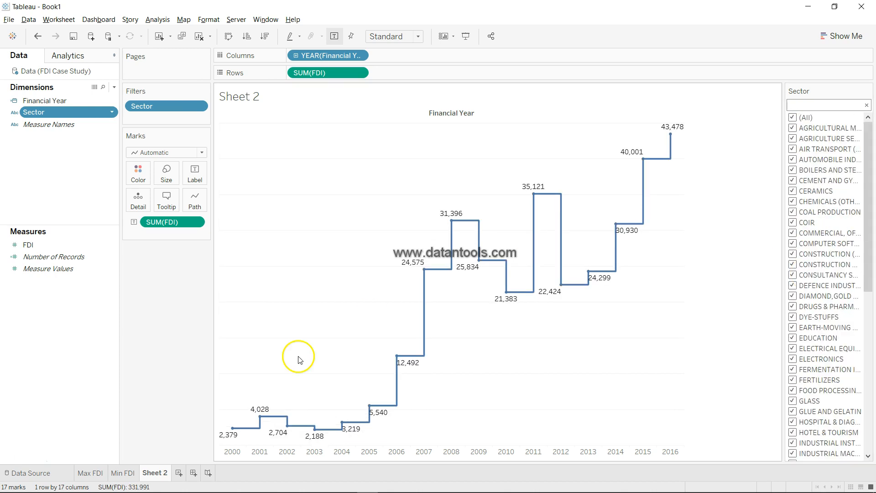
Step: Check the leading sector on the Max FDI sheet and filter the Sheet 2 trend to the Services Sector alone by searching "service"
left_click(90, 474)
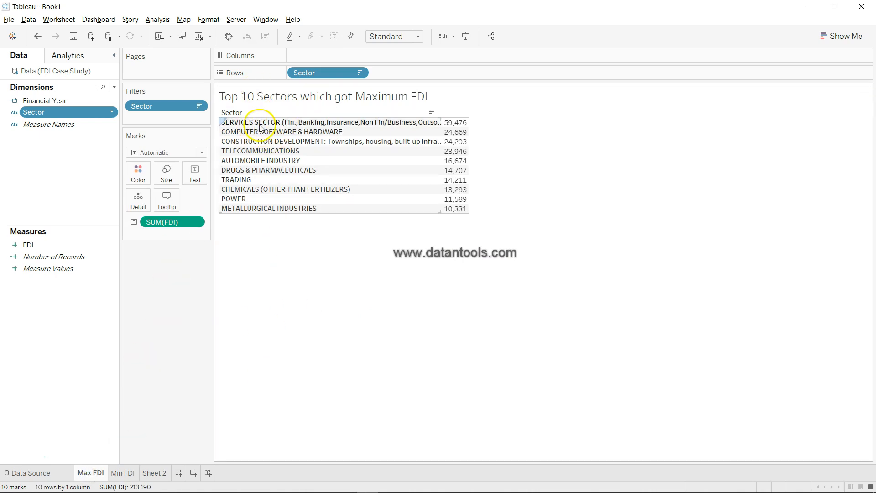
left_click(162, 476)
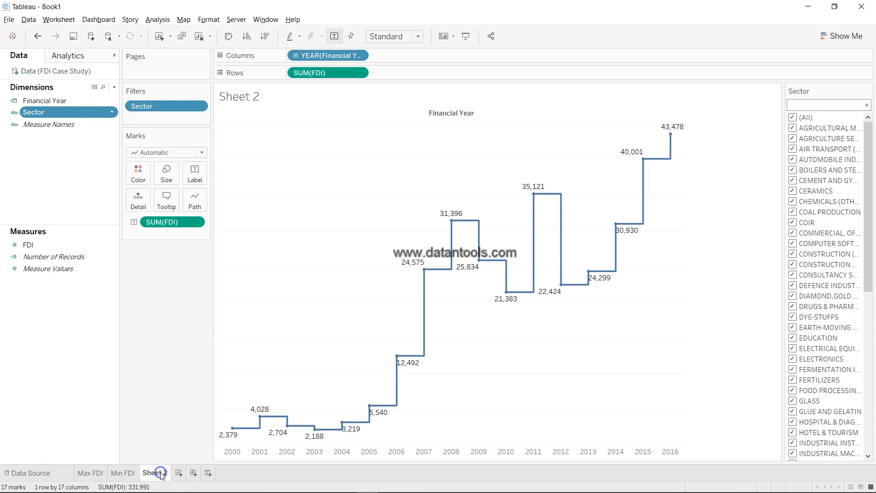
left_click(838, 107)
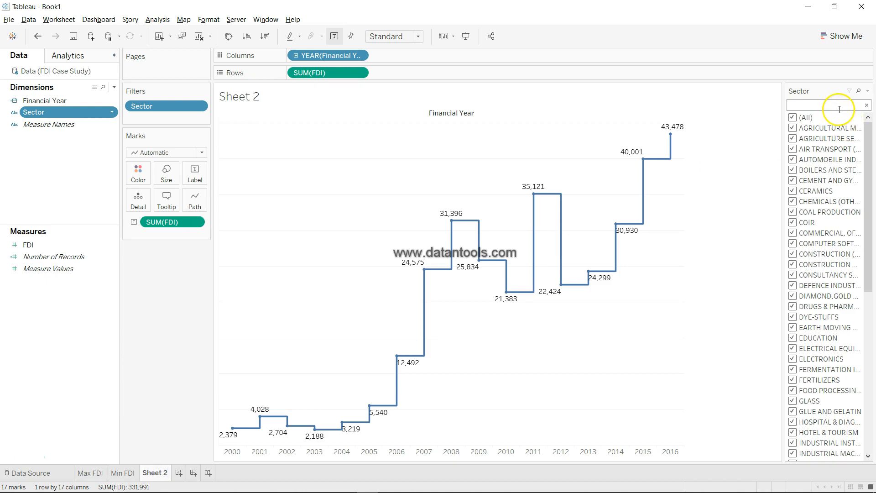
left_click(795, 117)
left_click(789, 106)
type("service")
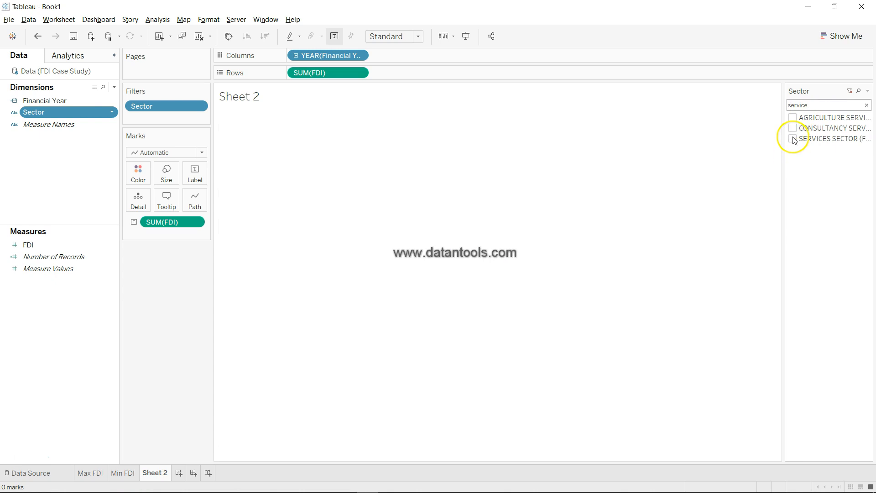
left_click(793, 138)
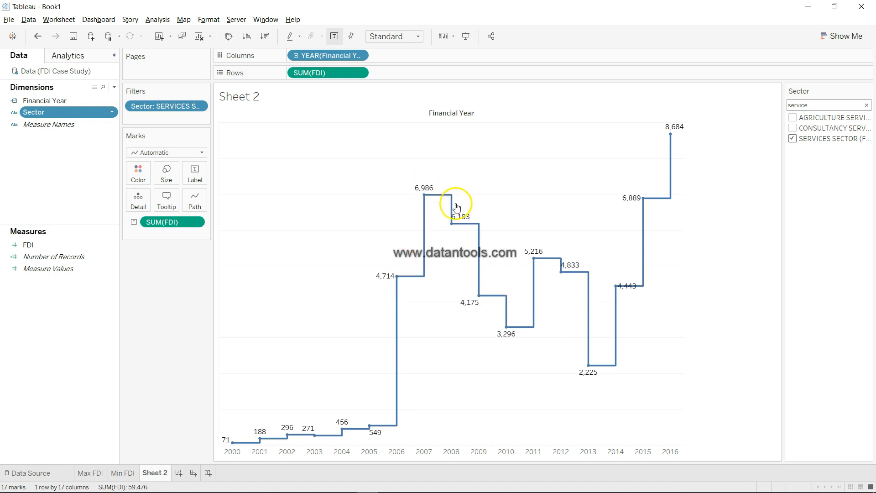
Step: Examine the Services Sector trend through 2016, clear the filter search, and include all sectors again
mouse_move(616, 293)
mouse_move(672, 142)
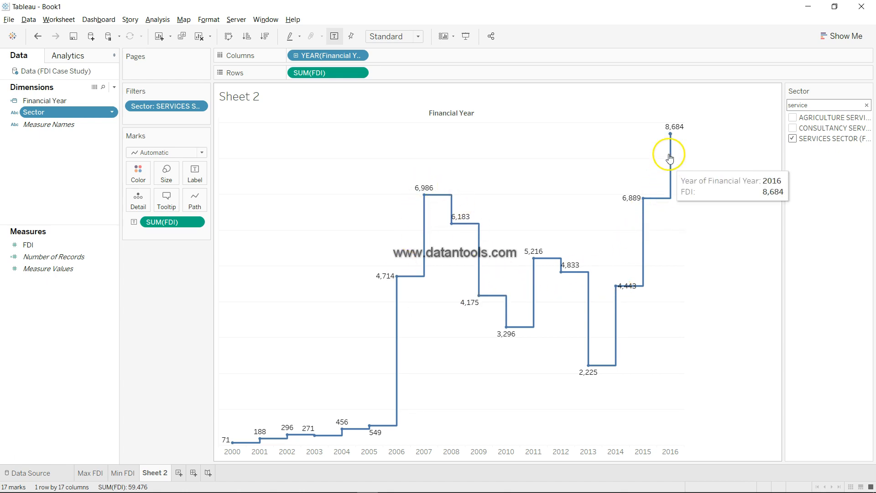
mouse_move(590, 365)
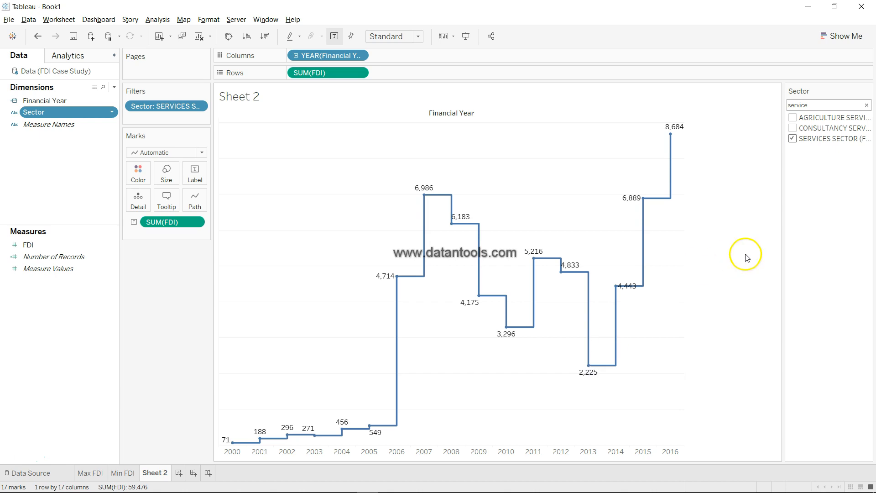
left_click(866, 105)
left_click(792, 118)
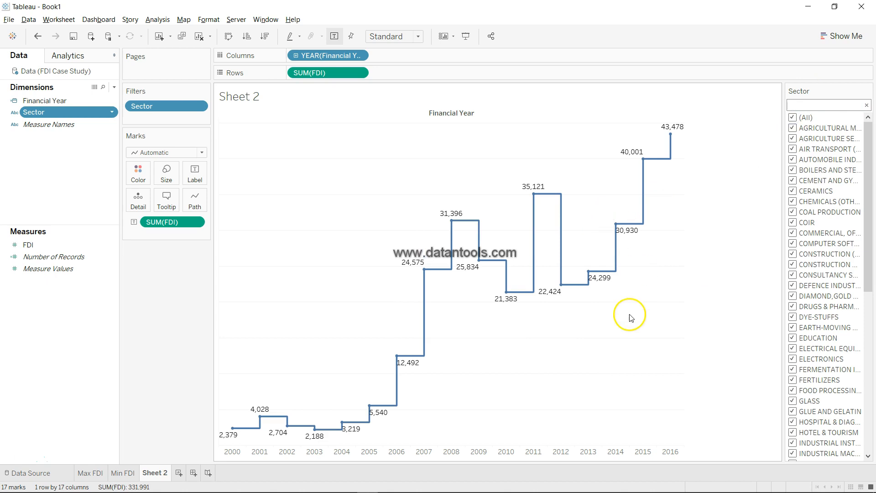
Step: Rename Sheet 2 as "FDI Over the Yearz" and add a new worksheet after it
left_click(158, 474)
left_click(158, 474)
type("FDI Over the ")
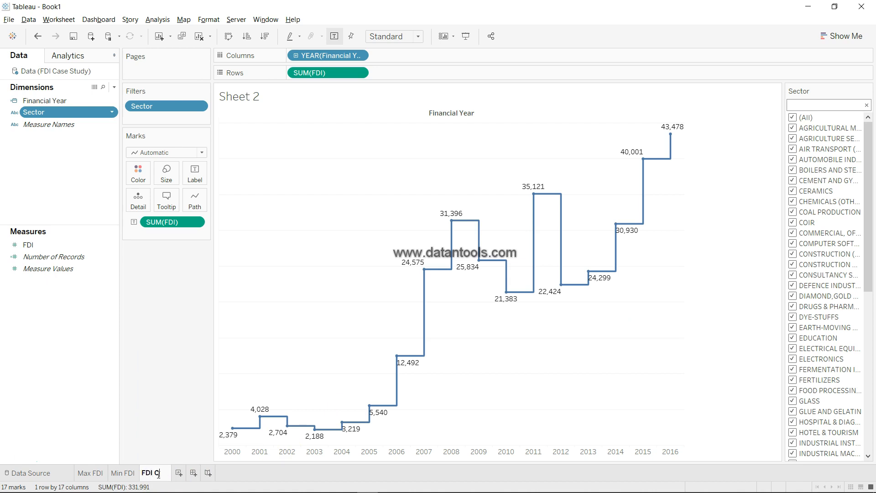
type("Yearz")
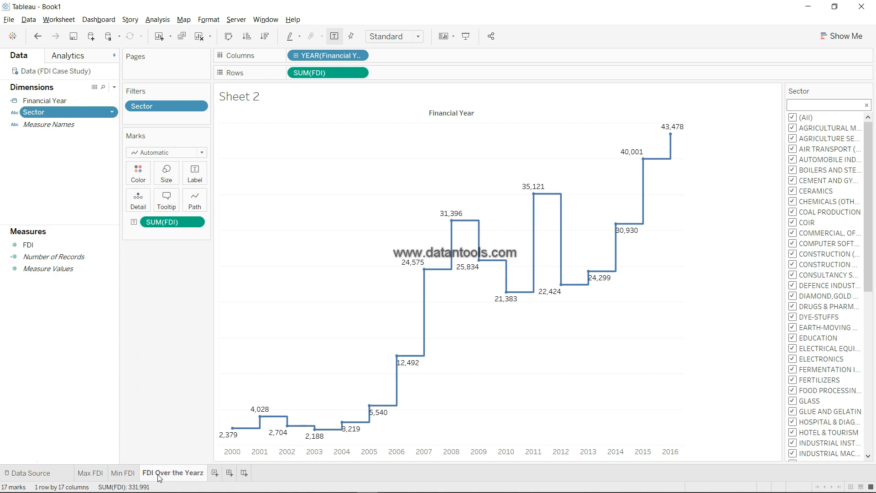
key("Return")
left_click(222, 483)
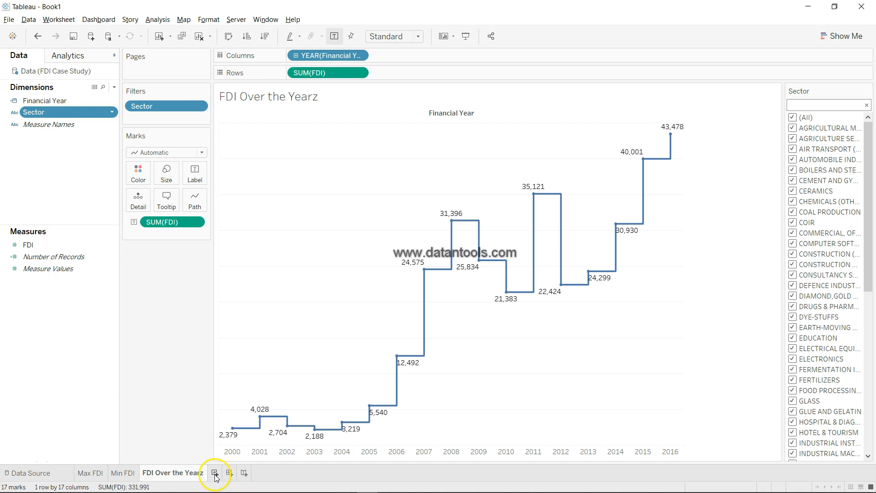
left_click(215, 473)
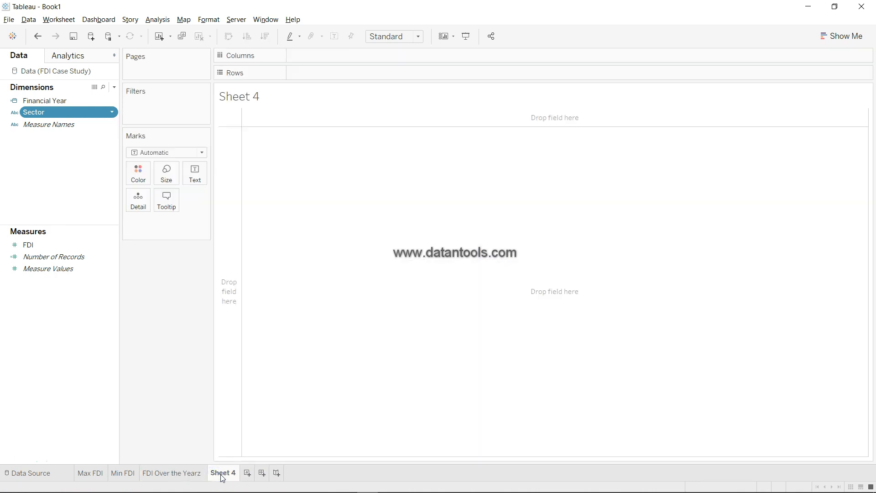
Step: Switch to the Excel list of analytics questions, read question 8 on grouping sectors for comparison, and return to Tableau
key("alt+Tab")
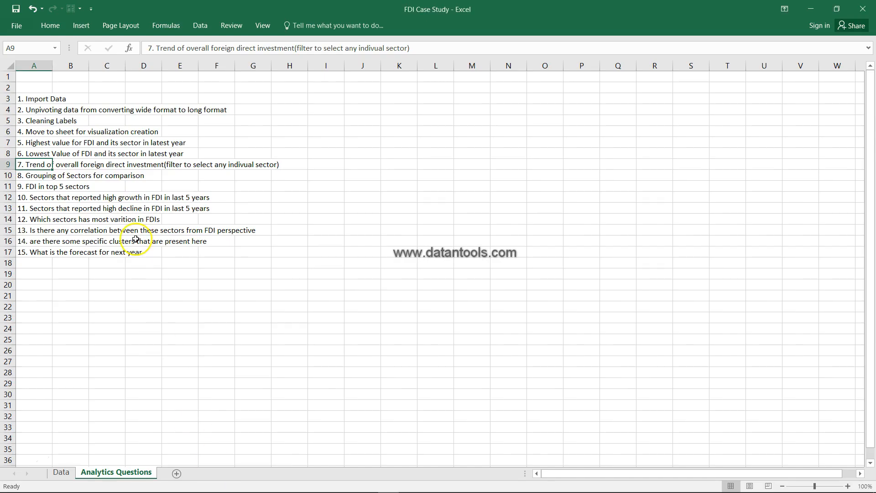
left_click(33, 176)
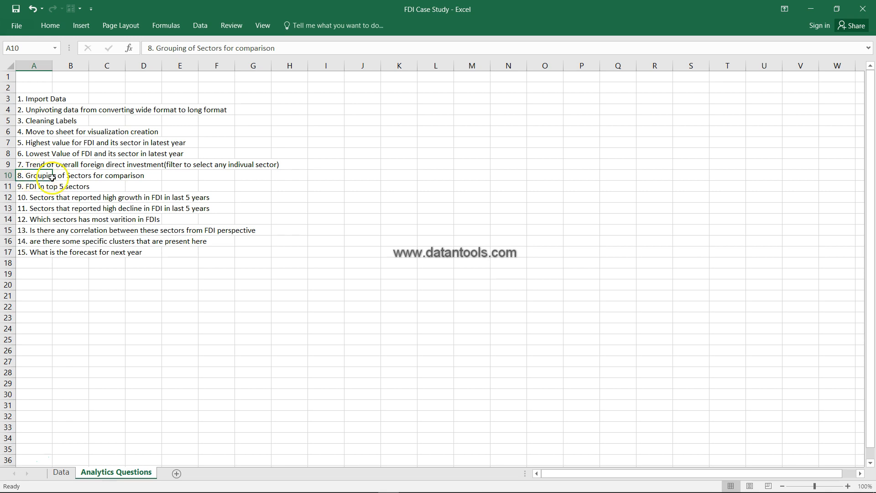
key("alt+Tab")
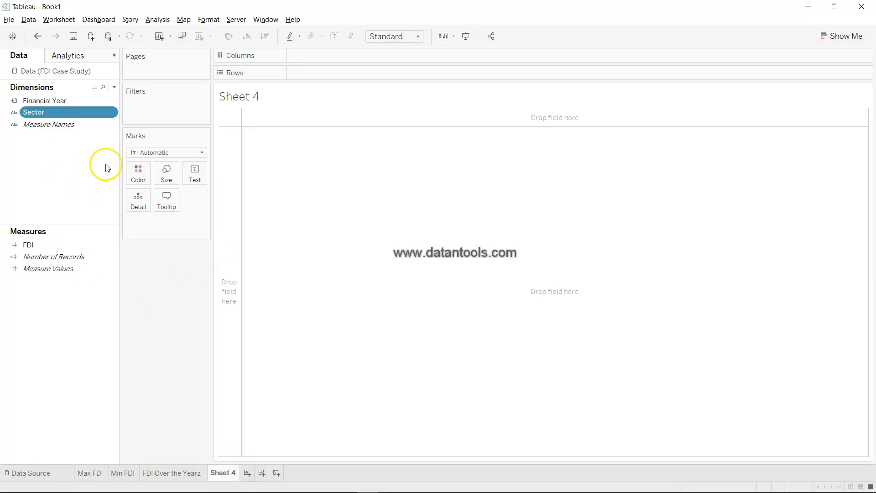
Step: Start creating a new group from the Sector dimension
left_click(113, 112)
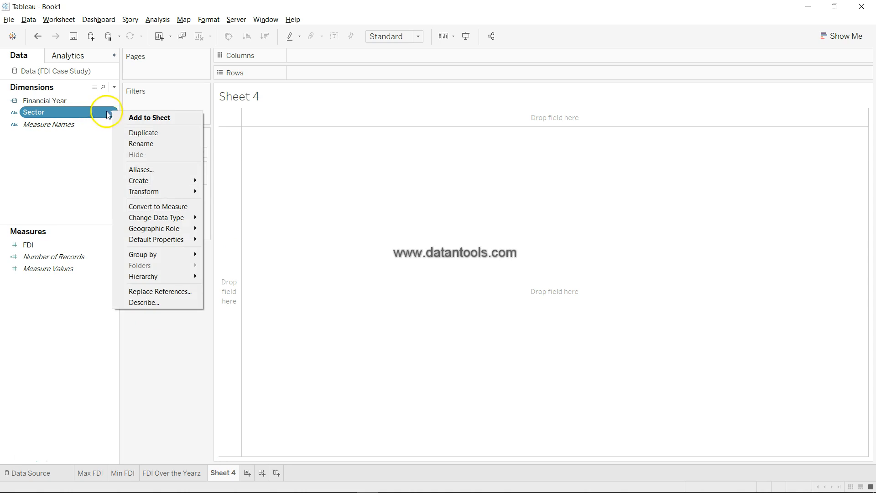
mouse_move(155, 181)
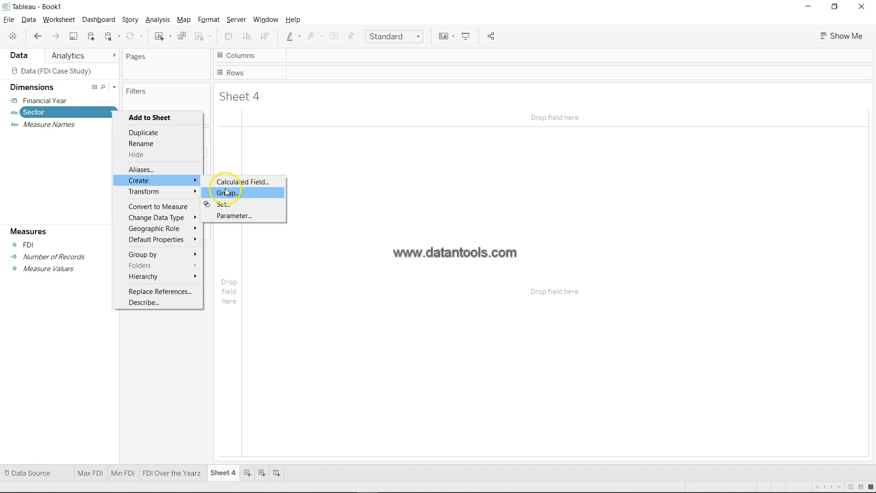
left_click(238, 197)
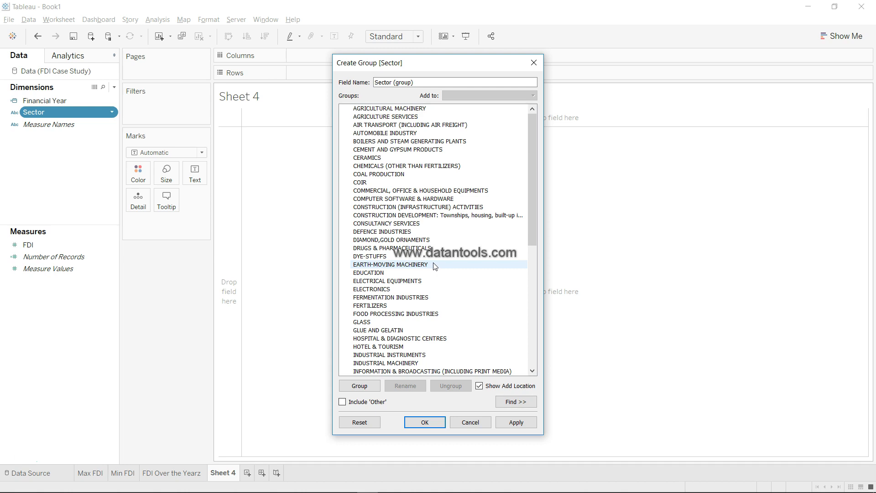
Step: Group CONSTRUCTION (INFRASTRUCTURE) ACTIVITIES and CONSTRUCTION DEVELOPMENT under the name "Contruction" after checking the sector list for related entries
left_click(438, 208)
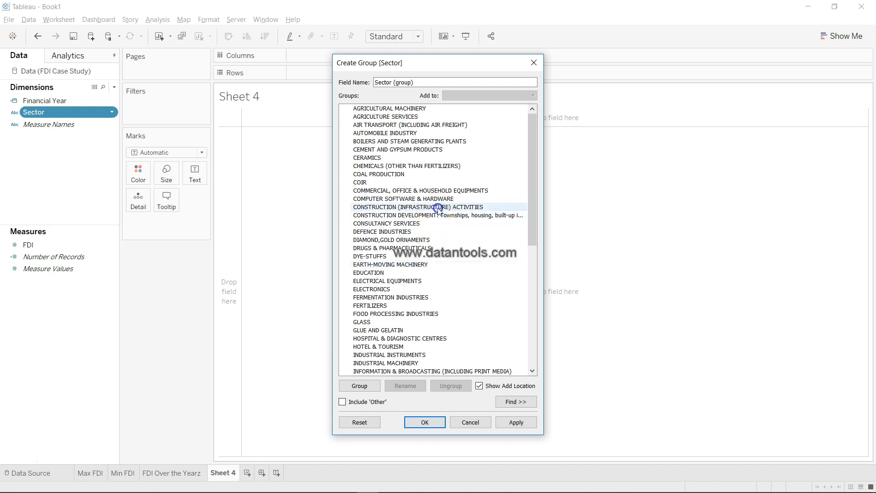
left_click(415, 217, "ctrl")
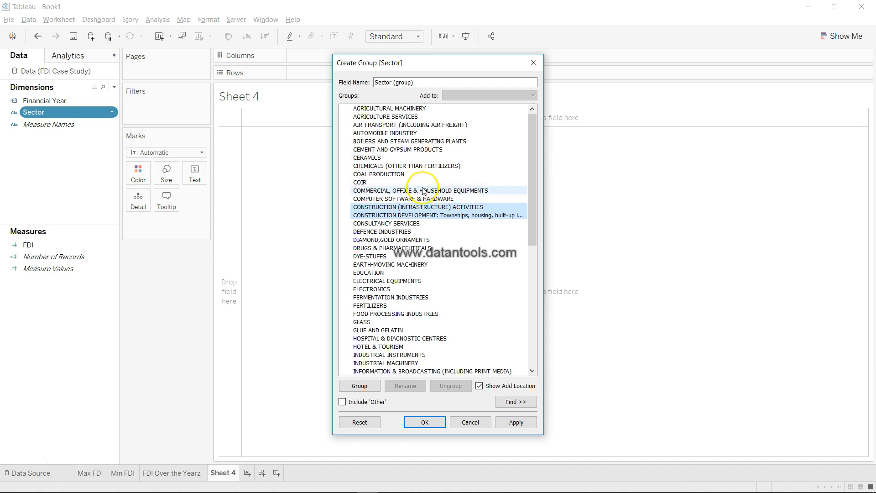
scroll(425, 196, "down", 1)
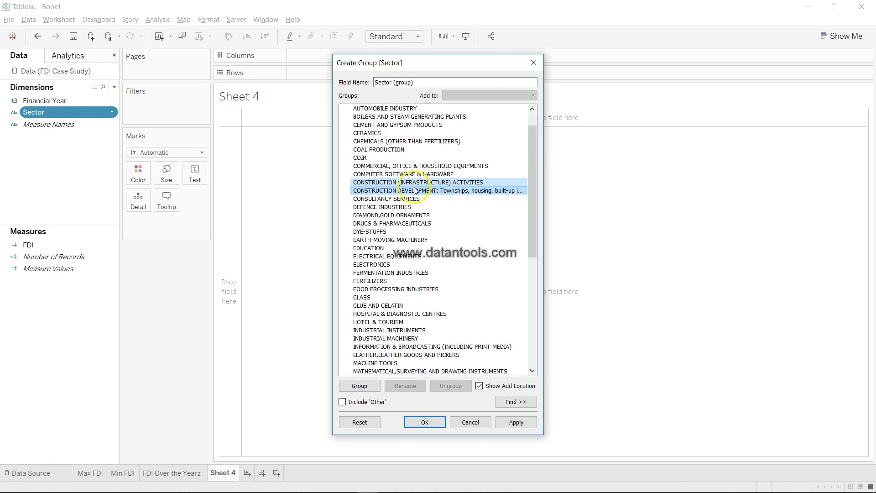
scroll(420, 230, "down", 1)
scroll(420, 230, "down", 1)
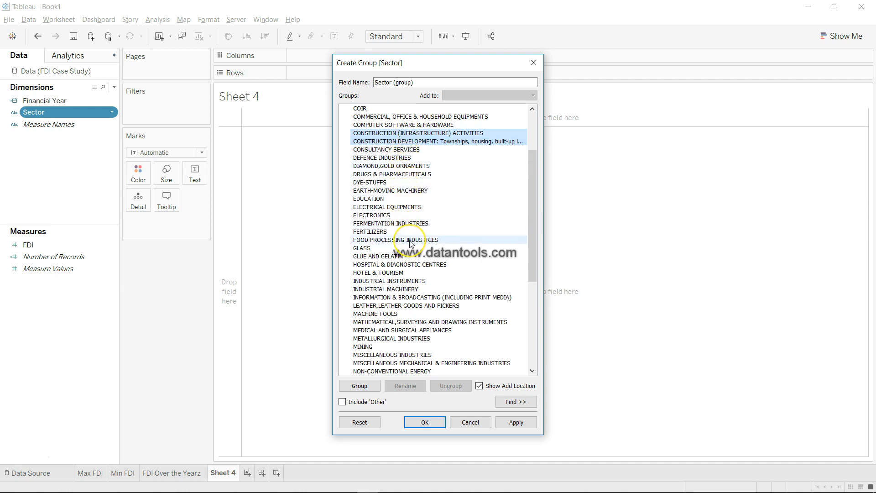
scroll(406, 219, "down", 5)
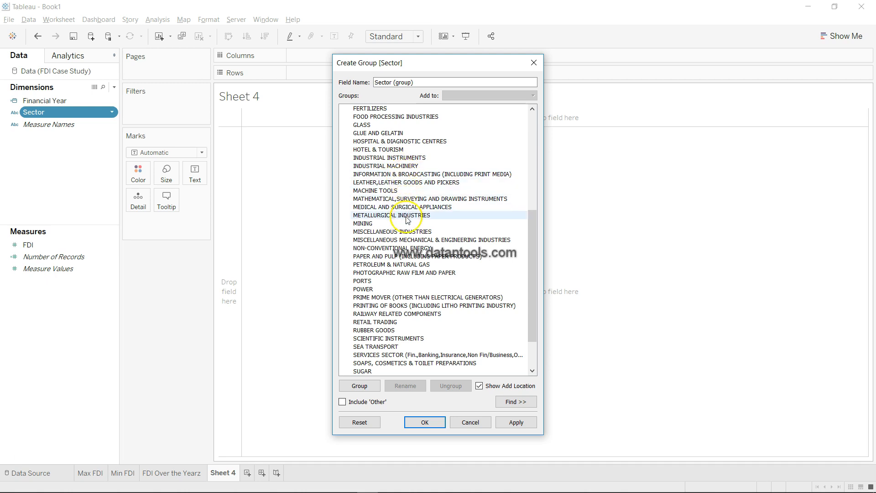
scroll(413, 260, "down", 2)
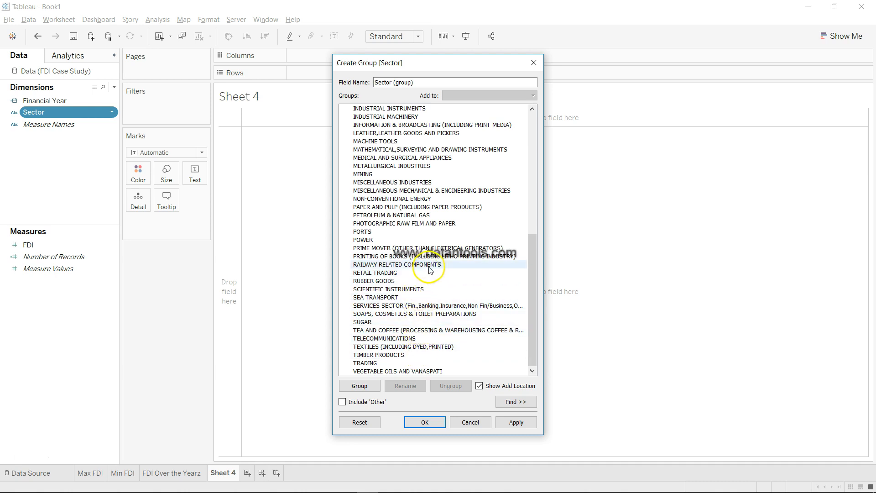
scroll(429, 319, "up", 10)
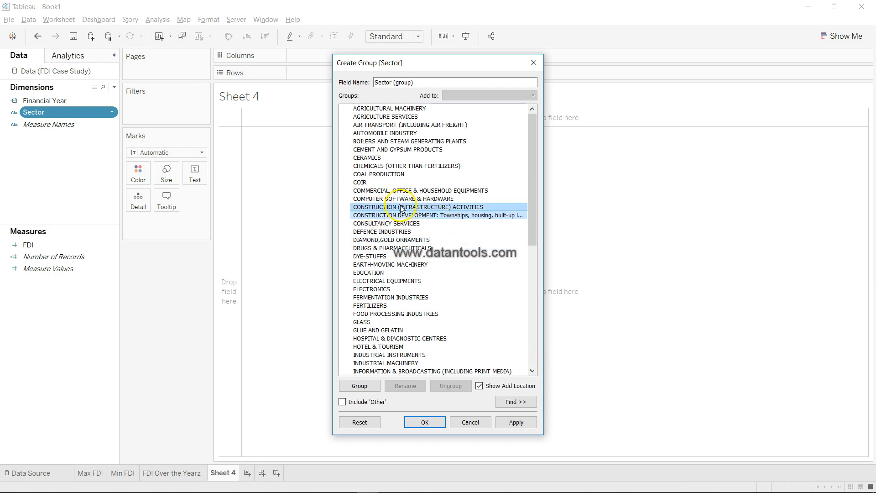
left_click(359, 386)
type("C")
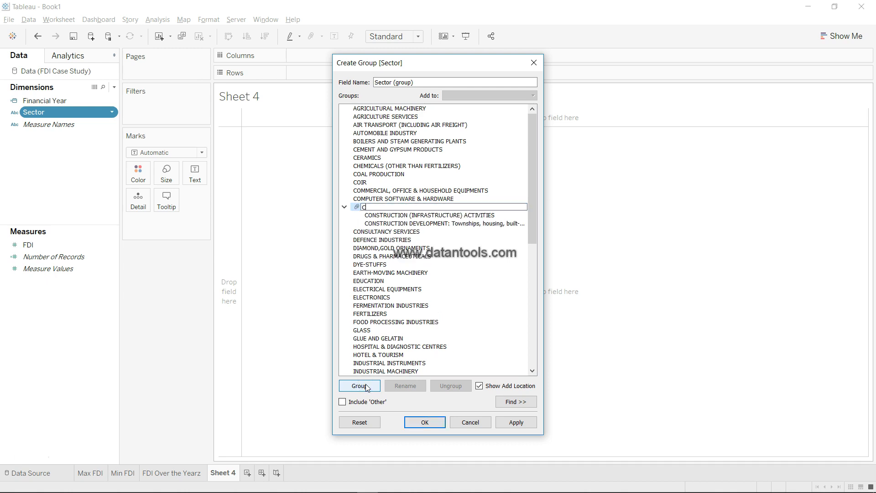
type("ontruction")
key("Return")
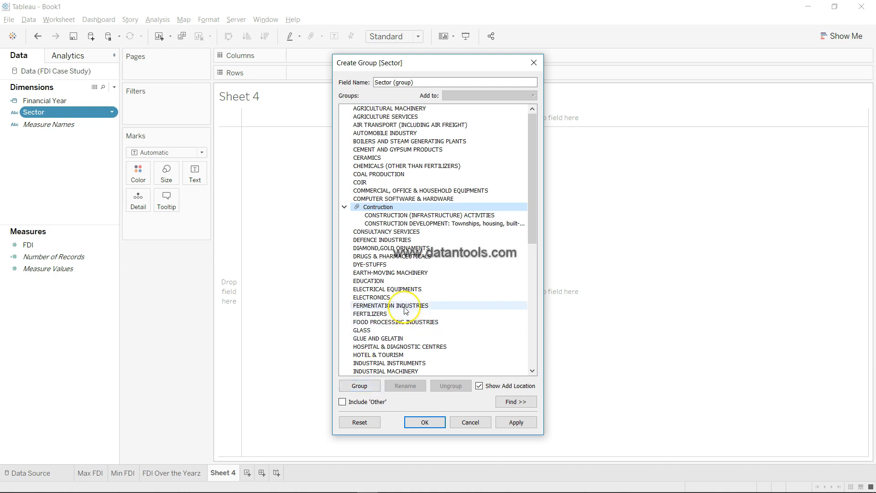
Step: Select COMPUTER SOFTWARE & HARDWARE and look through the remaining sectors for related ones to group with it
scroll(406, 312, "down", 10)
scroll(406, 311, "up", 10)
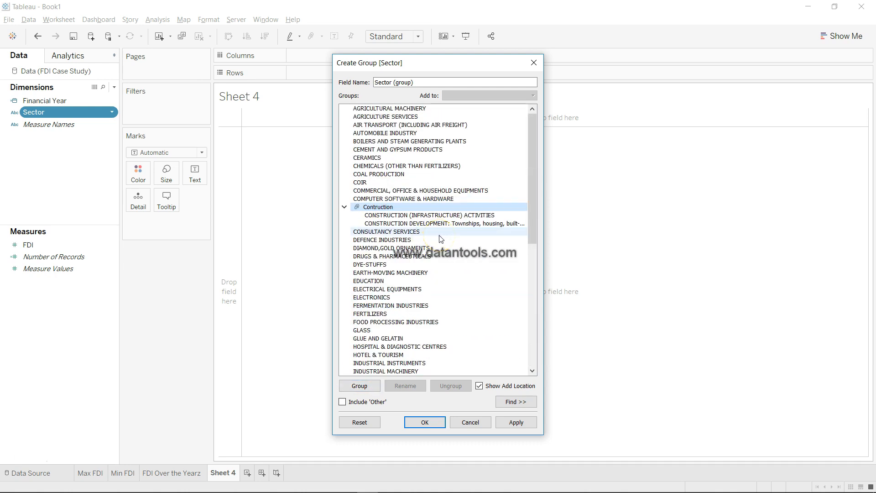
left_click(435, 199)
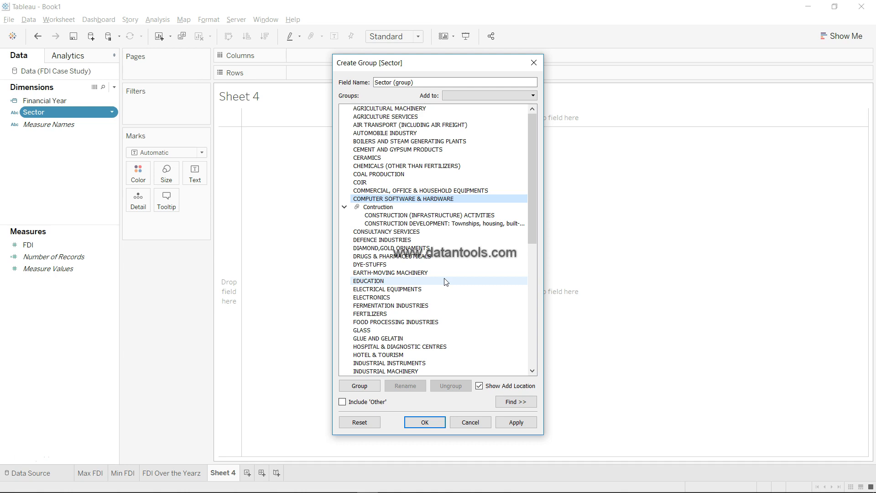
scroll(446, 281, "down", 3)
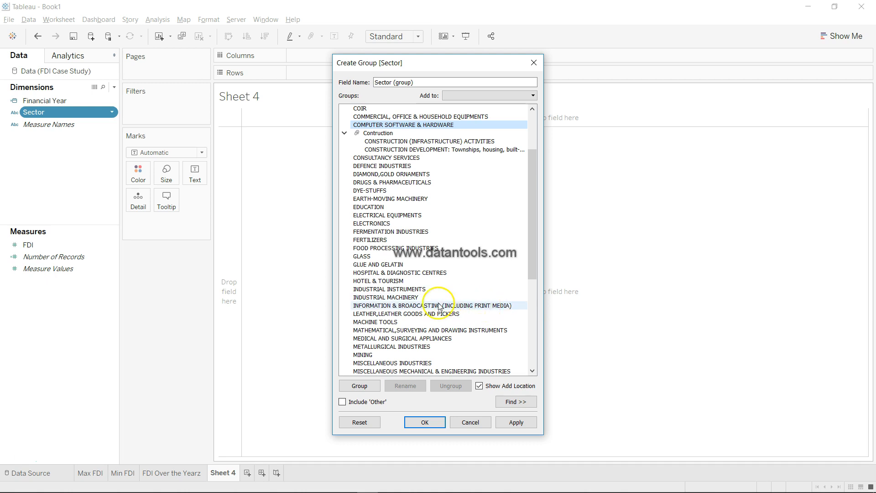
scroll(407, 225, "down", 2)
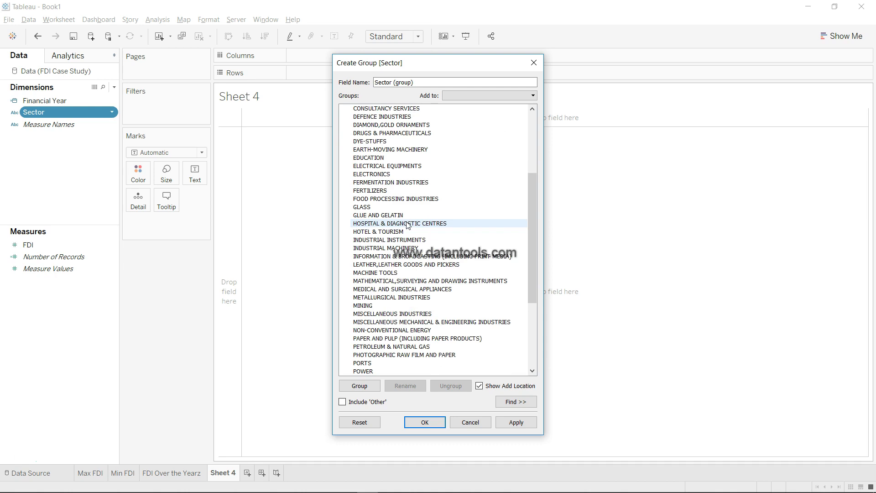
scroll(407, 225, "down", 2)
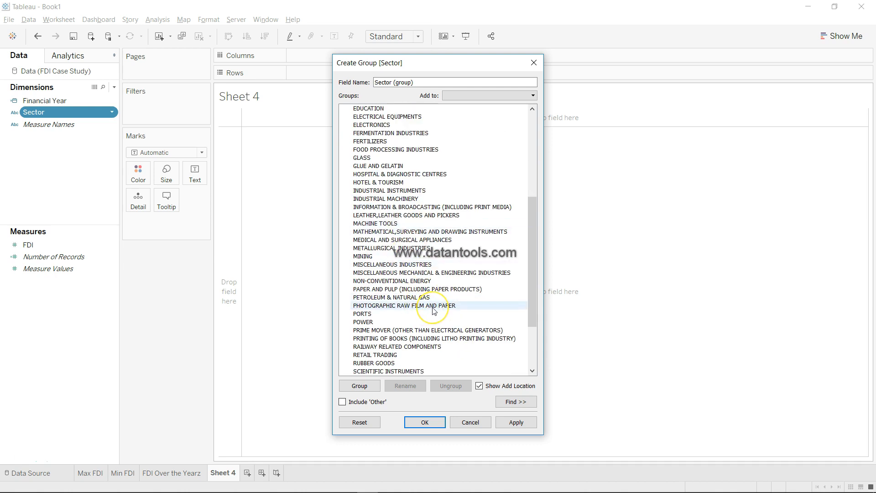
scroll(434, 311, "down", 3)
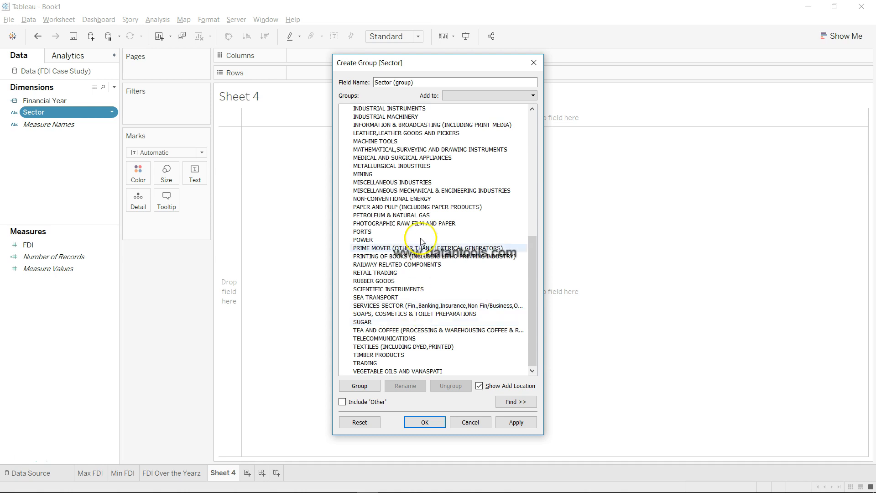
Step: Group the EDUCATION and MATHEMATICAL,SURVEYING AND DRAWING INSTRUMENTS sectors together and name the group Education
left_click(452, 154)
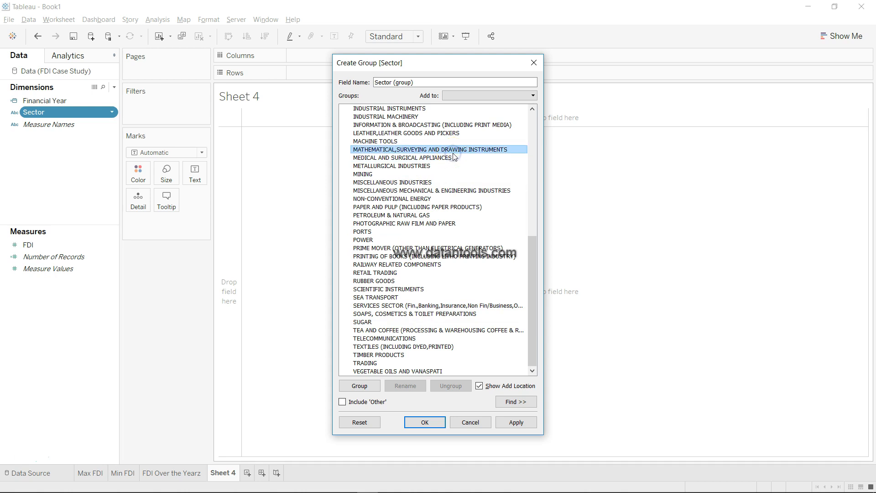
left_click_drag(453, 155, 420, 174)
scroll(472, 192, "up", 6)
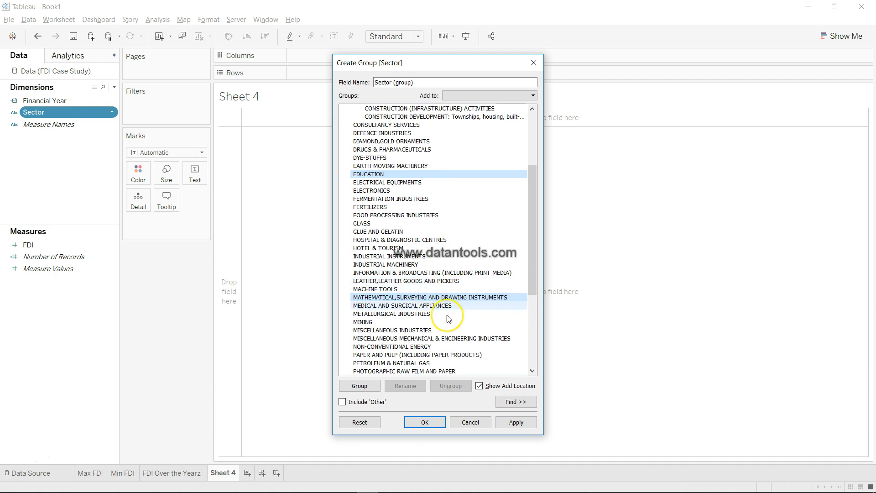
scroll(447, 315, "down", 1)
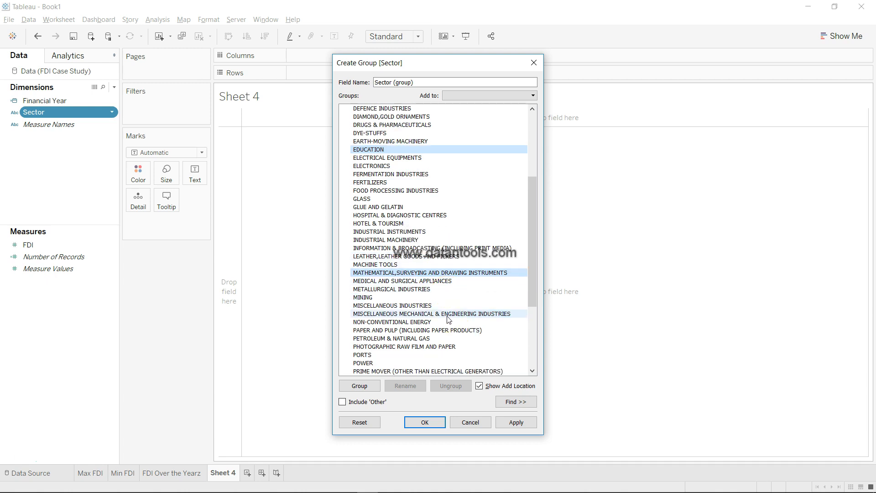
left_click(445, 340, "ctrl")
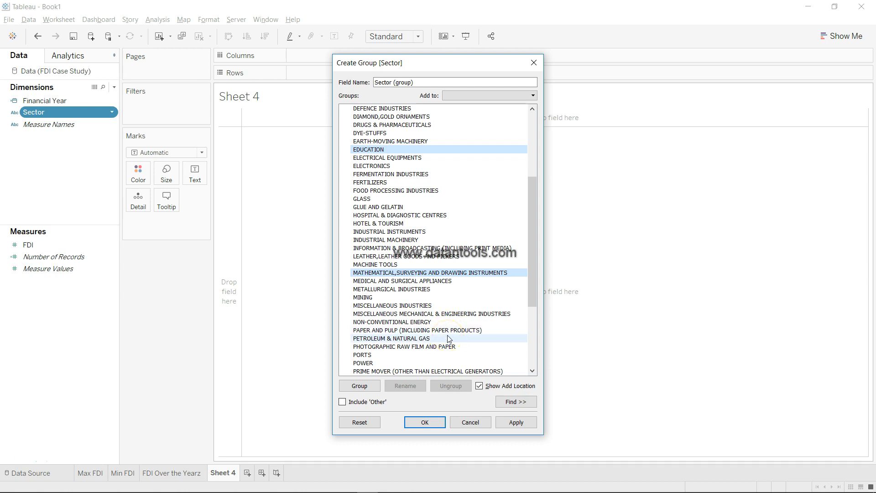
scroll(442, 280, "up", 5)
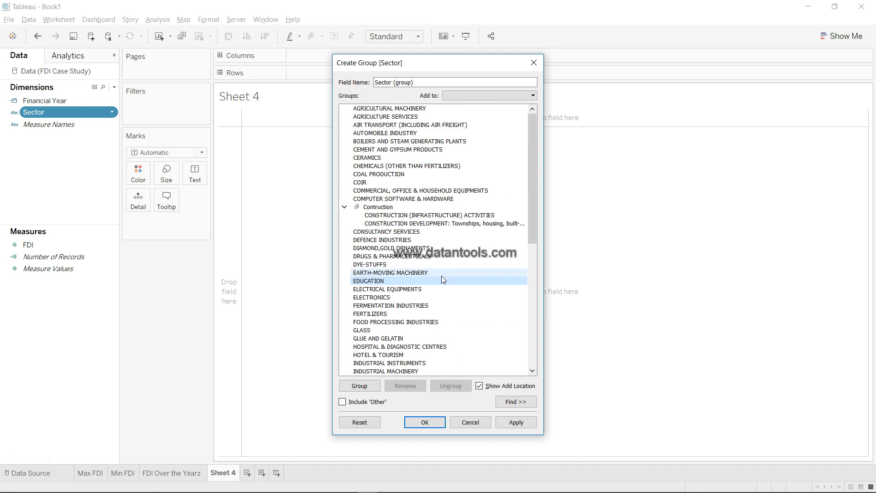
scroll(429, 305, "down", 4)
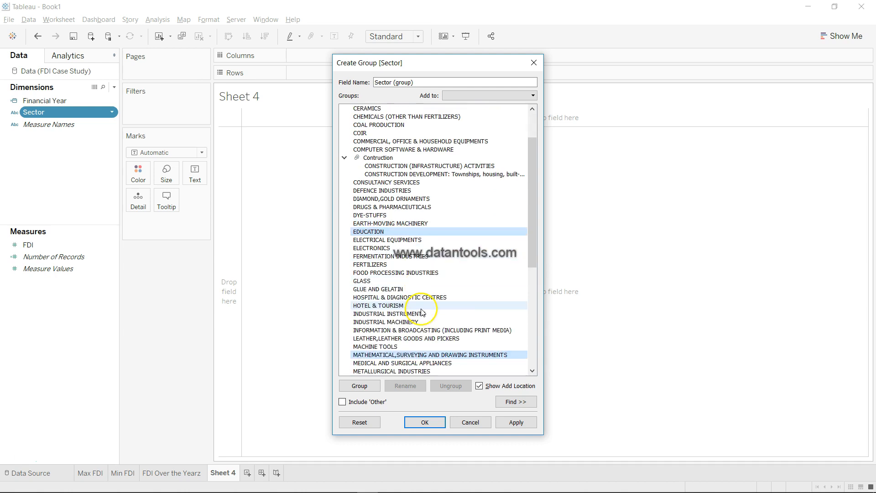
left_click(375, 390)
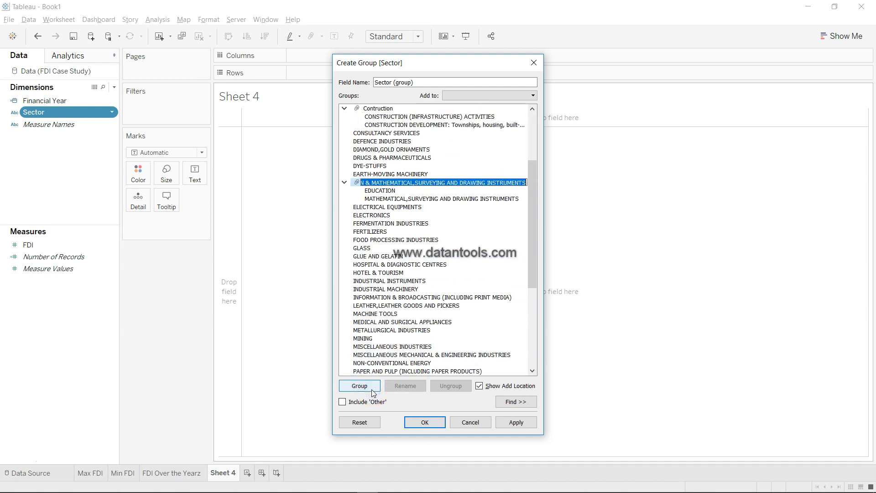
type("Education")
key("Return")
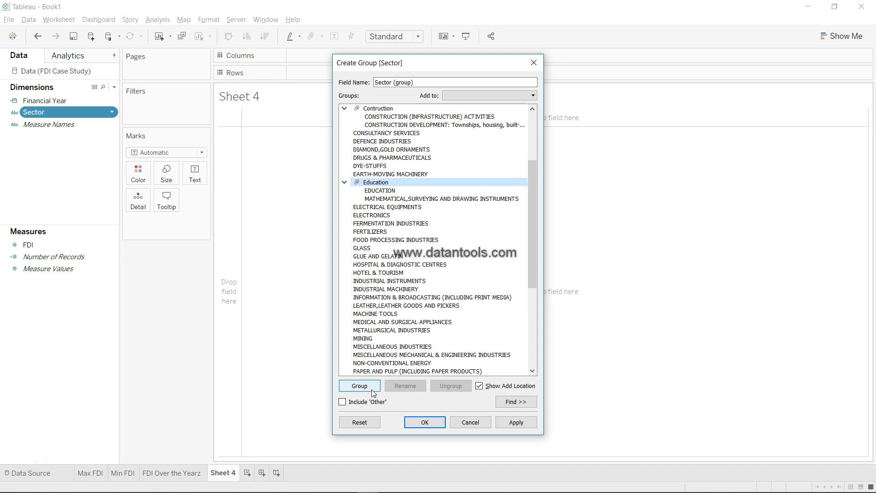
Step: Group CHEMICALS (OTHER THAN FERTILIZERS) with DRUGS & PHARMACEUTICALS and name the group Medicines
left_click(424, 159)
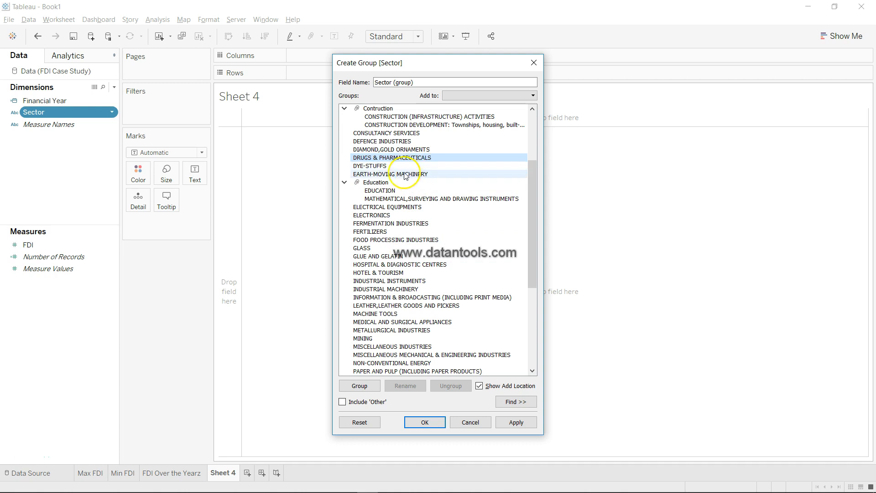
scroll(414, 164, "up", 4)
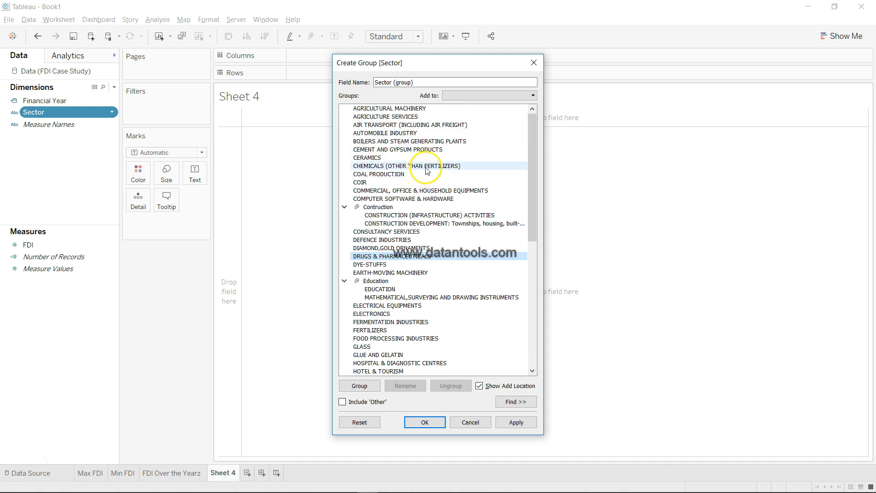
left_click(417, 166, "ctrl")
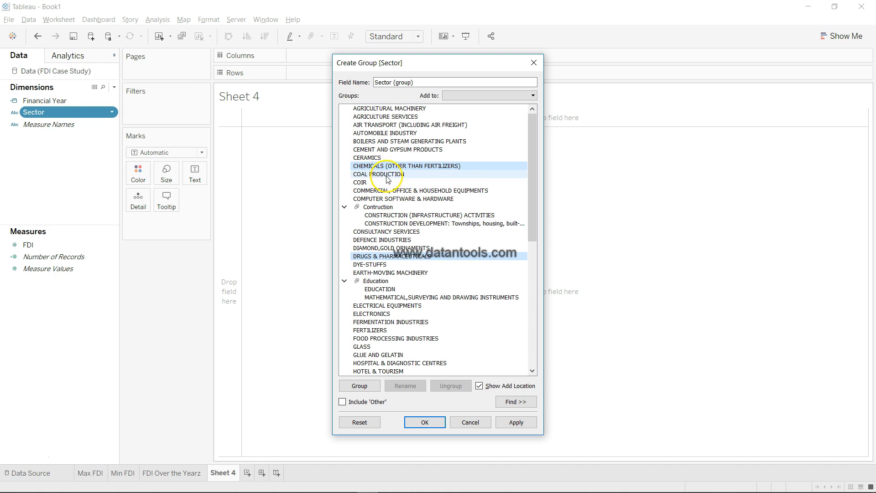
scroll(406, 228, "down", 2)
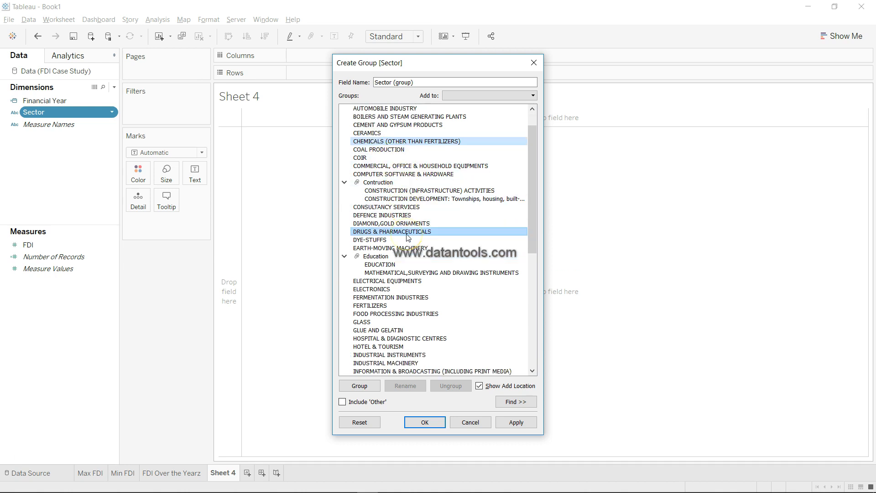
scroll(408, 238, "down", 4)
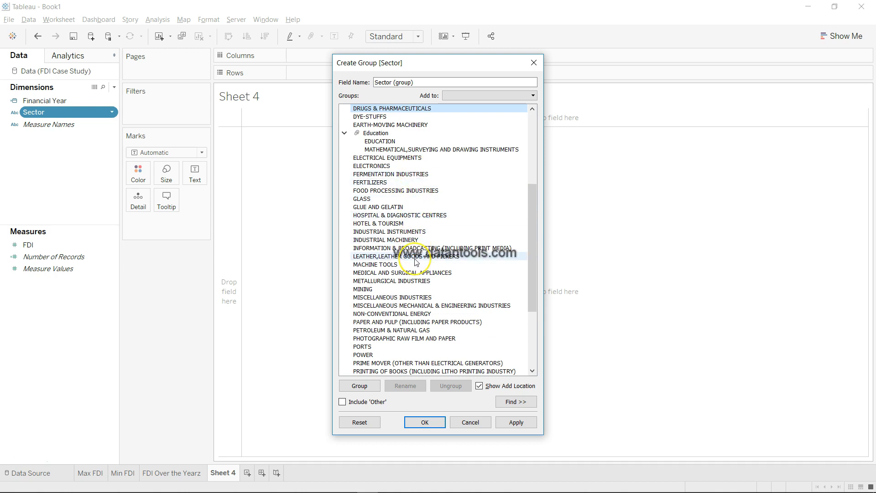
scroll(416, 262, "down", 4)
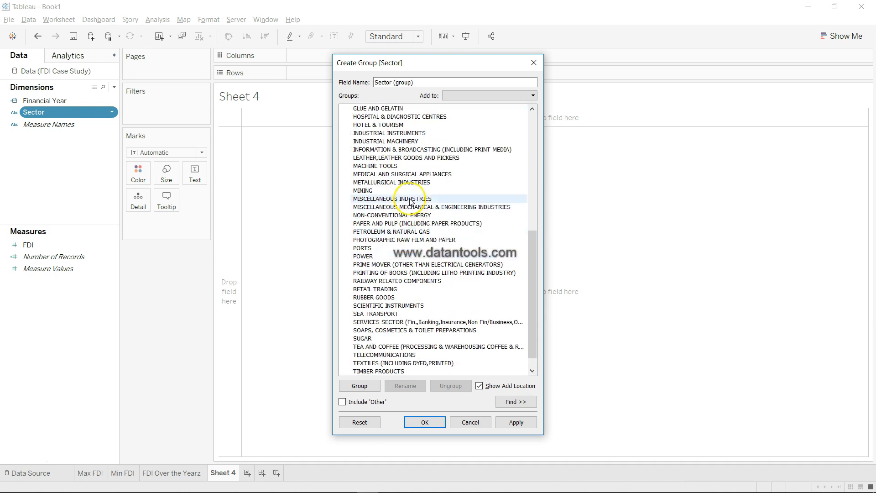
left_click(410, 242)
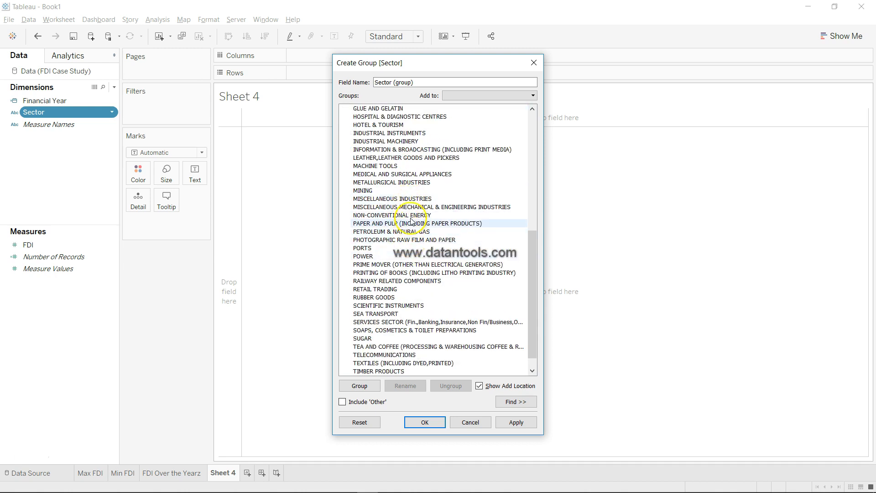
scroll(416, 280, "down", 1)
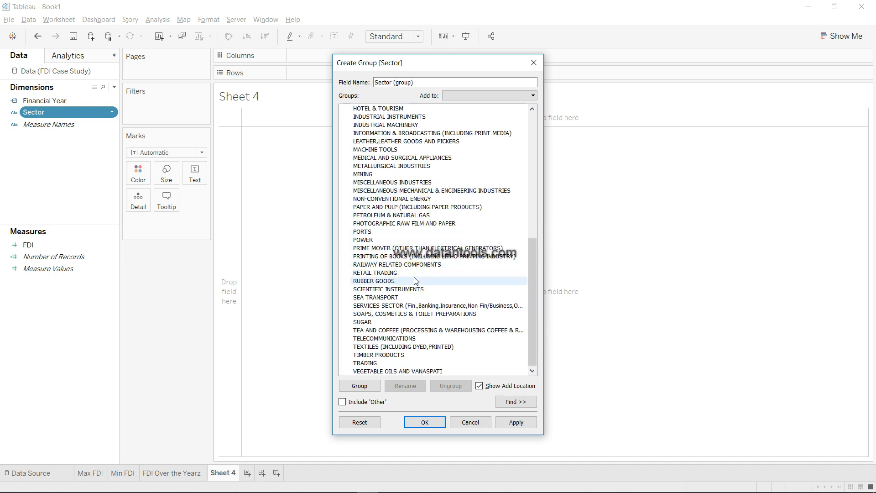
left_click(420, 334)
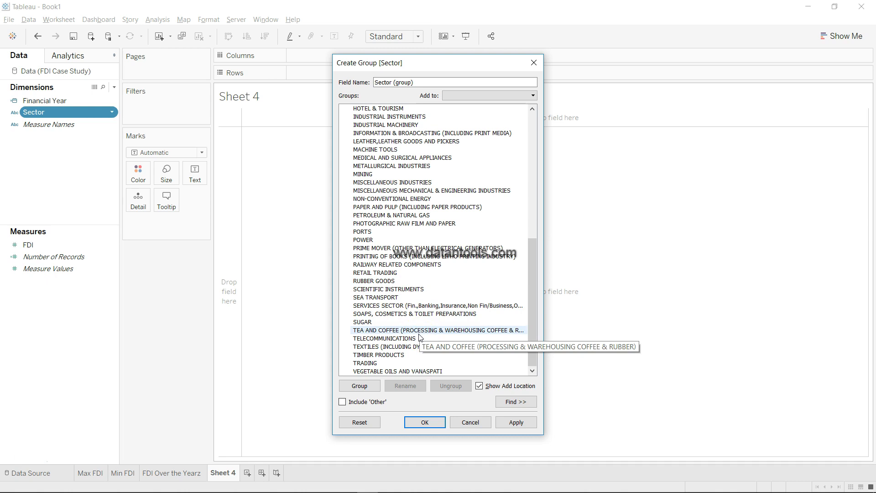
scroll(420, 337, "up", 10)
left_click(387, 257, "ctrl")
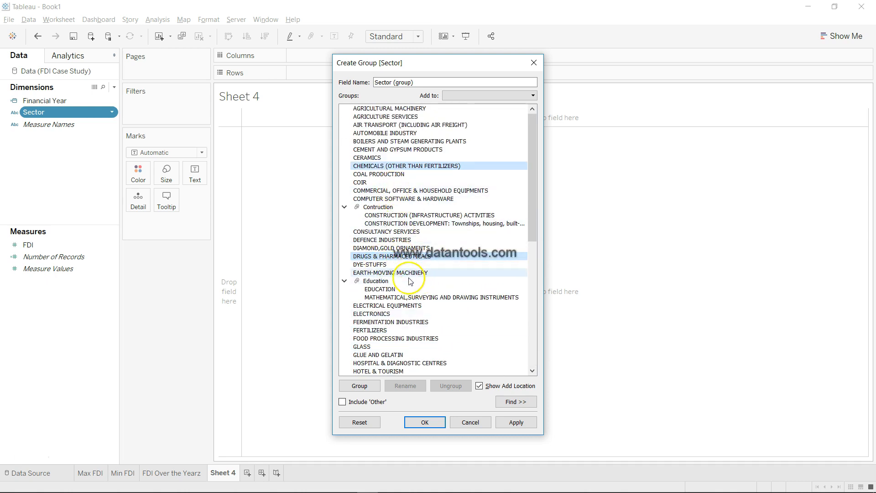
left_click(360, 386)
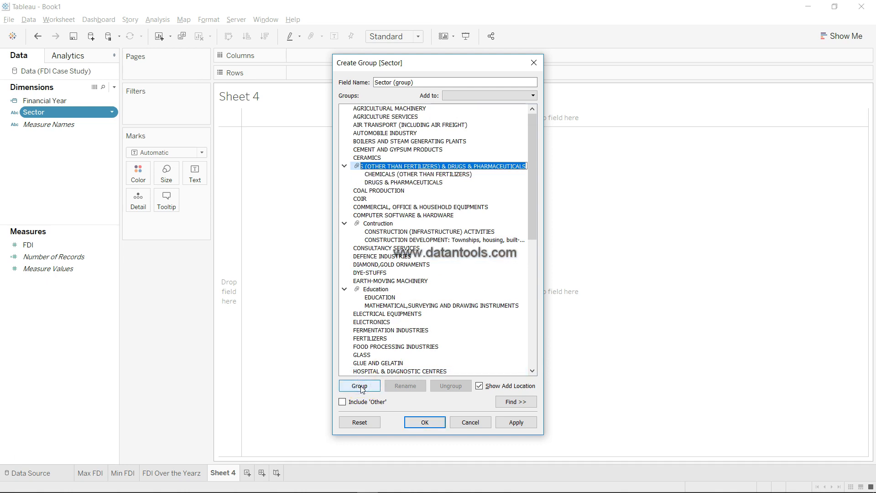
type("Medicines")
key("Return")
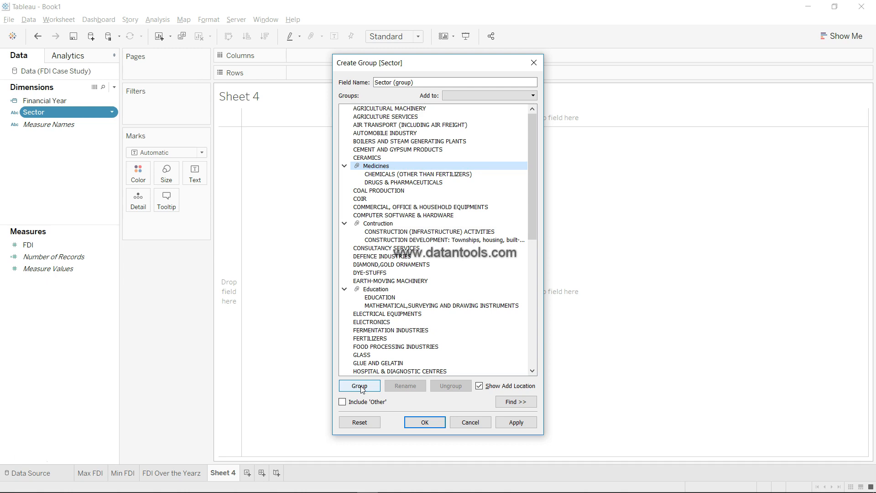
Step: Rename the Medicines group to "Medicines & Chemicals"
double_click(385, 167)
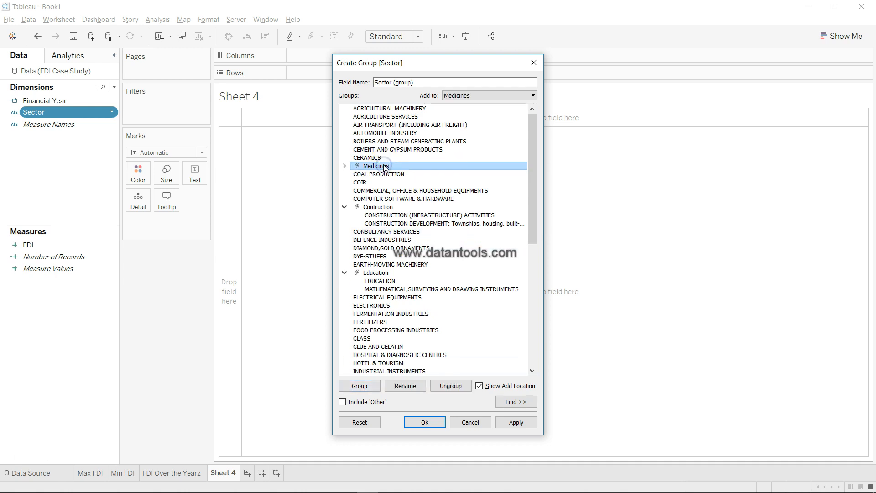
double_click(381, 169)
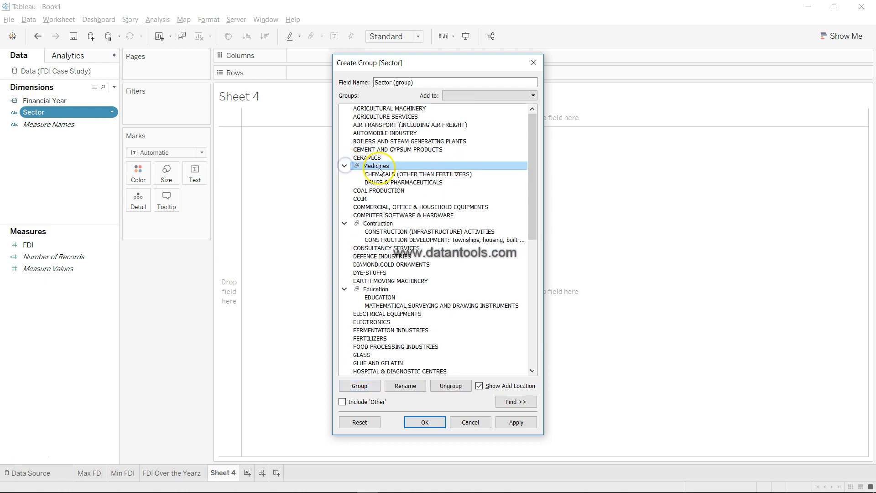
left_click(410, 387)
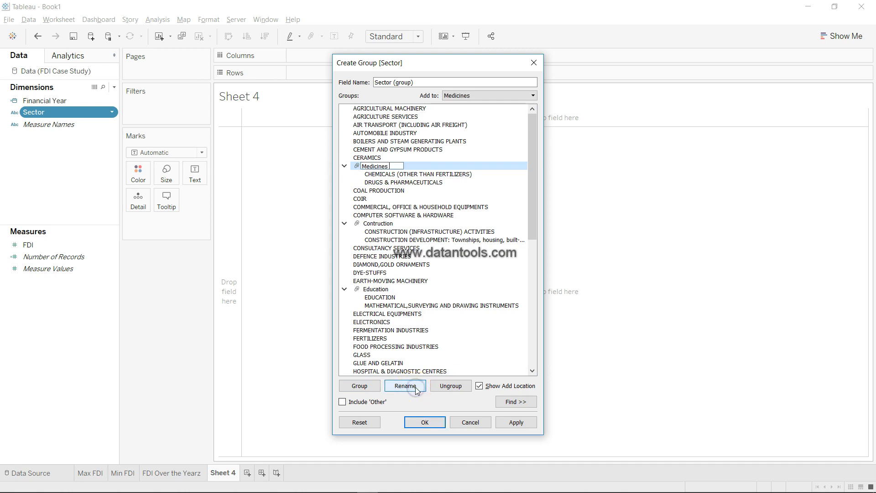
type("& Chemichals")
key("Return")
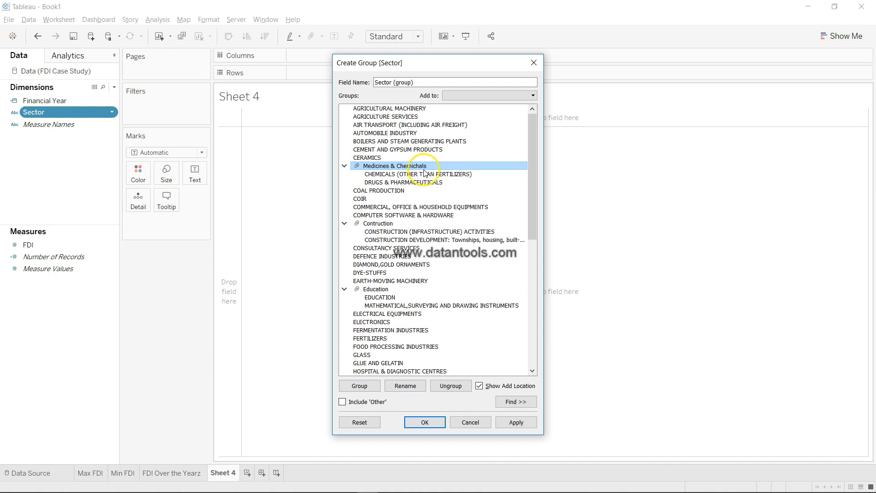
left_click(413, 388)
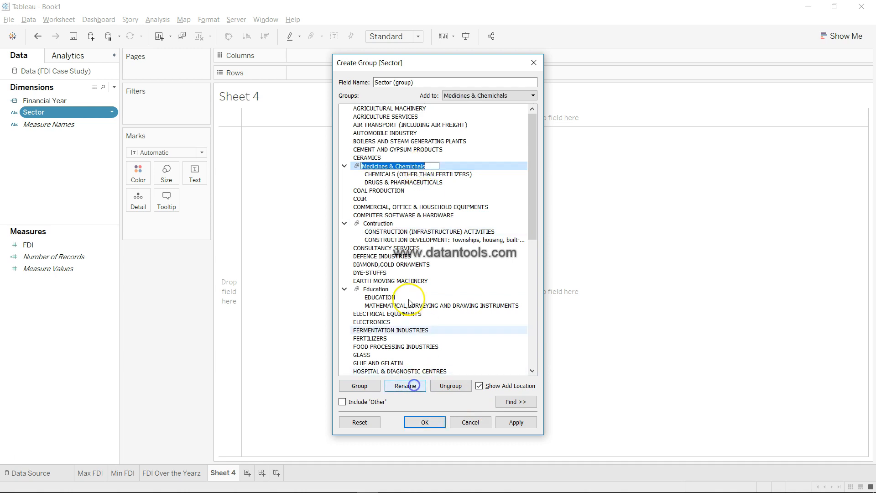
left_click(411, 166)
key("BackSpace")
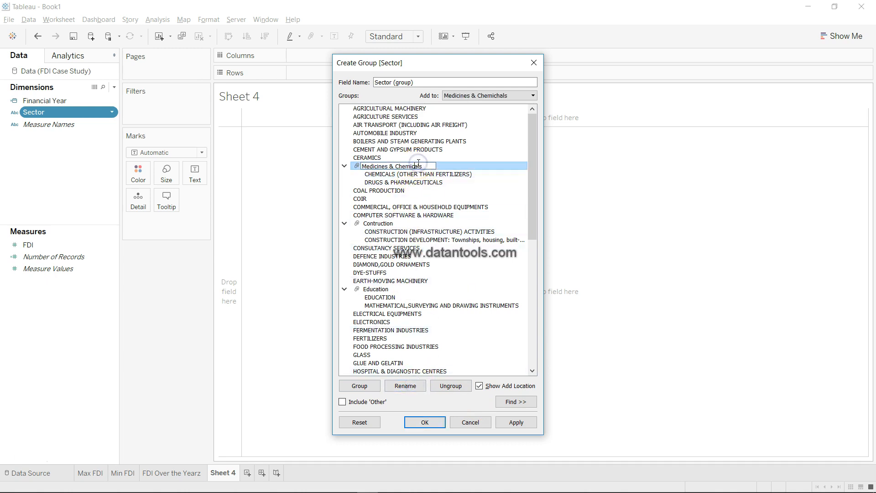
left_click(421, 174)
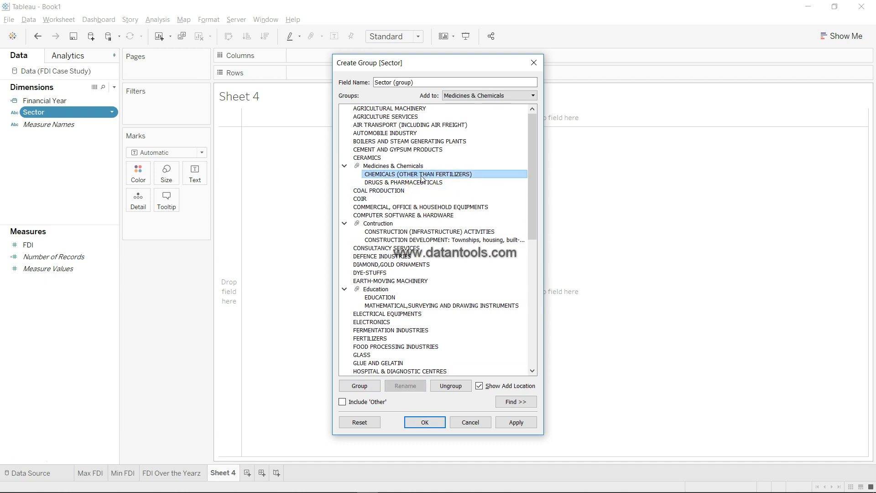
Step: Check the remaining ungrouped sectors and accept the groupings to create the Sector (group) field
scroll(422, 179, "down", 2)
scroll(422, 179, "down", 6)
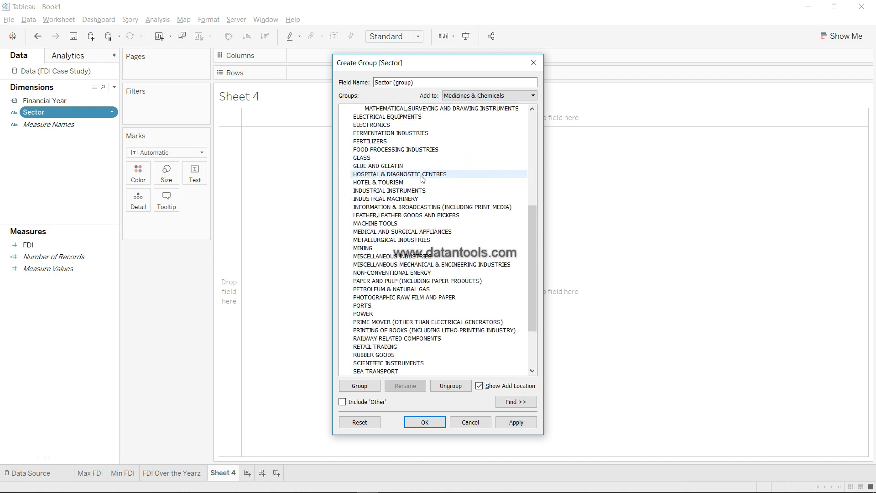
left_click(440, 282)
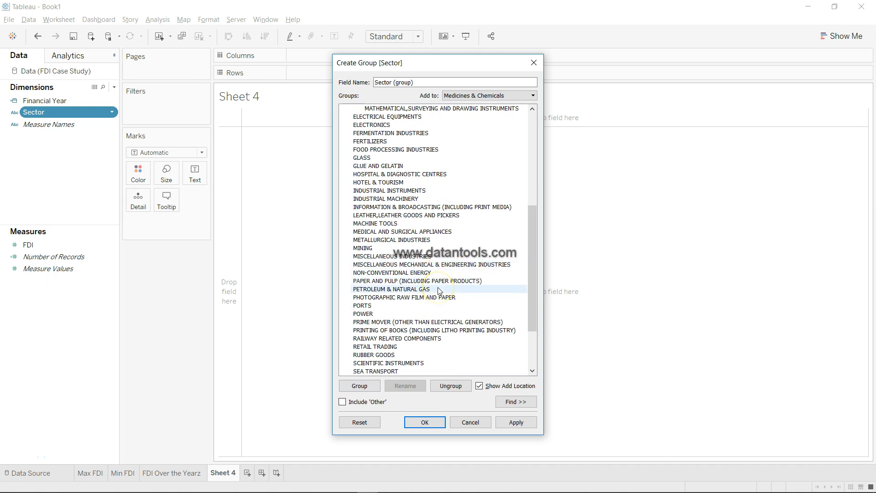
scroll(440, 290, "up", 8)
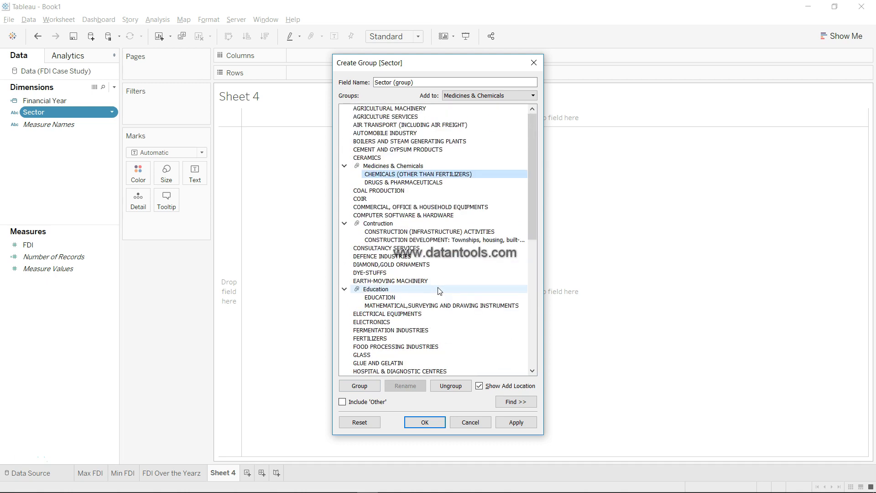
left_click(412, 184, "ctrl")
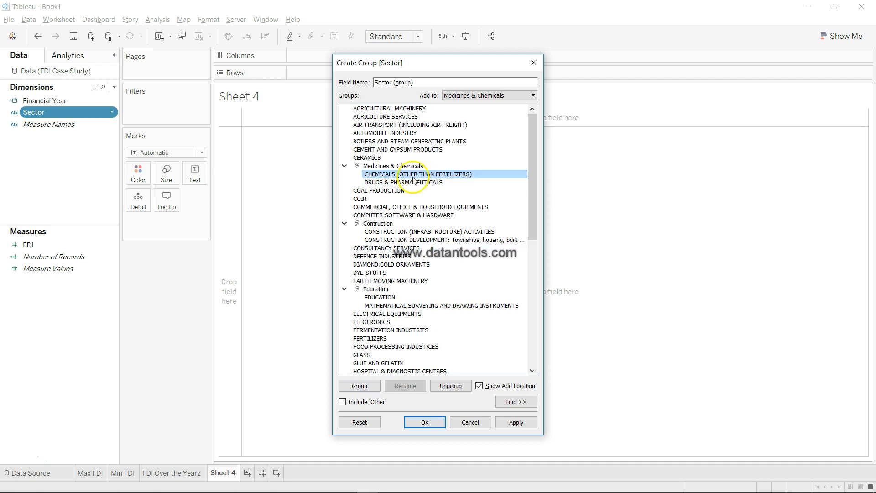
left_click(426, 422)
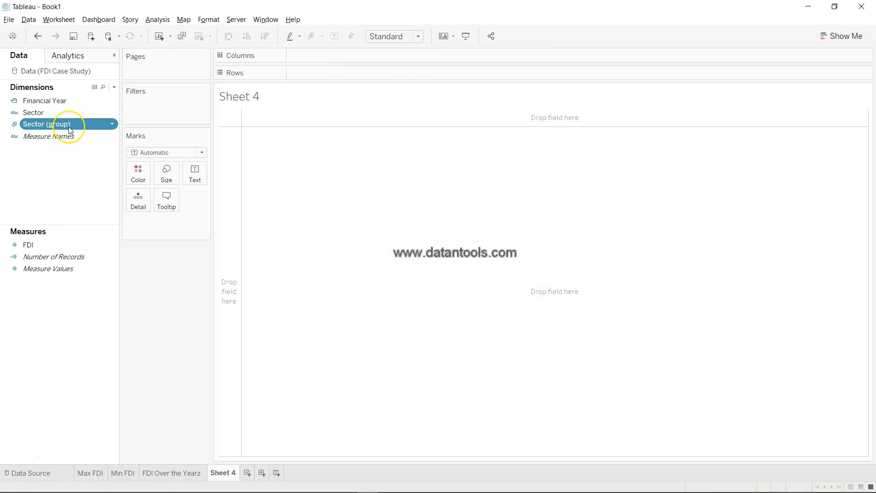
Step: Add the Sector (group) field to the rows of Sheet 4 and widen its label column
left_click_drag(71, 131, 350, 78)
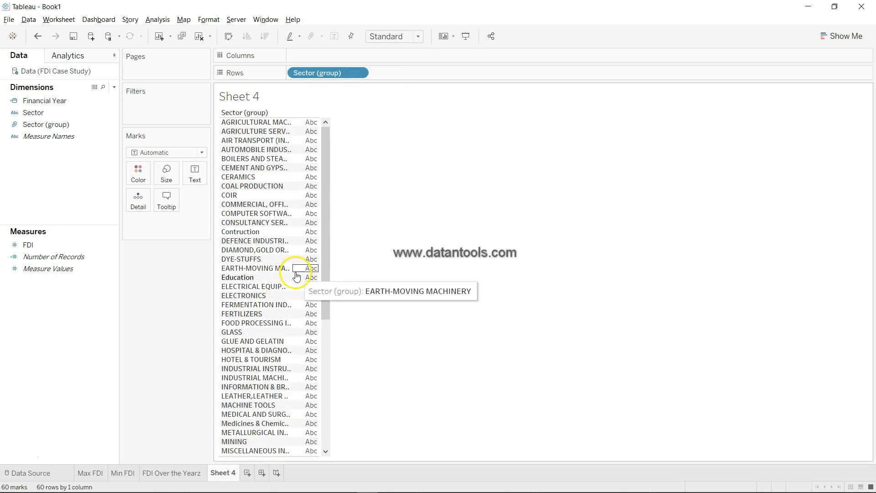
left_click_drag(296, 272, 342, 269)
scroll(343, 272, "down", 8)
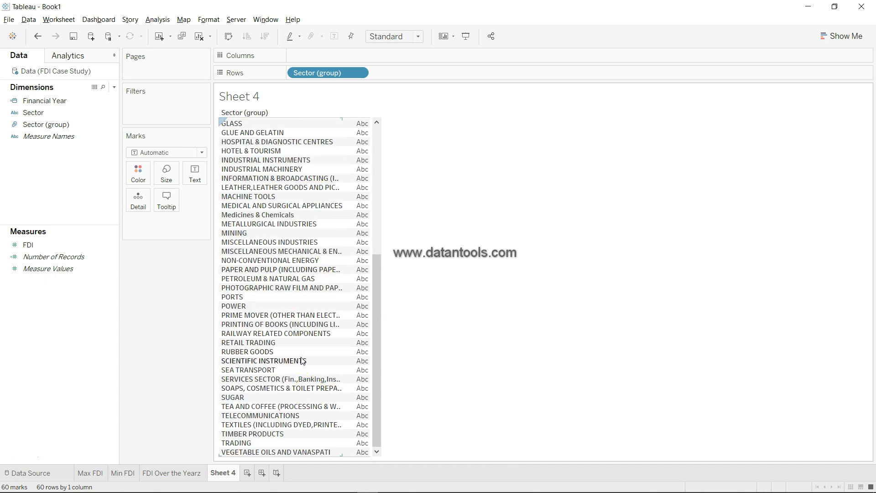
Step: Review the group definitions of the Sector (group) field and locate Medicines & Chemicals in the Sheet 4 list
left_click(112, 127)
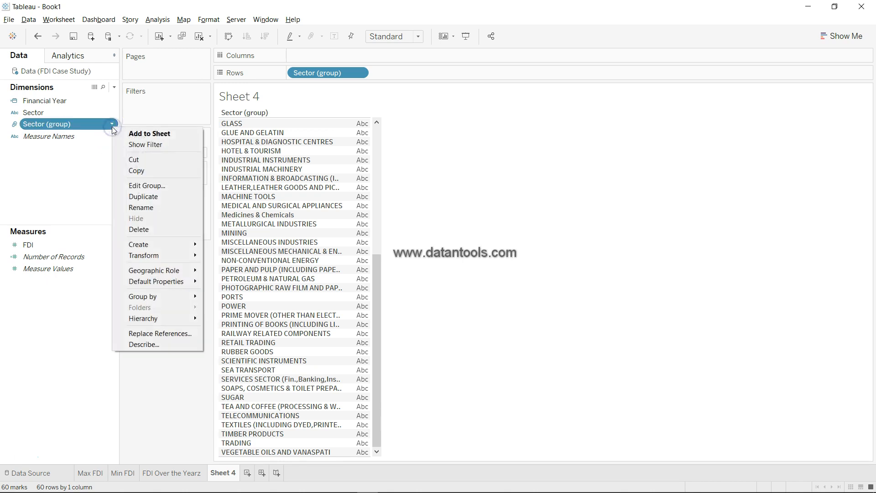
left_click(147, 186)
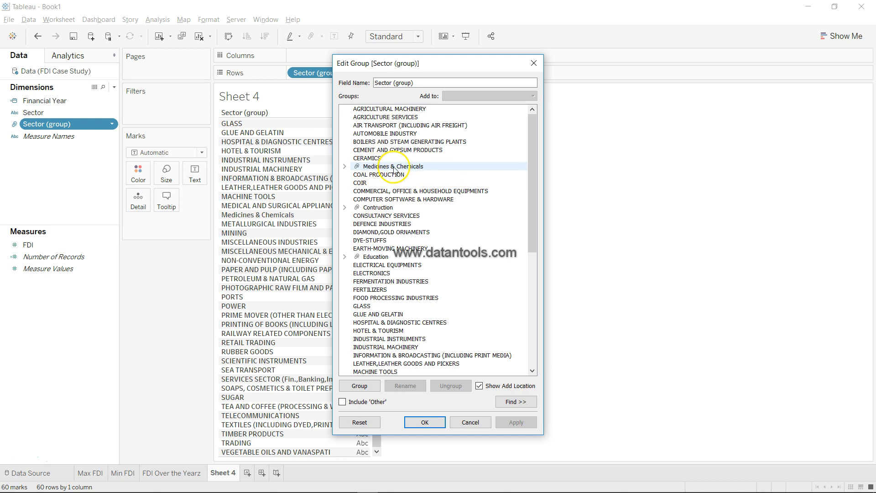
left_click(534, 63)
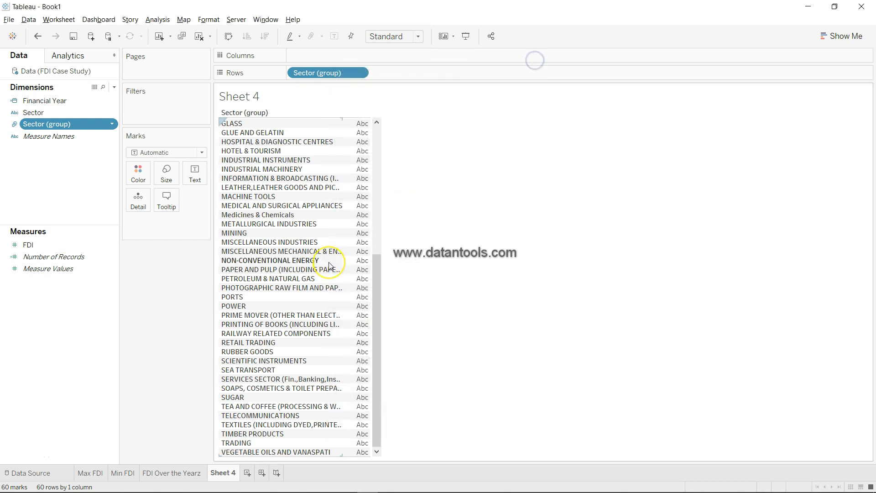
scroll(329, 265, "up", 8)
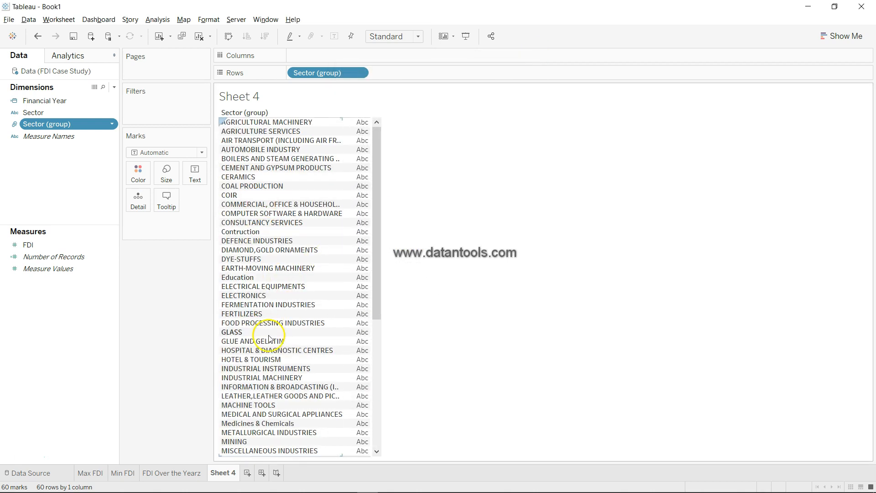
scroll(258, 361, "down", 1)
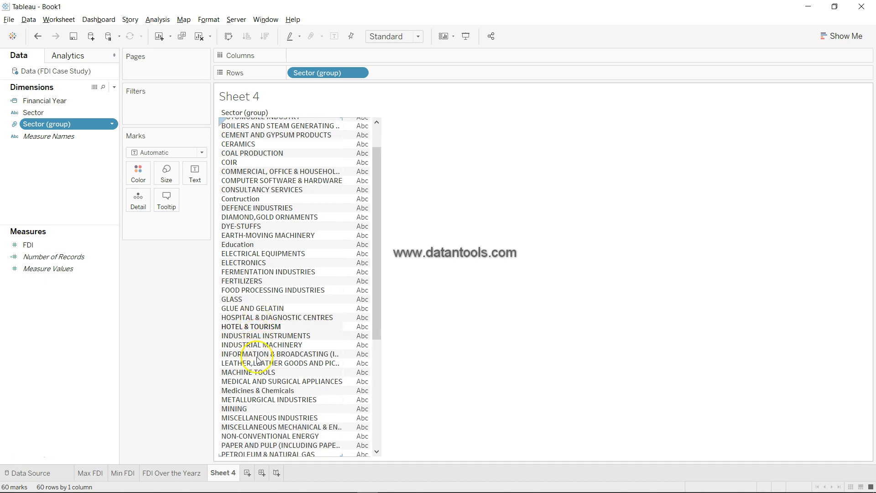
left_click(276, 393)
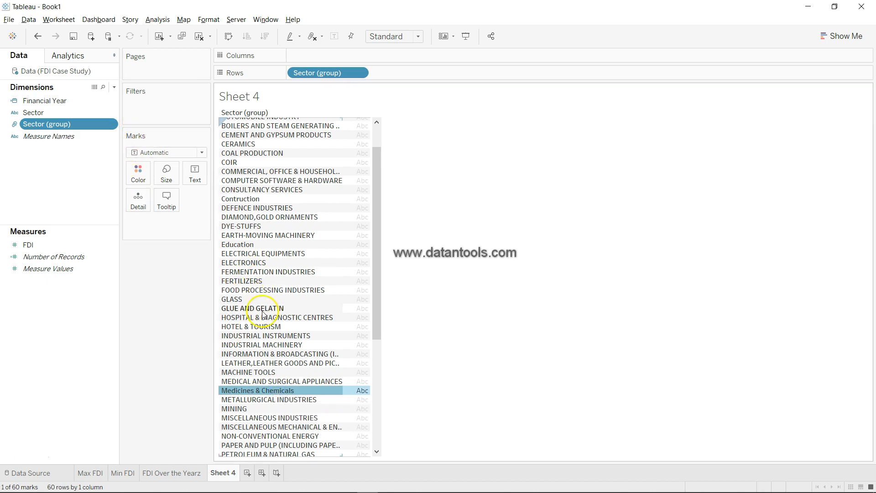
scroll(292, 337, "down", 2)
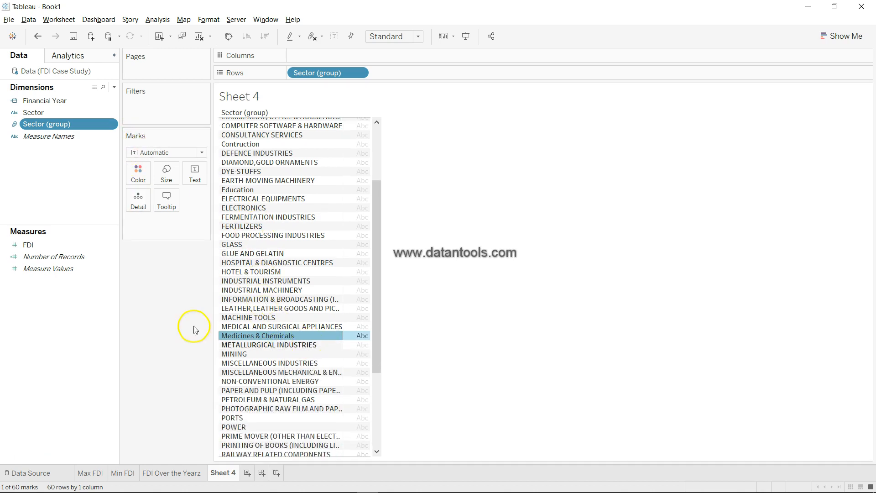
Step: Show the FDI values beside each sector on Sheet 4, inspect the Medicines & Chemicals value, and clear the row selection
left_click_drag(78, 244, 365, 302)
mouse_move(350, 358)
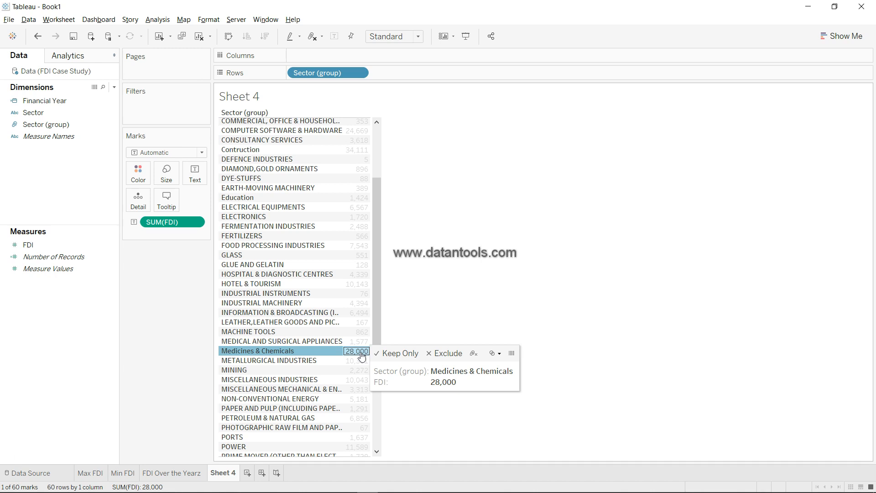
left_click(92, 125)
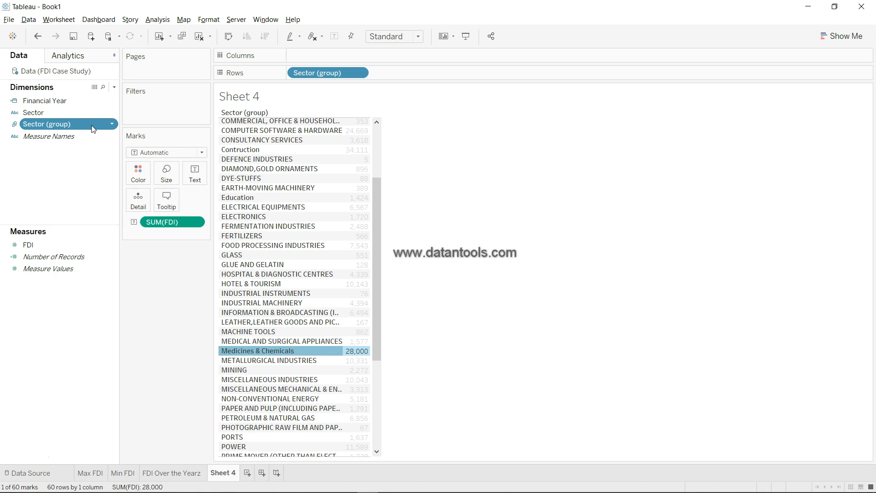
left_click(217, 280)
left_click(265, 353)
left_click(263, 355)
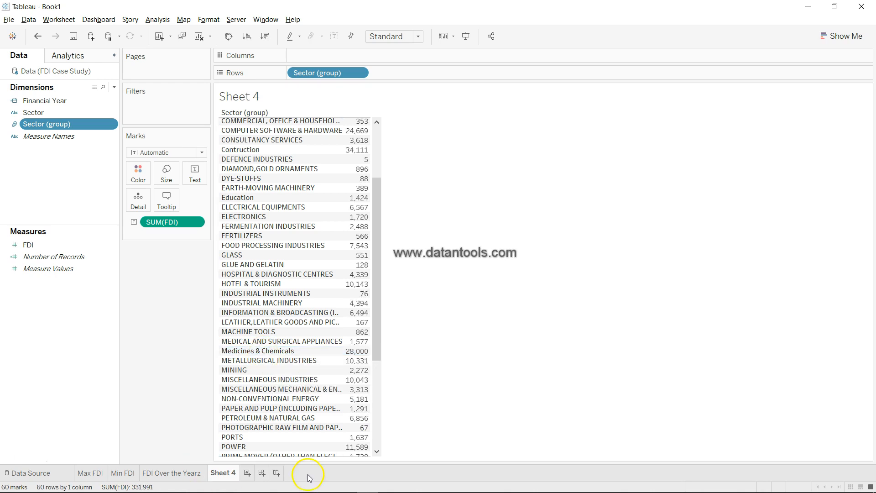
Step: Filter the FDI Over the Yearz sheet to only the CHEMICALS (OTHER THAN FERTILIZERS) sector
left_click(190, 473)
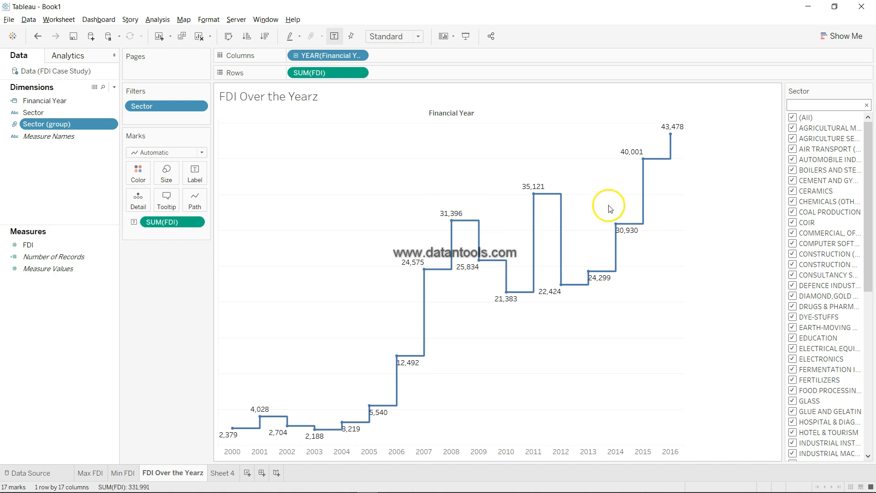
mouse_move(561, 224)
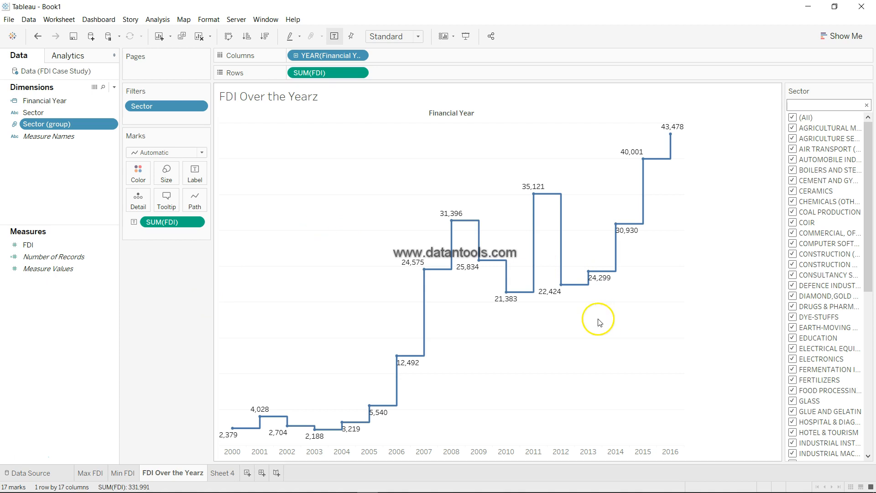
mouse_move(559, 270)
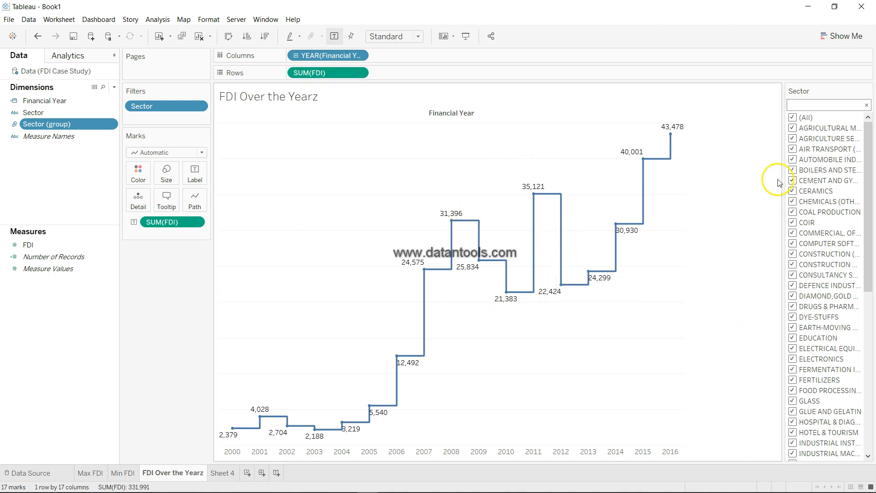
left_click(792, 118)
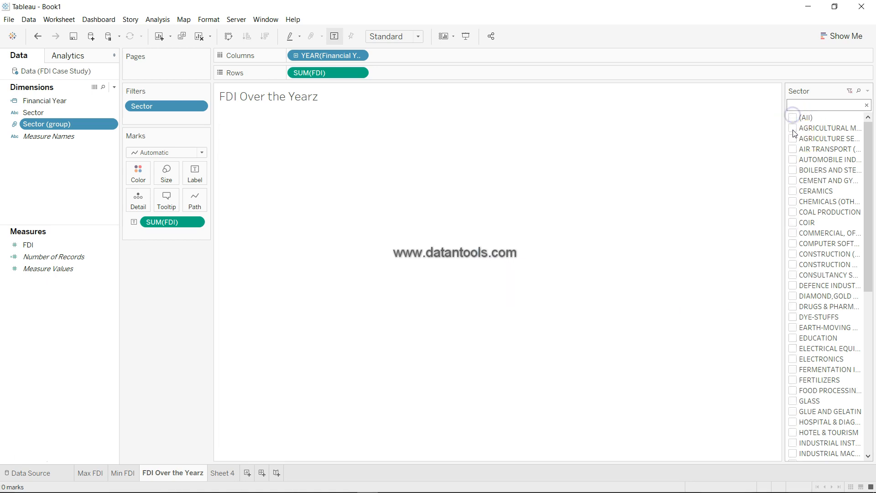
left_click(793, 202)
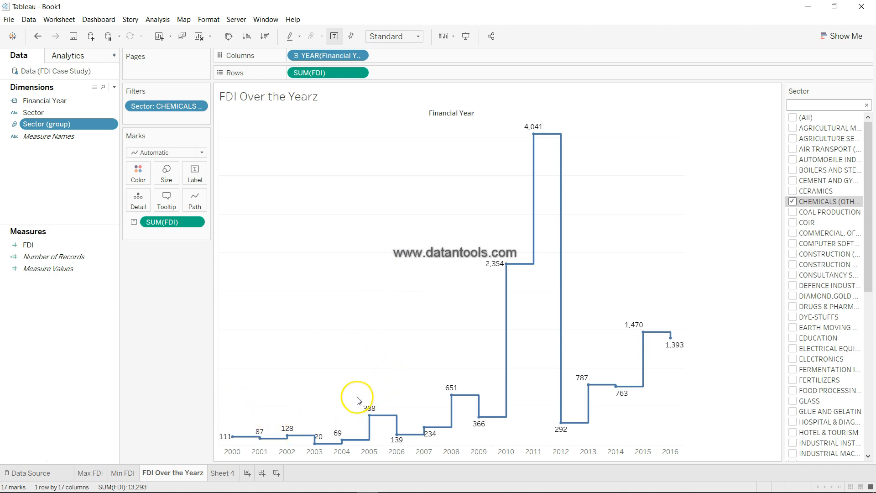
Step: Create a set named Mid Years from the 2005 to 2009 points of the FDI line
left_click_drag(356, 393, 495, 439)
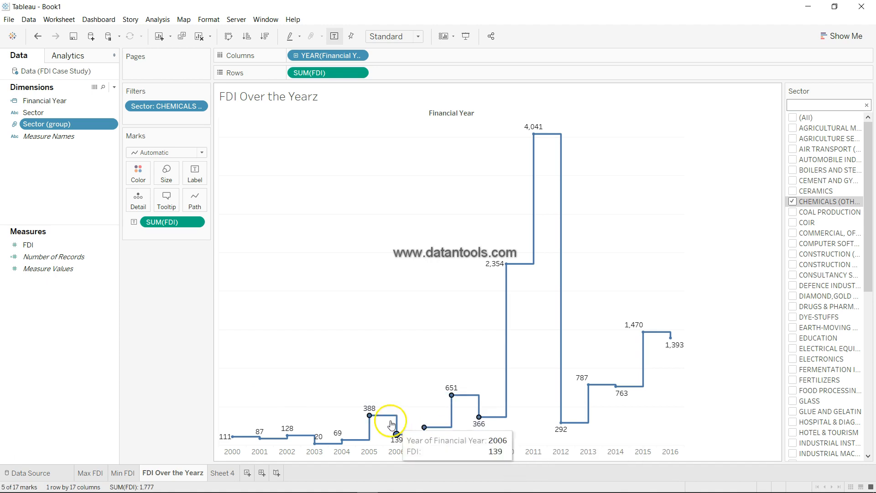
mouse_move(452, 398)
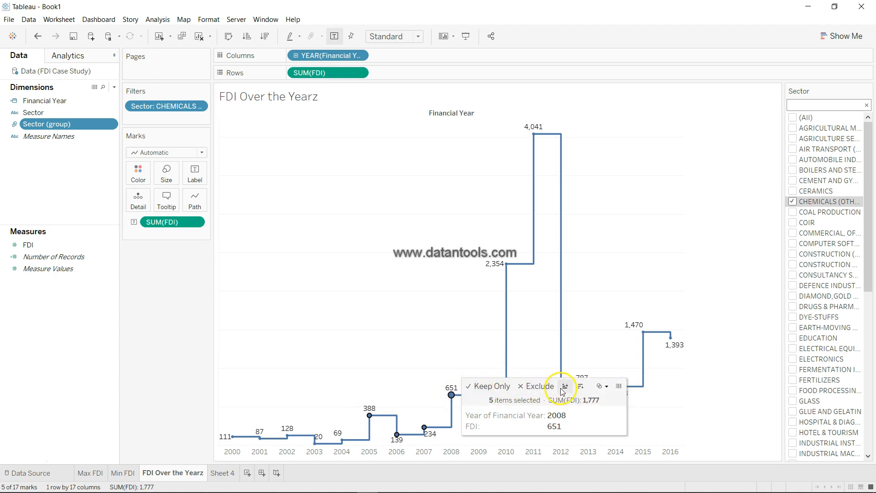
left_click(606, 387)
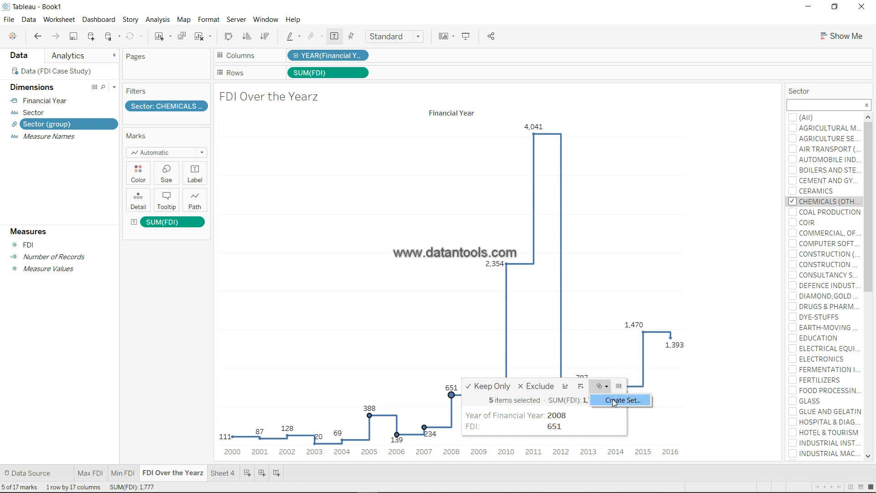
left_click(613, 400)
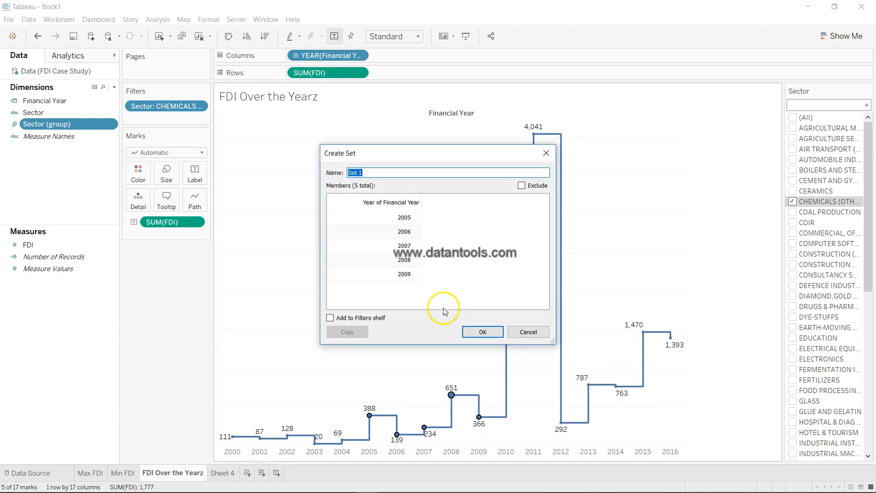
left_click_drag(442, 153, 564, 145)
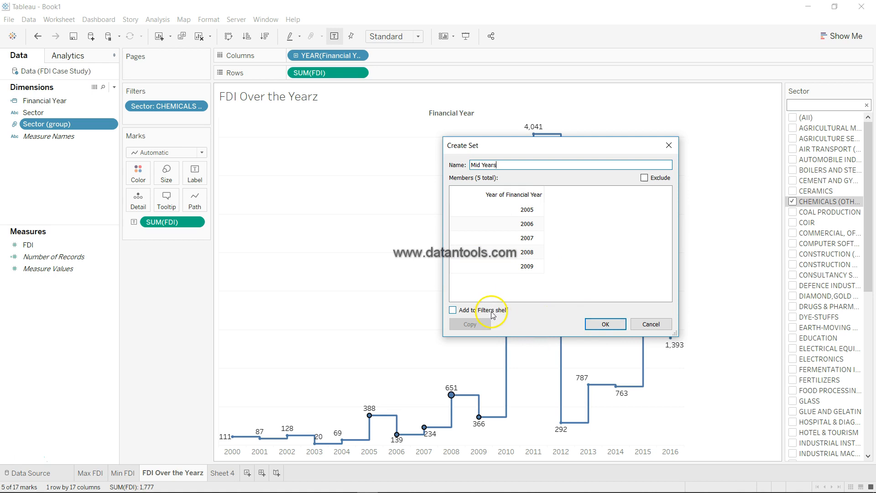
left_click(607, 323)
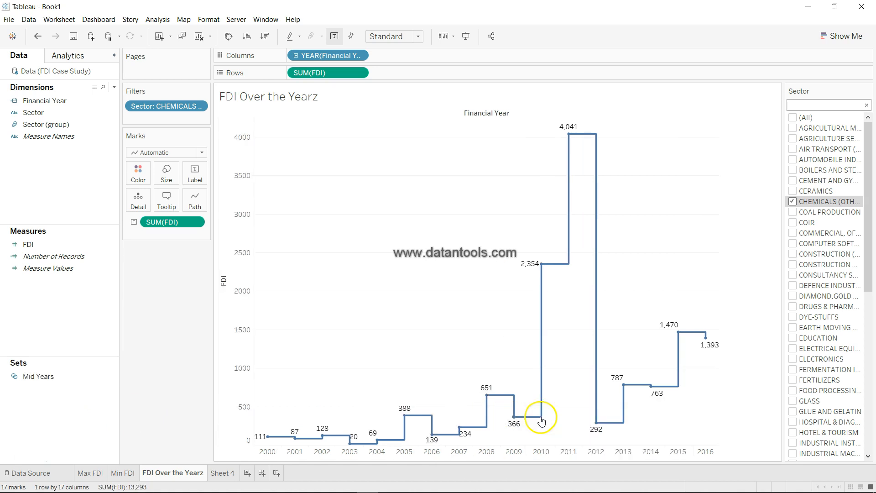
left_click(51, 376)
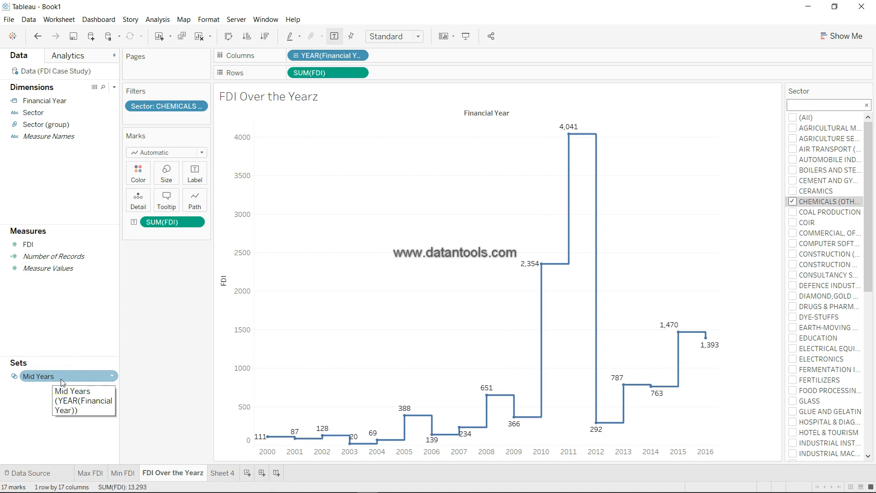
left_click(91, 124)
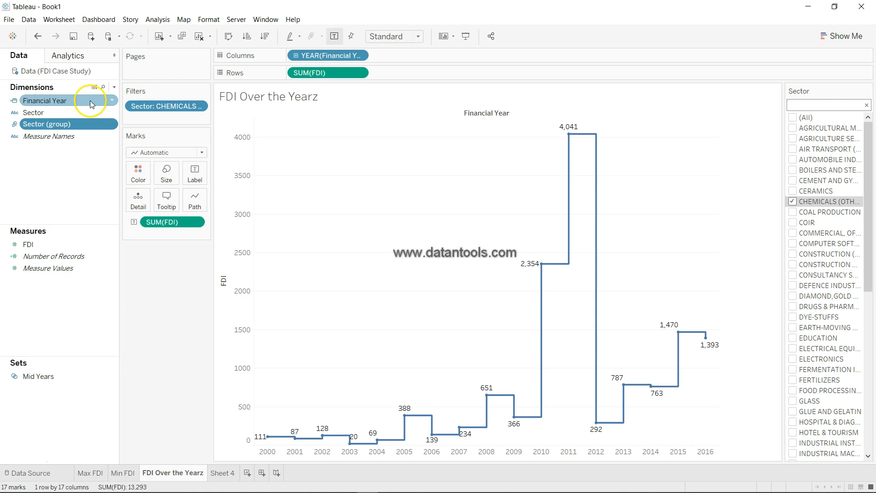
left_click(91, 101)
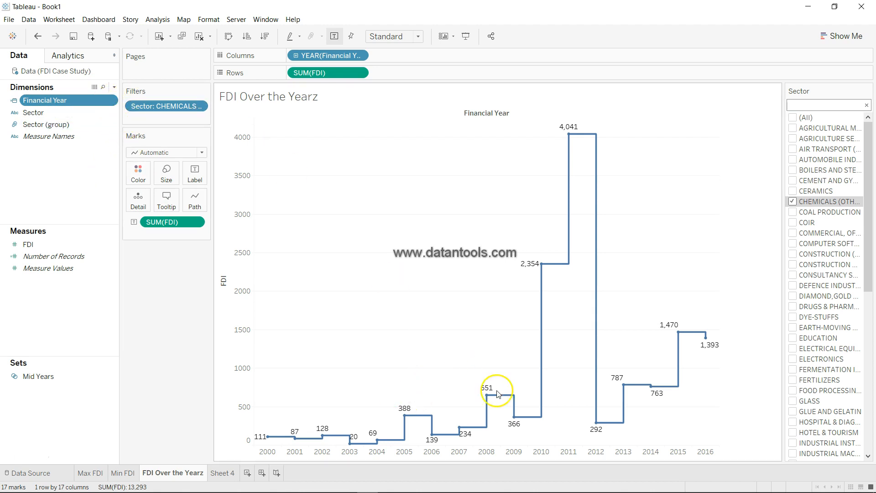
Step: Start a new set from the Financial Year dimension and name it FDI Over 1000
right_click(108, 101)
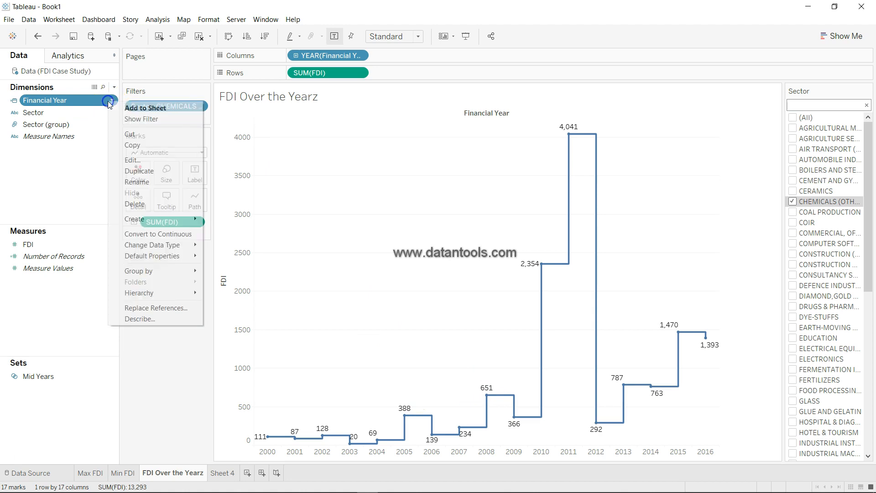
mouse_move(164, 219)
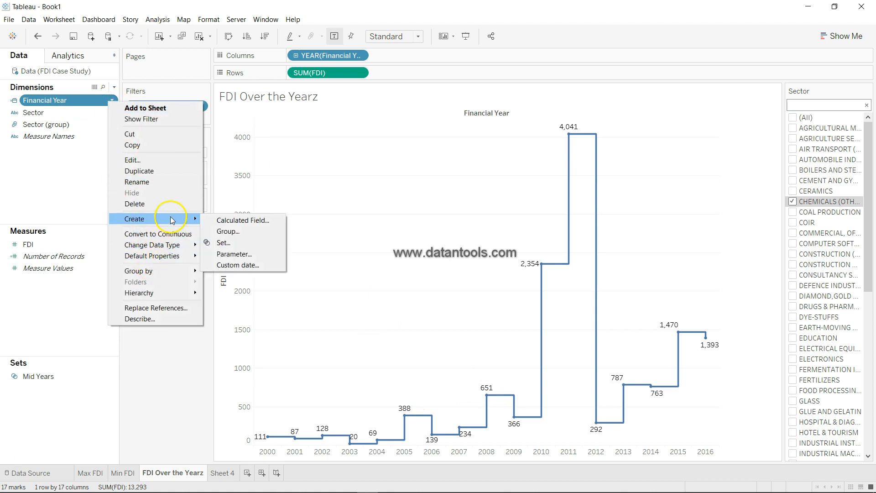
left_click(239, 242)
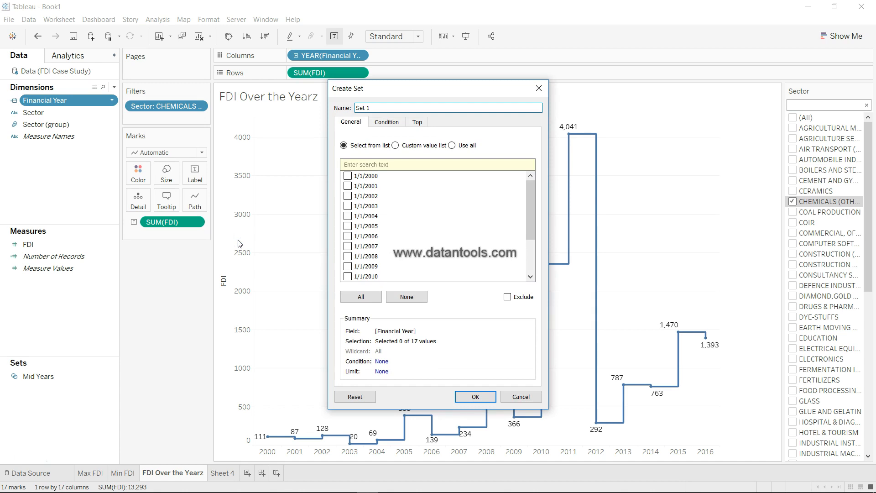
scroll(414, 255, "down", 2)
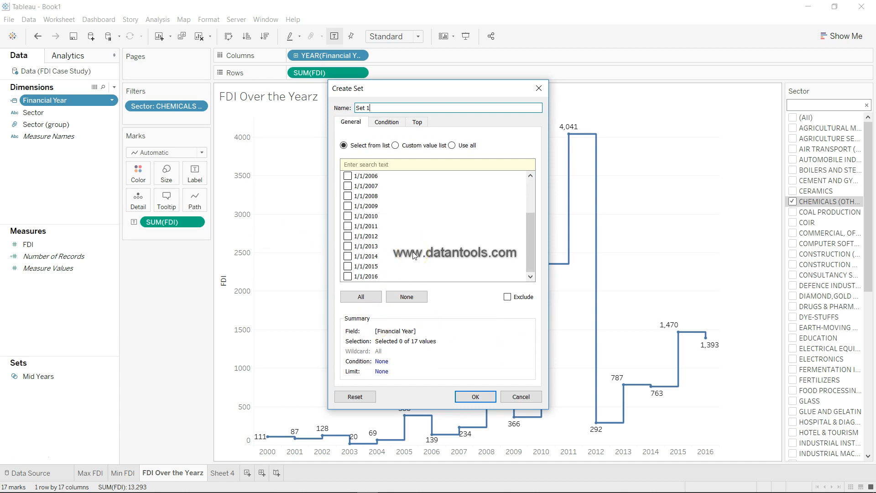
scroll(413, 255, "up", 2)
left_click(391, 123)
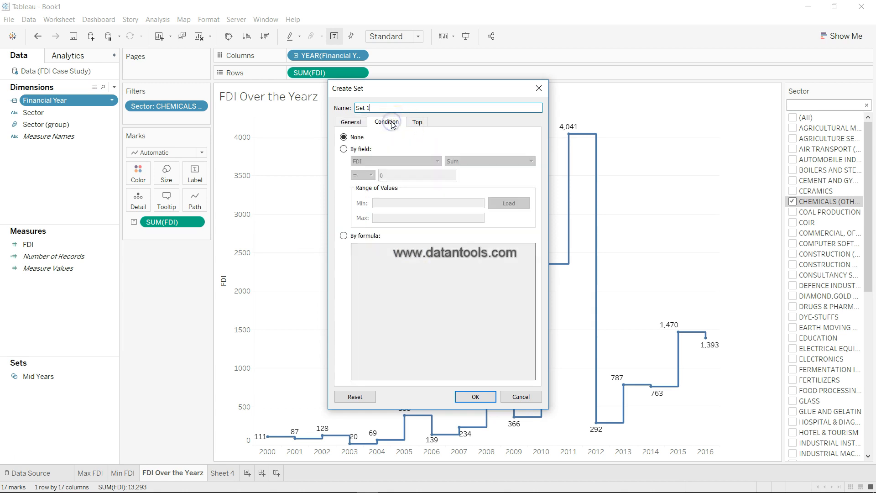
left_click_drag(390, 108, 359, 108)
Step: Define the set by a field condition of Sum of FDI = 1000 and create it
left_click(360, 151)
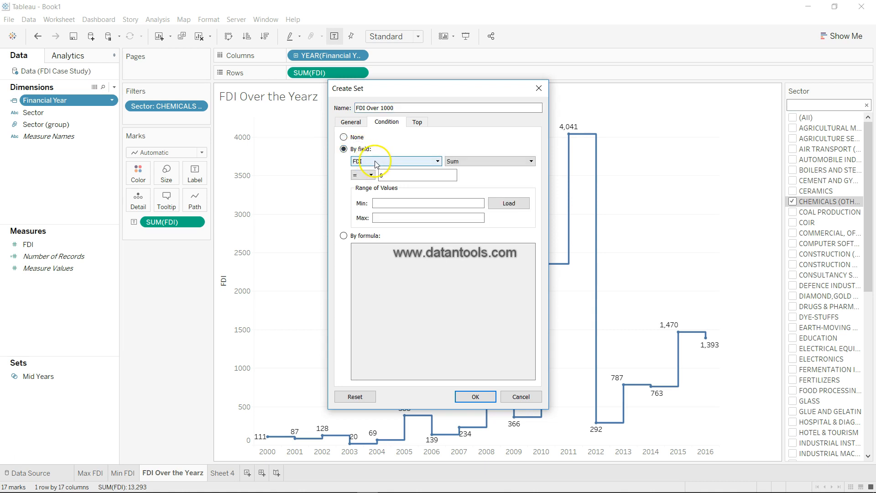
left_click_drag(392, 176, 370, 176)
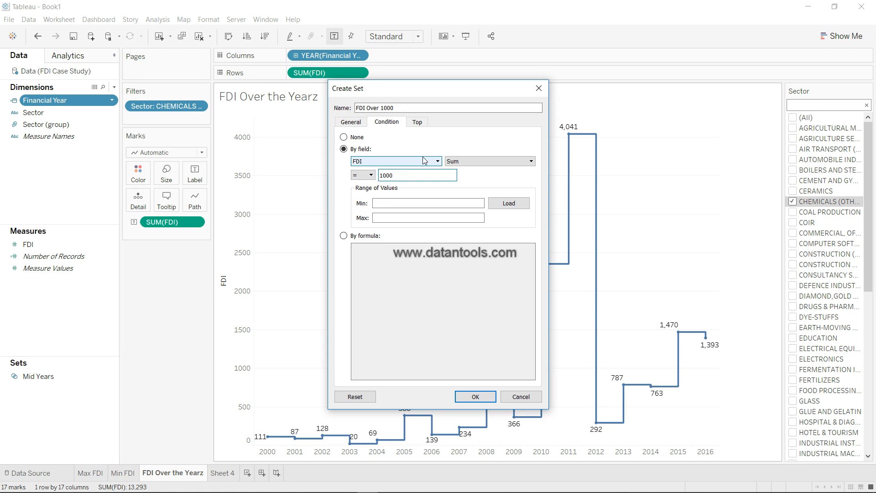
left_click(477, 396)
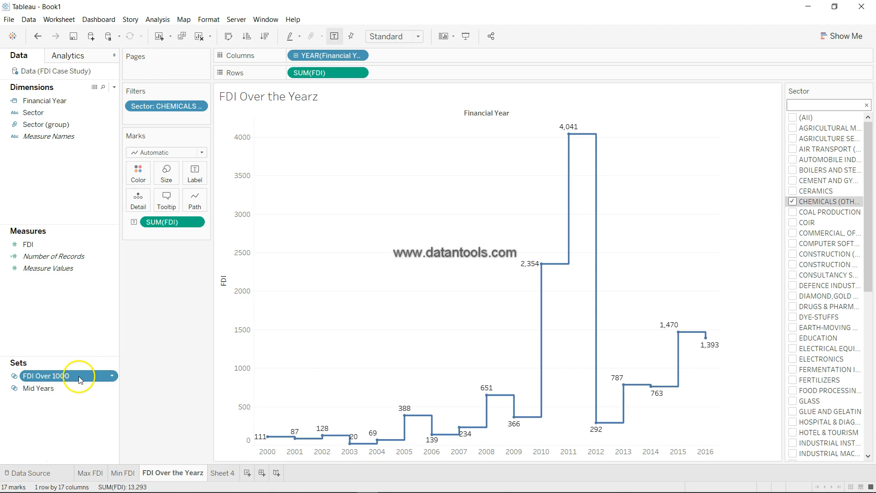
Step: Return to Sheet 4, check the options available for the FDI Over 1000 set, and view the start of the sector list
left_click(221, 472)
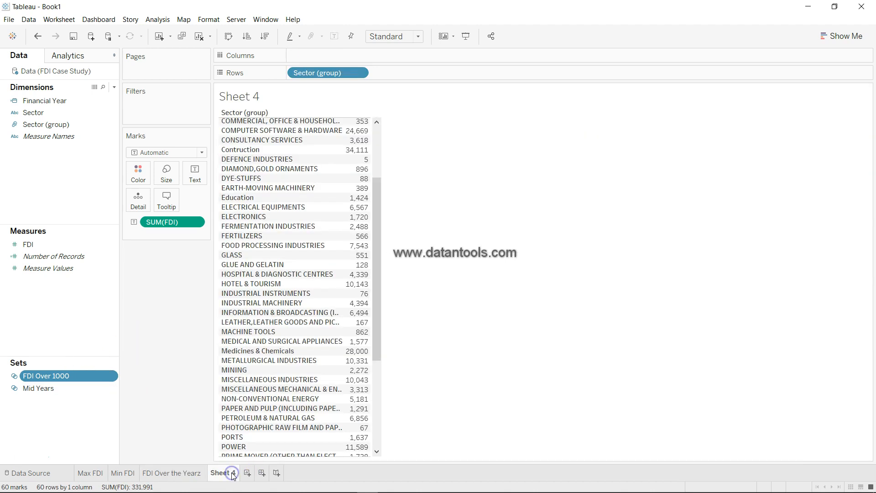
right_click(68, 376)
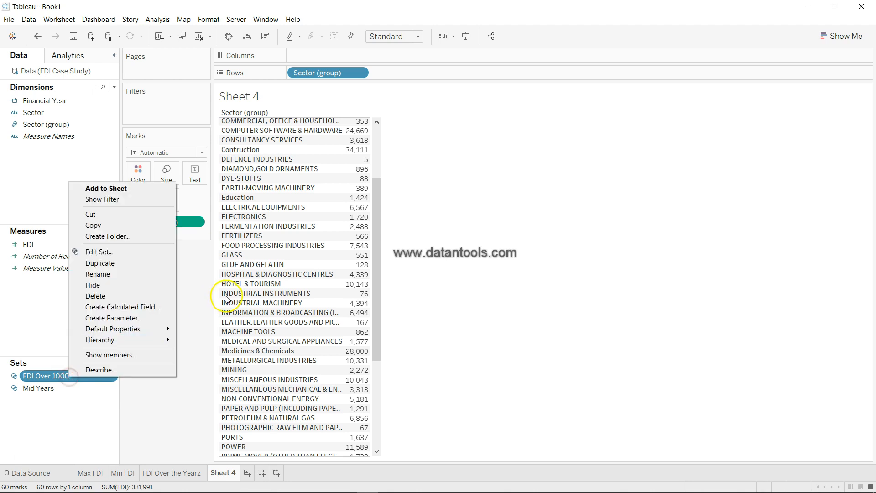
left_click(461, 192)
scroll(371, 251, "up", 3)
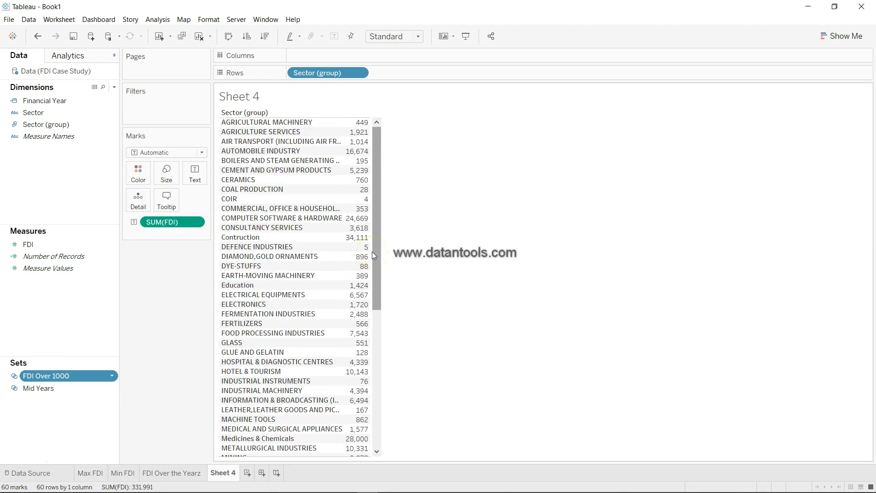
Step: Add the FDI Over 1000 set to the rows of Sheet 4 and replace Sector (group) with Sector
left_click_drag(83, 376, 412, 75)
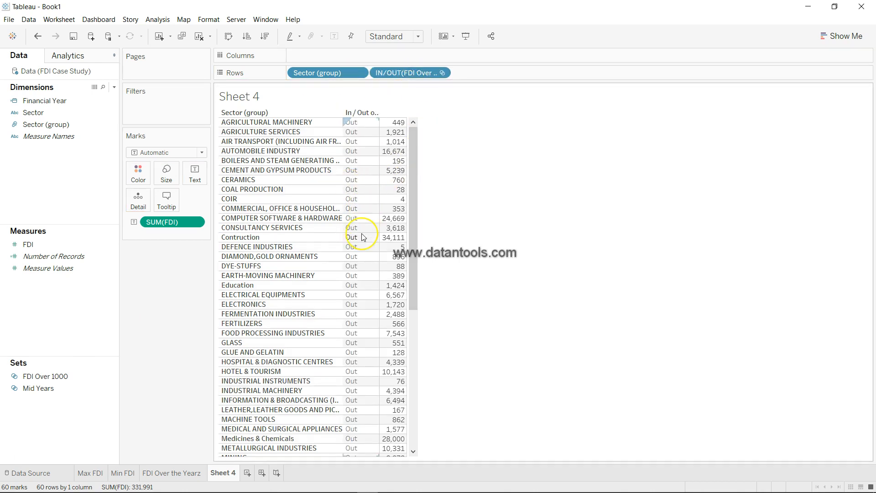
scroll(362, 236, "down", 3)
scroll(363, 236, "up", 3)
scroll(363, 237, "down", 8)
scroll(363, 237, "up", 8)
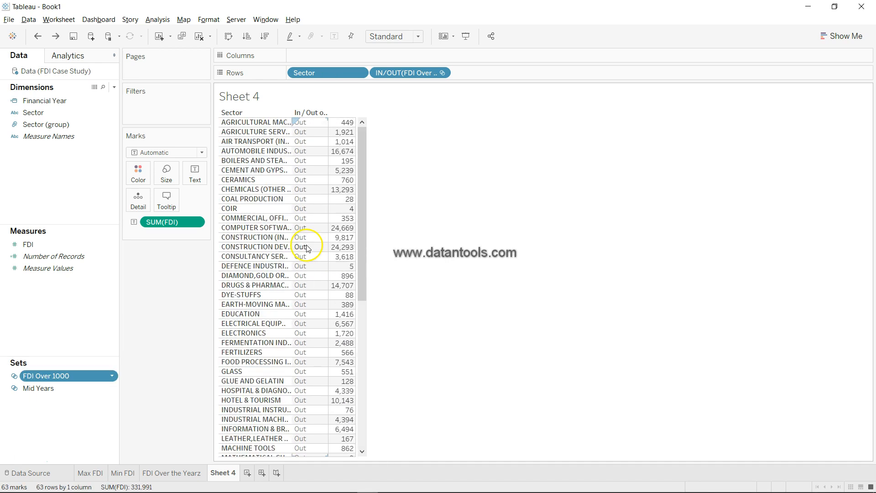
scroll(308, 249, "down", 2)
scroll(308, 248, "up", 1)
scroll(308, 249, "up", 2)
scroll(308, 248, "down", 8)
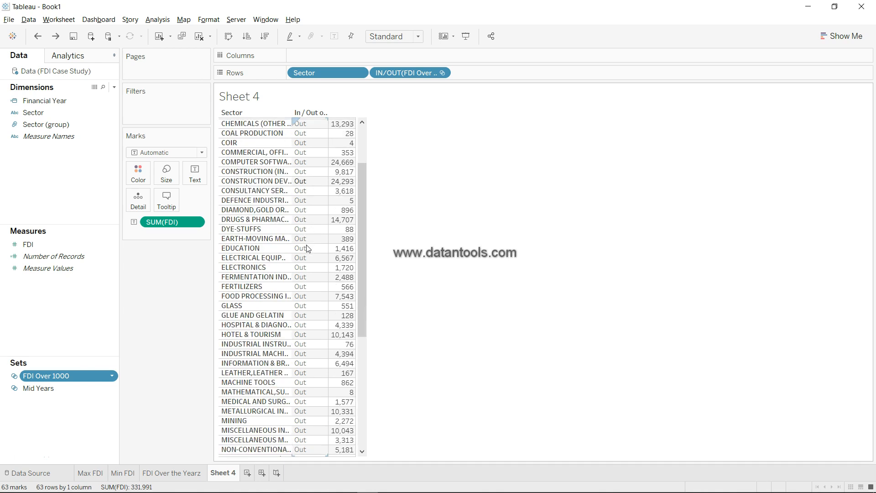
scroll(308, 249, "up", 8)
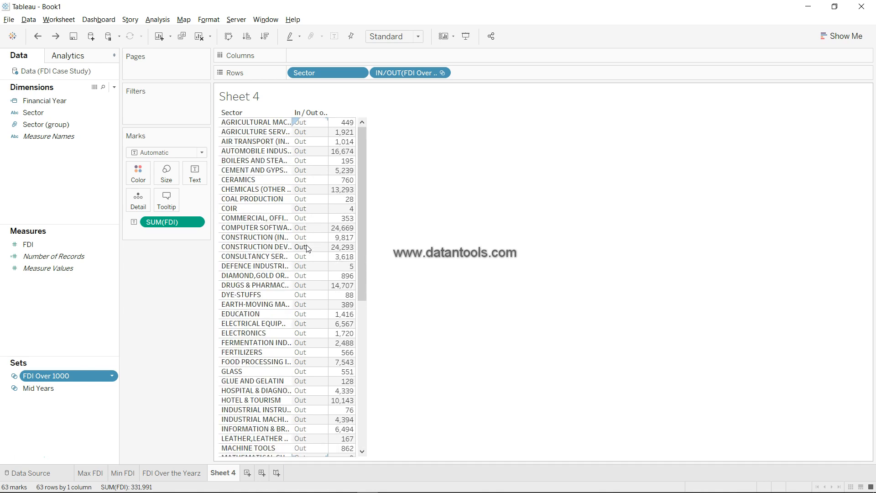
Step: Edit the FDI Over 1000 set so its condition is Sum of FDI >= 1,000, and review the In/Out values by sector
left_click(111, 375)
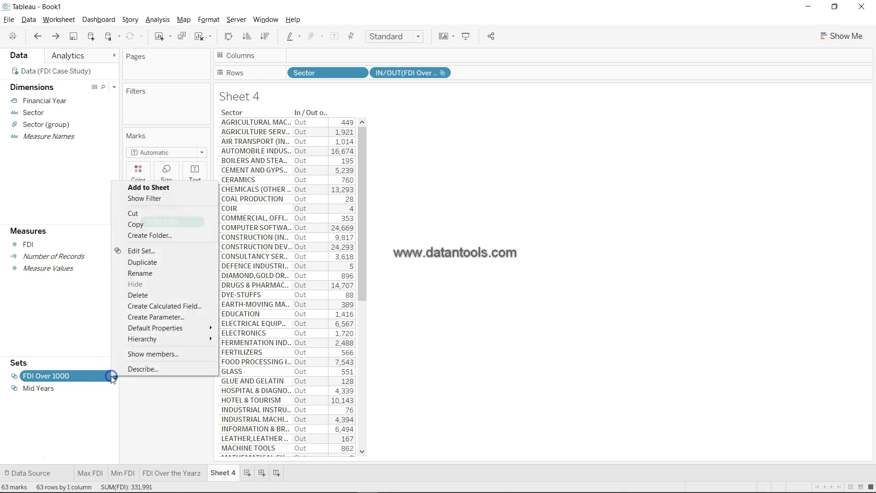
left_click(153, 251)
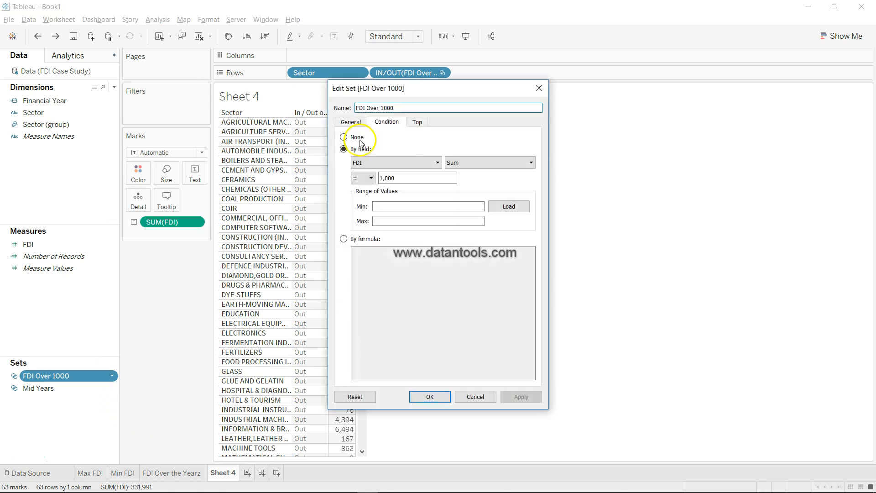
left_click(369, 179)
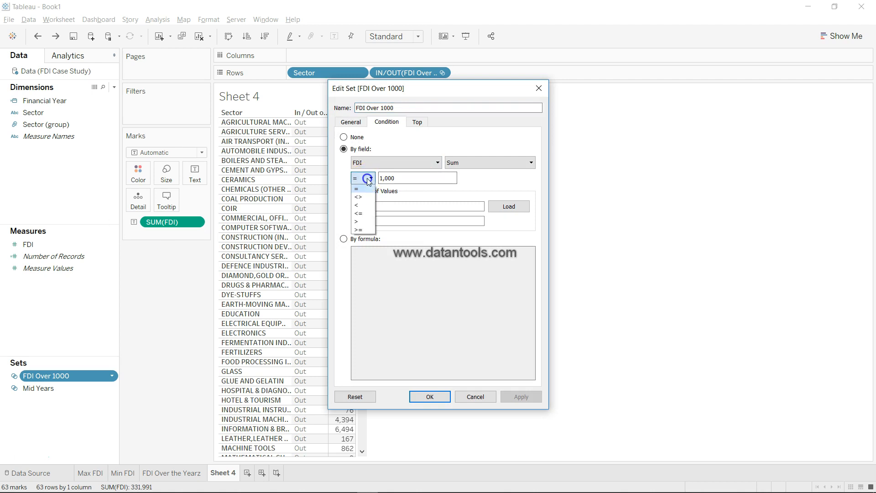
left_click(369, 230)
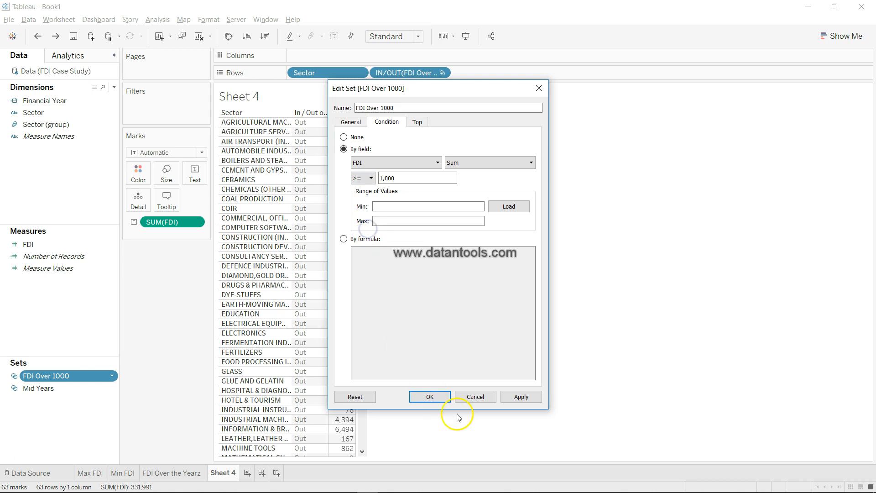
left_click(443, 397)
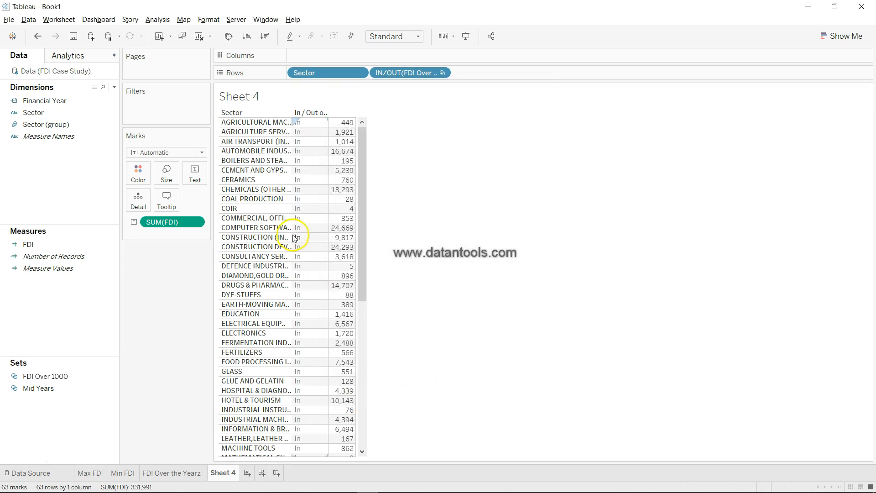
scroll(319, 316, "down", 5)
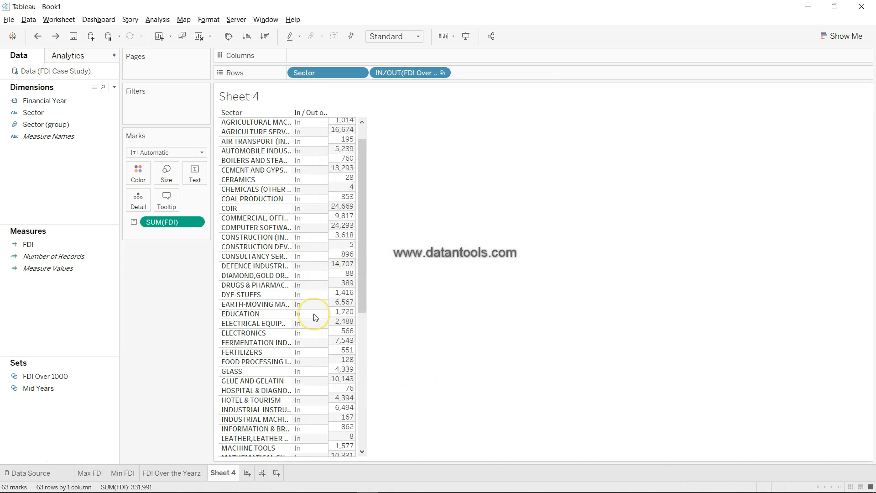
scroll(317, 317, "up", 5)
scroll(316, 318, "up", 1)
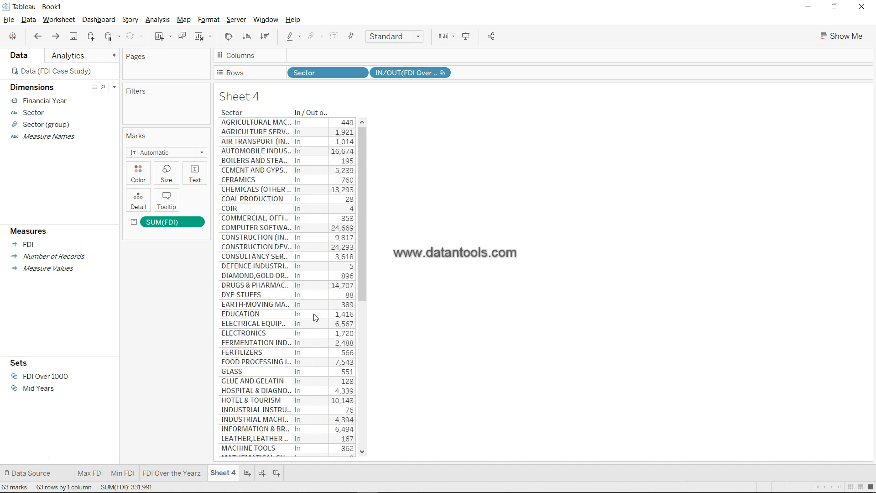
Step: Reopen the FDI Over 1000 set definition and check in its general summary which field it is based on
right_click(110, 375)
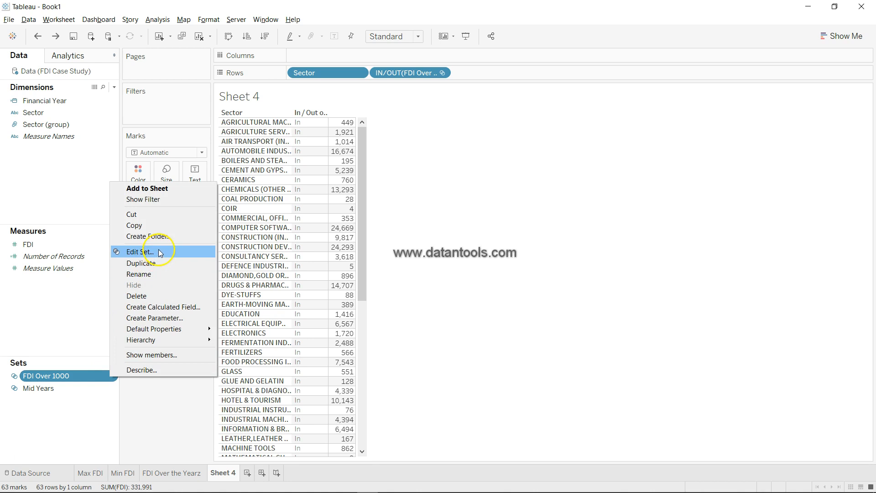
left_click(163, 246)
right_click(112, 376)
left_click(155, 251)
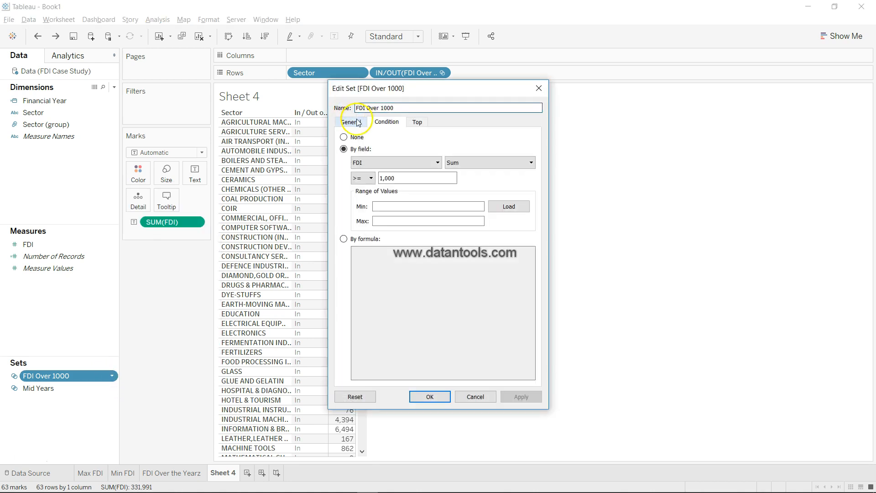
left_click(351, 122)
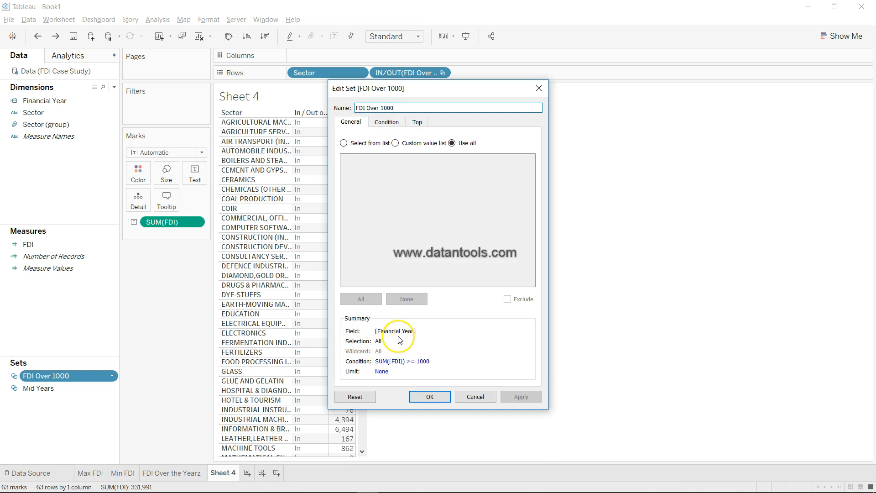
right_click(454, 89)
left_click(450, 90)
left_click_drag(431, 89, 490, 84)
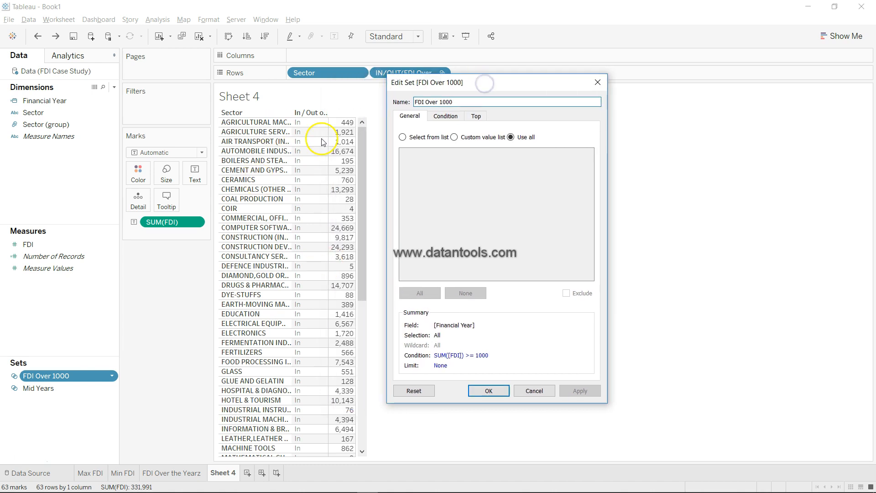
left_click(497, 392)
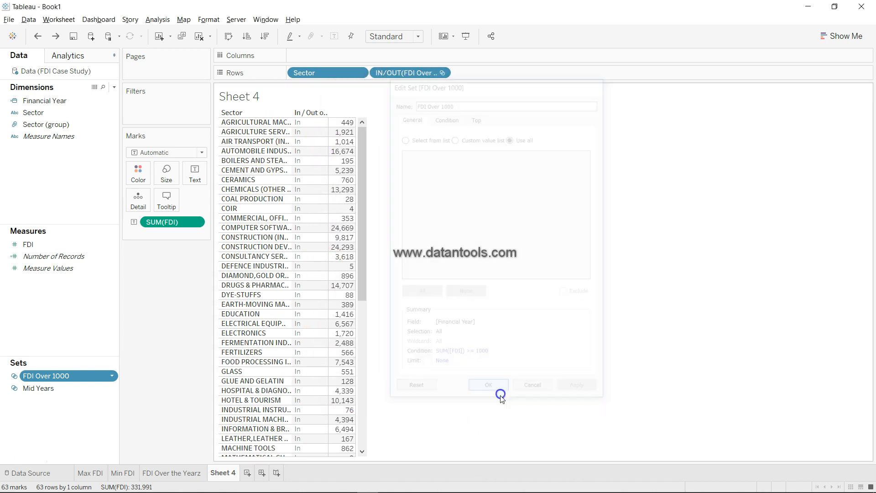
Step: Delete the FDI Over 1000 set that is based on Financial Year
left_click(111, 375)
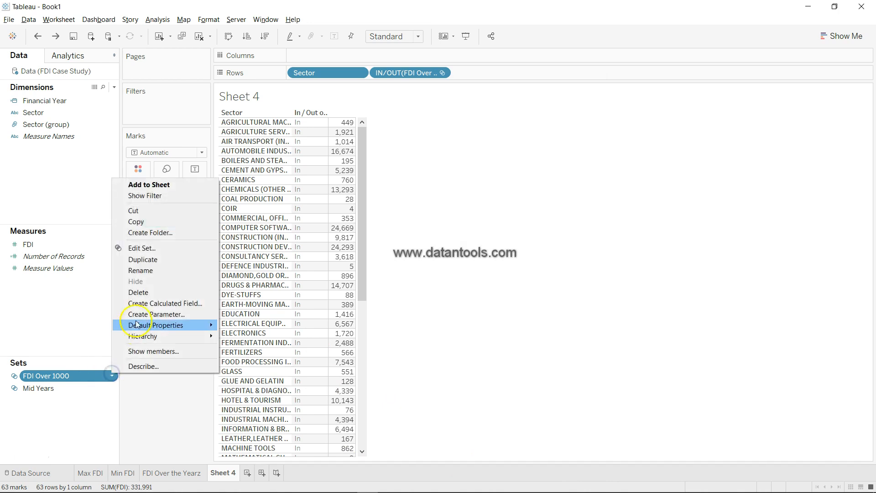
left_click(156, 292)
left_click(479, 294)
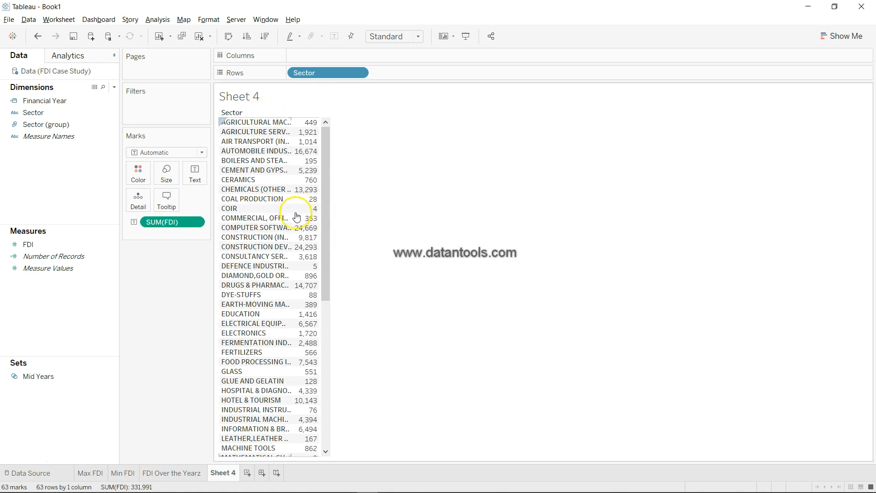
Step: Start a new set from the Sector dimension and name it FDI Over 1000
left_click(86, 137)
left_click(101, 113)
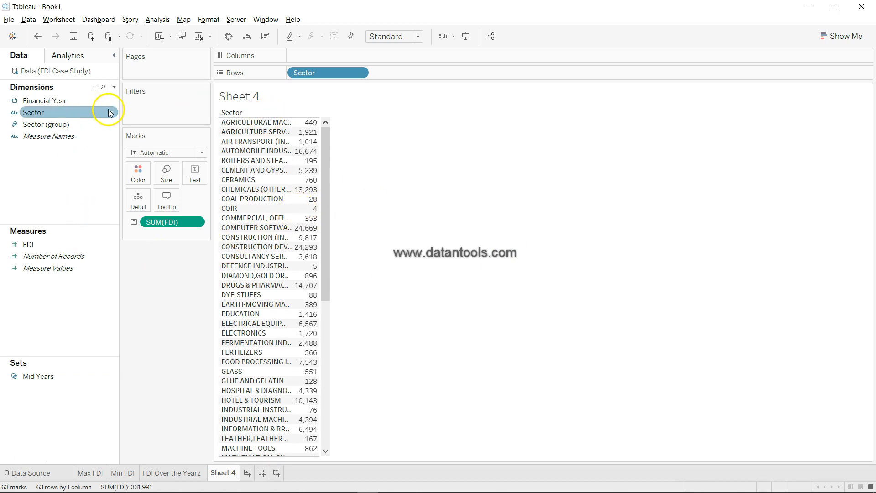
right_click(112, 118)
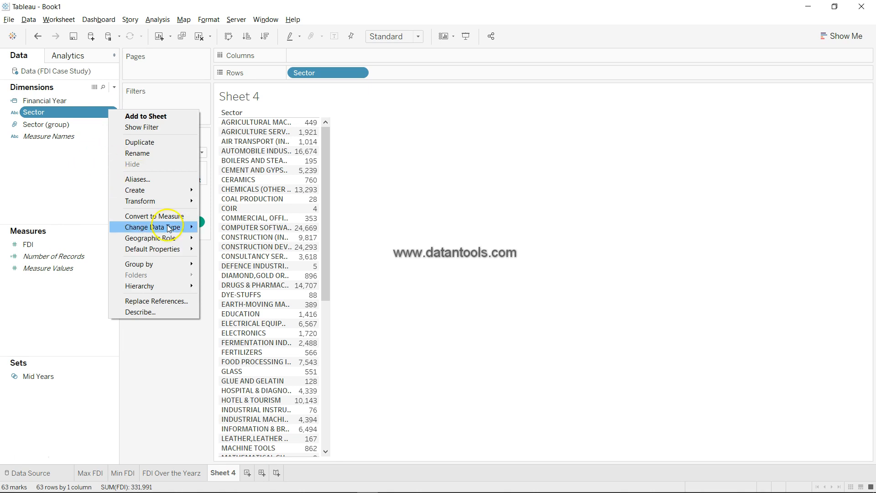
mouse_move(175, 194)
left_click(229, 213)
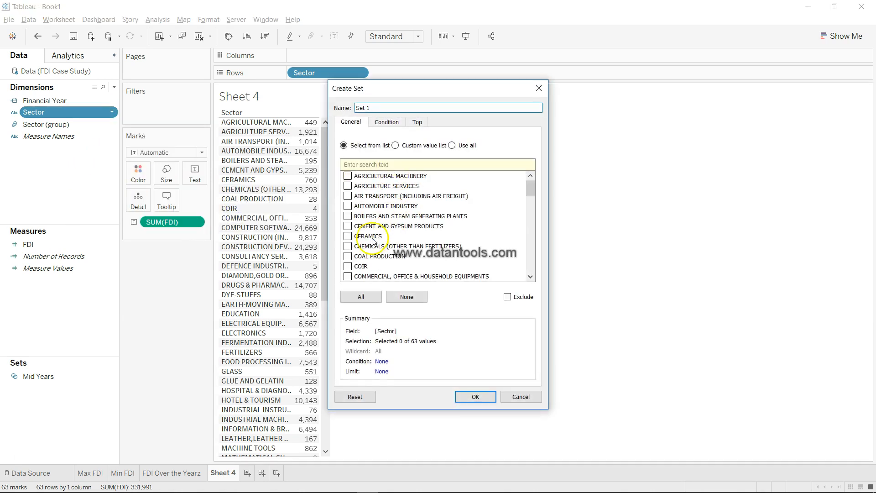
left_click(395, 123)
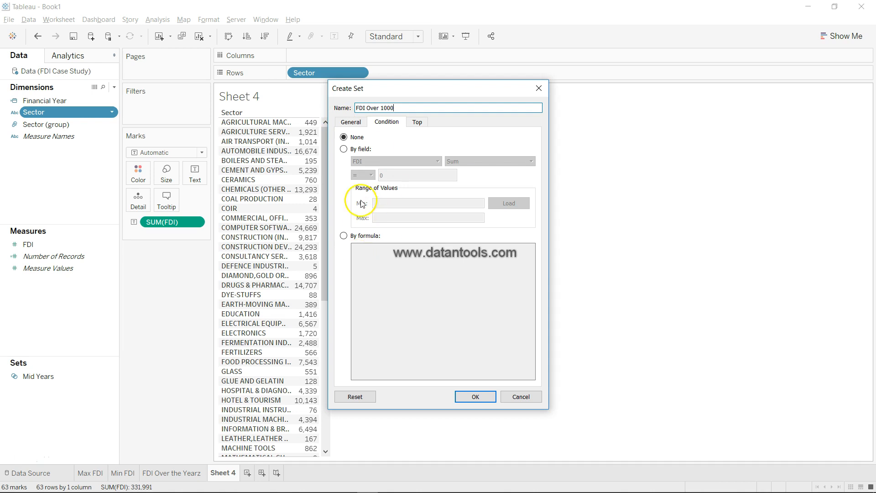
Step: Define the Sector set by a field condition of Sum of FDI >= 1000 and create it
left_click(344, 150)
left_click(364, 177)
left_click(368, 226)
left_click_drag(390, 177, 353, 178)
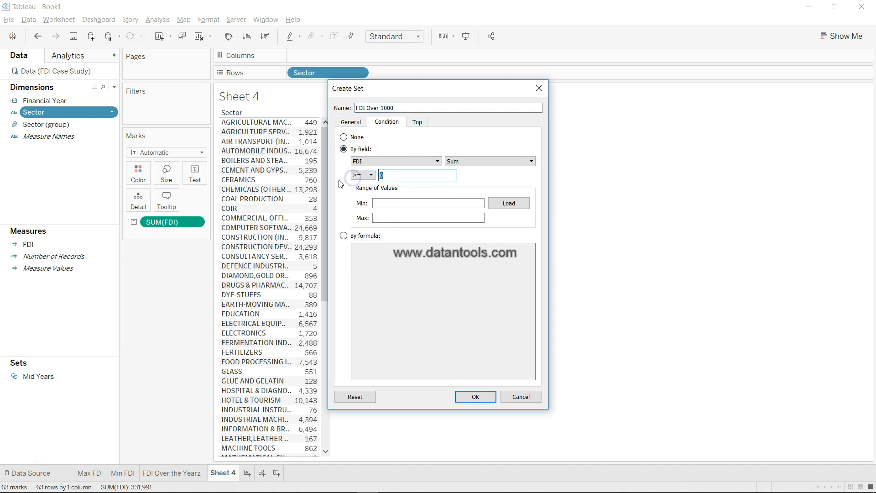
type("1000")
left_click(475, 398)
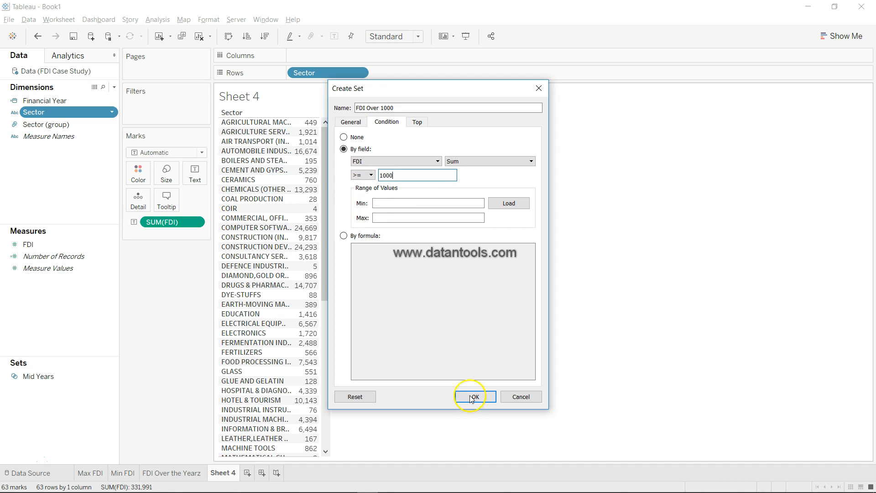
left_click(472, 398)
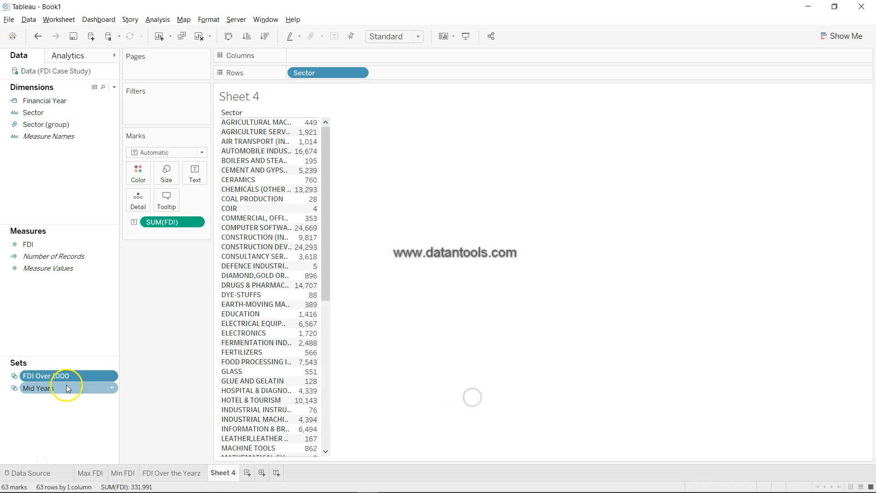
Step: Place the new FDI Over 1000 set after Sector in the rows and compare the In/Out labels with the FDI values
left_click_drag(67, 377, 402, 77)
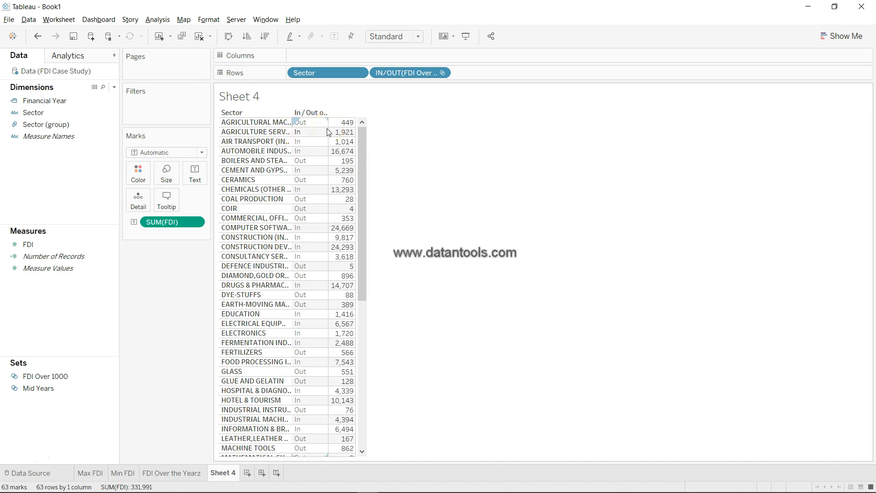
scroll(322, 205, "down", 4)
scroll(321, 206, "down", 3)
scroll(322, 205, "up", 7)
scroll(307, 329, "down", 9)
scroll(306, 331, "up", 9)
scroll(307, 330, "down", 9)
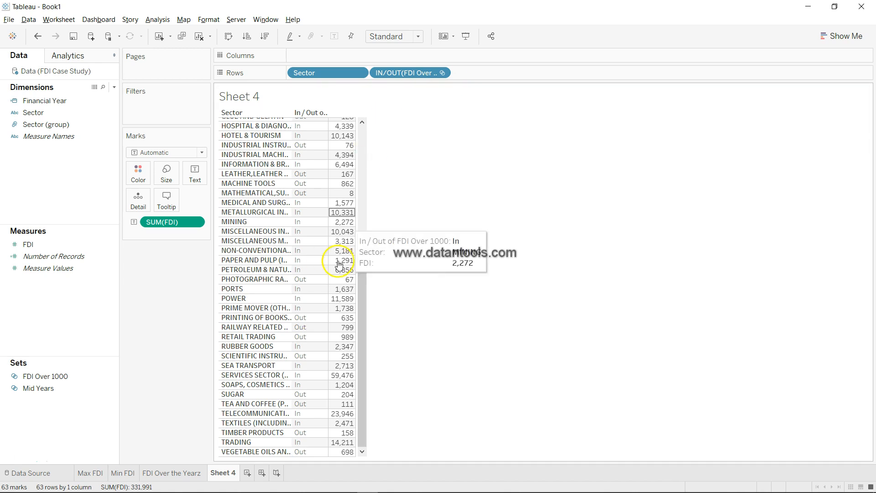
scroll(313, 184, "up", 10)
Step: Move the FDI Over 1000 set from the rows to the mark color and make the Out members red
left_click_drag(392, 73, 130, 174)
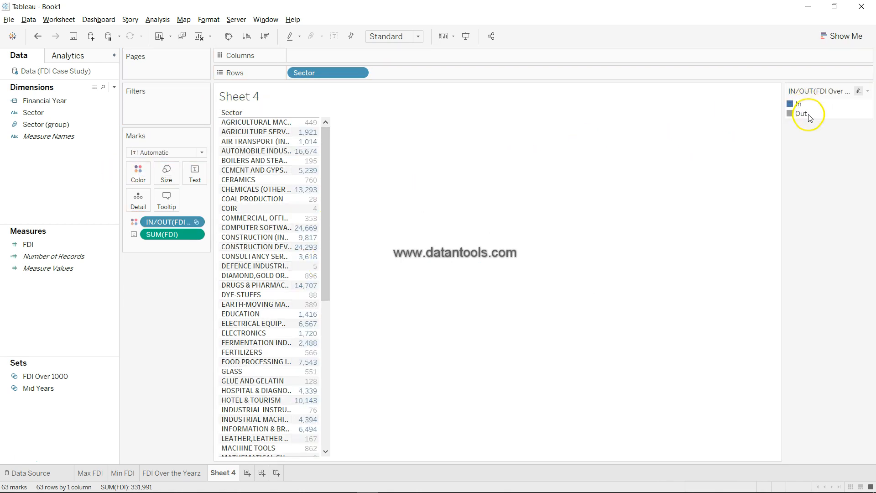
mouse_move(307, 142)
left_click(142, 175)
left_click(164, 207)
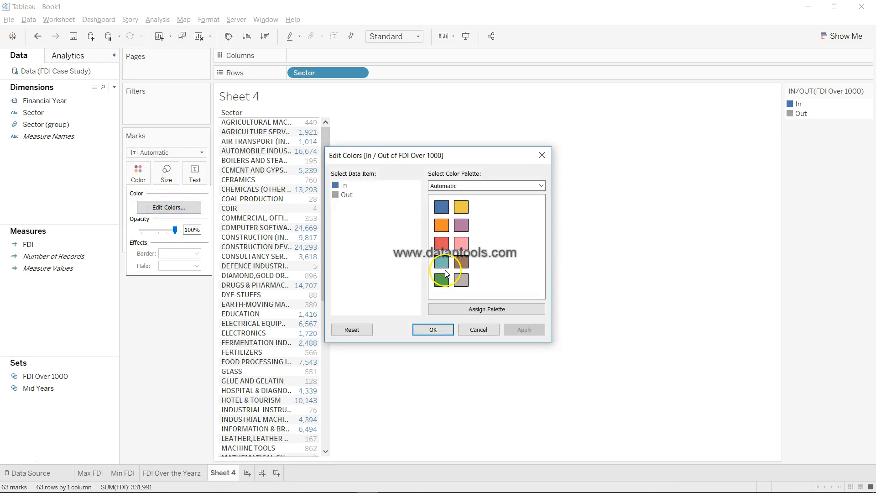
left_click(347, 195)
left_click(442, 243)
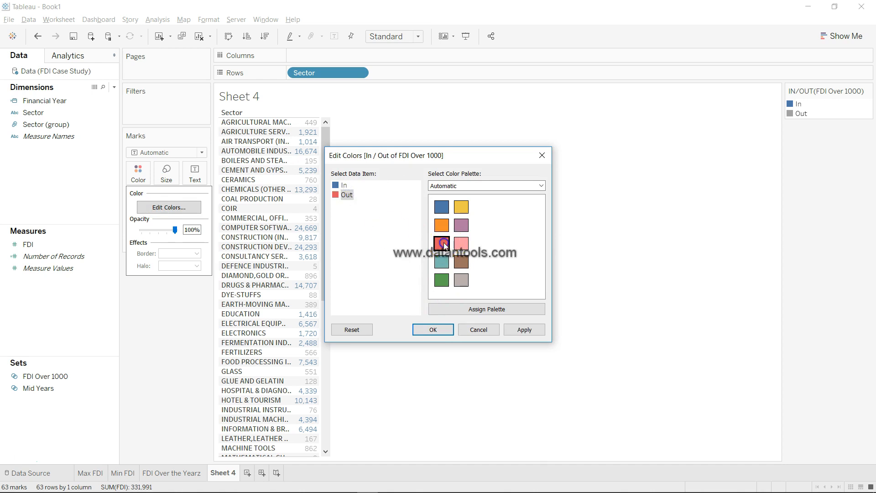
left_click(517, 329)
left_click(433, 330)
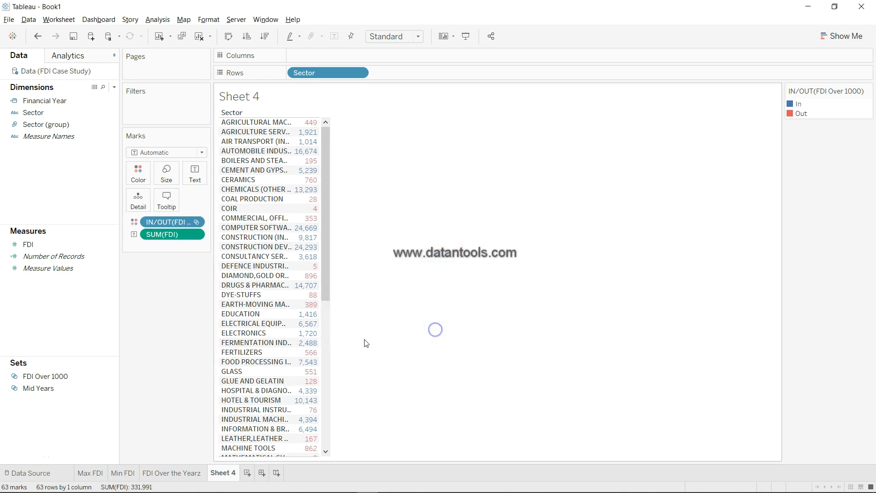
Step: Examine the In and Out coloring of the FDI values through the whole sector list, including the boilers and steam generating plants value
scroll(278, 342, "down", 5)
scroll(278, 342, "down", 4)
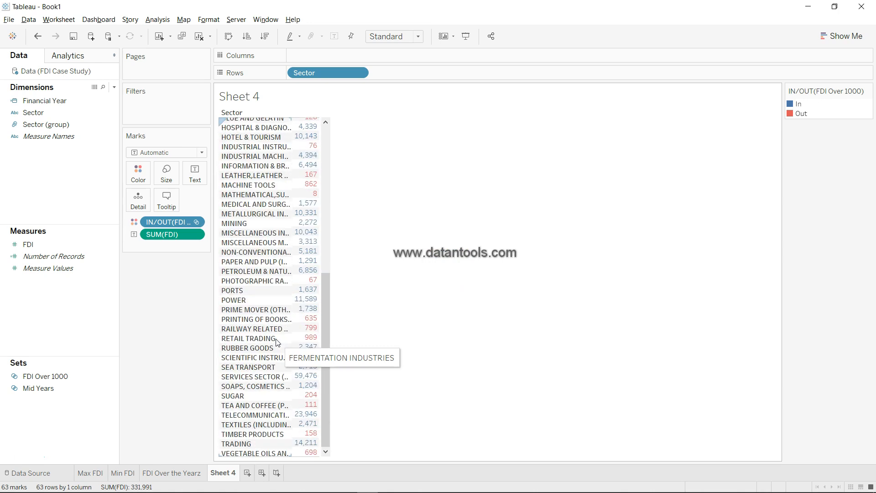
scroll(278, 342, "up", 9)
mouse_move(314, 164)
left_click(312, 163)
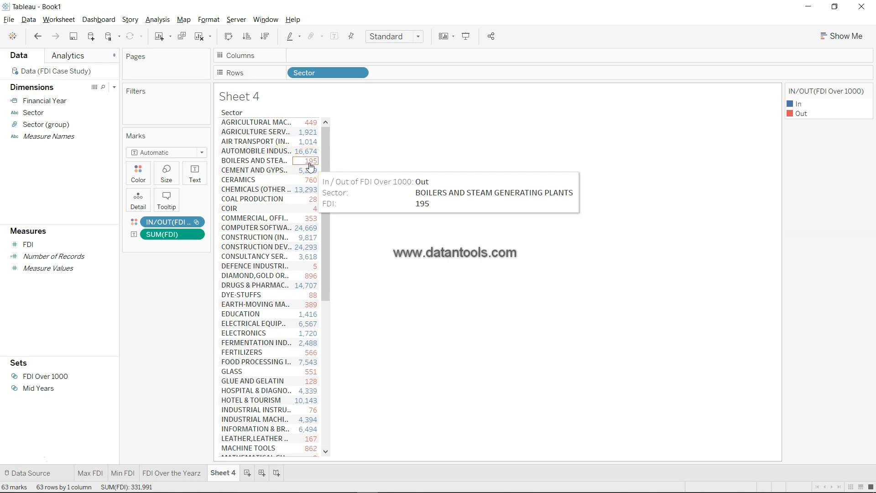
scroll(295, 289, "down", 10)
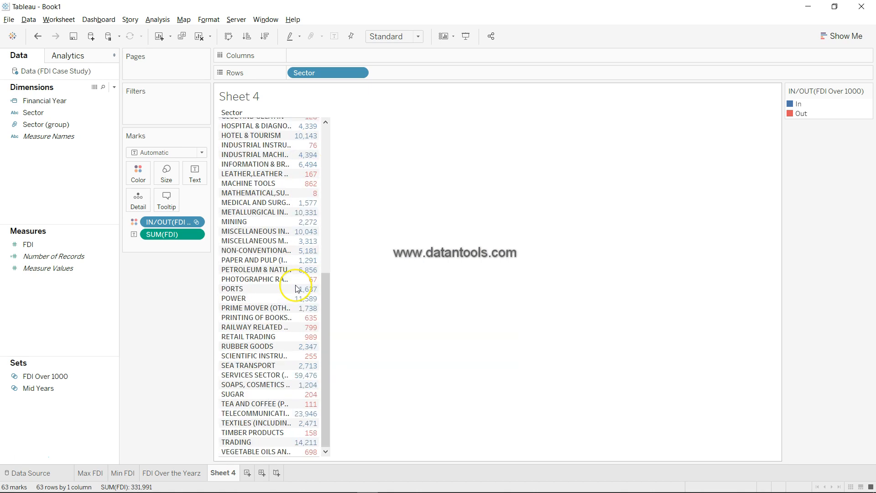
scroll(296, 289, "up", 10)
left_click(459, 236)
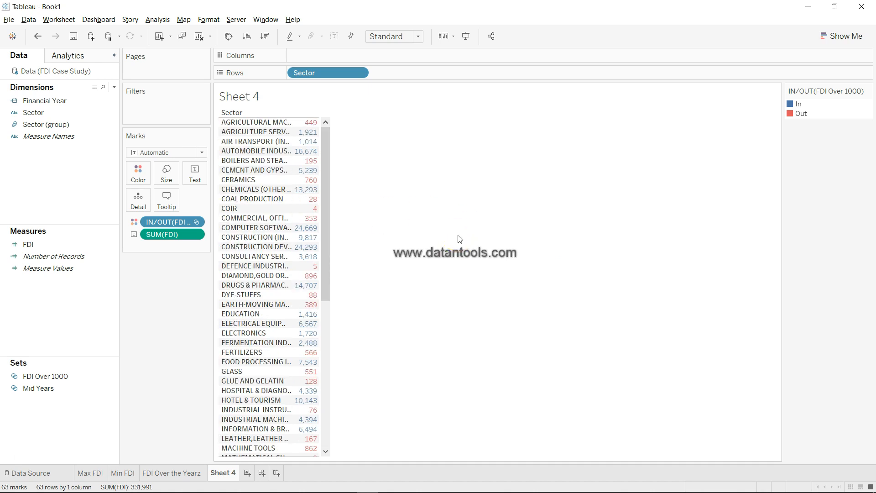
Step: Look over the blue and red FDI values further down the sector list once more
scroll(306, 371, "down", 10)
scroll(305, 370, "up", 3)
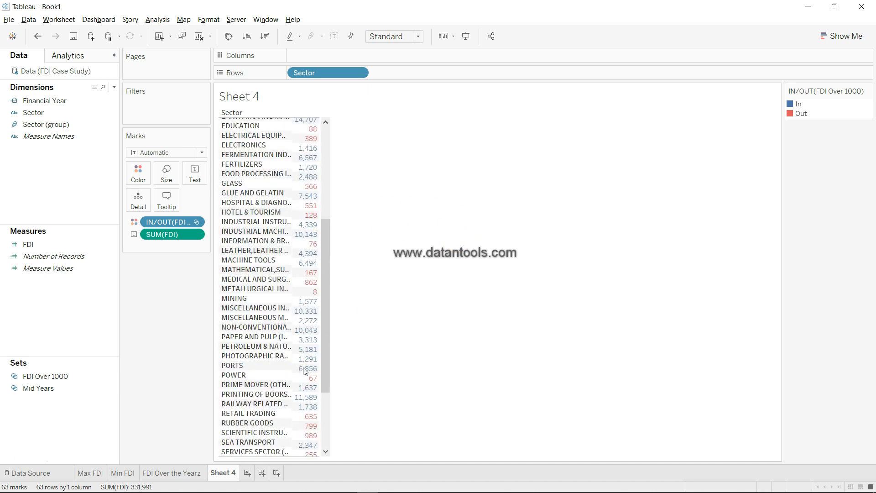
scroll(305, 371, "up", 6)
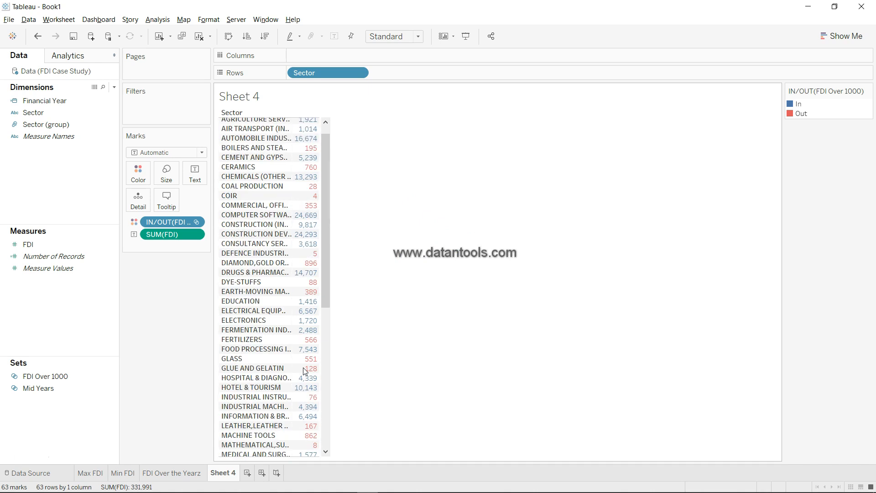
Step: Switch to the FDI Case Study workbook in Excel and review questions 5 to 9, checking the Max FDI sheet in Tableau for question 9
key("alt+Tab")
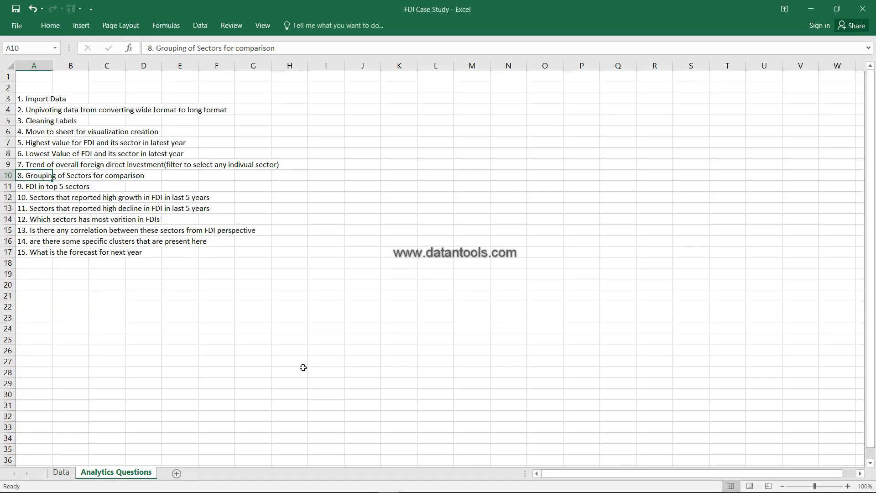
left_click(29, 187)
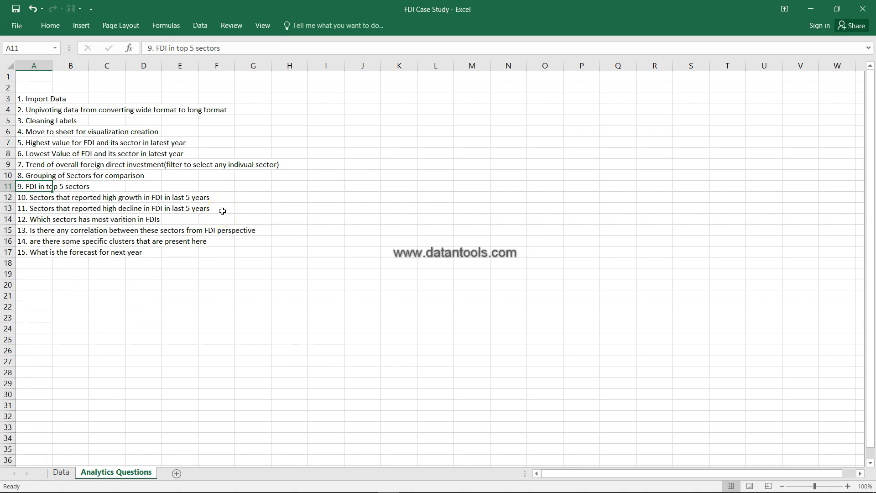
key("alt+Tab")
left_click(91, 473)
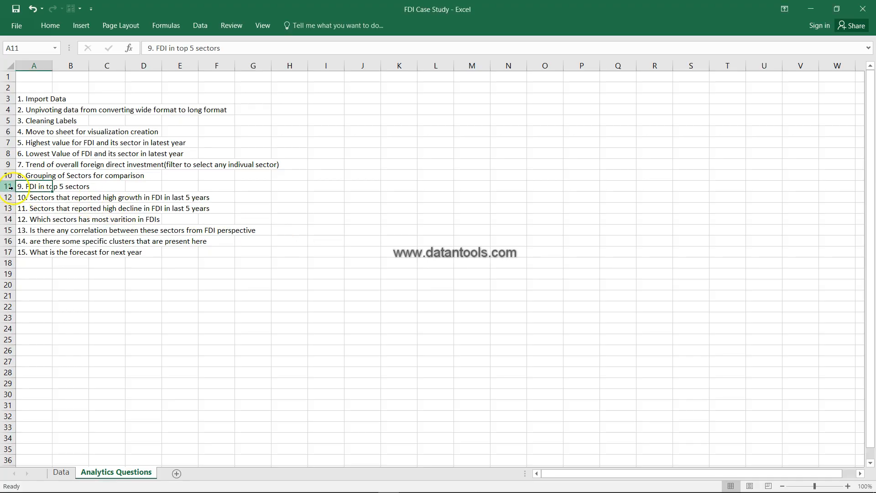
left_click_drag(10, 187, 8, 143)
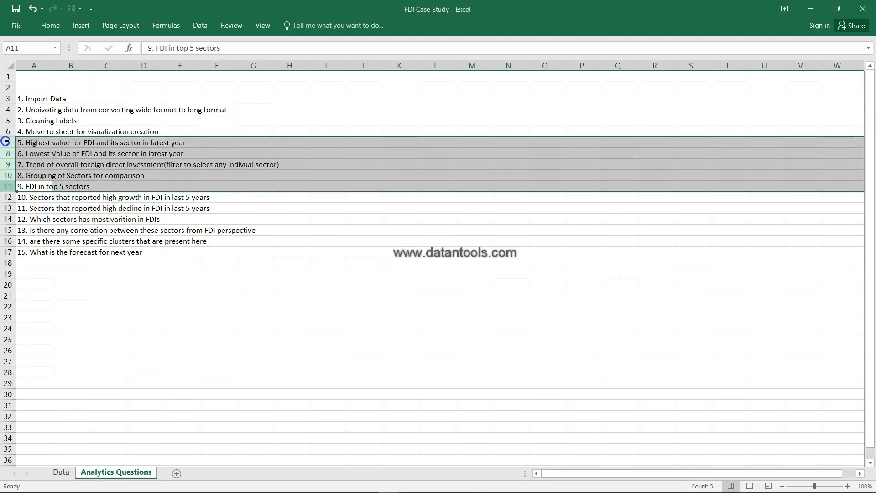
left_click(9, 142)
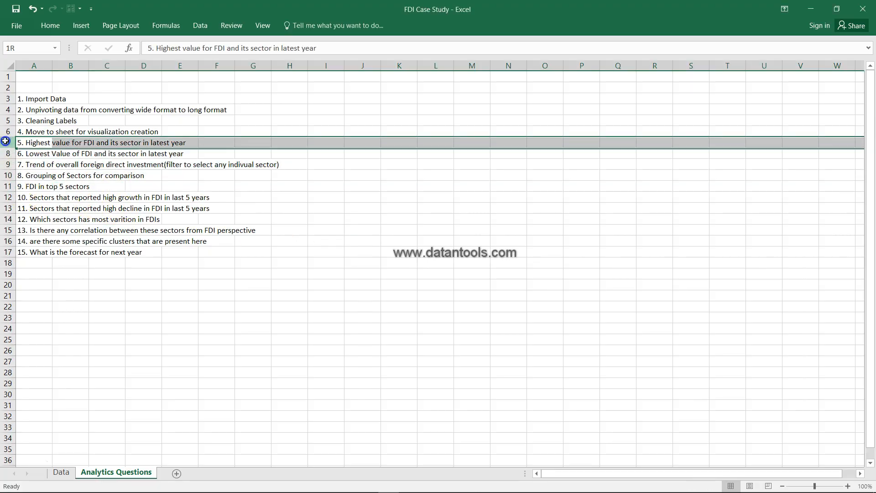
Step: Review analytics questions 10 to 12 on sectors with high FDI growth, high decline and most variation
left_click(23, 198)
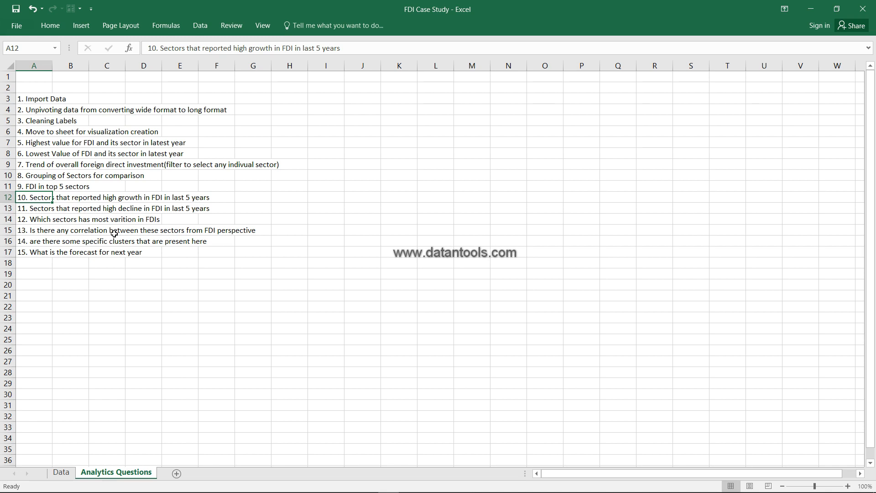
key("Down")
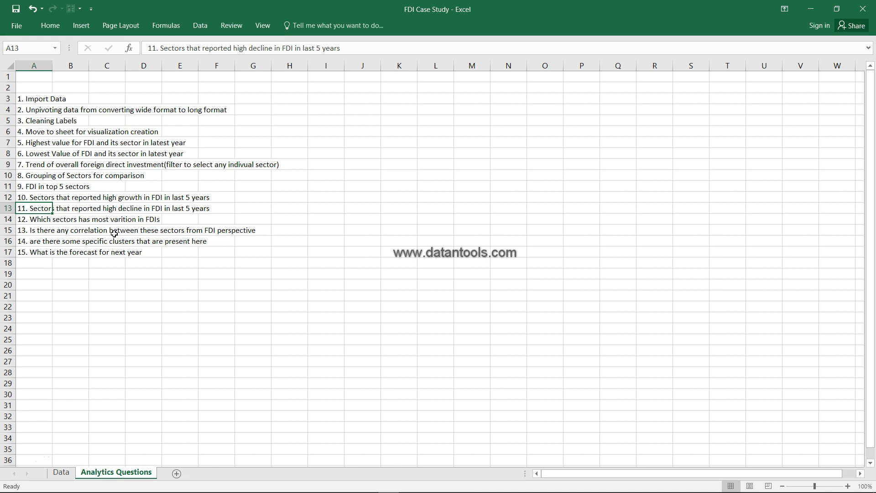
key("shift+Up")
key("Return")
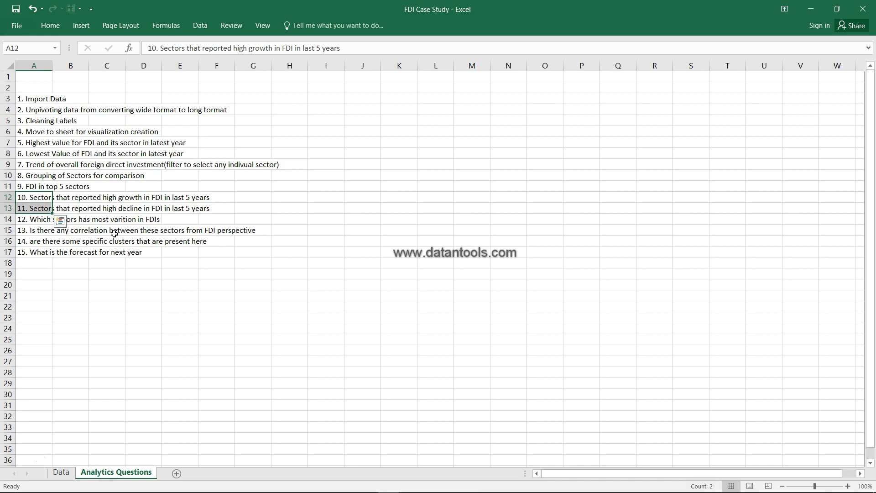
left_click(28, 220)
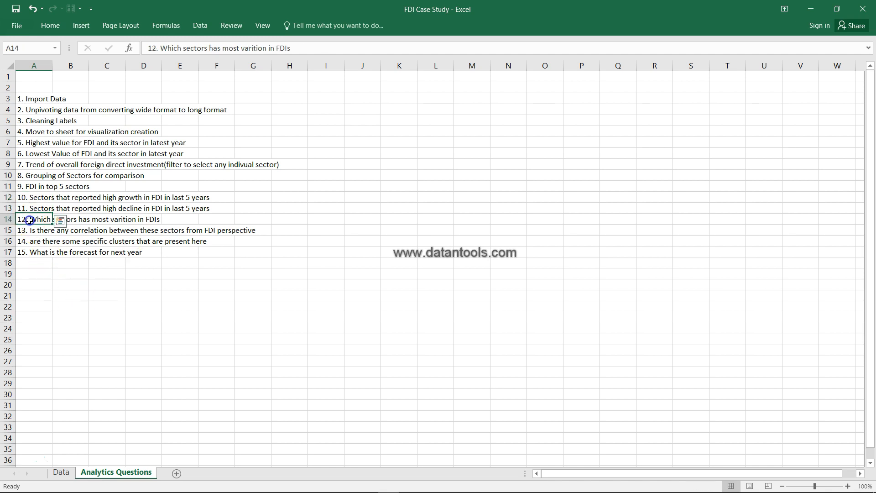
left_click_drag(31, 196, 33, 207)
Step: Switch back to Tableau and rename Sheet 4 as Grouping / Sets
key("alt+Tab")
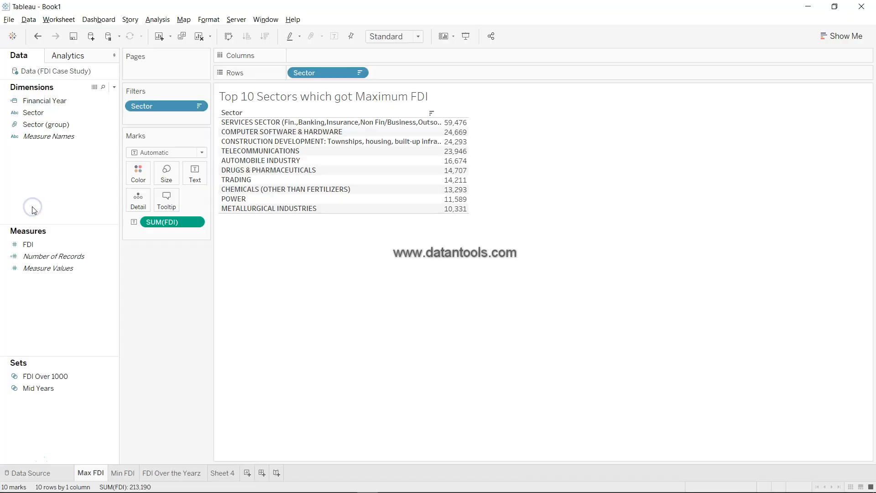
left_click(229, 478)
double_click(226, 475)
type("Grouping /")
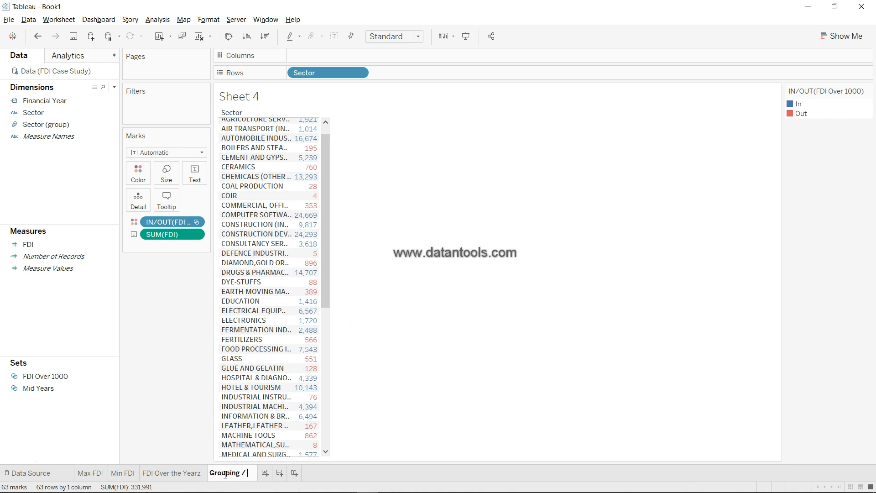
type(" Sets")
key("Return")
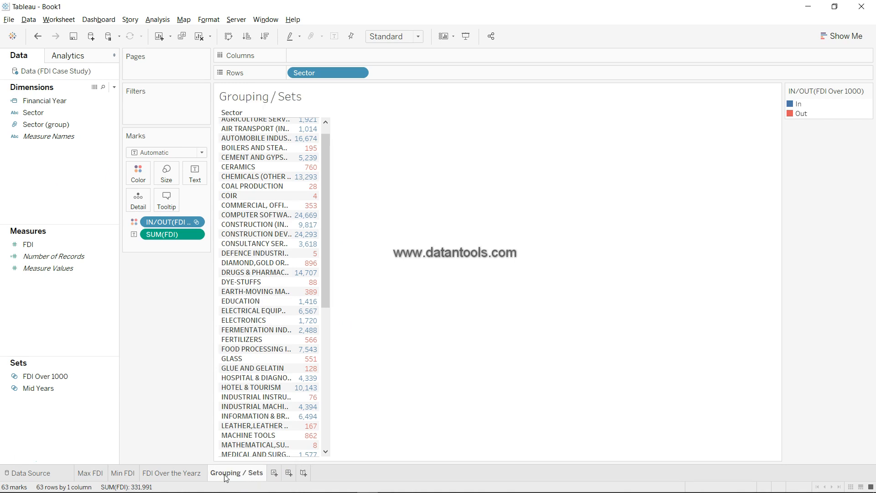
Step: Add a new worksheet and name it Hight Growth FDI Sectors
left_click(274, 474)
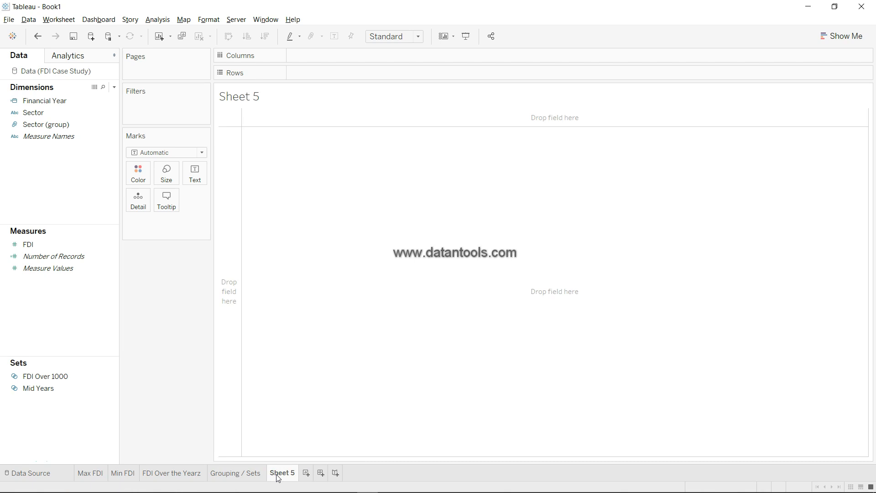
double_click(277, 473)
type("Hight Growt")
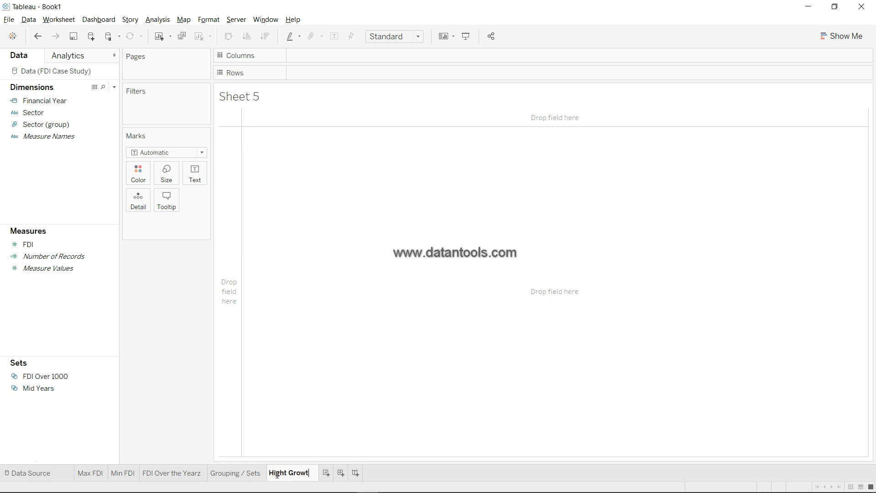
type("h FDI Sectors")
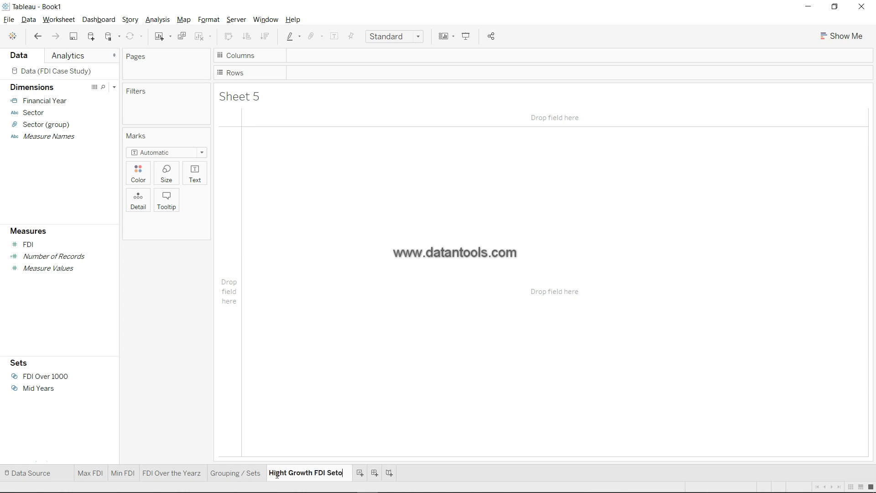
key("Return")
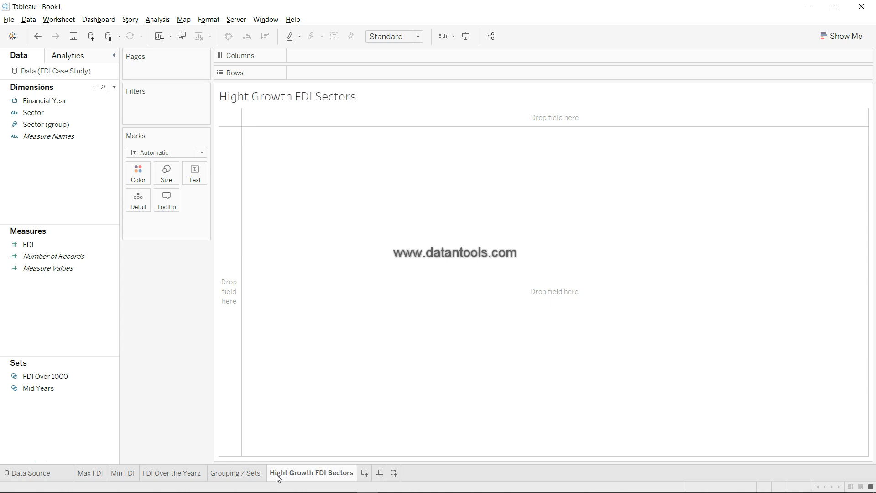
Step: Build a table with Sector in the rows, the year of Financial Year in the columns and FDI as the values
left_click(73, 115)
left_click_drag(74, 116, 328, 72)
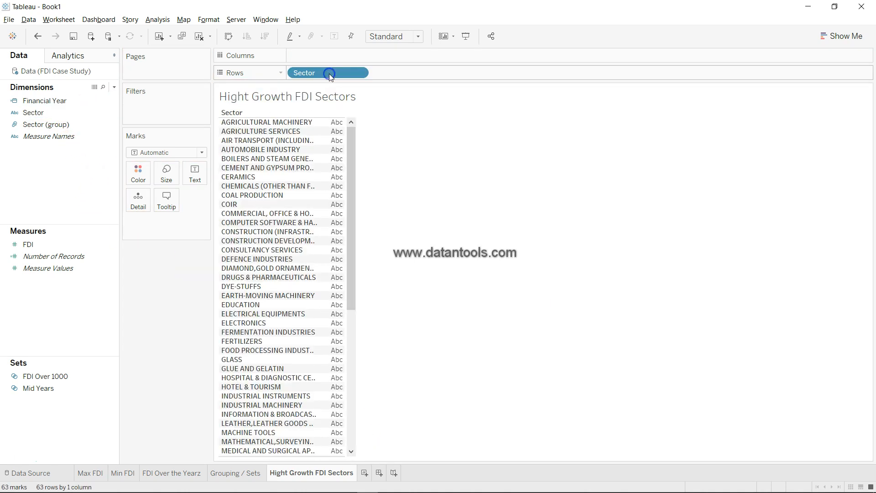
left_click_drag(57, 101, 356, 54)
left_click(69, 246)
left_click_drag(69, 250, 449, 258)
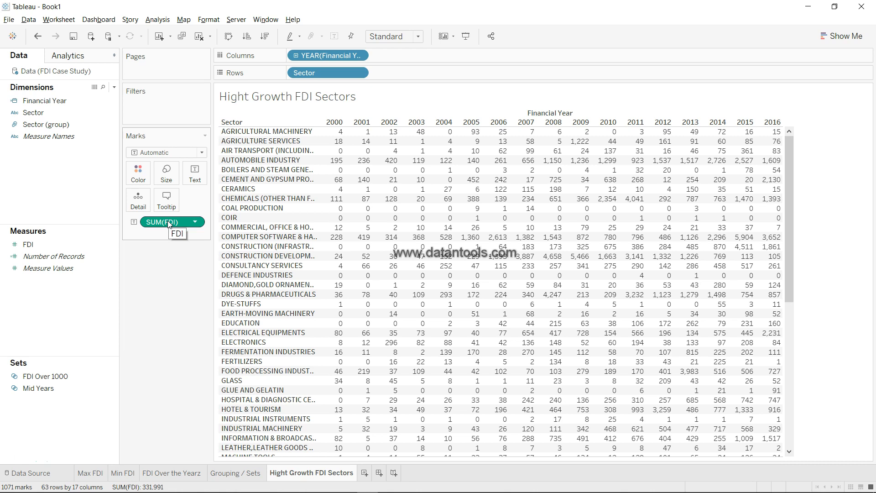
Step: Apply the Year Over Year Growth quick table calculation to the summed FDI
left_click(196, 222)
mouse_move(222, 382)
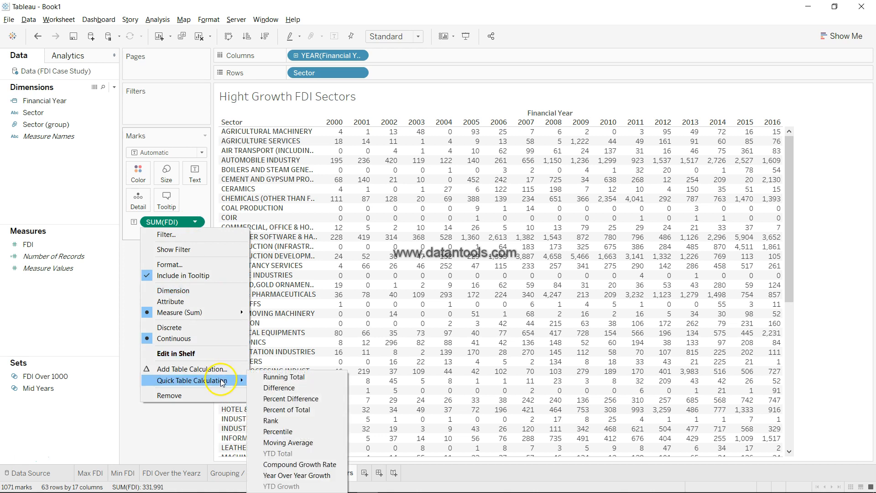
left_click(296, 475)
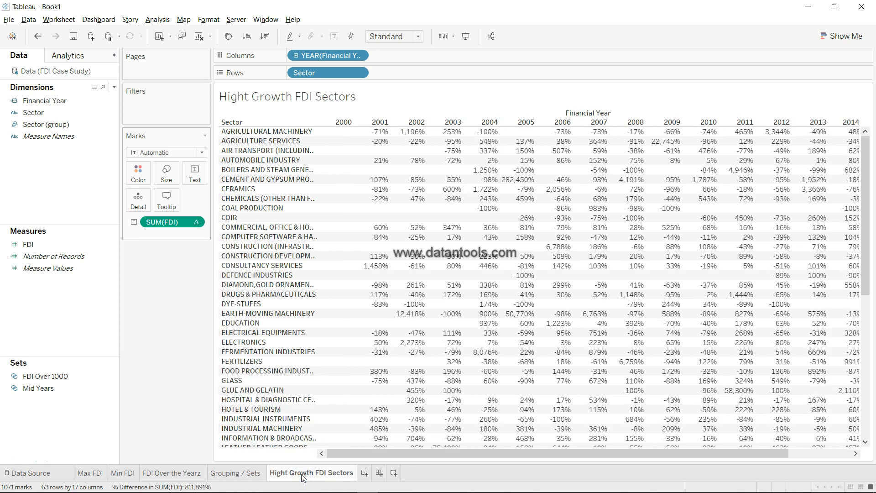
Step: Examine the year-over-year FDI percentages by sector across all years, including the first year's cells and the detail shown for individual values
mouse_move(418, 265)
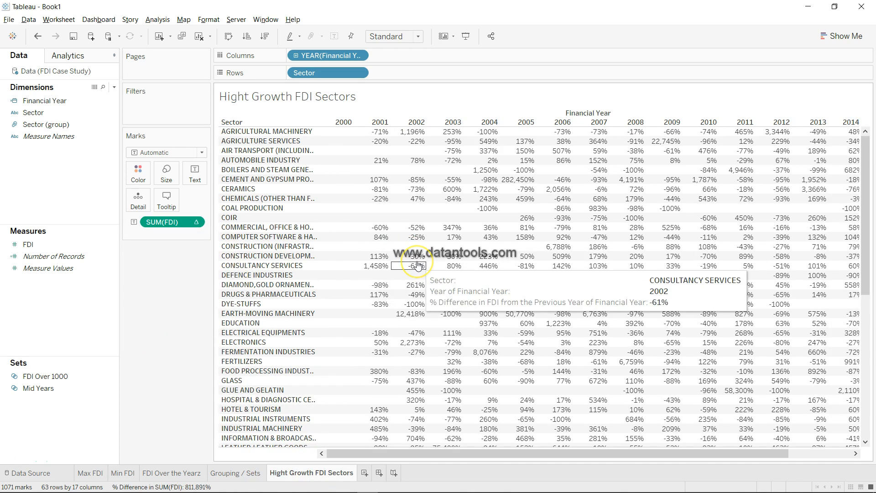
scroll(418, 265, "right", 3)
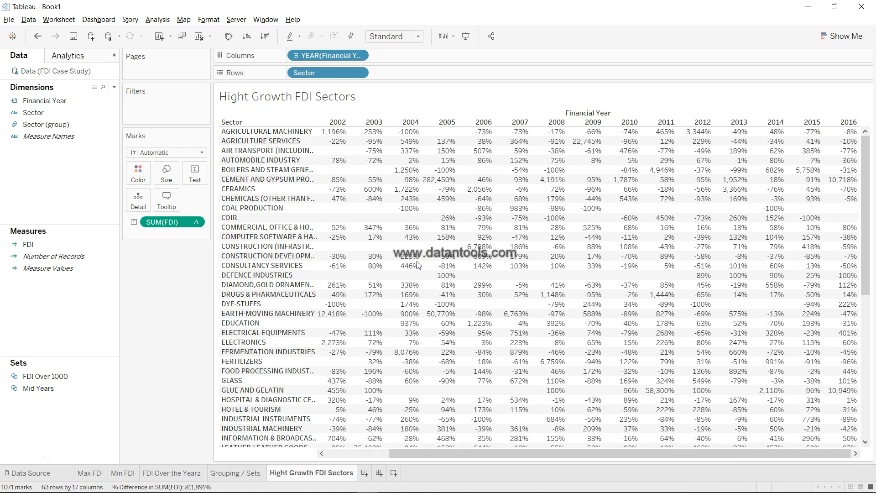
scroll(418, 265, "left", 2)
mouse_move(387, 151)
mouse_move(357, 182)
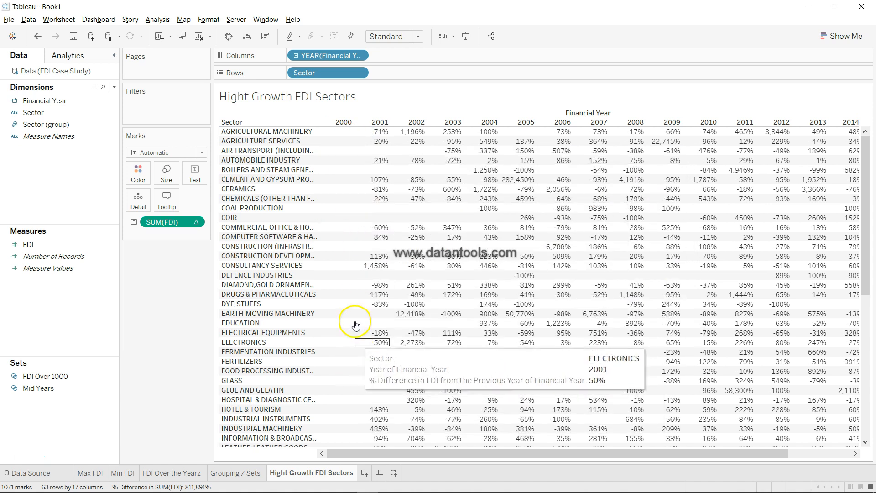
mouse_move(342, 142)
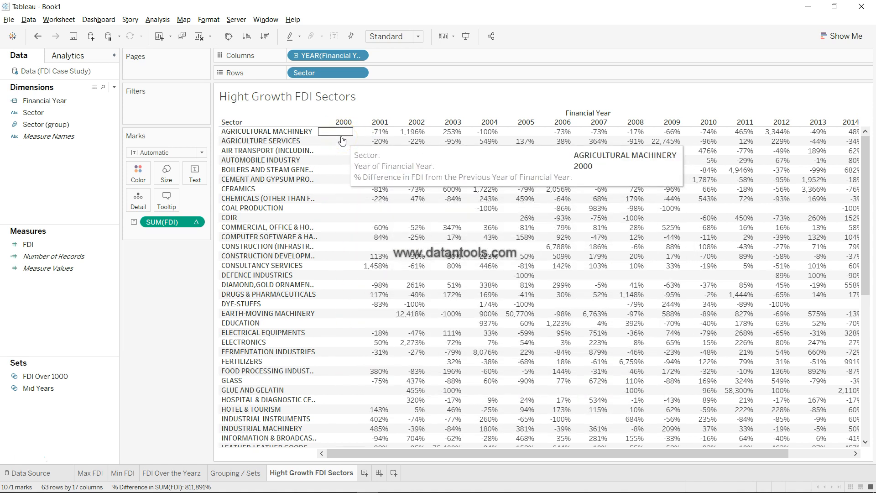
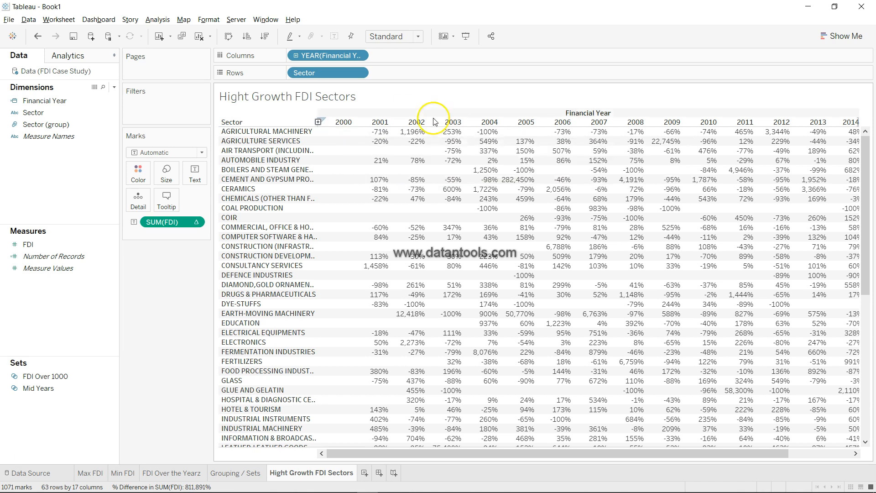
scroll(412, 154, "right", 2)
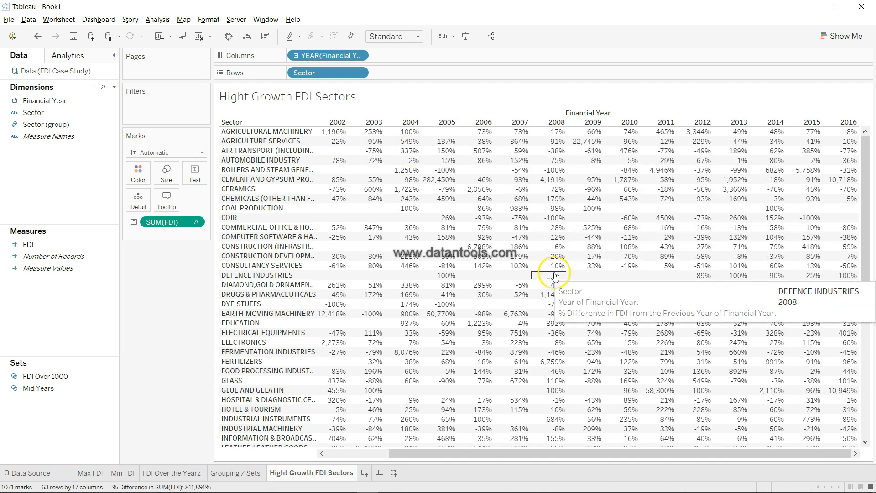
scroll(579, 237, "left", 2)
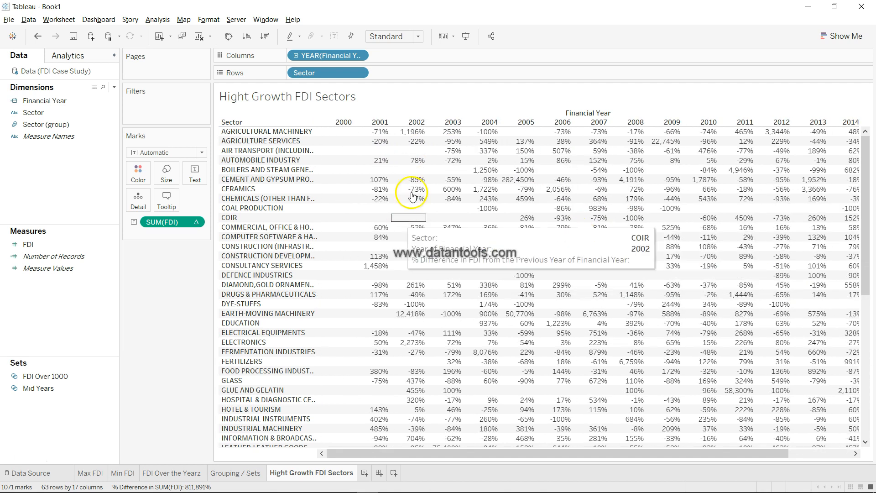
Step: Add a filter on the years of Financial Year to the growth table
left_click(86, 124)
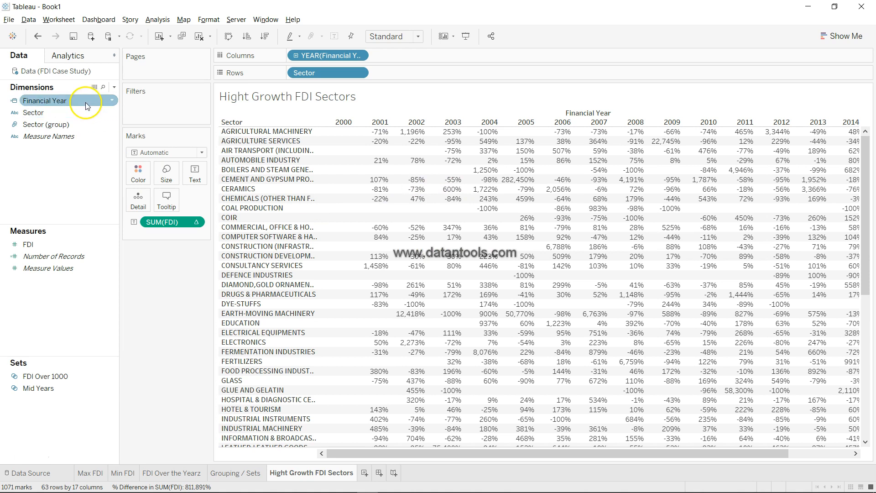
left_click_drag(87, 101, 171, 116)
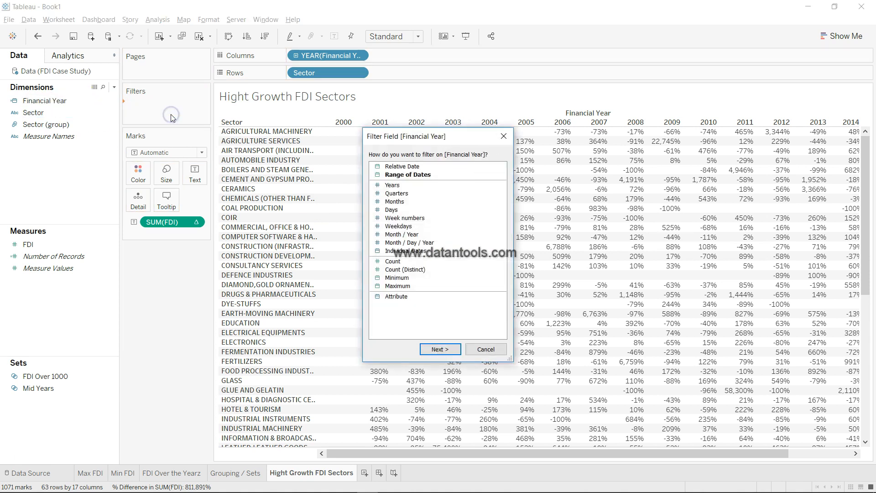
left_click(395, 185)
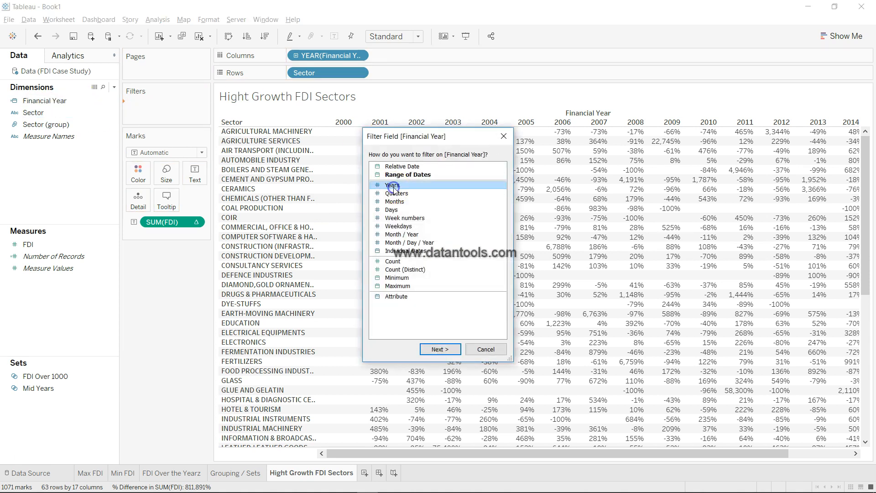
left_click(439, 350)
Step: Limit the year filter to the top 6 years by the count of Financial Year and apply it
left_click(413, 108)
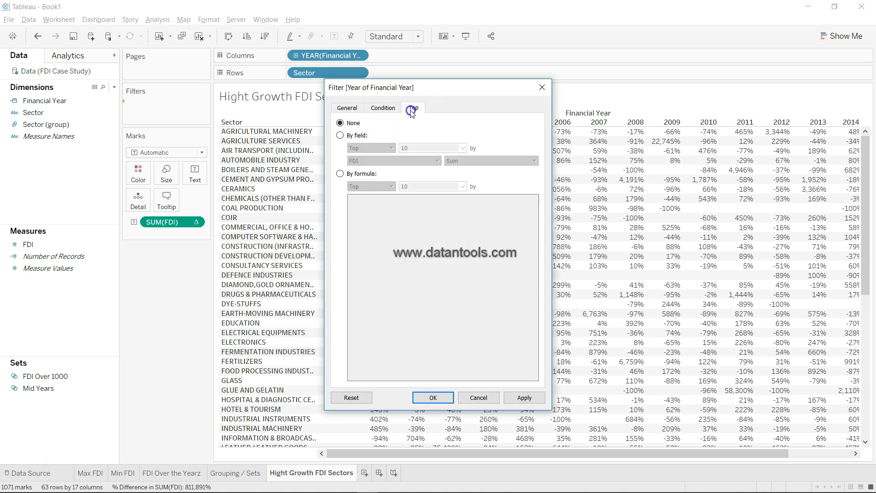
left_click(358, 136)
left_click_drag(423, 149, 385, 149)
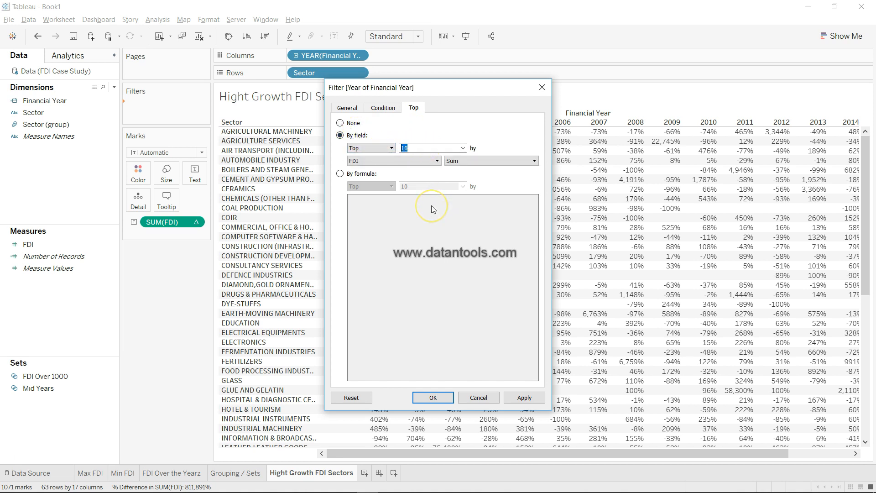
left_click(429, 165)
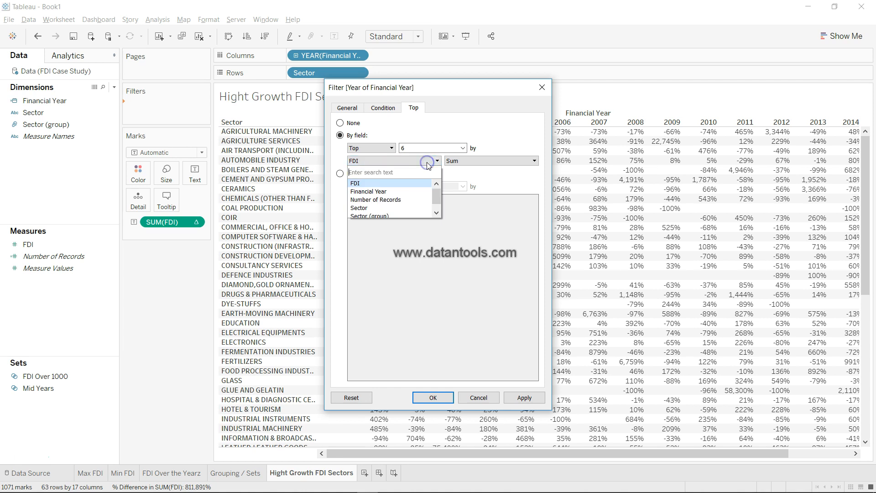
left_click(419, 195)
left_click(475, 162)
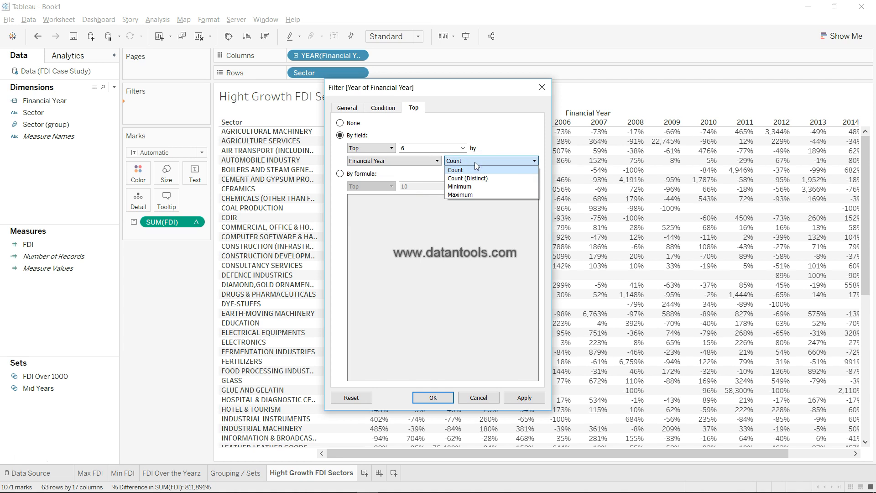
left_click(474, 163)
left_click(524, 398)
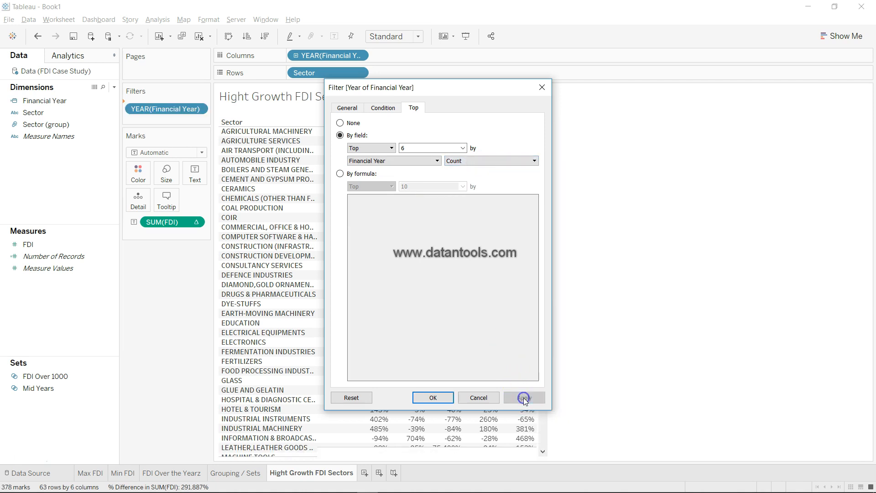
left_click_drag(442, 88, 701, 63)
left_click(694, 371)
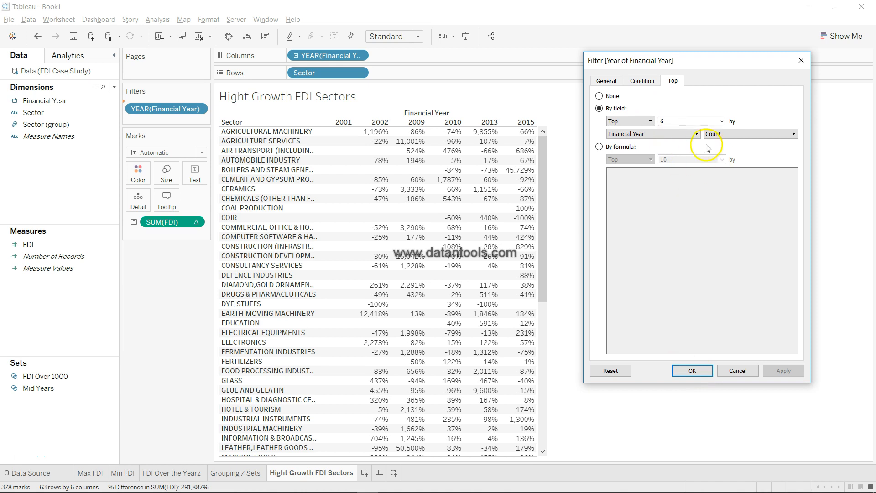
Step: Change the filter's aggregation of Financial Year to Minimum, keeping the top 6, and confirm the filter
left_click(729, 134)
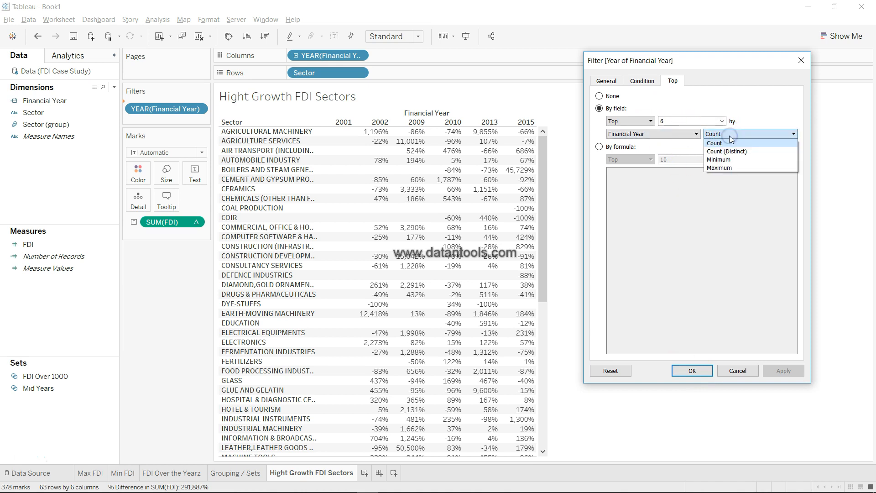
left_click(719, 160)
left_click(791, 371)
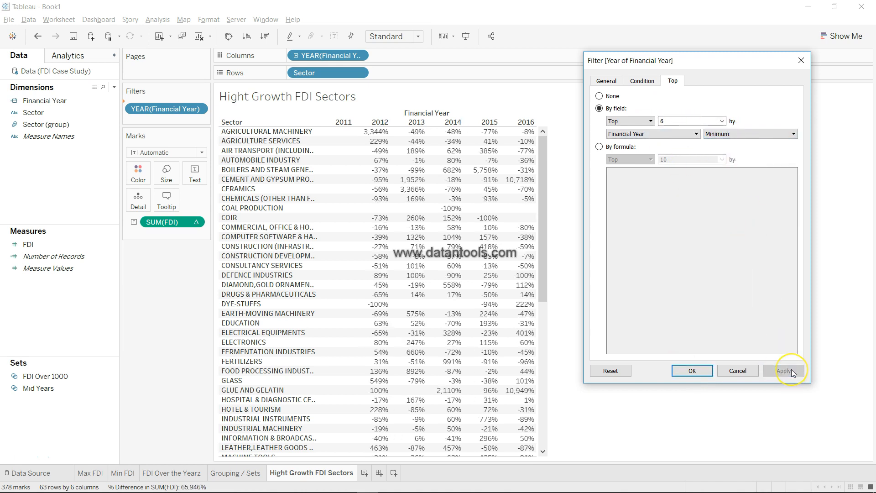
left_click(692, 370)
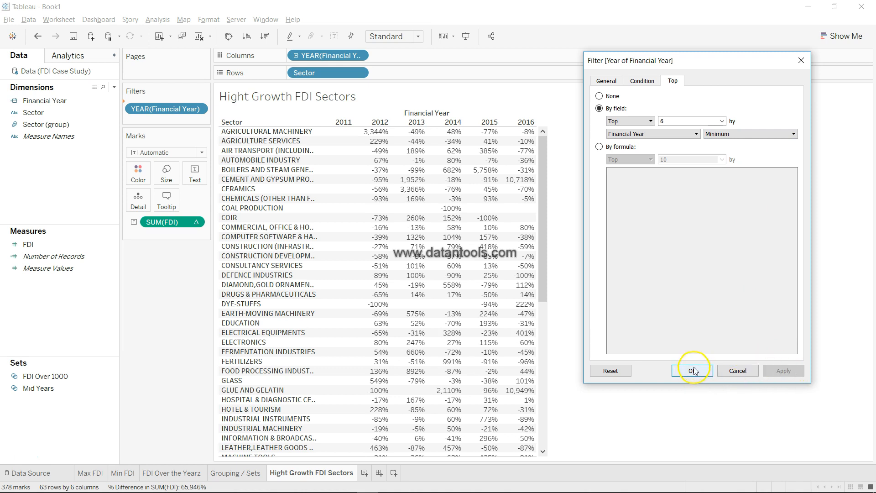
left_click(694, 370)
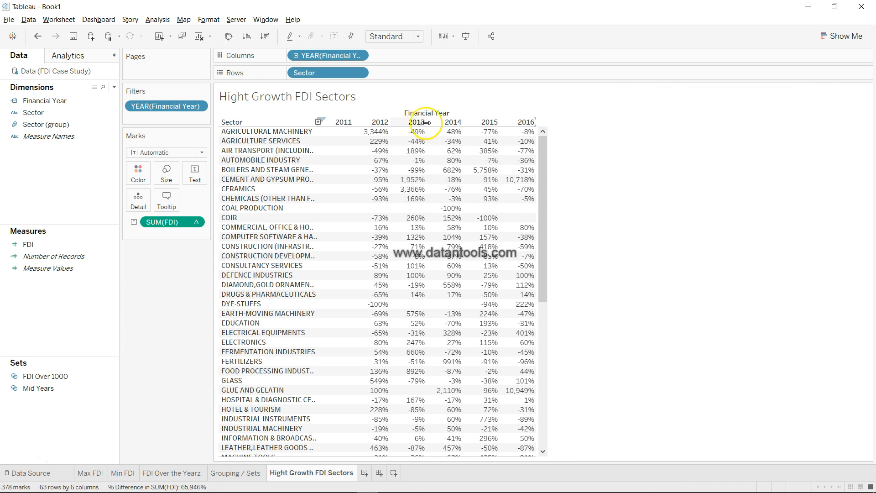
Step: Sort the sectors in descending order of their 2016 year-over-year FDI growth
left_click(527, 122)
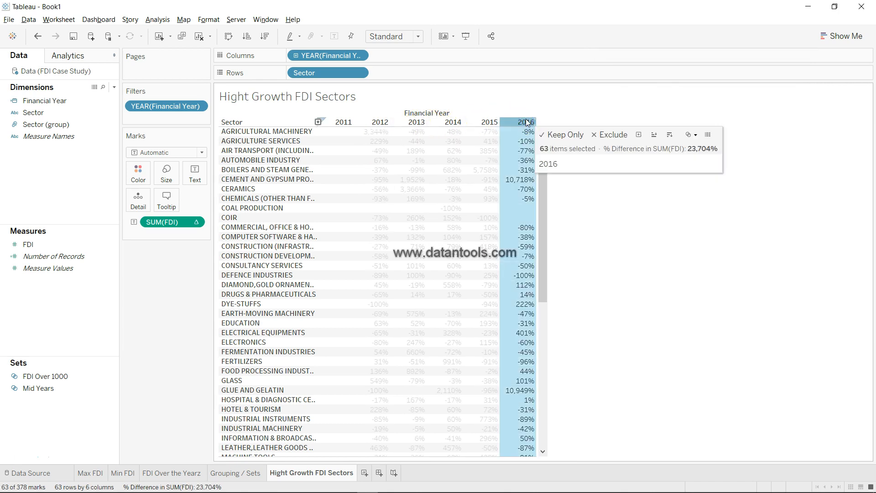
left_click(671, 135)
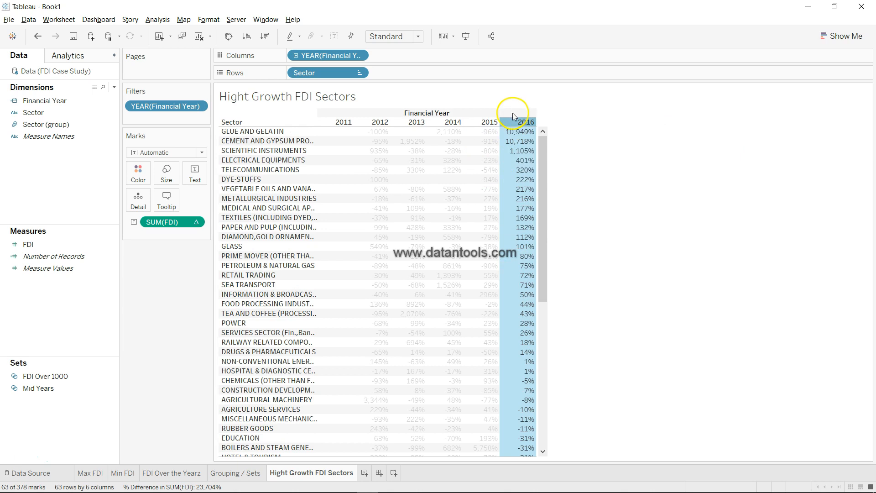
left_click(593, 250)
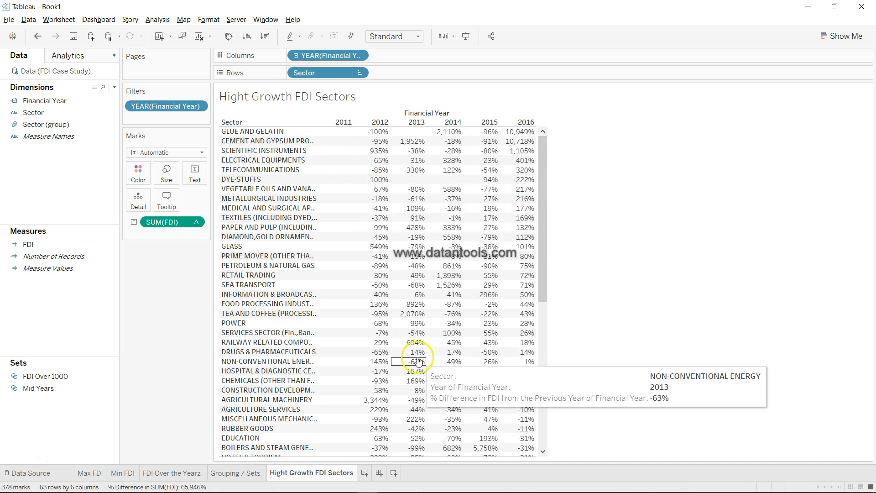
Step: Examine the sorted sector list from highest to lowest 2016 growth, including the sectors with empty 2016 values
scroll(414, 358, "down", 10)
scroll(418, 359, "up", 10)
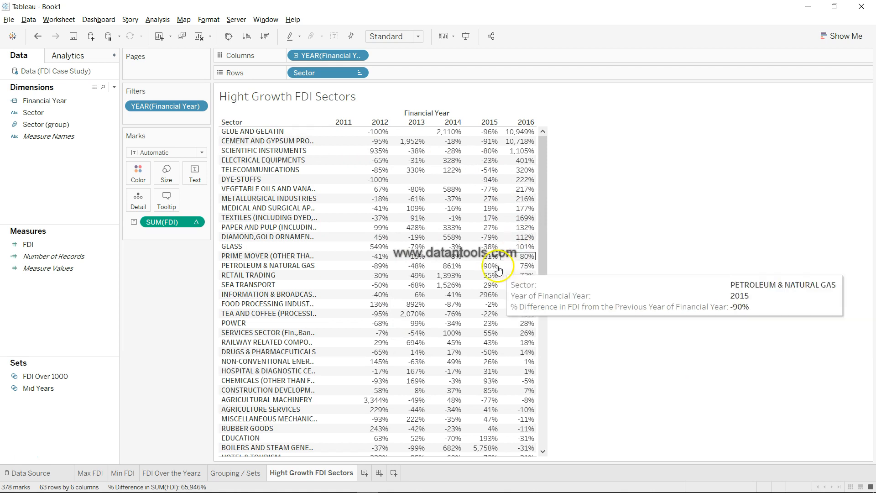
scroll(483, 351, "down", 2)
scroll(482, 351, "down", 10)
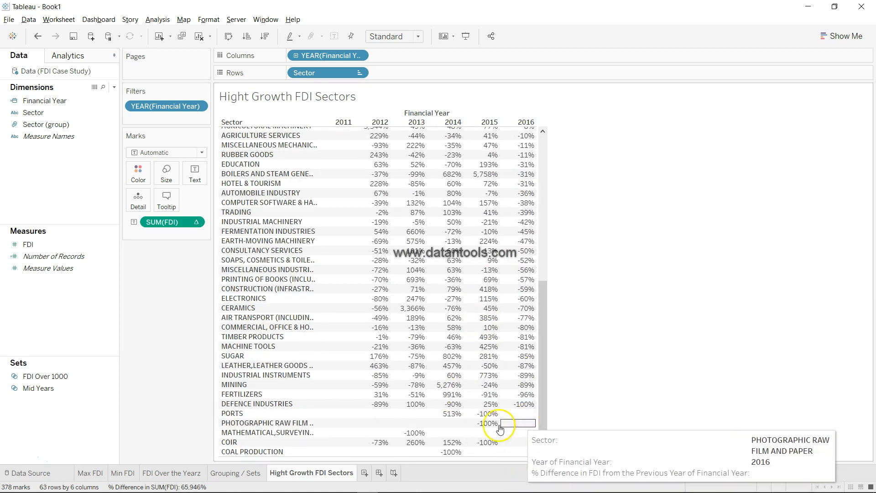
mouse_move(526, 409)
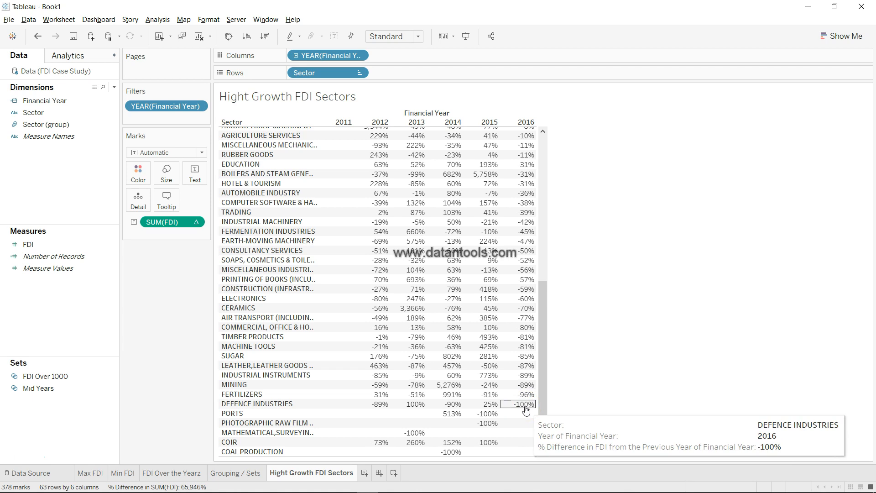
scroll(526, 410, "up", 10)
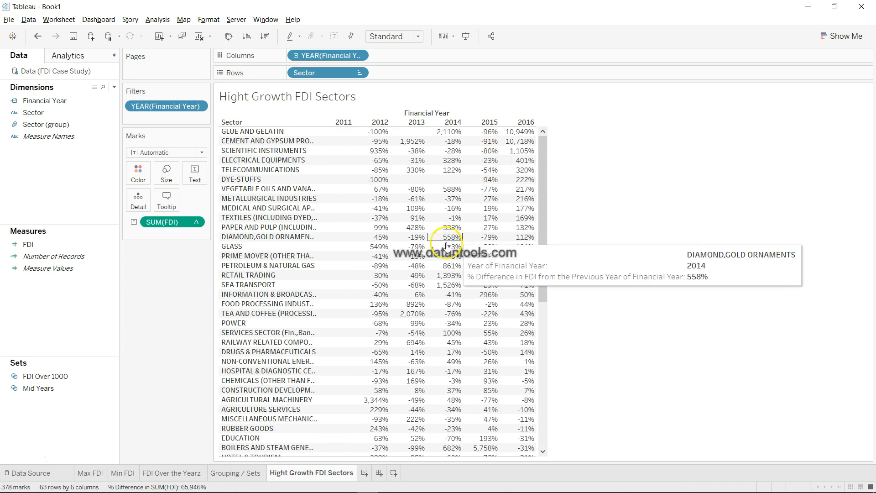
Step: Duplicate the Hight Growth FDI Sectors worksheet
left_click(321, 474)
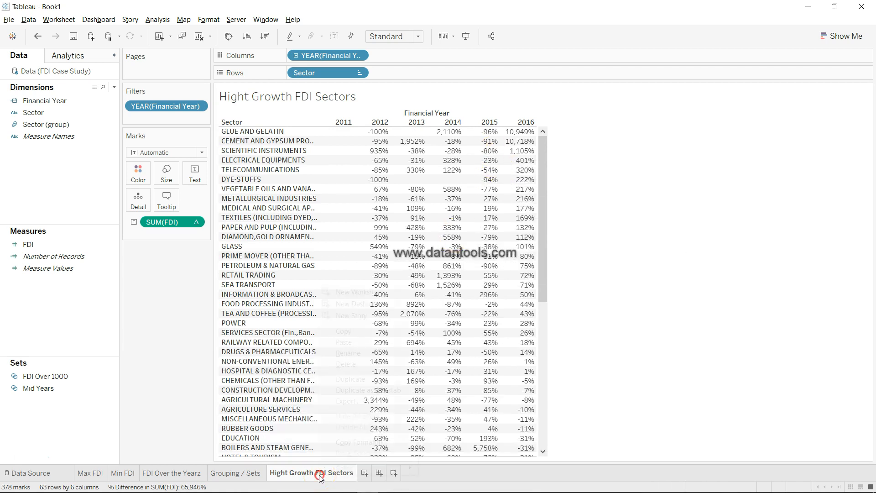
right_click(319, 475)
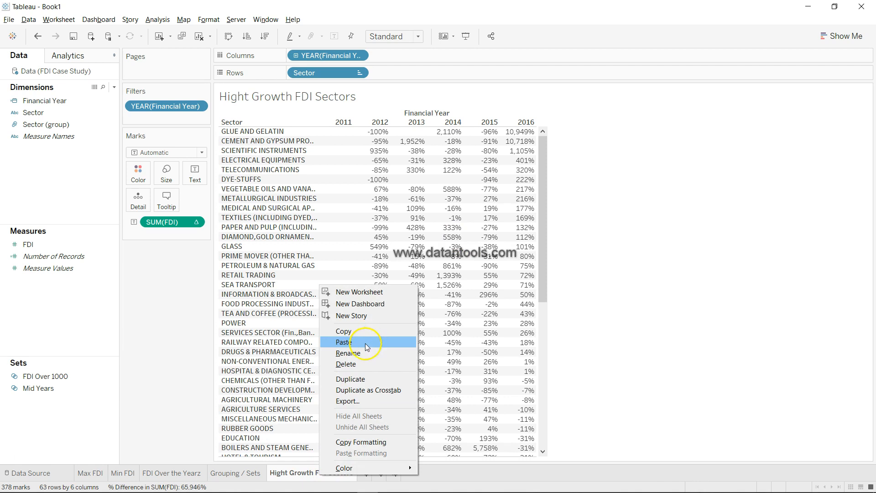
left_click(365, 379)
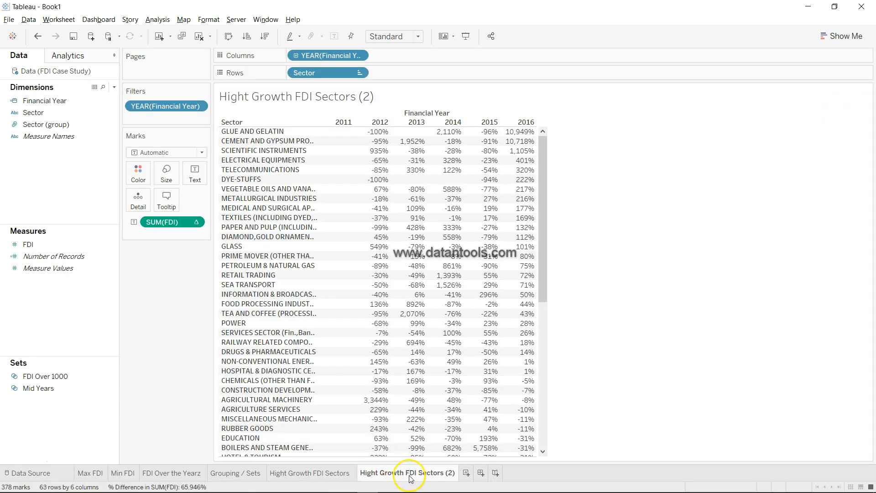
Step: Rename the duplicated worksheet as Low Growth FDI Sectors
double_click(409, 475)
left_click(378, 472)
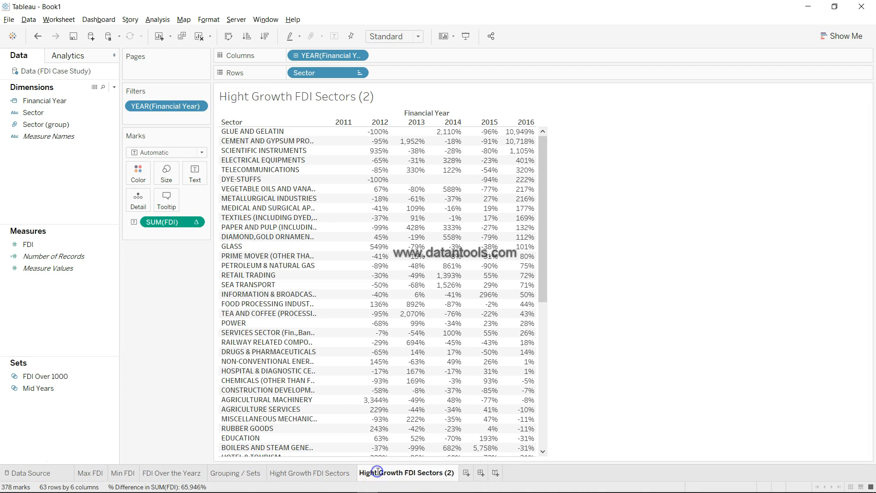
type("Low")
key("Return")
double_click(426, 477)
key("End")
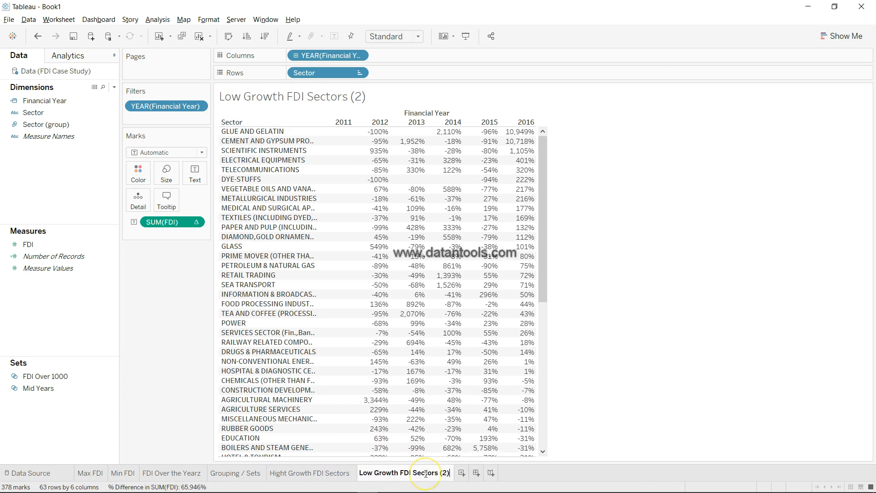
key("Return")
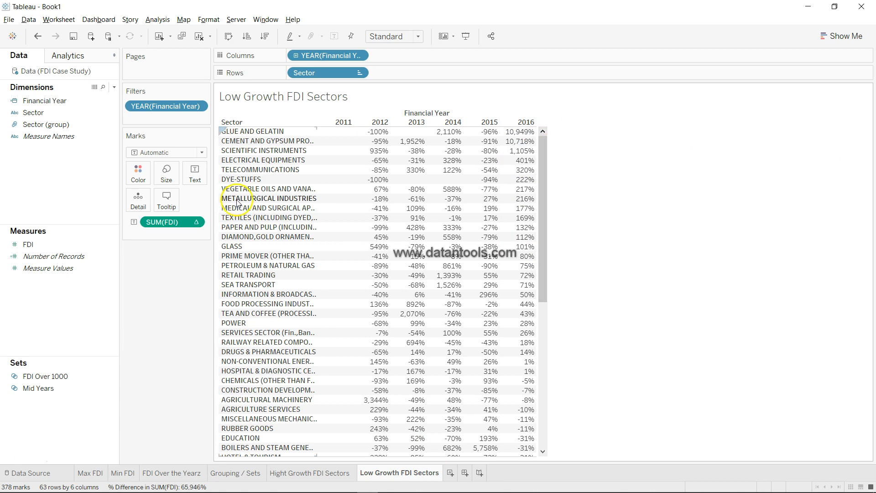
Step: Sort the sectors of the Low Growth FDI Sectors sheet in ascending order of their 2016 growth
left_click(526, 122)
left_click(664, 141)
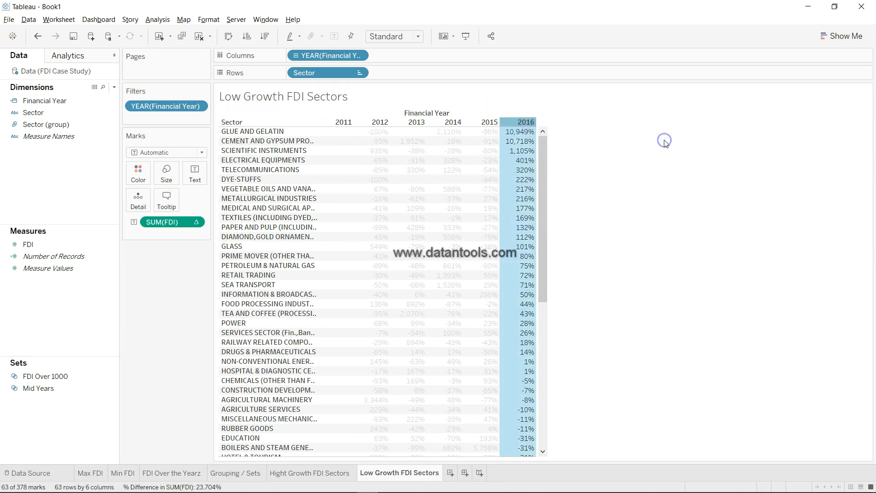
left_click(521, 123)
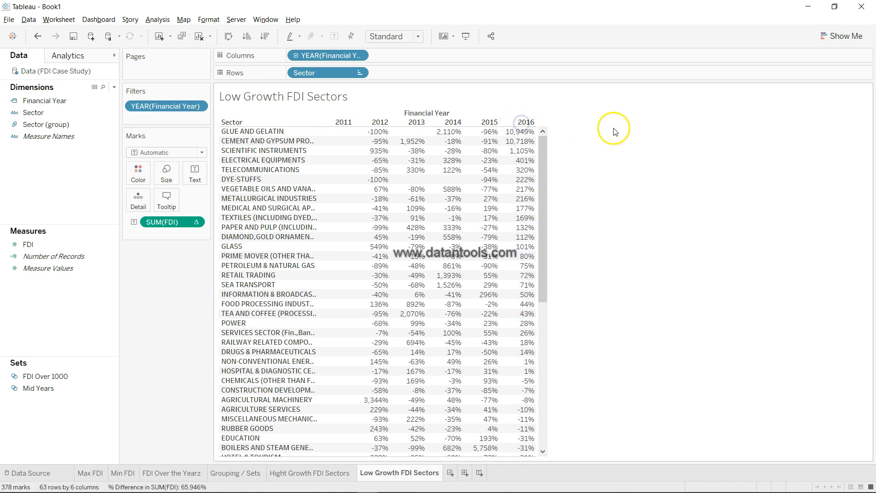
left_click(524, 122)
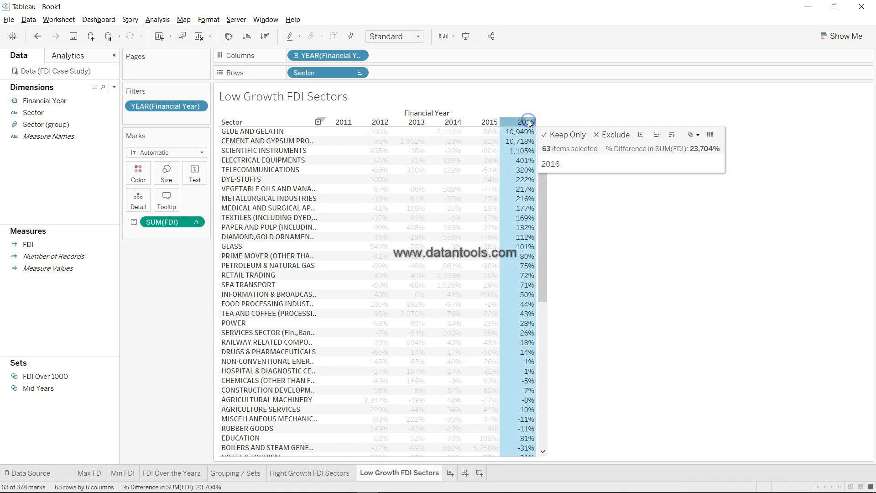
left_click(656, 135)
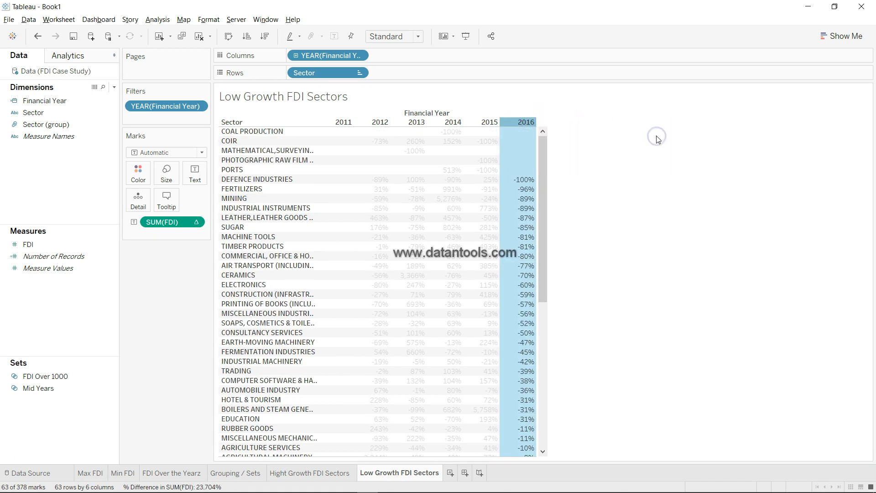
Step: Examine the lowest-growth sectors for 2016, including the empty cells at the start of the list
left_click(513, 141)
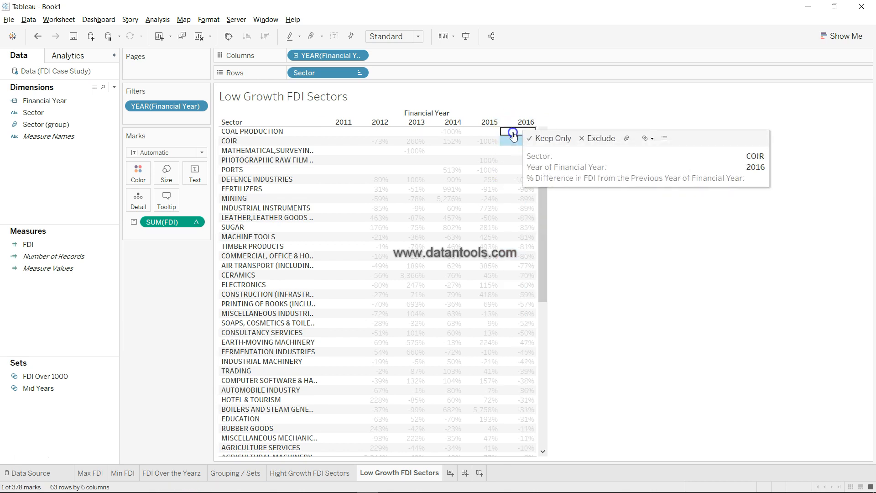
left_click(512, 132)
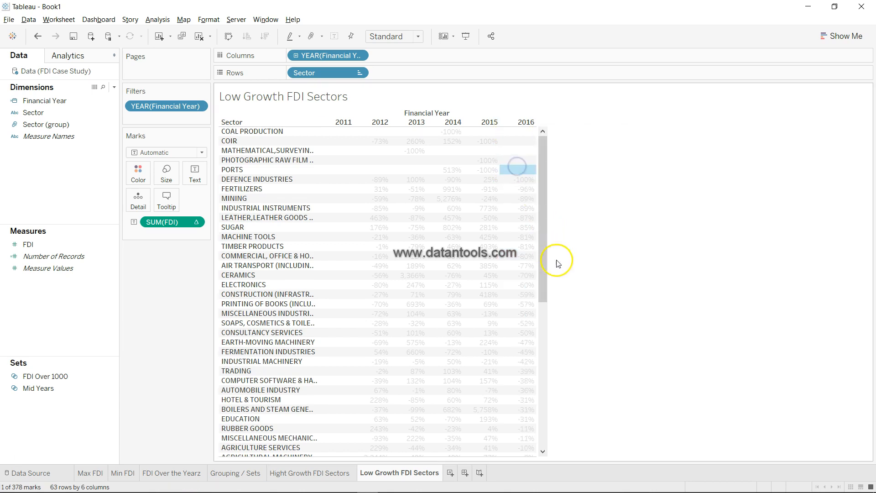
left_click(576, 260)
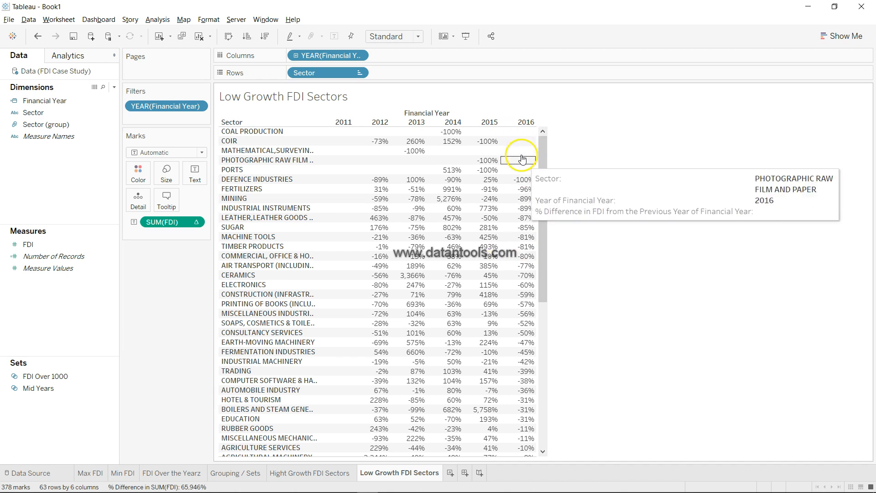
mouse_move(531, 276)
scroll(531, 277, "down", 5)
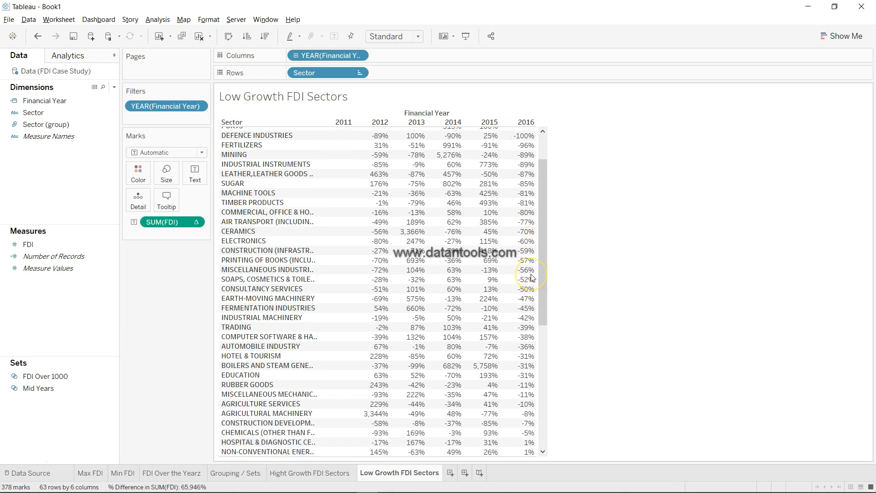
scroll(532, 277, "down", 4)
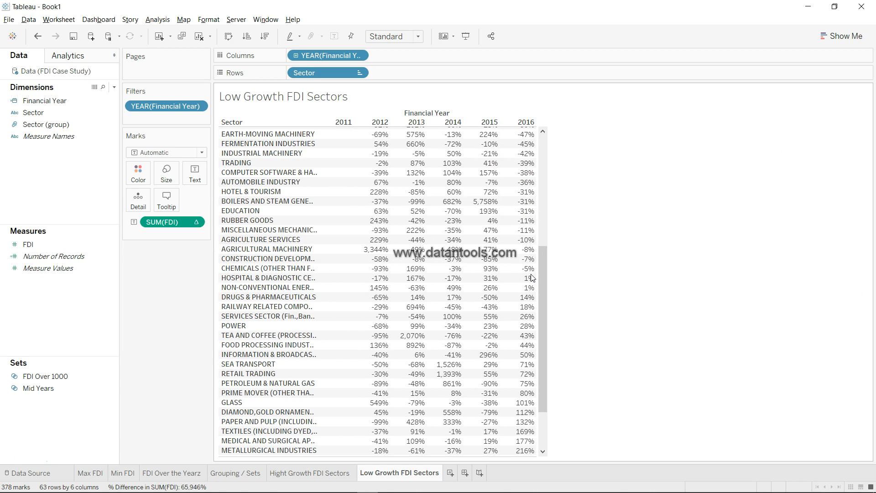
Step: Examine the 2016 growth percentages of all sectors in the Low Growth FDI Sectors sheet, from the lowest to the highest
mouse_move(498, 321)
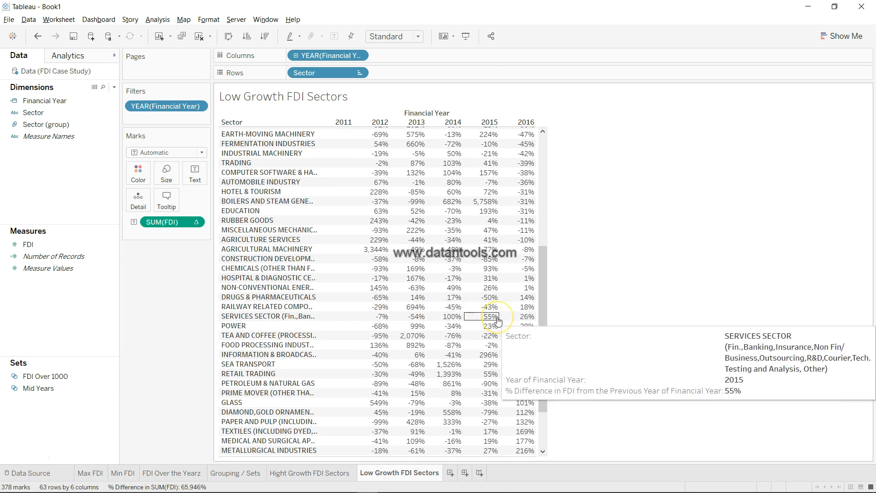
scroll(498, 320, "up", 10)
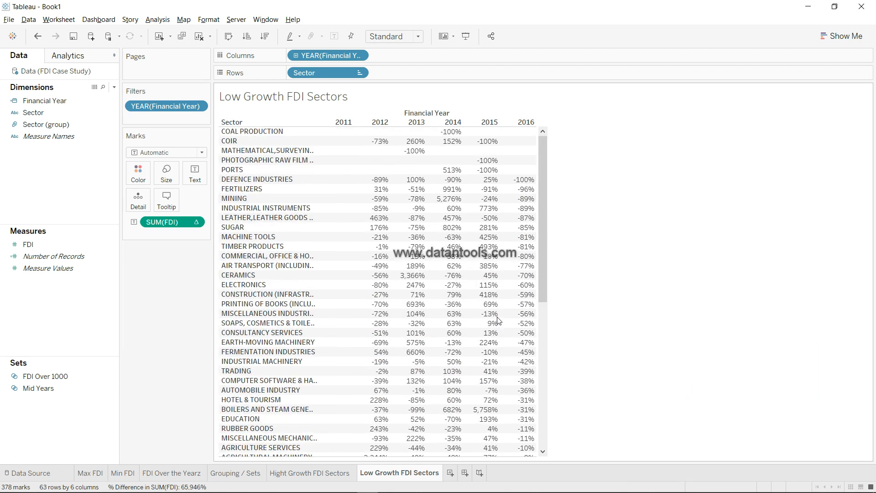
left_click(456, 261)
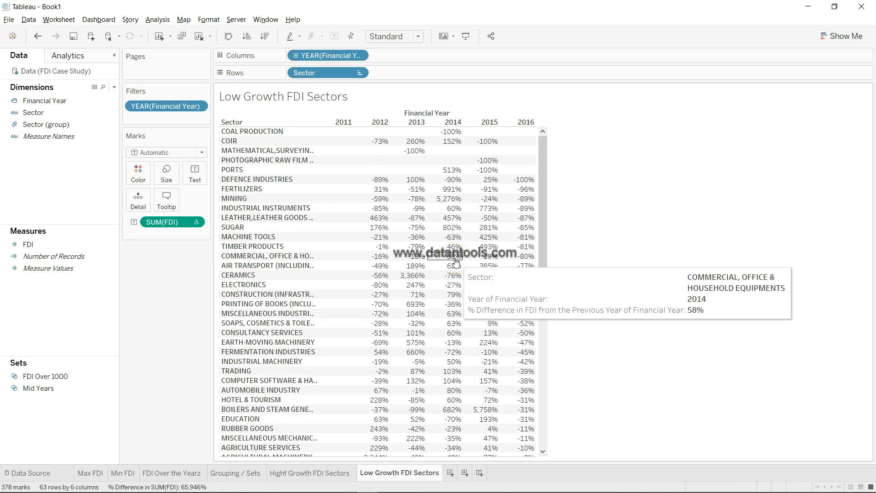
scroll(514, 325, "down", 5)
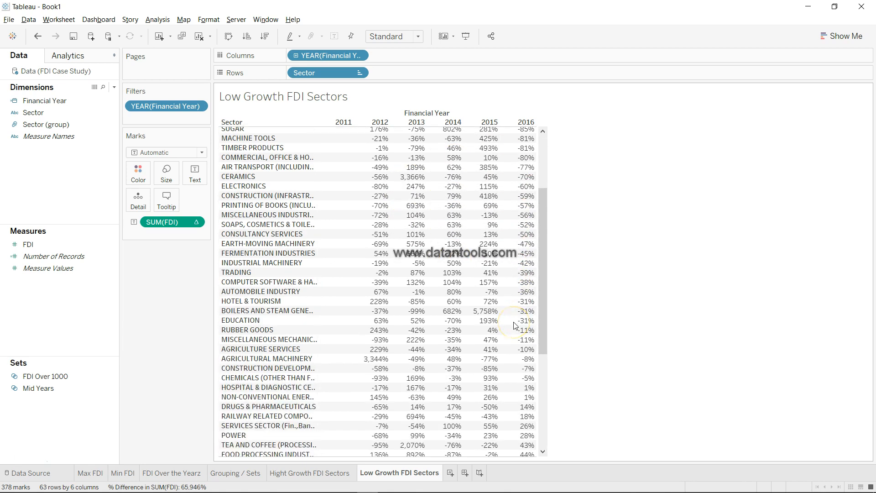
scroll(515, 325, "down", 9)
scroll(514, 325, "up", 14)
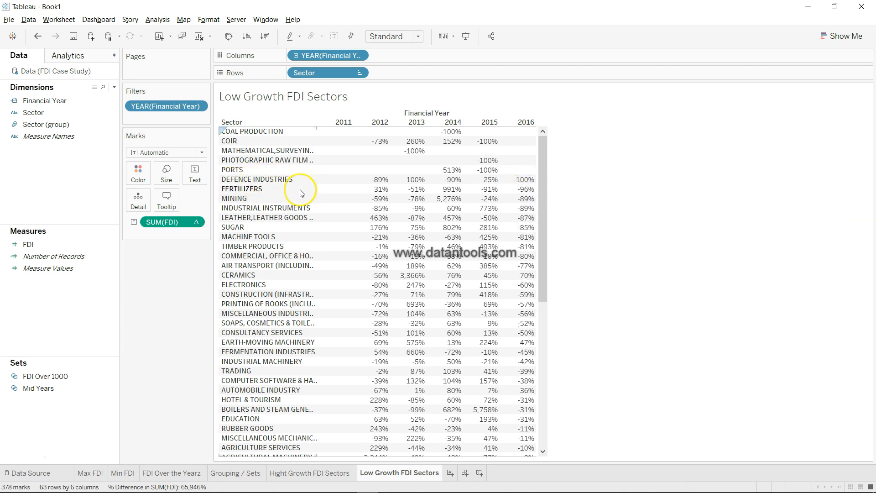
mouse_move(521, 211)
mouse_move(436, 327)
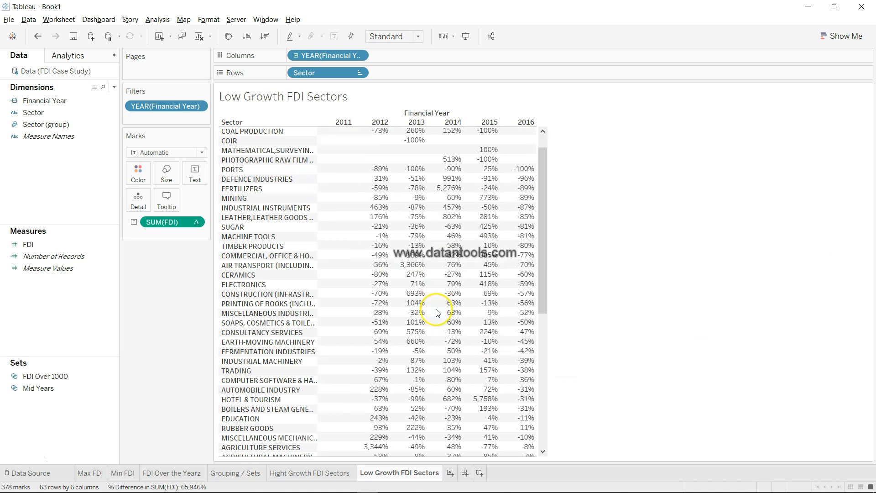
scroll(436, 315, "down", 3)
scroll(437, 313, "down", 5)
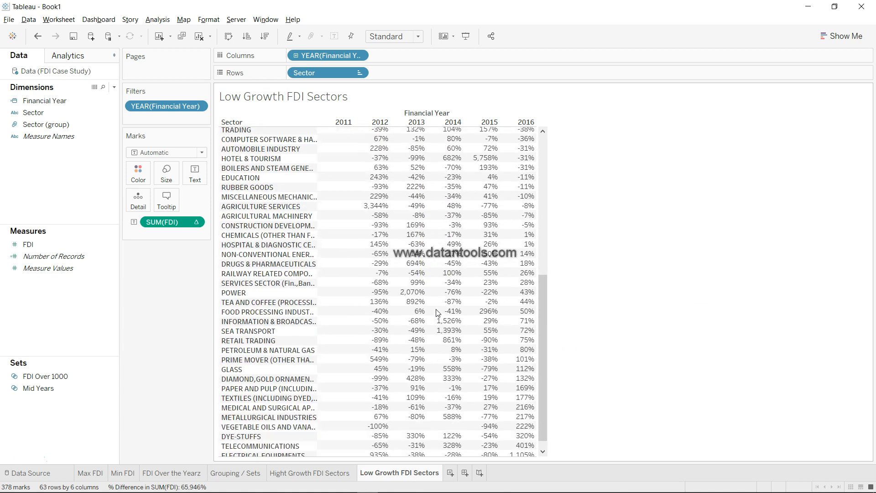
scroll(438, 313, "up", 8)
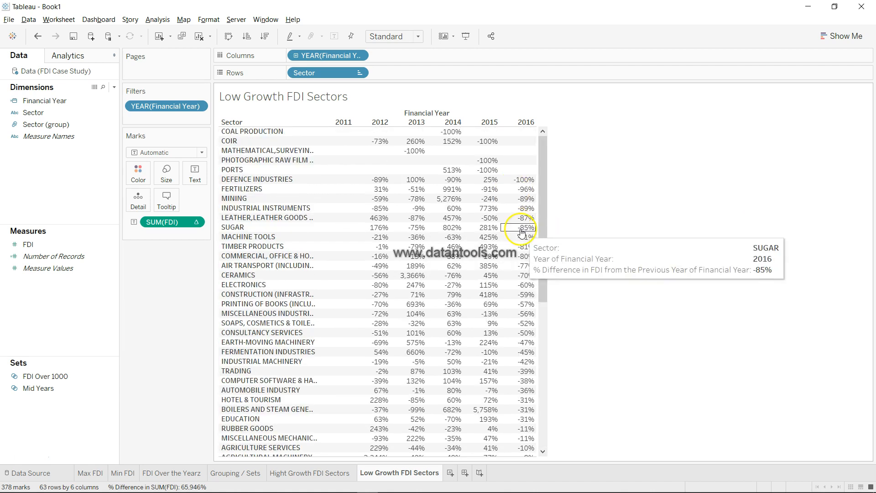
Step: Compare the high- and low-growth sheets, delete the Low Growth FDI Sectors worksheet, and review the full sector list of Hight Growth FDI Sectors
left_click(312, 465)
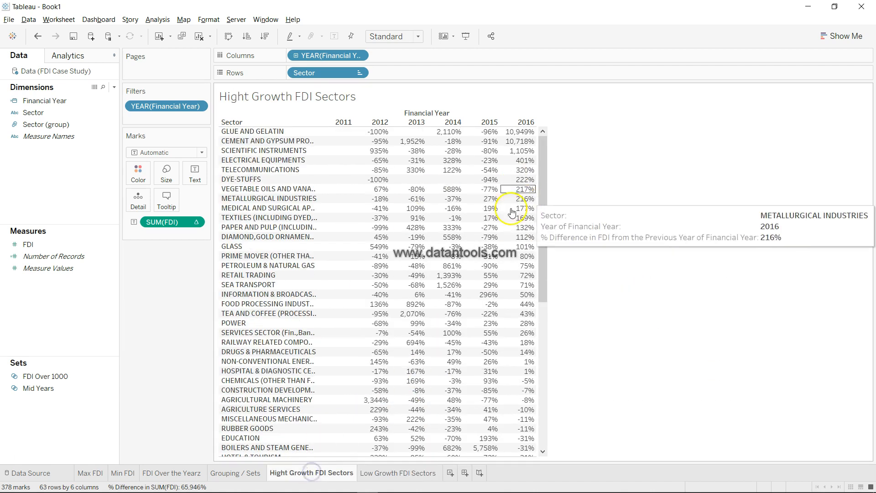
mouse_move(512, 185)
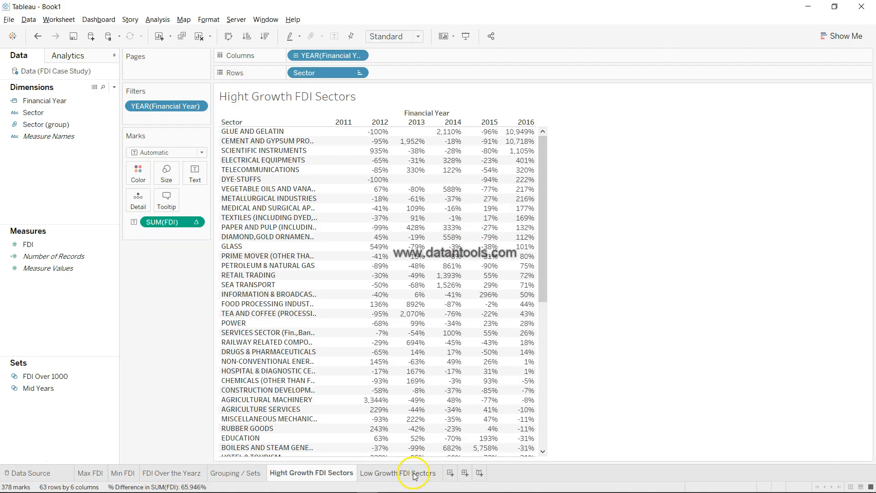
left_click(415, 475)
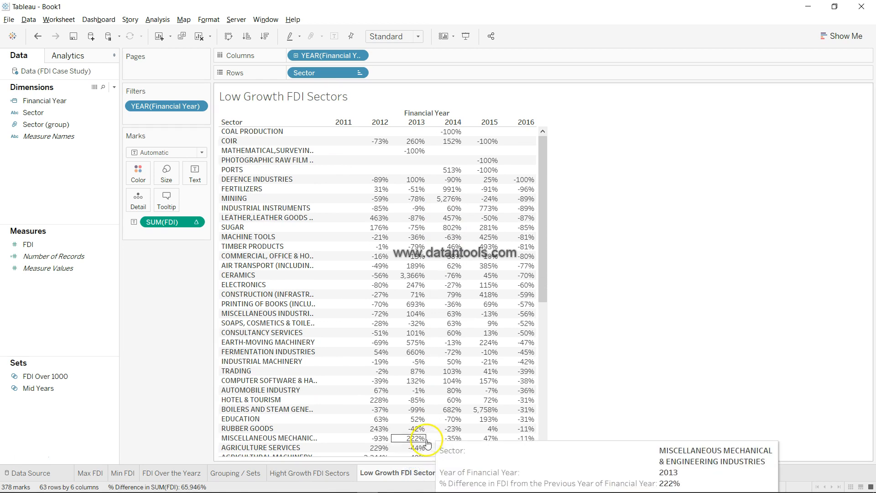
right_click(415, 475)
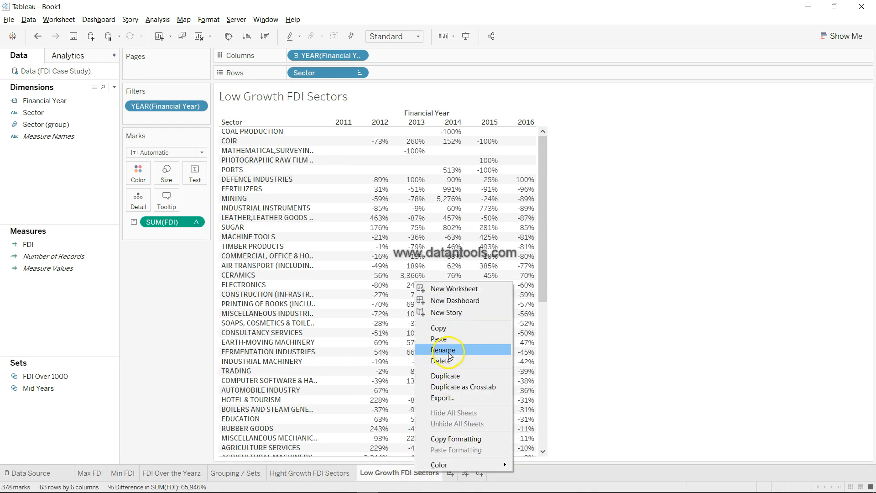
left_click(441, 360)
scroll(454, 354, "down", 10)
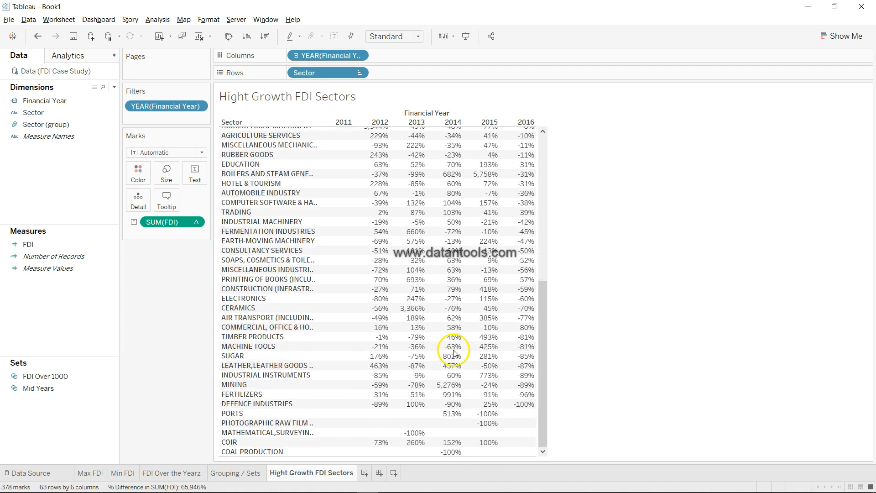
mouse_move(471, 373)
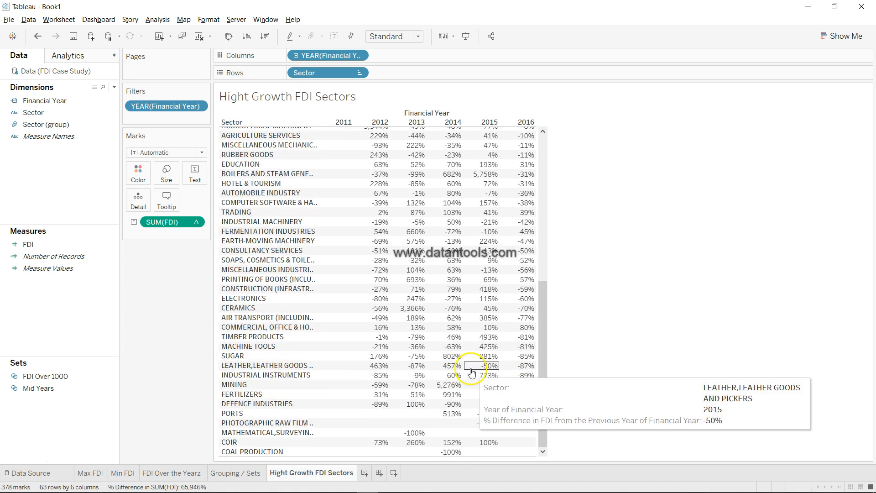
scroll(472, 373, "up", 10)
mouse_move(433, 314)
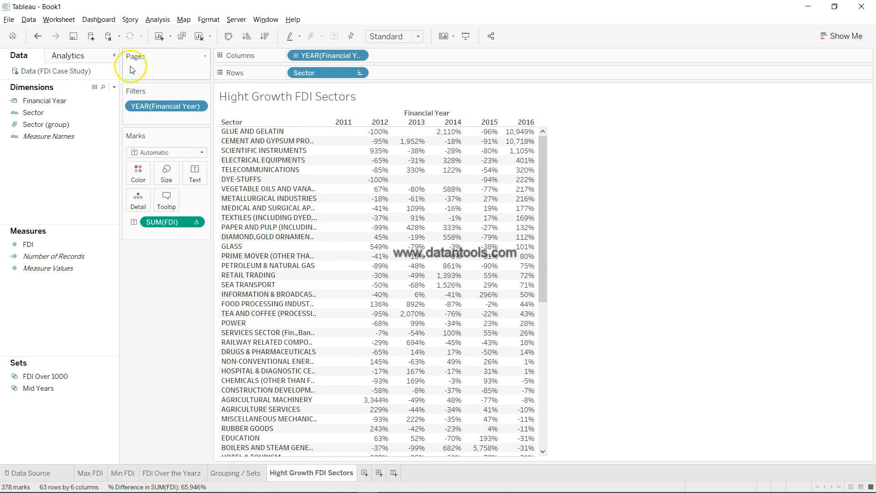
Step: Start saving the workbook and choose the Case Study folder inside YT Videos on the Desktop as its location
left_click(74, 38)
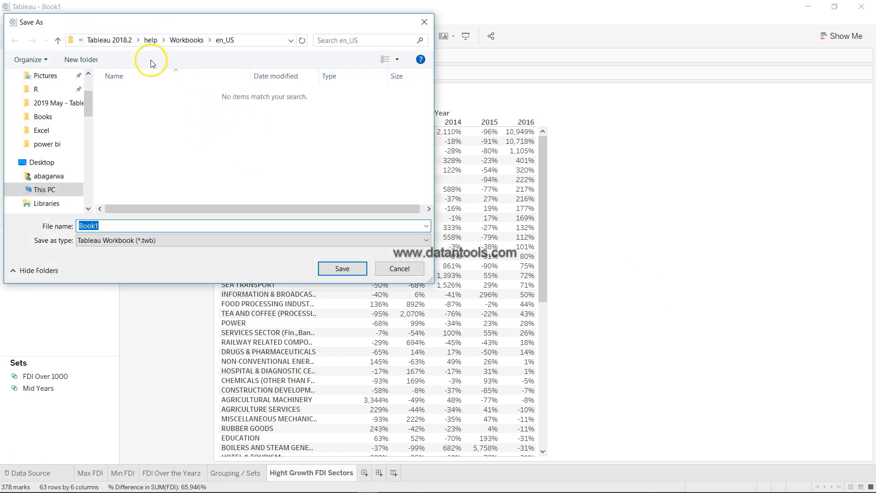
scroll(69, 101, "up", 1)
scroll(67, 120, "up", 1)
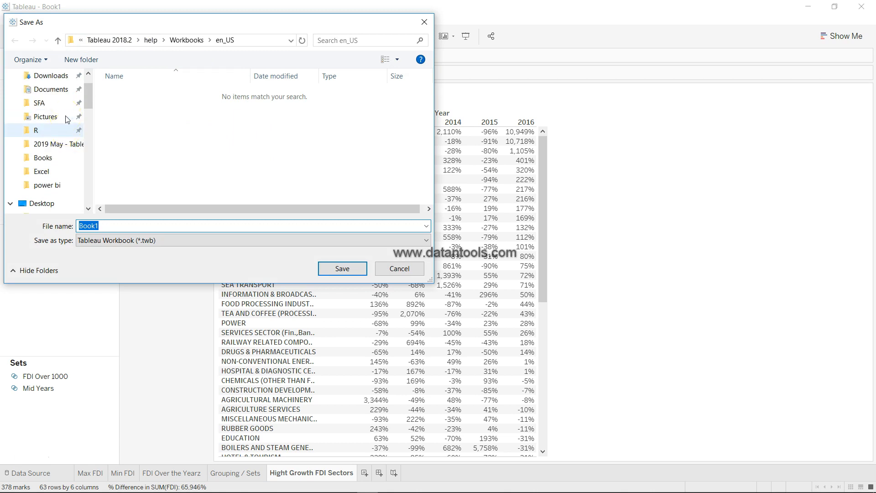
scroll(43, 175, "up", 1)
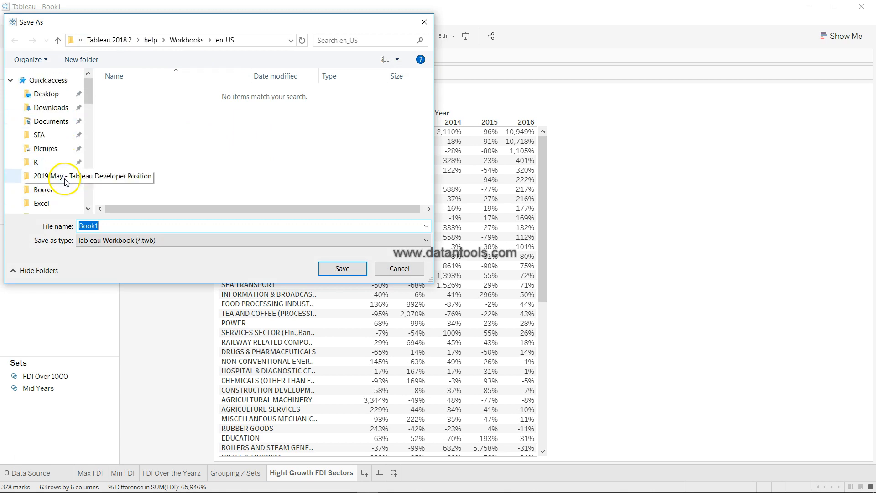
left_click(59, 93)
scroll(131, 141, "down", 5)
key("Return")
double_click(131, 142)
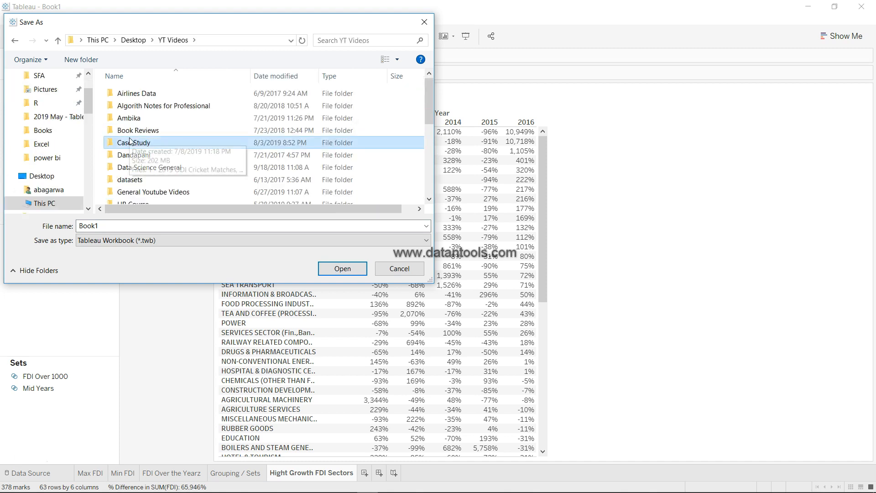
Step: Save the workbook under the file name FDI Project
double_click(139, 226)
type("FDI")
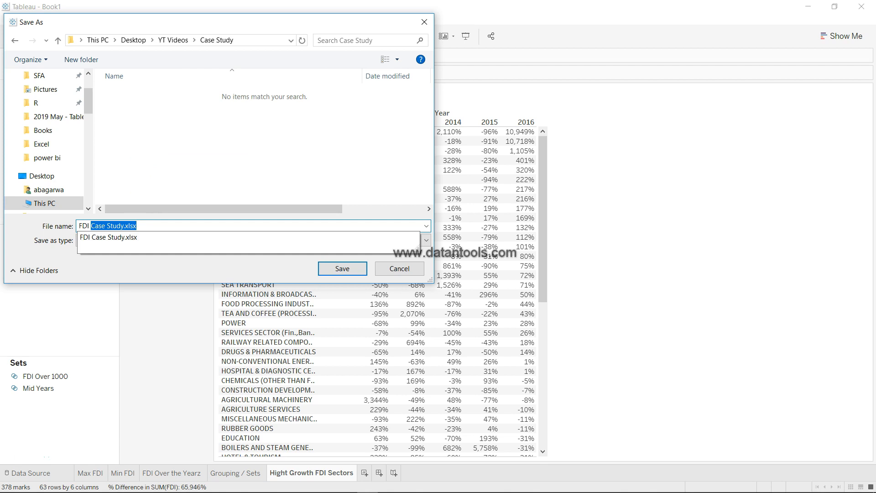
type(" Pri")
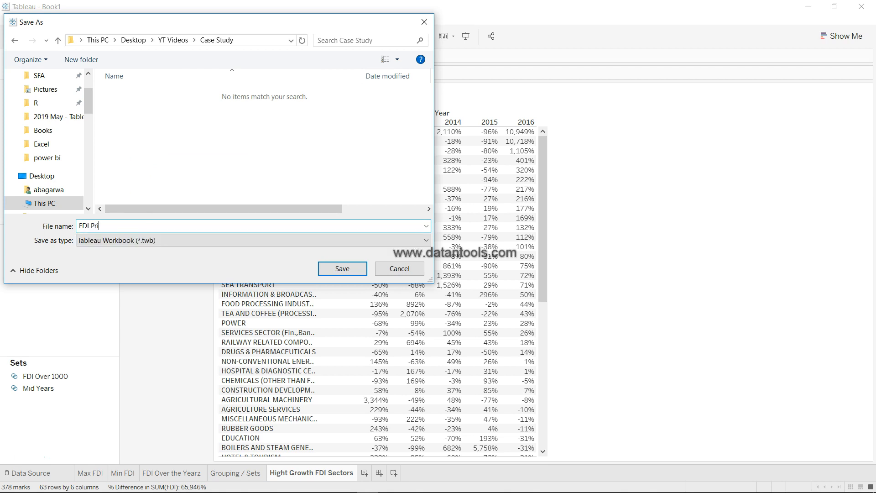
type("ject")
key("Return")
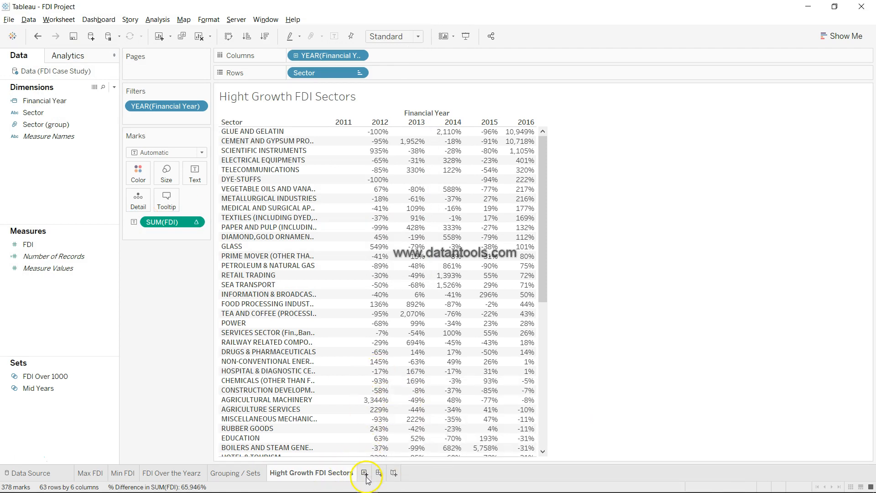
Step: Switch to the Excel question list, read question 12 about the sectors with the most variation in FDI, and return to Tableau
key("alt+Tab")
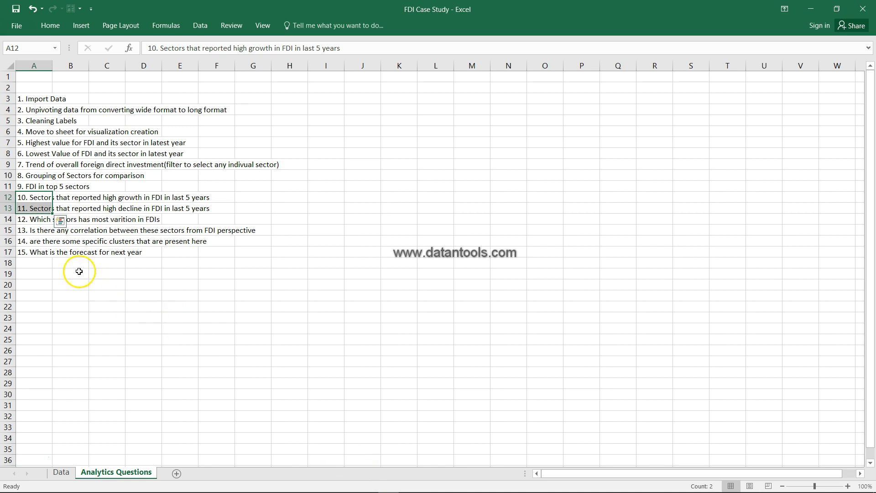
left_click(35, 220)
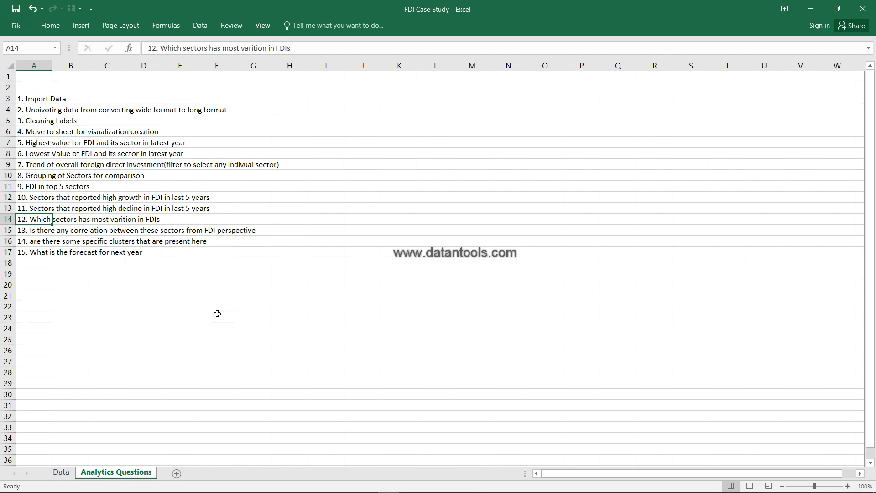
key("alt+Tab")
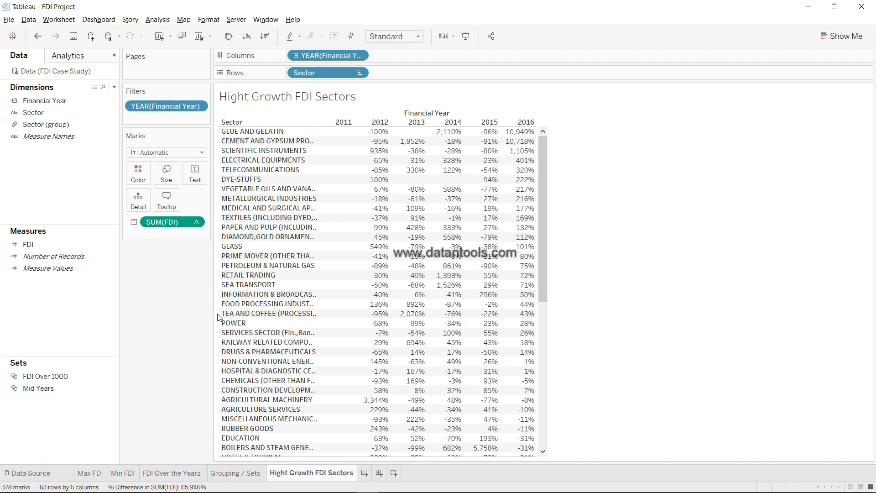
Step: Add a new worksheet and name it Variation
left_click(363, 473)
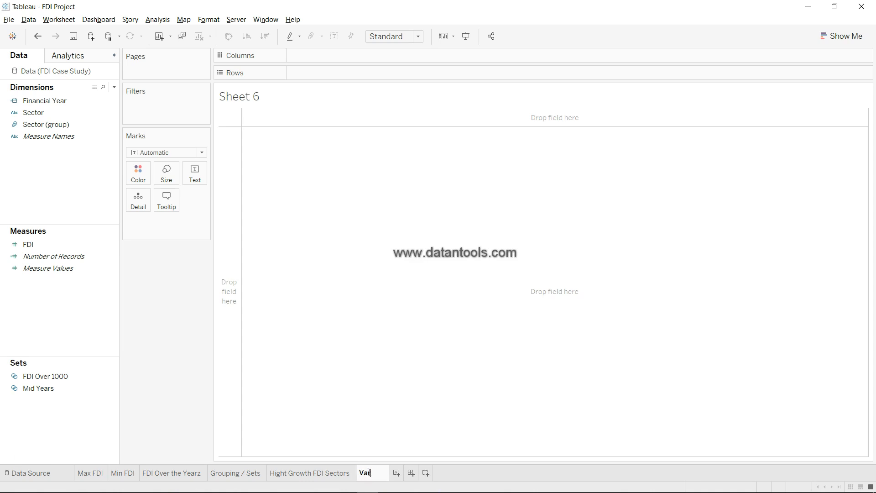
left_click(369, 472)
type("Variation")
key("Return")
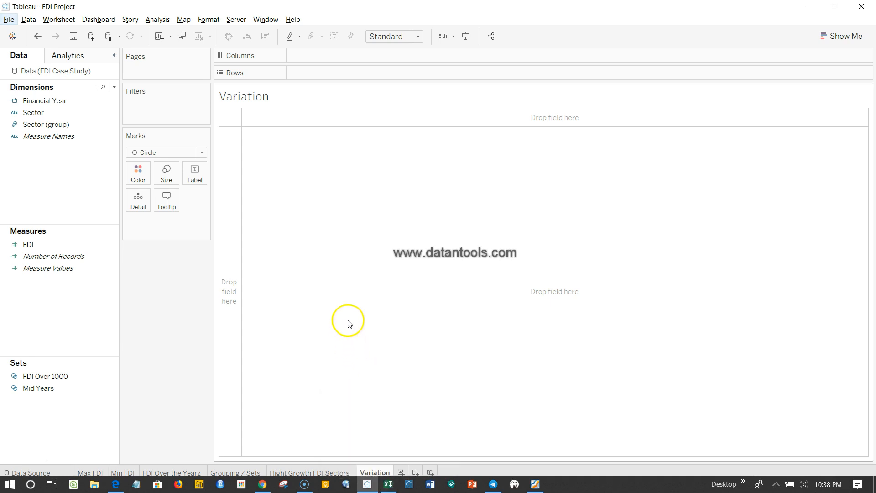
left_click(348, 321)
Step: Build a box-and-whisker plot of FDI by Sector on the Variation sheet
left_click(65, 244)
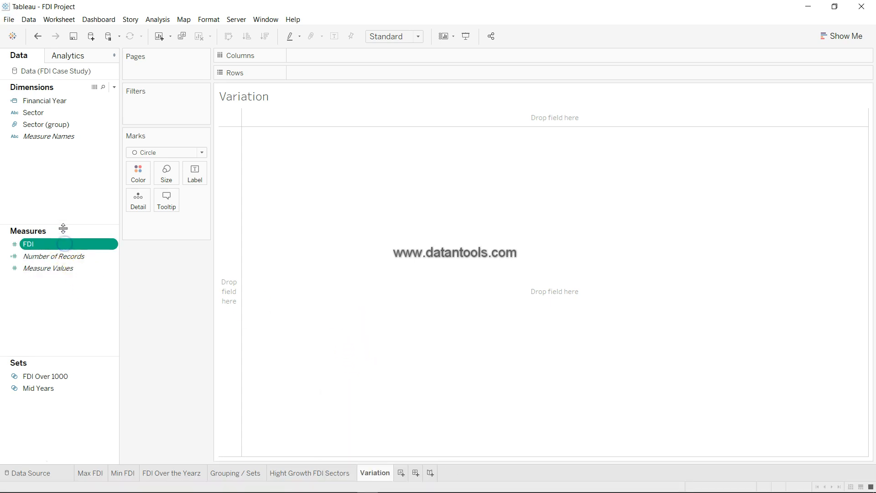
left_click(61, 113, "ctrl")
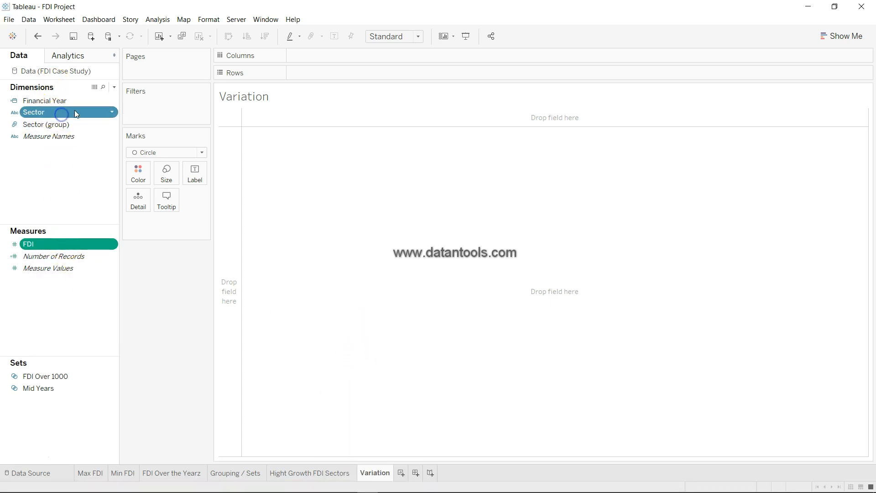
left_click(844, 38)
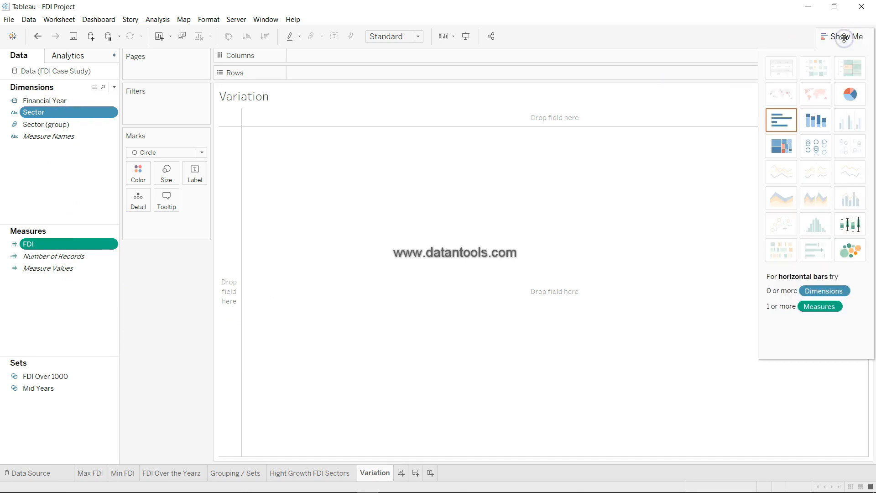
left_click(850, 232)
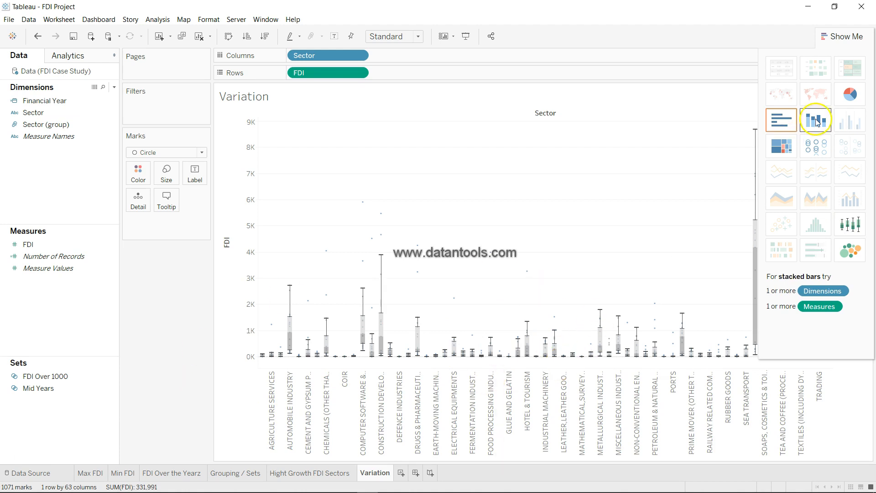
left_click(843, 39)
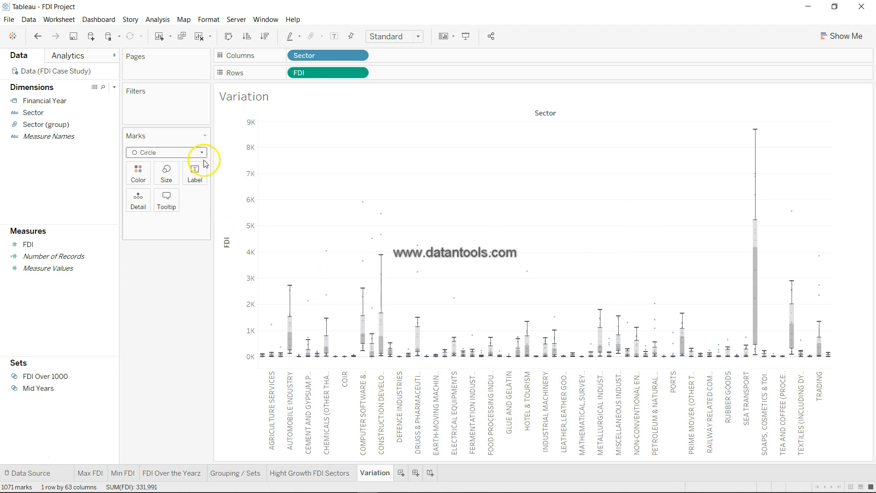
Step: Check the Aggregate Measures setting for the Variation box plot without changing it
left_click(161, 23)
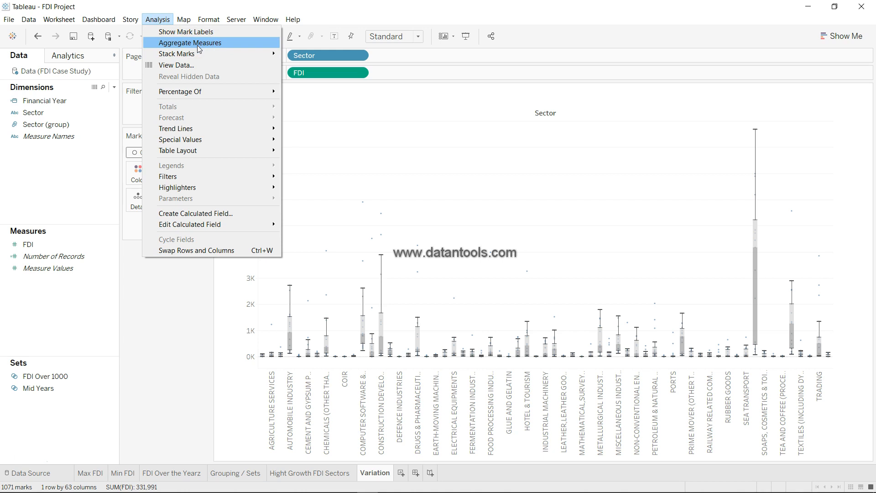
left_click(188, 333)
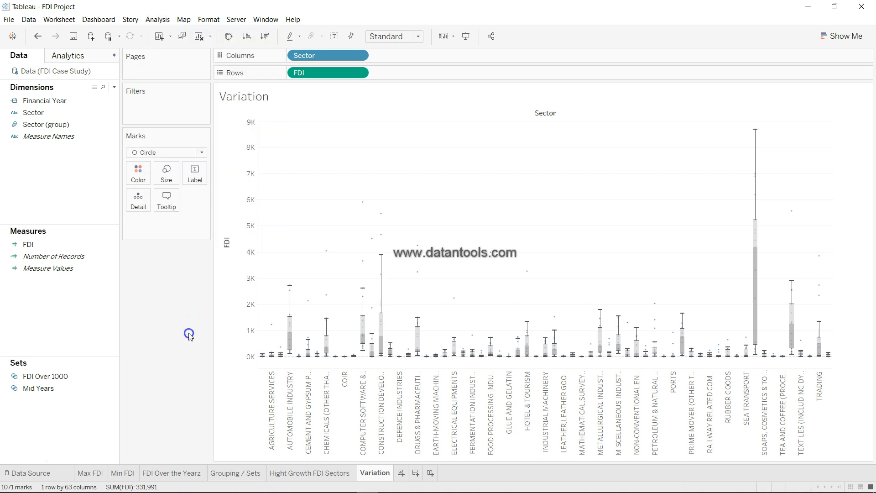
left_click(316, 140)
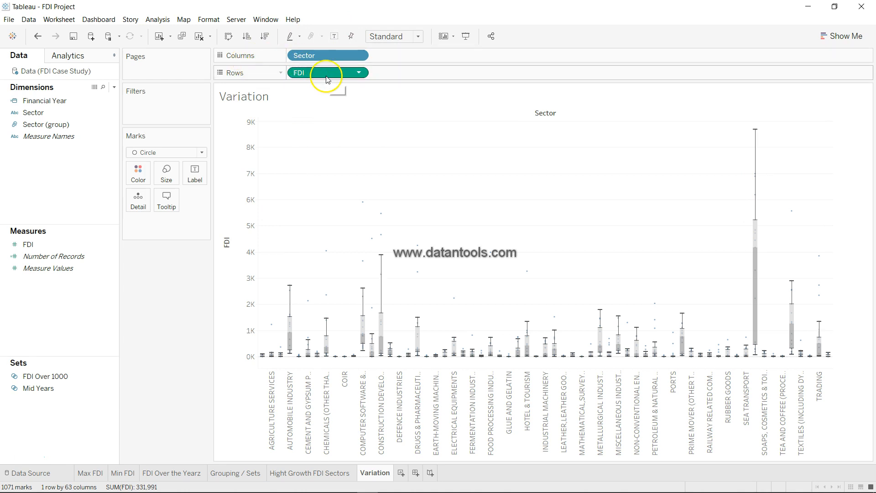
left_click(160, 19)
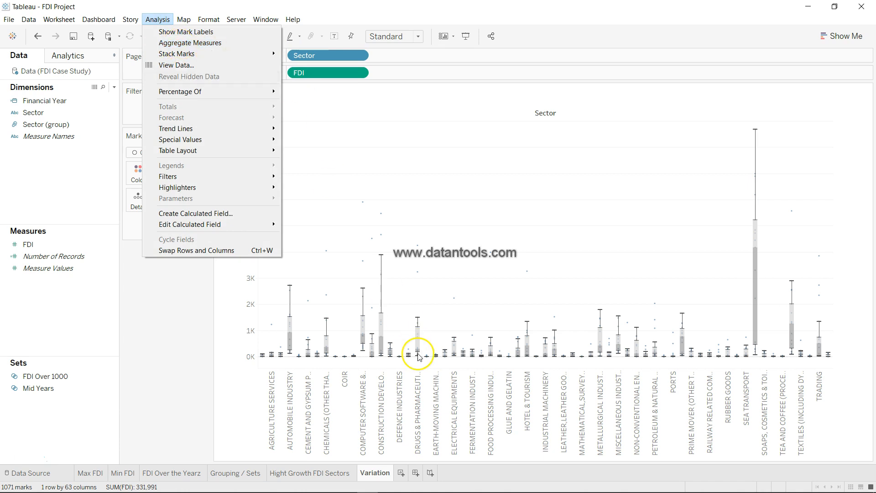
left_click(190, 359)
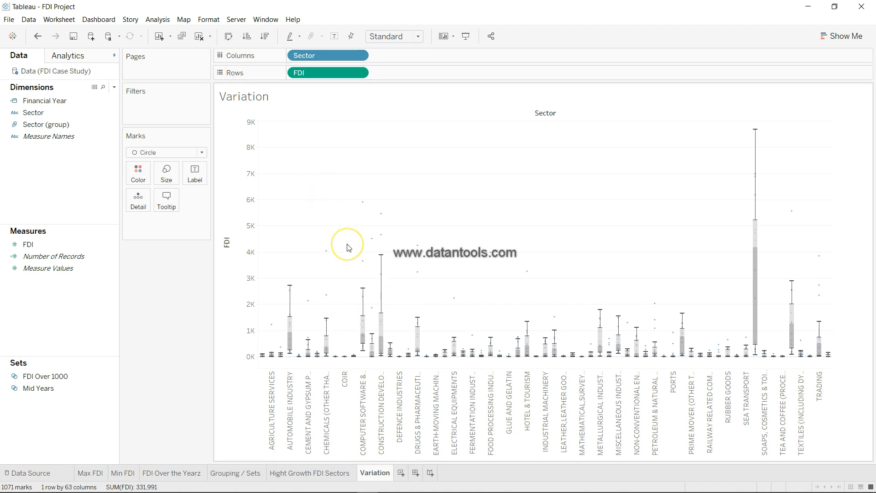
Step: Swap the rows and columns of the Variation box plot and sort the sectors by FDI in descending order
mouse_move(367, 300)
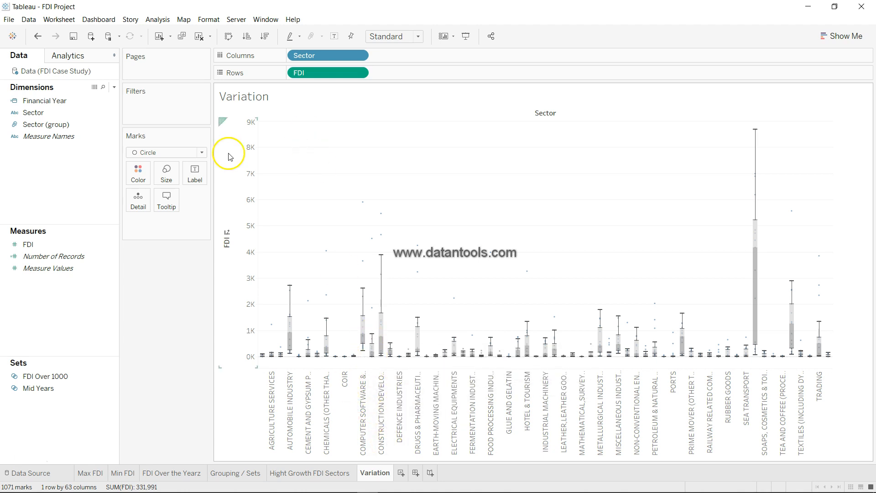
left_click(229, 37)
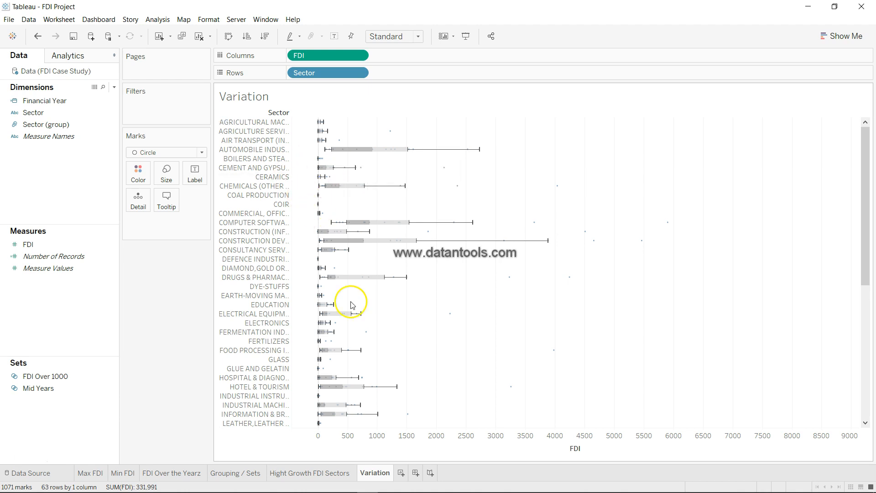
left_click(265, 37)
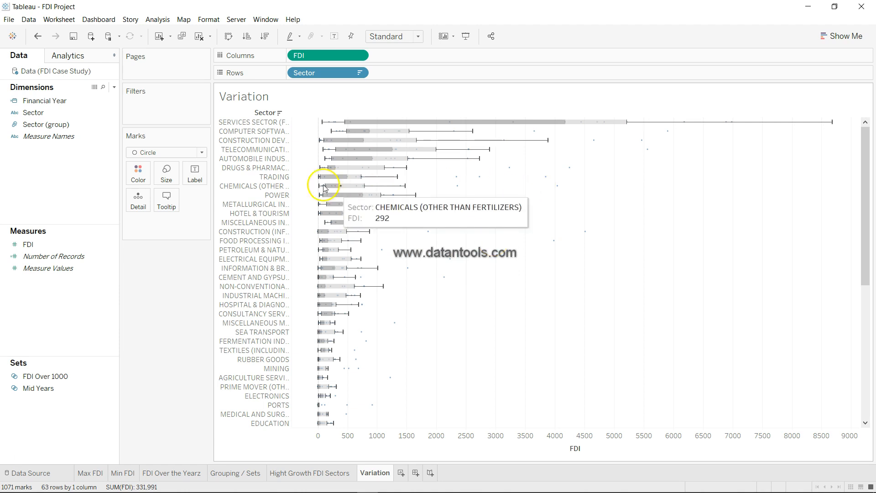
Step: Examine the sorted box plots, comparing the hinges, medians and whiskers of the sectors to judge their variation in FDI
mouse_move(363, 130)
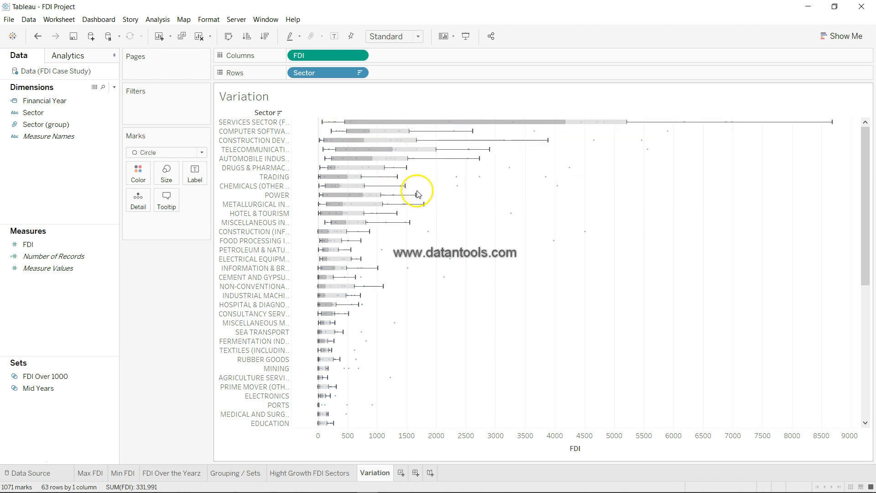
scroll(476, 239, "down", 3)
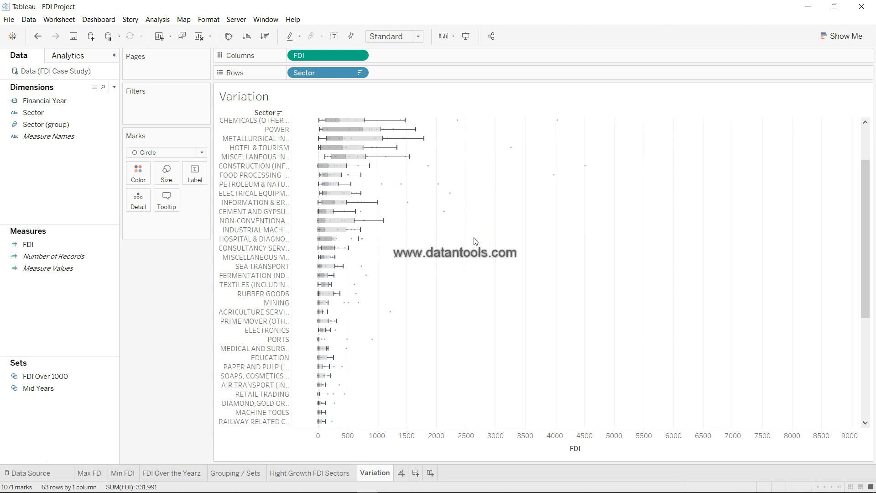
scroll(475, 241, "up", 3)
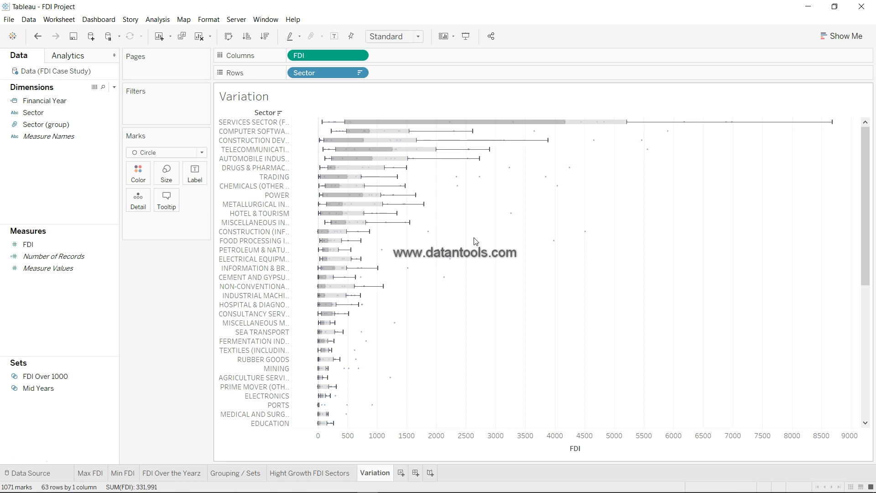
mouse_move(606, 128)
scroll(524, 255, "down", 3)
scroll(524, 255, "up", 3)
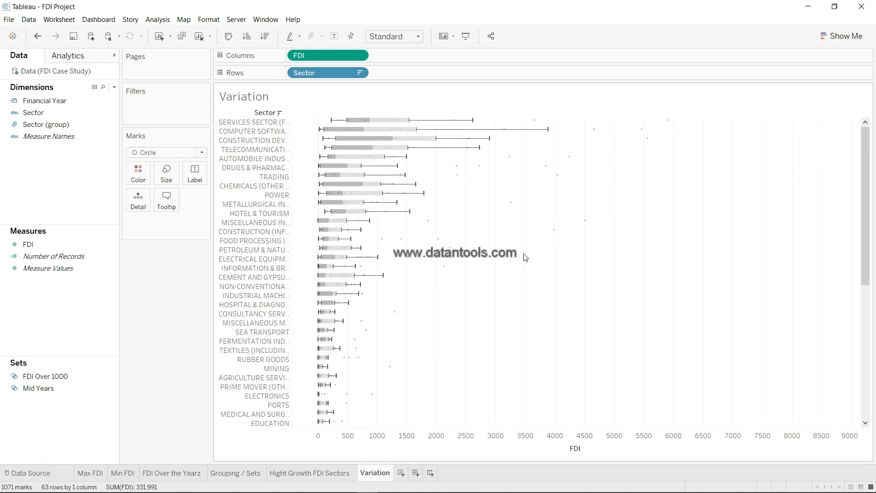
left_click(433, 231)
mouse_move(344, 142)
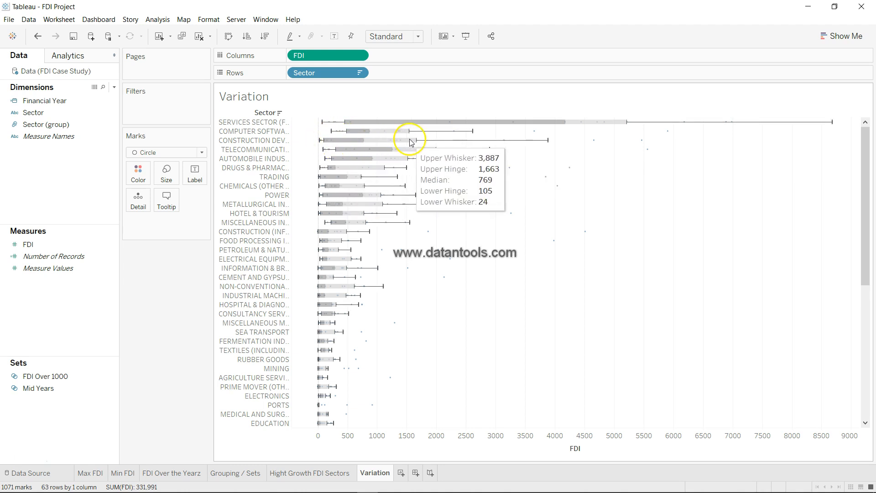
mouse_move(386, 149)
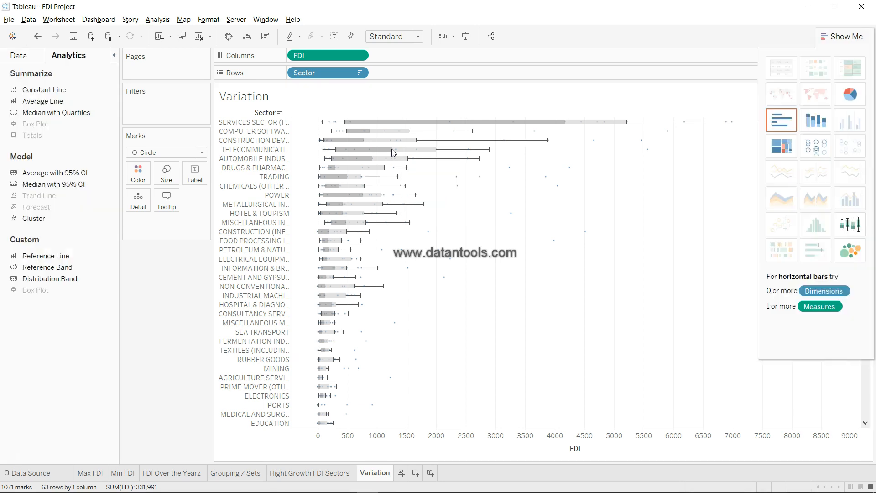
left_click(782, 81)
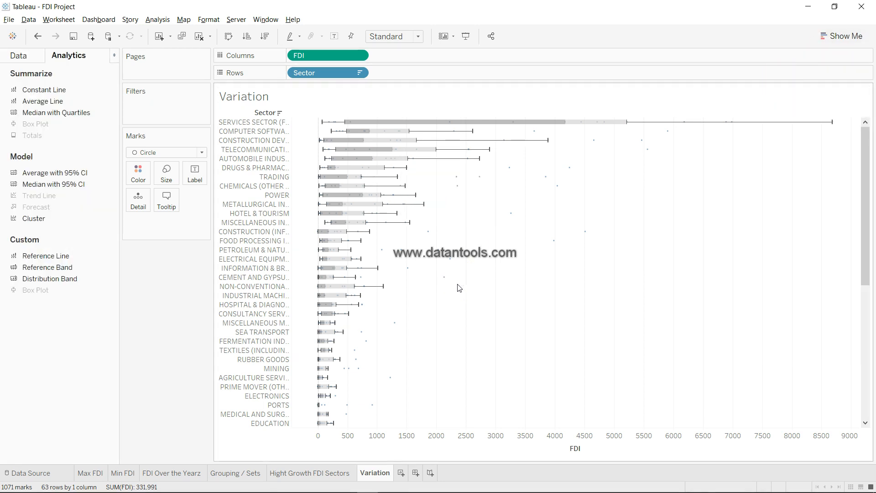
Step: Switch to the Excel question list, read question 13 about the proportion of each sector in FDI, and return to Tableau
key("alt+Tab")
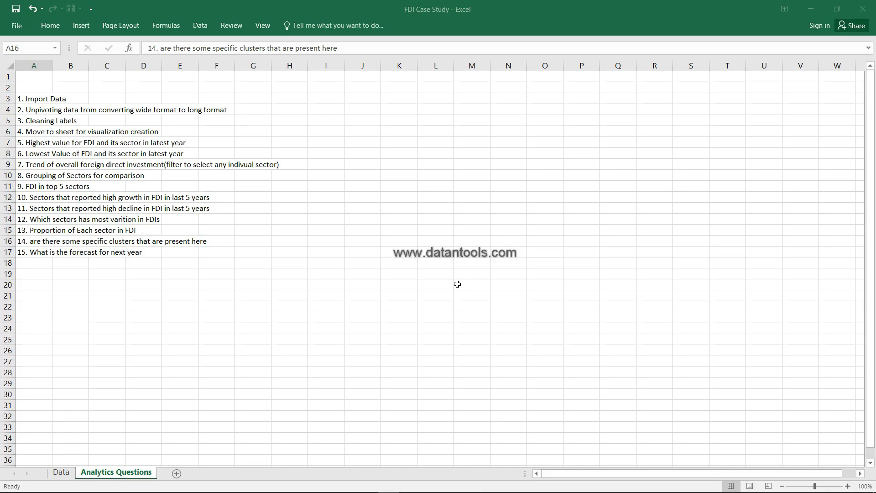
left_click(35, 231)
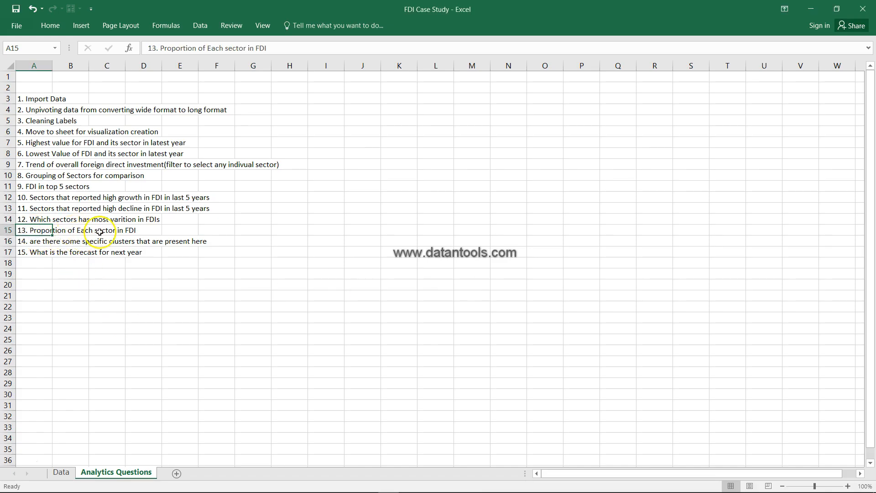
key("alt+Tab")
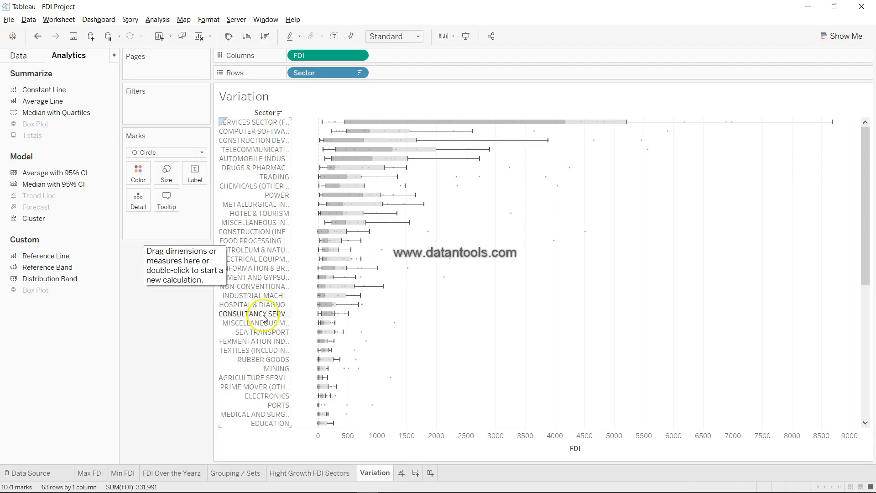
Step: Add a new worksheet and name it Proportion of FDI
left_click(401, 472)
double_click(409, 473)
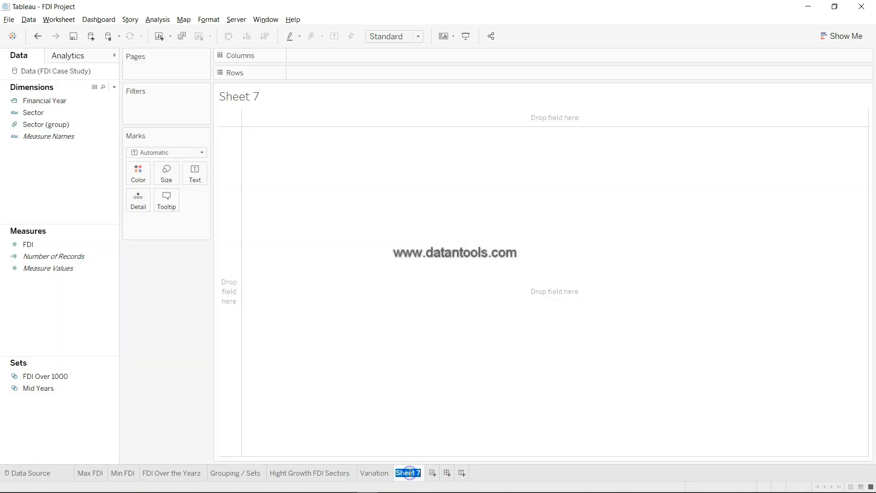
type("Proportion of FDI")
key("Return")
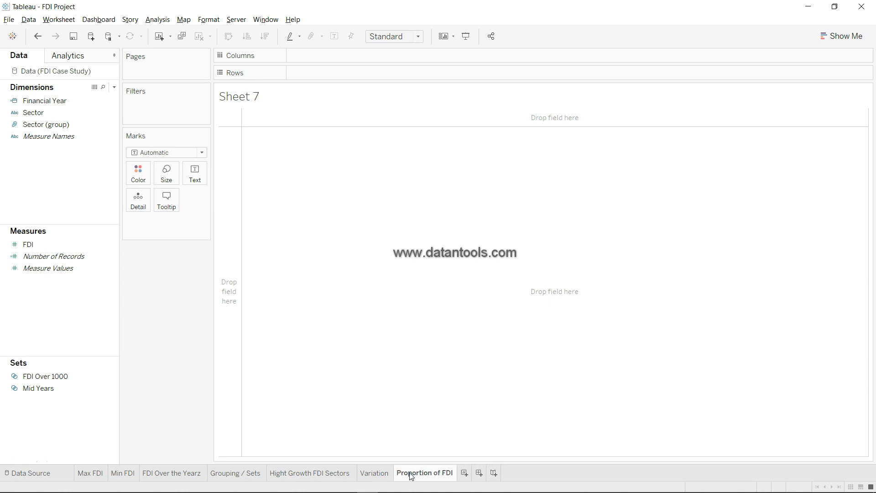
left_click(604, 413)
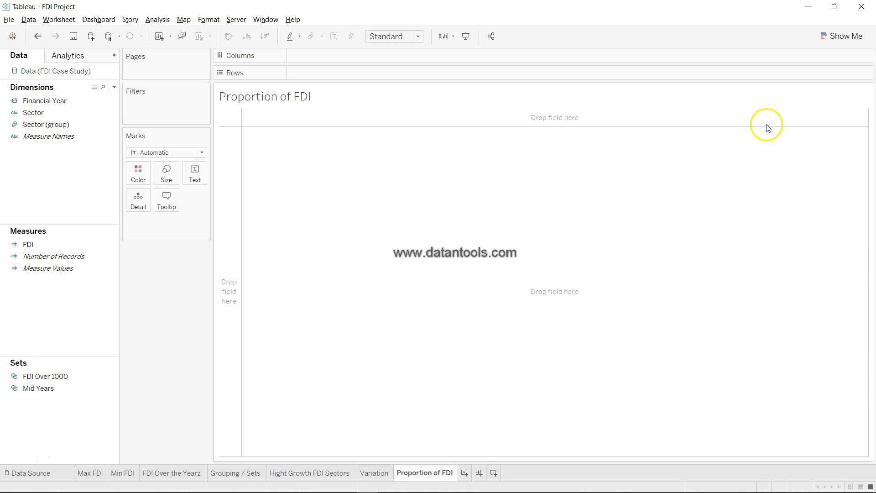
Step: Build a treemap of FDI by Sector on the Proportion of FDI sheet
left_click(67, 114)
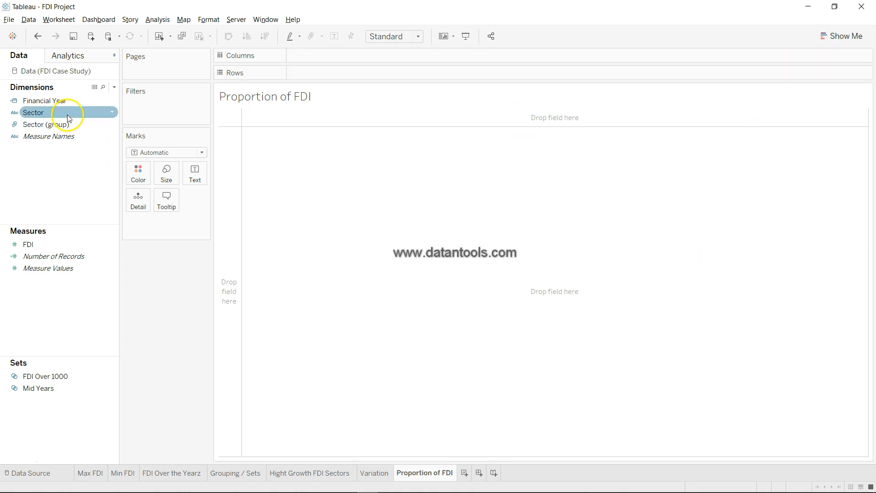
left_click(64, 247, "ctrl")
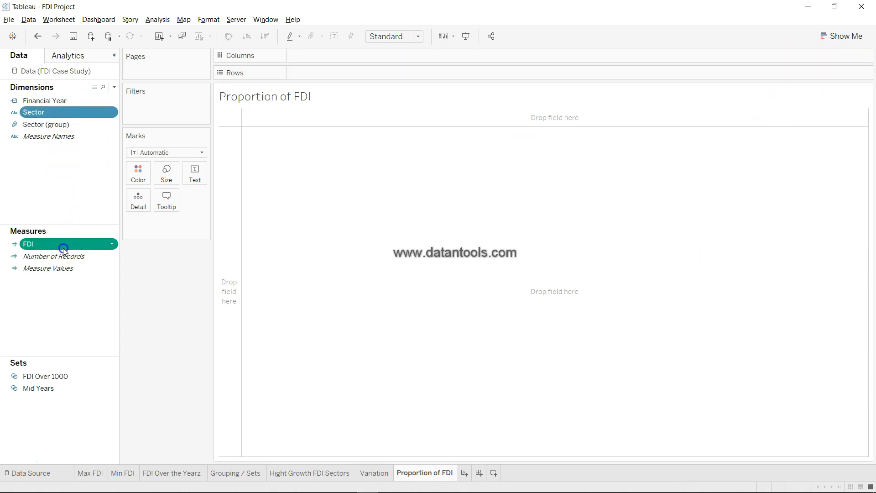
left_click(832, 41)
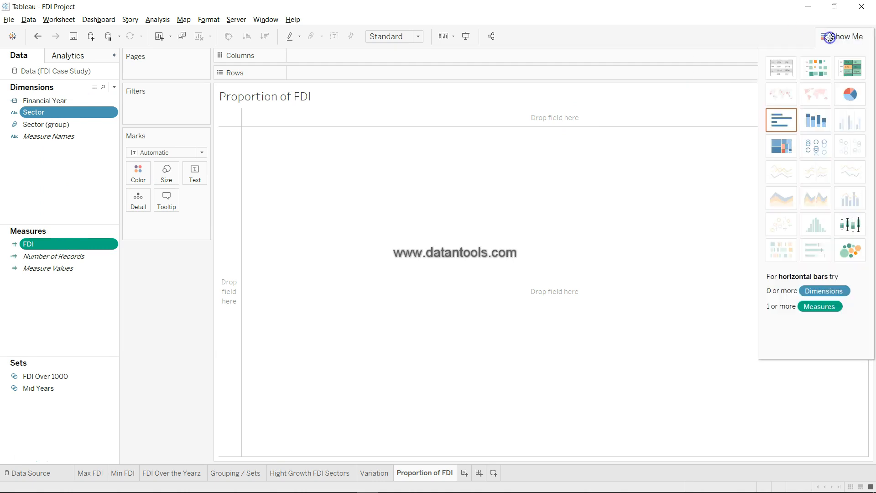
left_click(782, 146)
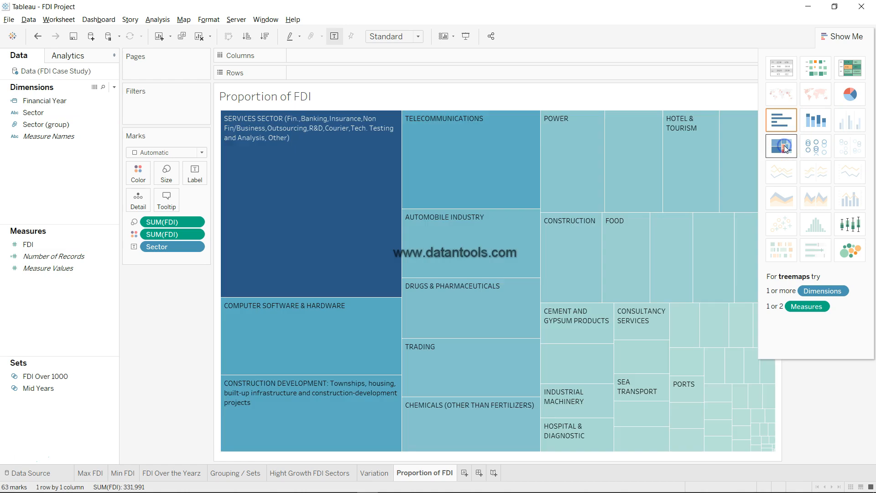
left_click(849, 40)
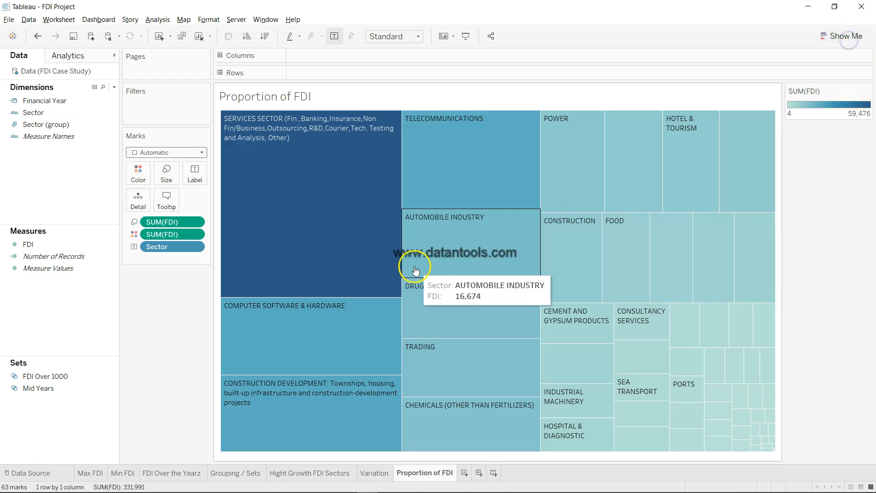
Step: Examine the FDI values of the largest and smallest sectors in the treemap
mouse_move(362, 211)
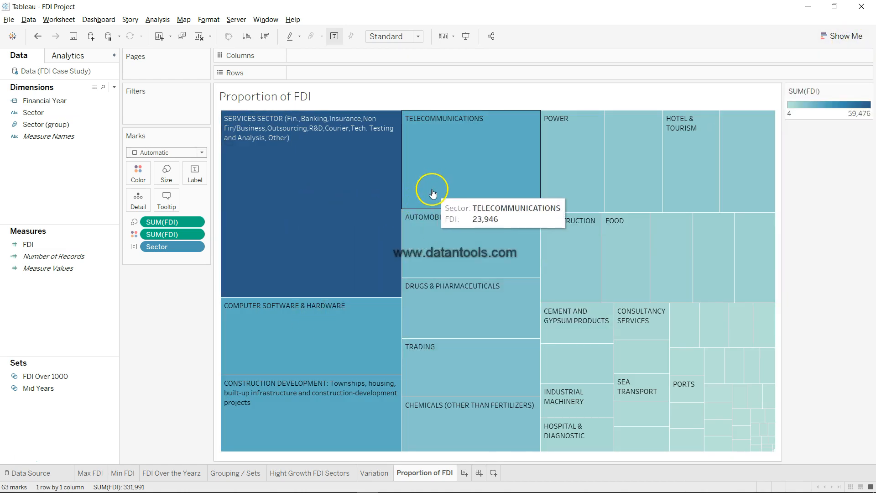
mouse_move(359, 332)
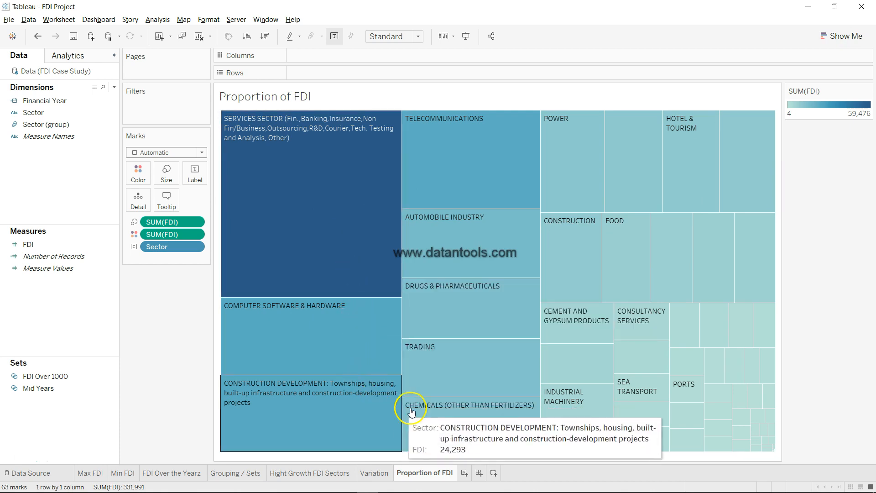
mouse_move(708, 279)
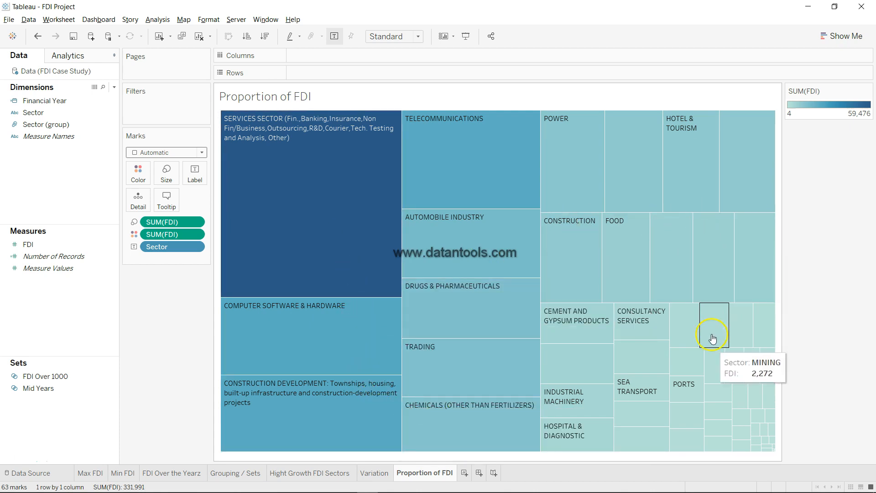
mouse_move(769, 451)
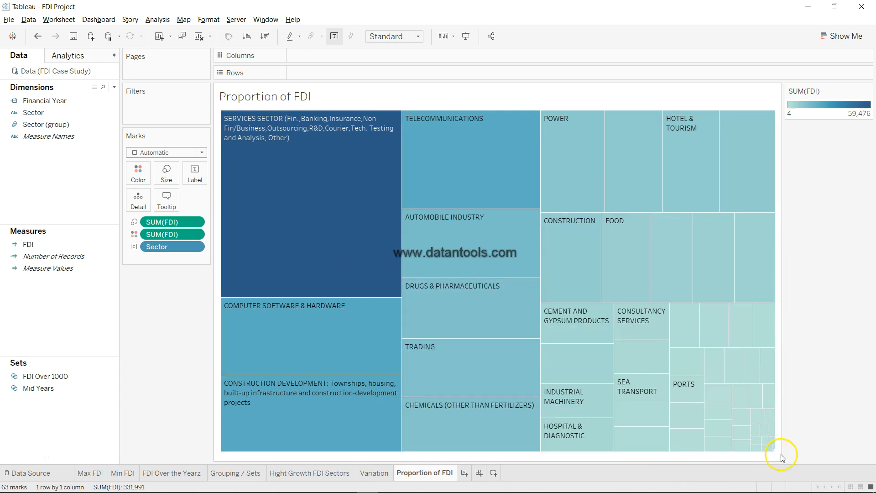
mouse_move(438, 331)
mouse_move(531, 280)
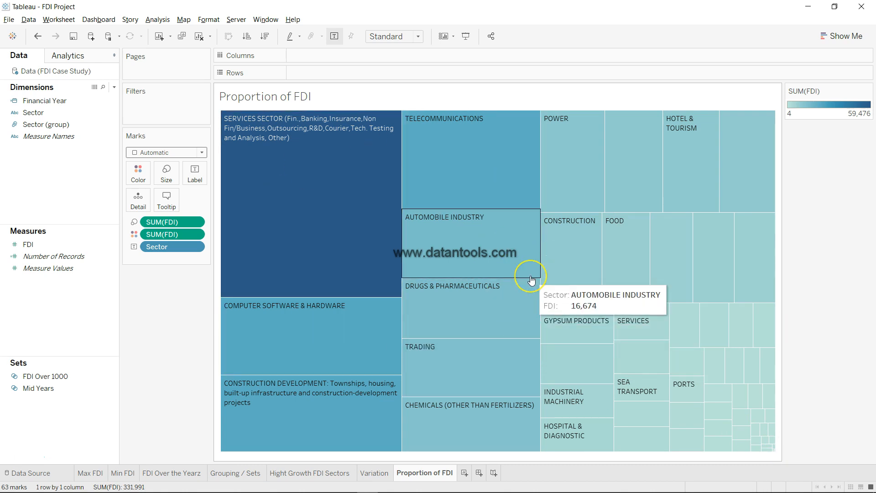
Step: Filter the treemap by the year of Financial Year, keeping only 2016
left_click(77, 103)
left_click_drag(142, 100, 143, 101)
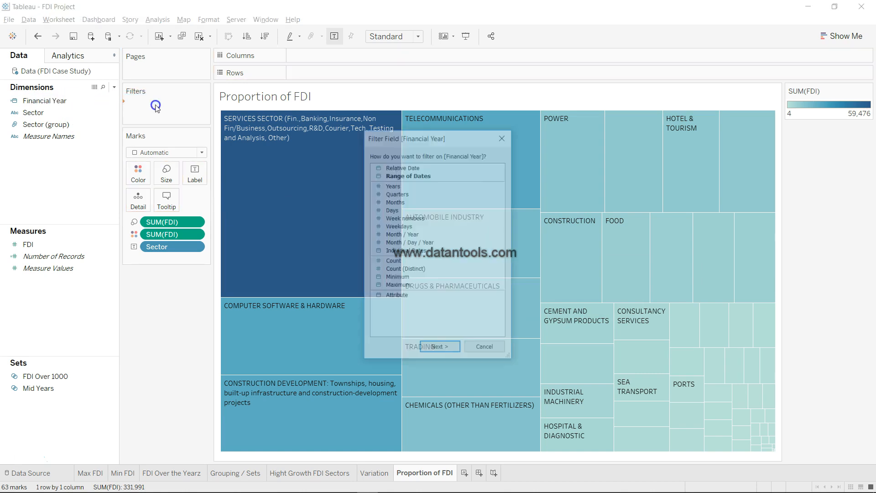
left_click(440, 349)
scroll(369, 209, "down", 2)
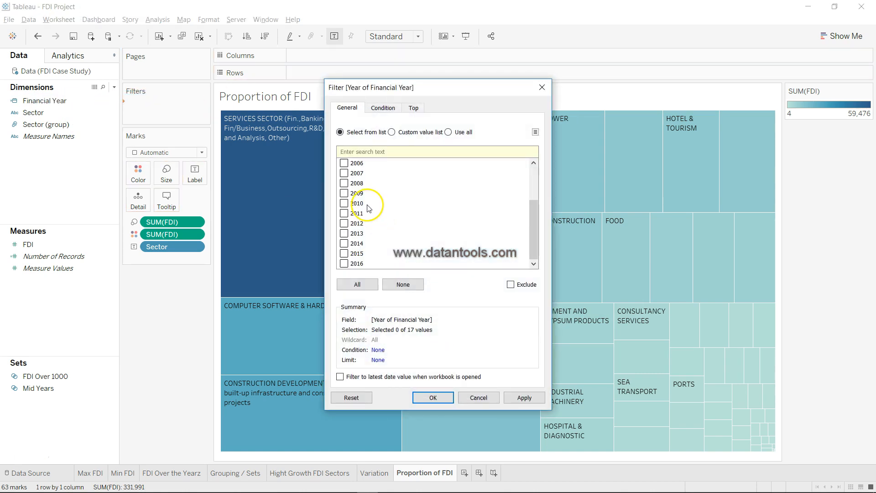
left_click(343, 263)
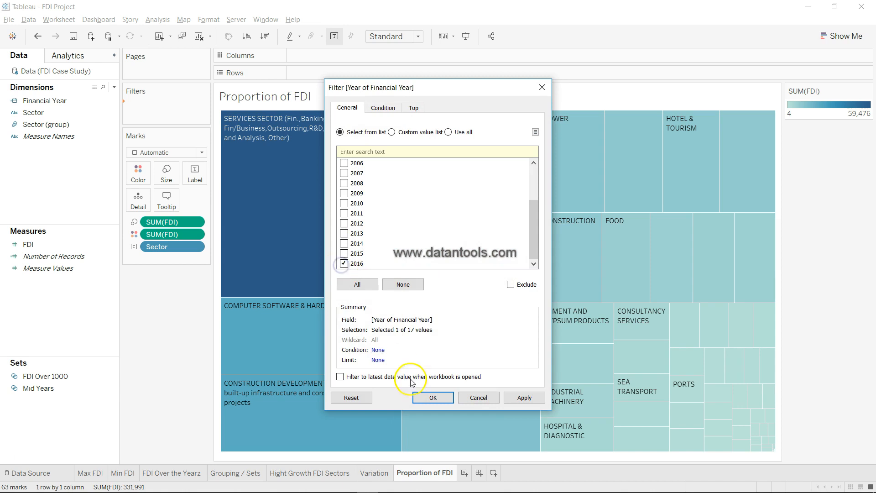
left_click(433, 398)
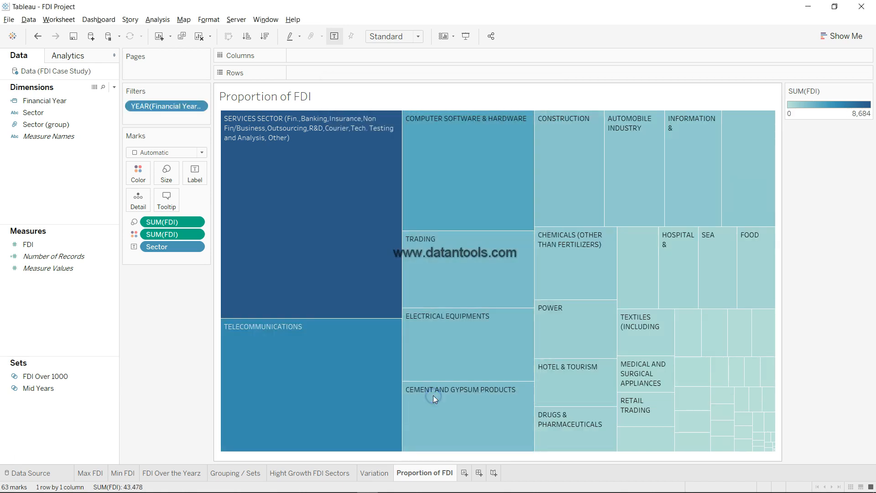
Step: Show the filter control for the year of Financial Year and make it a multiple values dropdown
left_click(199, 106)
left_click(198, 133)
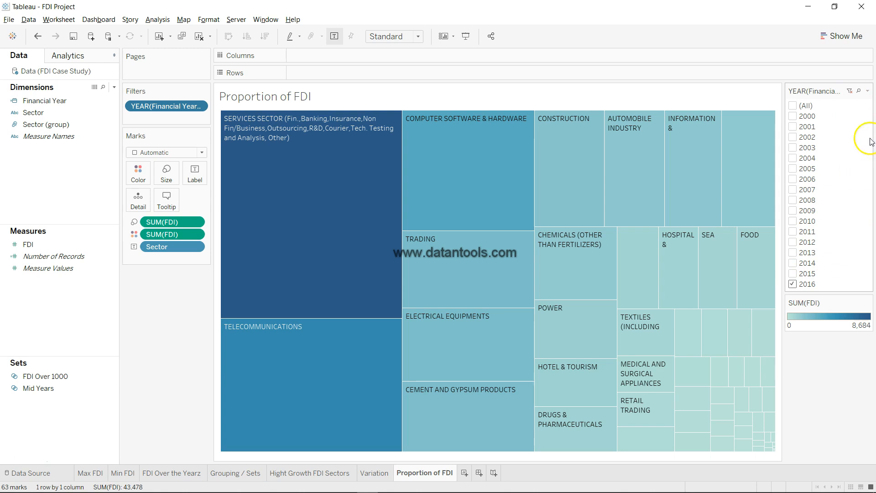
left_click(867, 92)
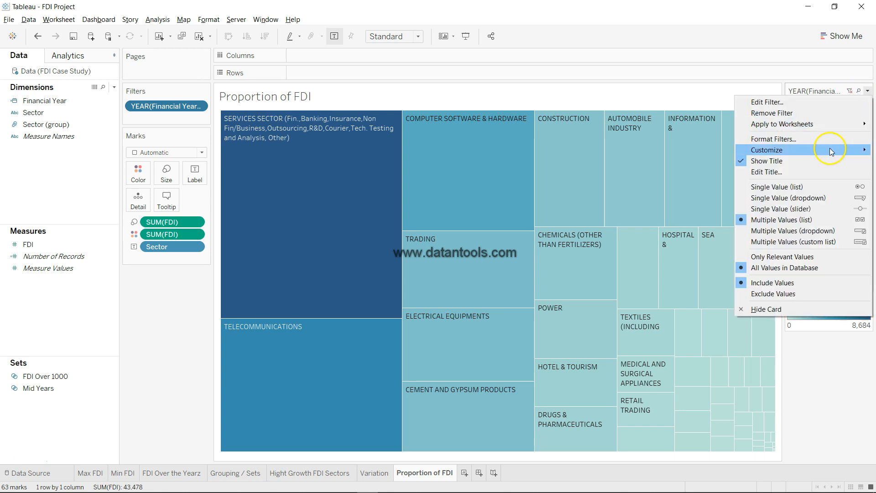
mouse_move(807, 152)
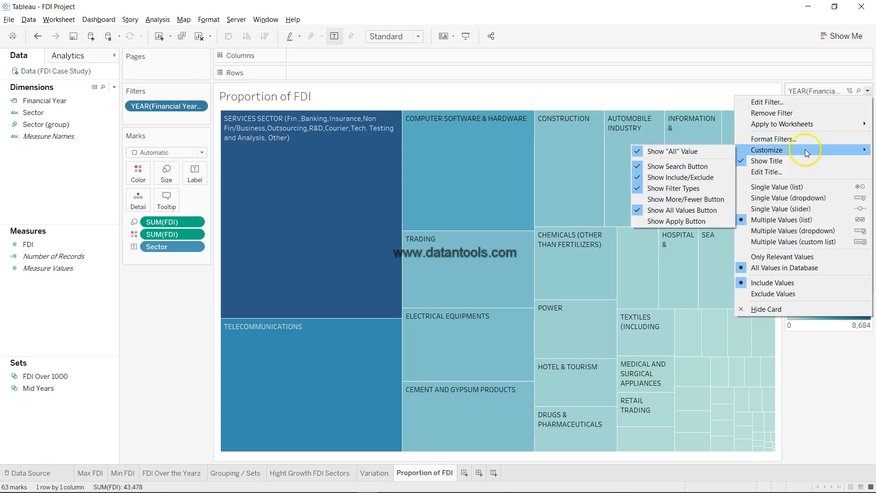
left_click(821, 231)
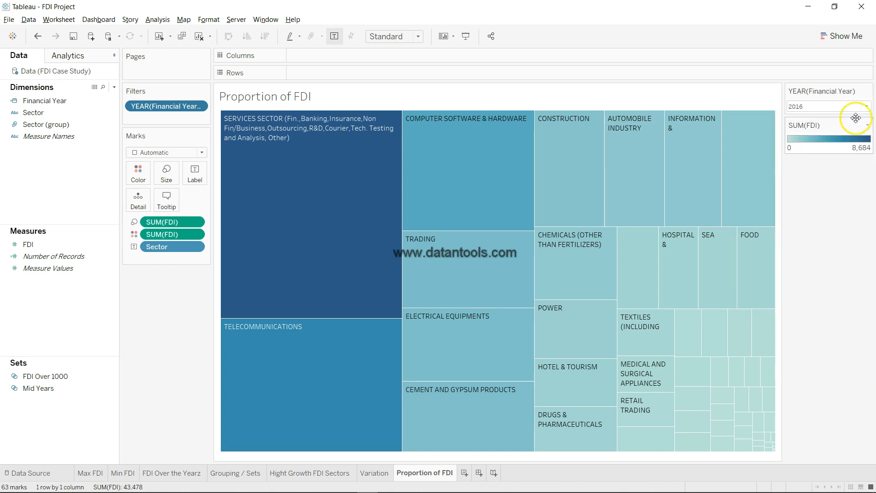
Step: Show the treemap for 2015, 2014 and 2013, one year at a time, with the year filter
left_click(866, 106)
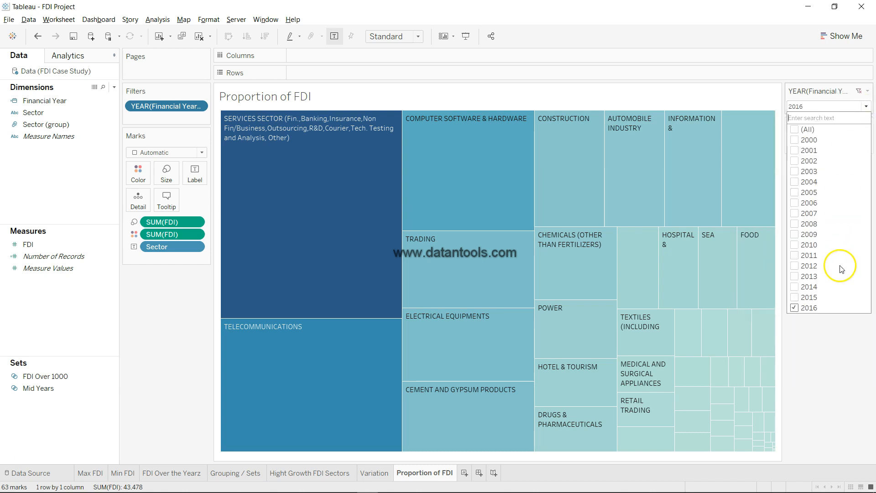
left_click(794, 297)
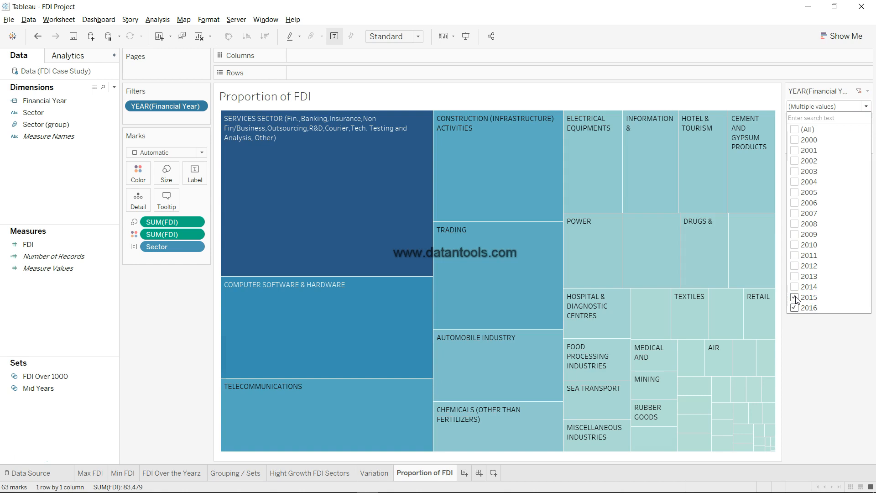
left_click(795, 308)
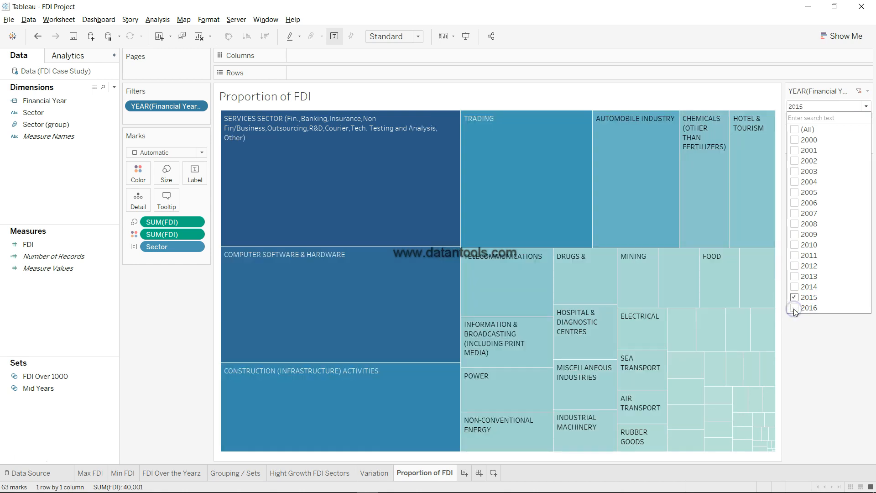
left_click(794, 308)
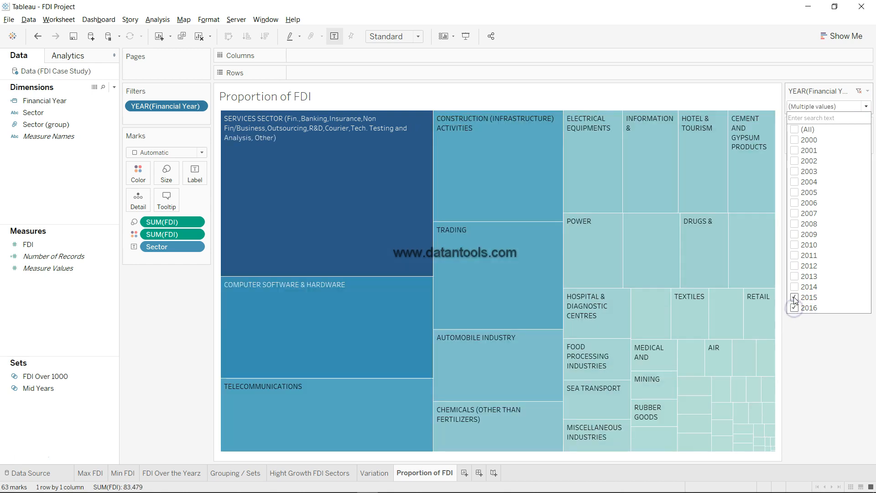
left_click(794, 297)
left_click(795, 308)
left_click(794, 287)
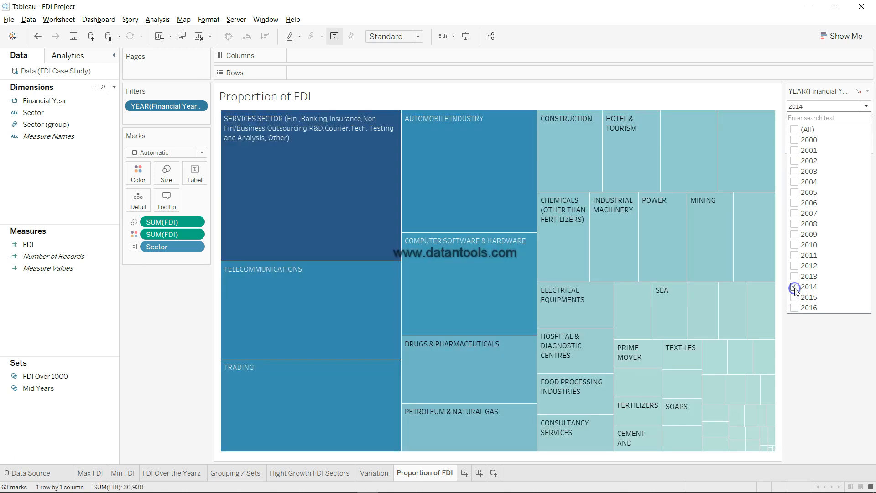
left_click(794, 287)
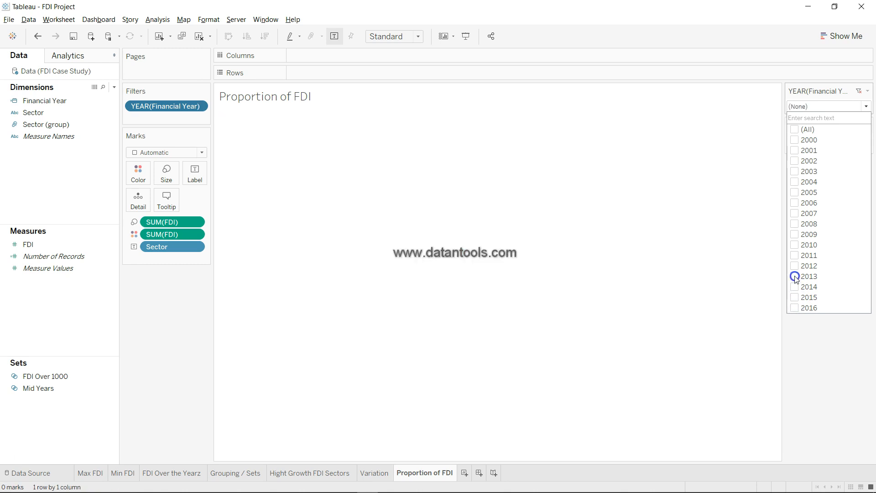
left_click(795, 276)
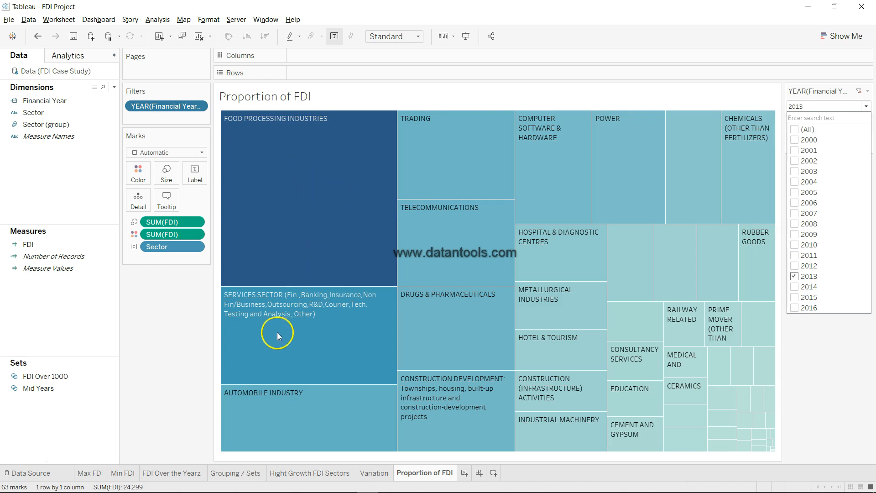
Step: Keep only 2014 in the treemap's year filter and close the list of years
left_click(797, 290)
left_click(794, 276)
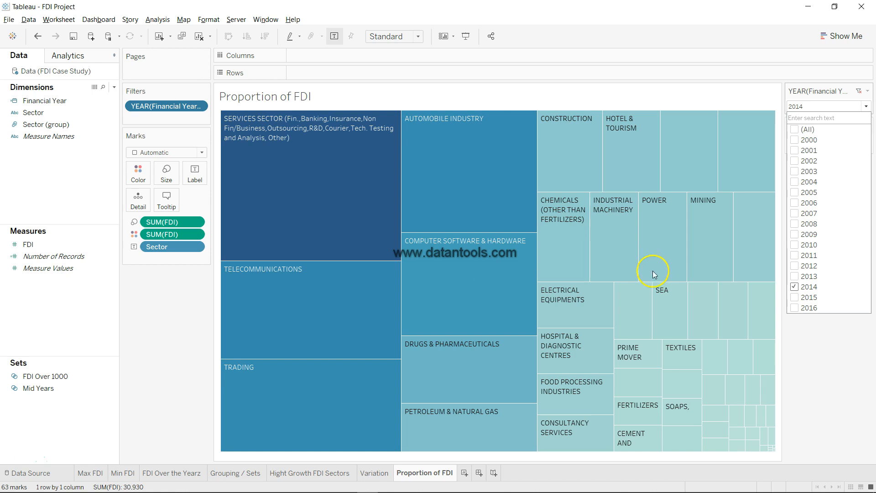
left_click(813, 350)
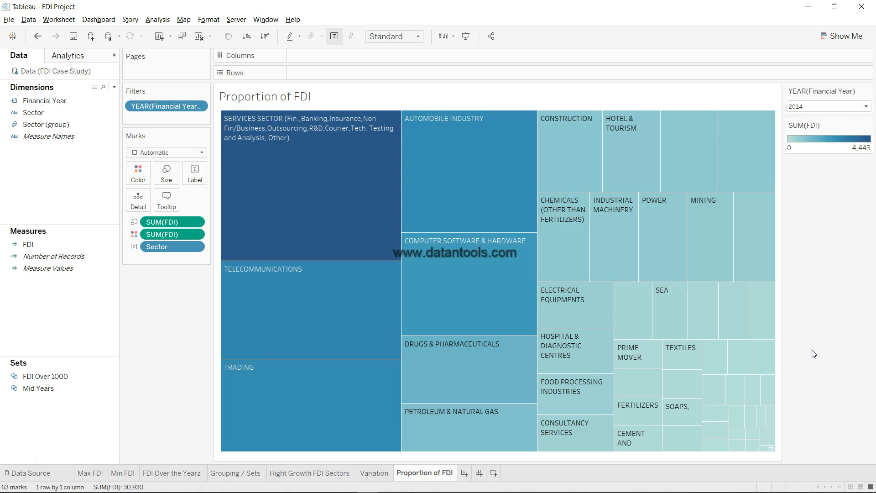
Step: Switch to the Analytics Questions sheet in Excel and read question 14 about specific clusters
key("alt+Tab")
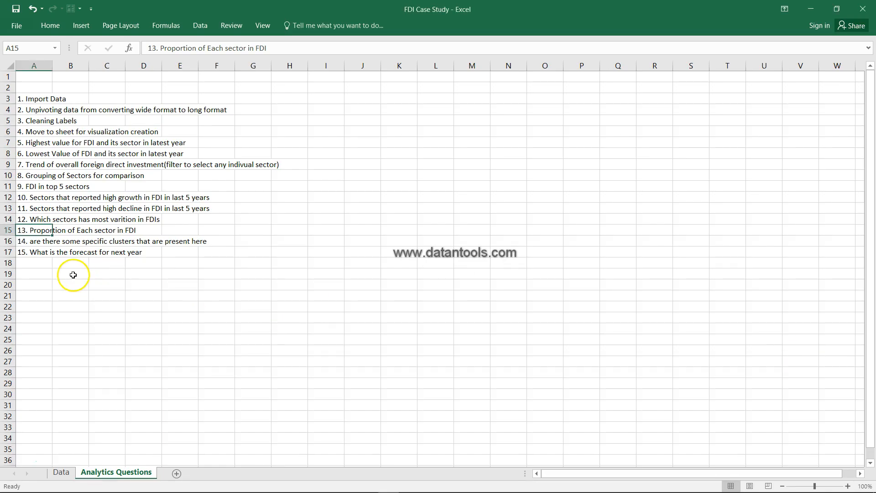
left_click(32, 252)
left_click(33, 240)
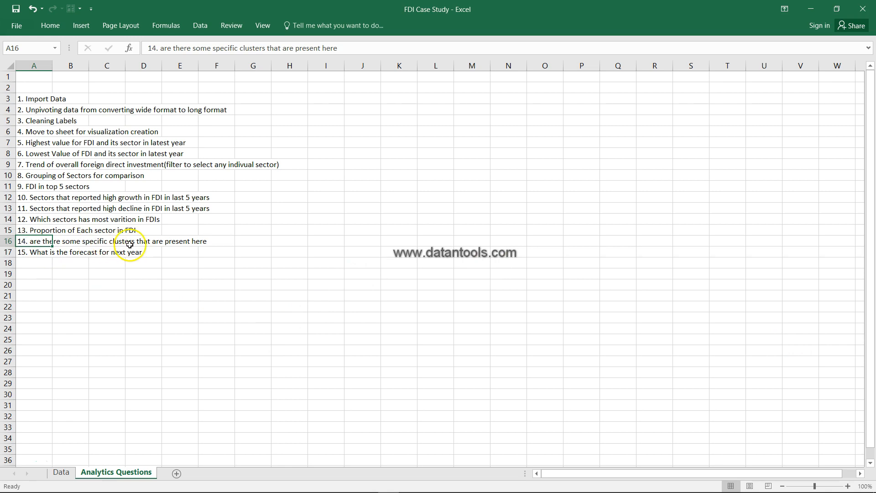
Step: Switch back to Tableau and build a text table of FDI with Sector in rows on a new worksheet
key("alt+Tab")
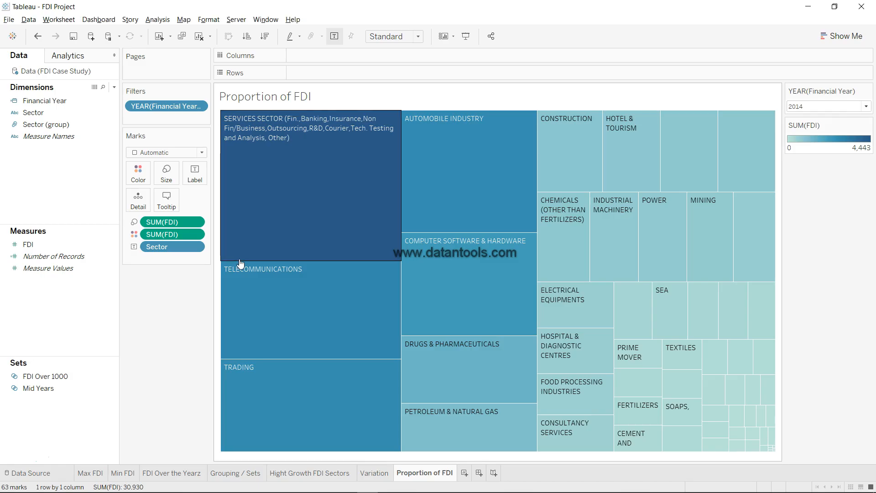
left_click(479, 473)
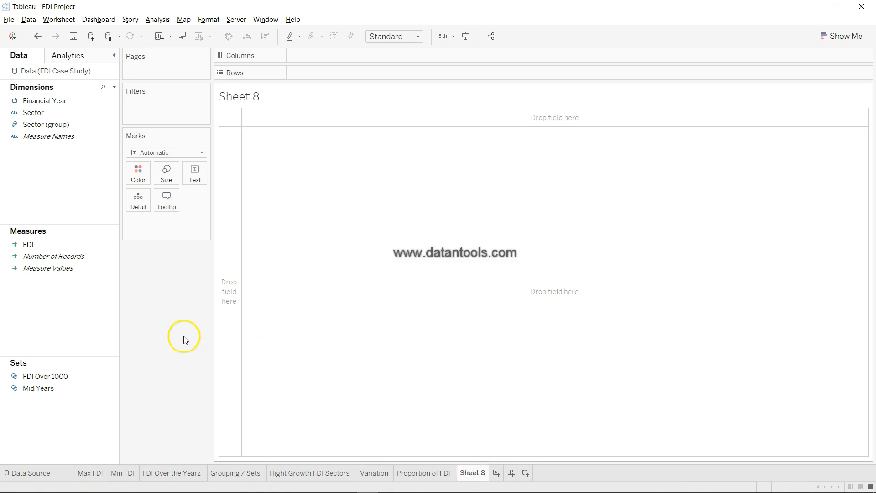
left_click(69, 116)
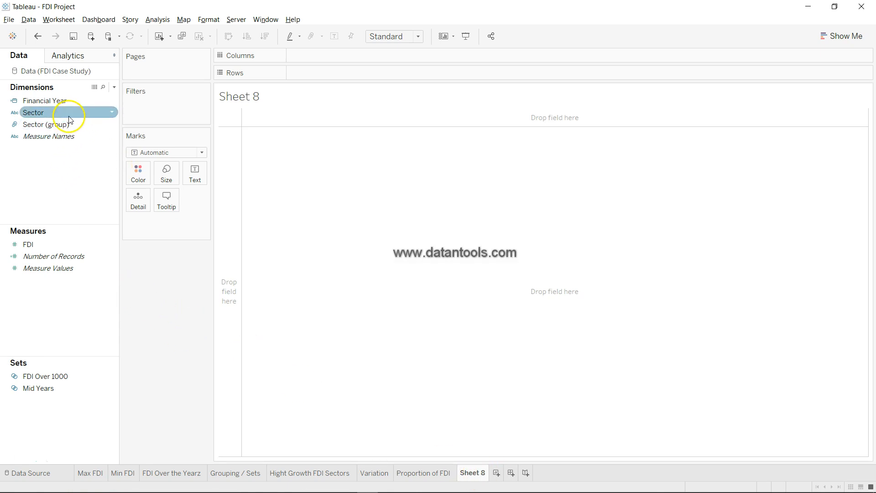
mouse_move(70, 119)
left_mouse_down()
mouse_move(368, 88)
mouse_move(330, 72)
left_mouse_up()
left_click_drag(29, 245, 317, 220)
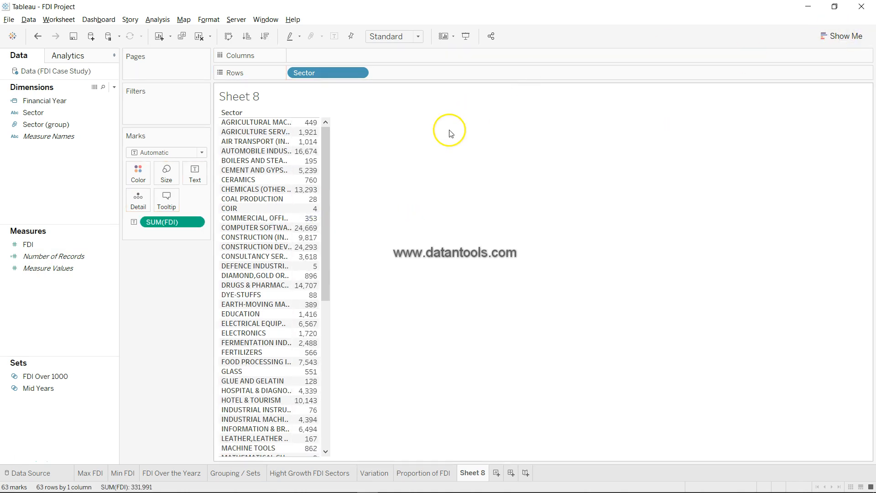
Step: Cluster the sectors in the table by SUM(FDI), leaving the number of clusters on Automatic
left_click(87, 55)
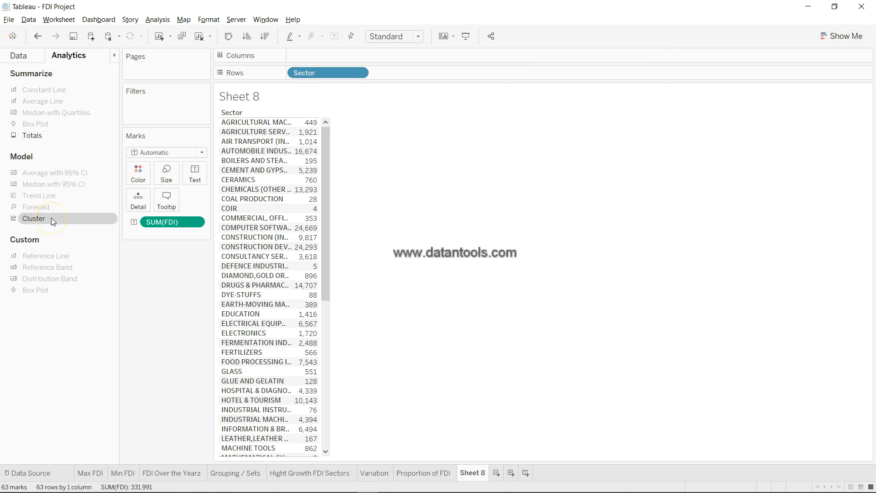
left_click_drag(52, 220, 301, 130)
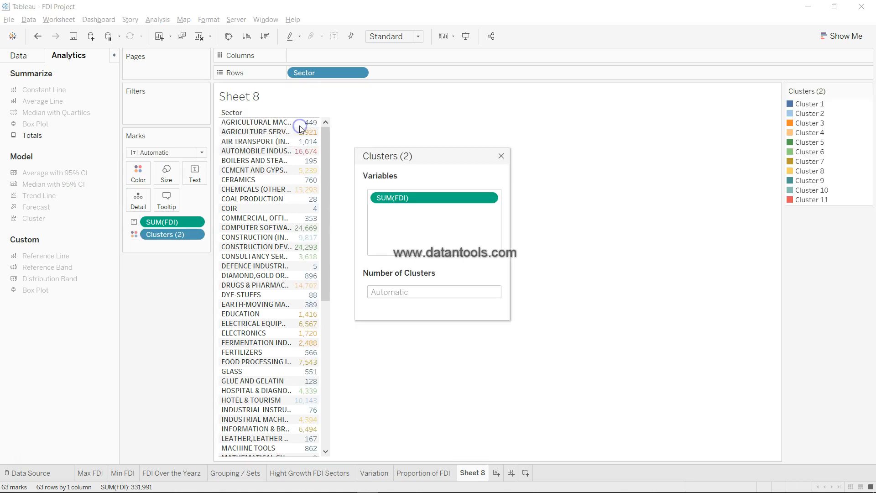
left_click(400, 291)
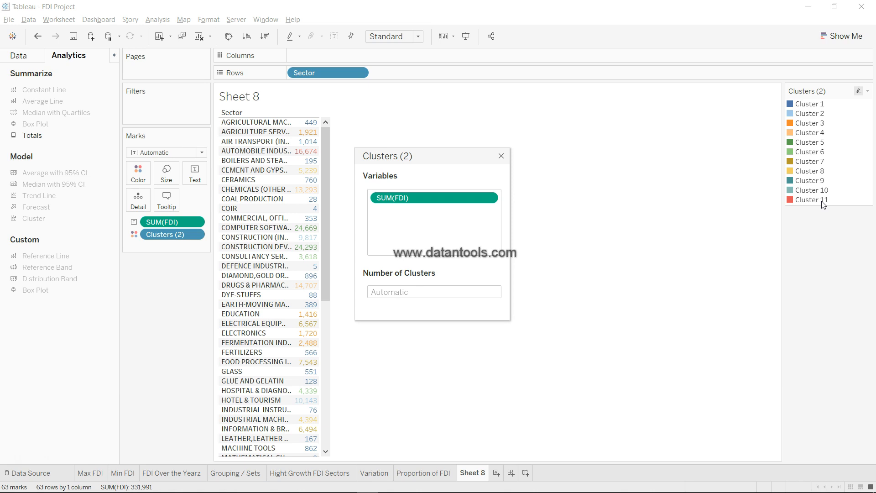
left_click(501, 157)
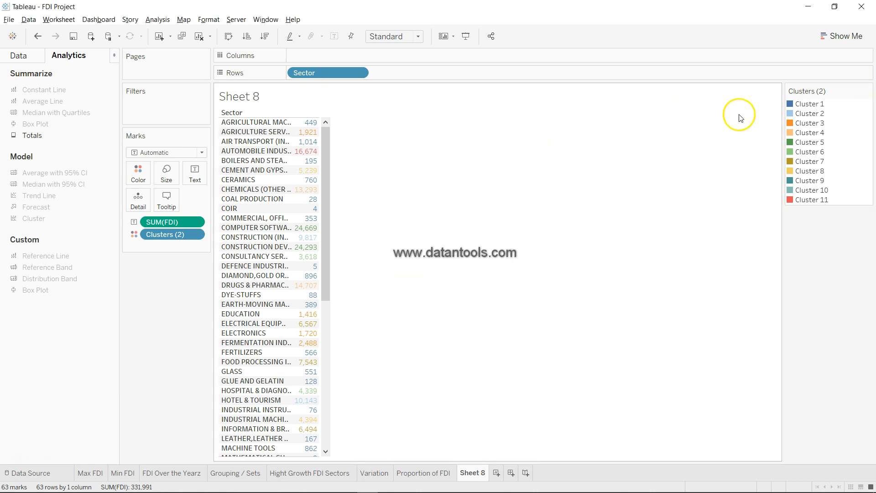
Step: Look through the whole sector table to see which cluster colour each FDI value has
scroll(278, 363, "down", 9)
scroll(275, 363, "up", 9)
left_click(276, 362)
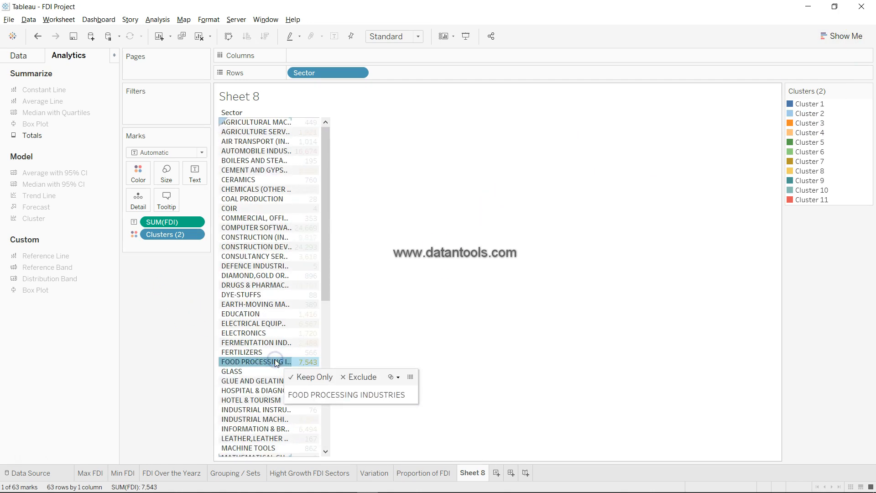
left_click(276, 363)
scroll(315, 358, "down", 9)
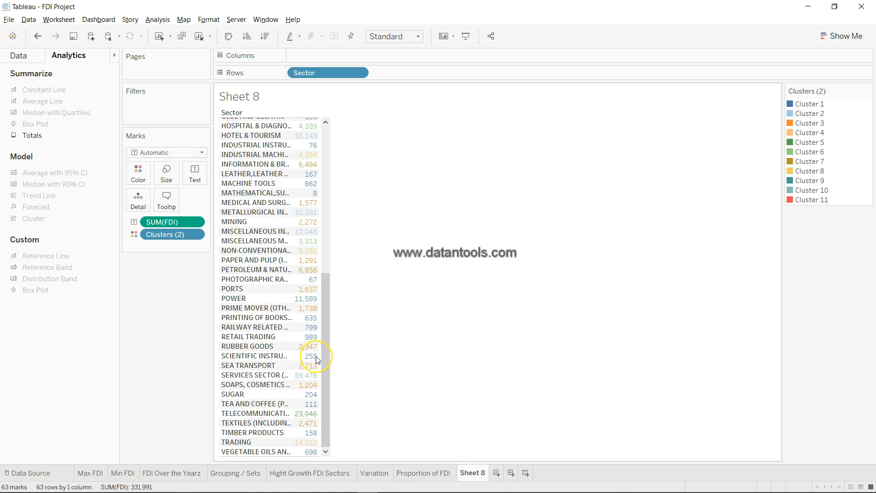
scroll(318, 361, "up", 9)
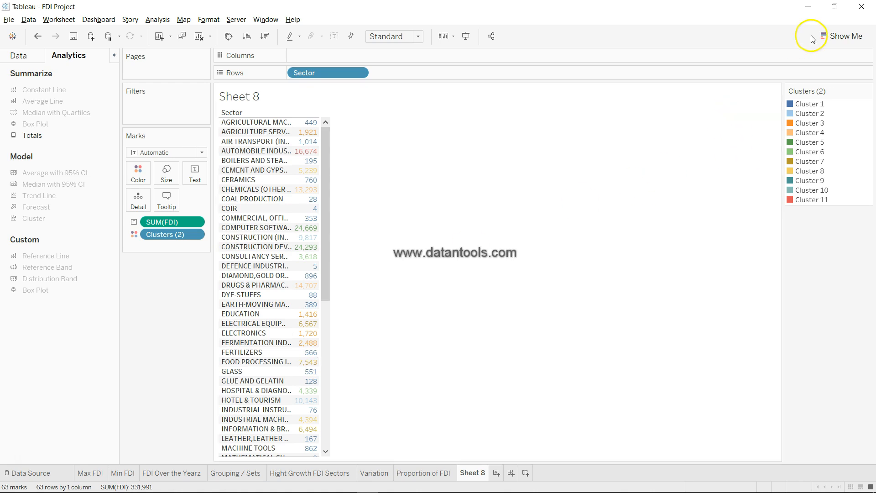
Step: Change the clustered sector table into a packed bubbles chart
left_click(830, 35)
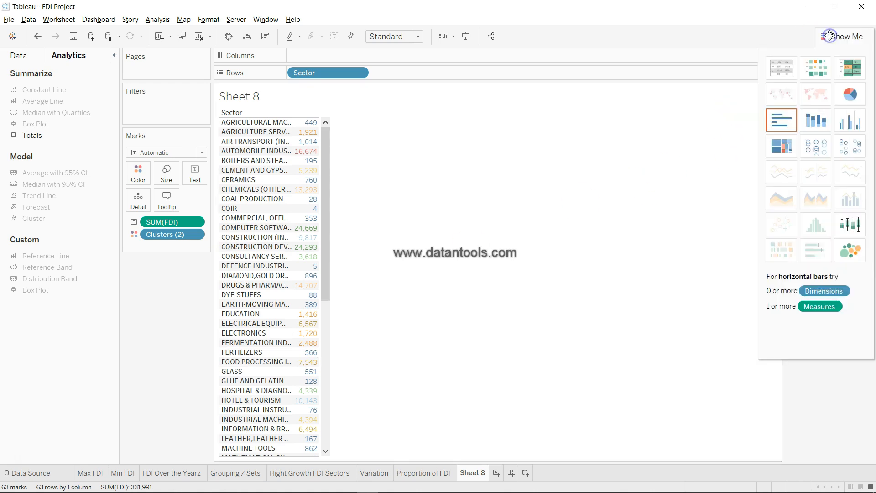
left_click(849, 255)
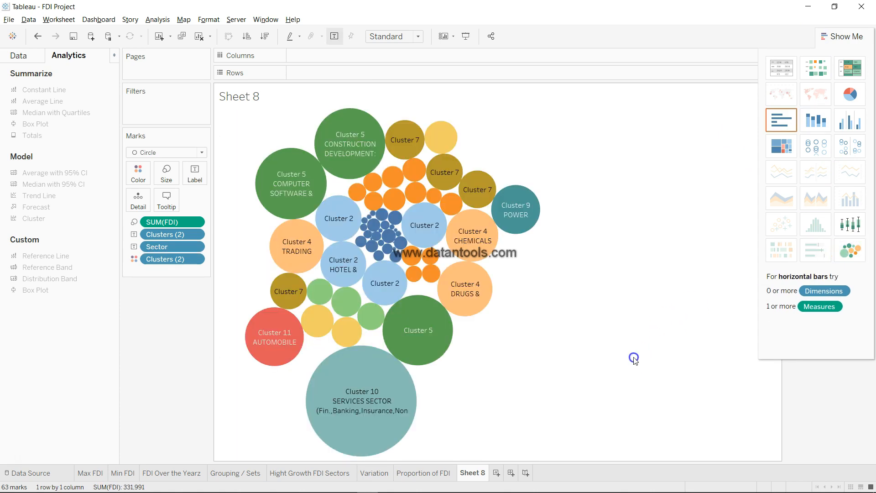
left_click(841, 37)
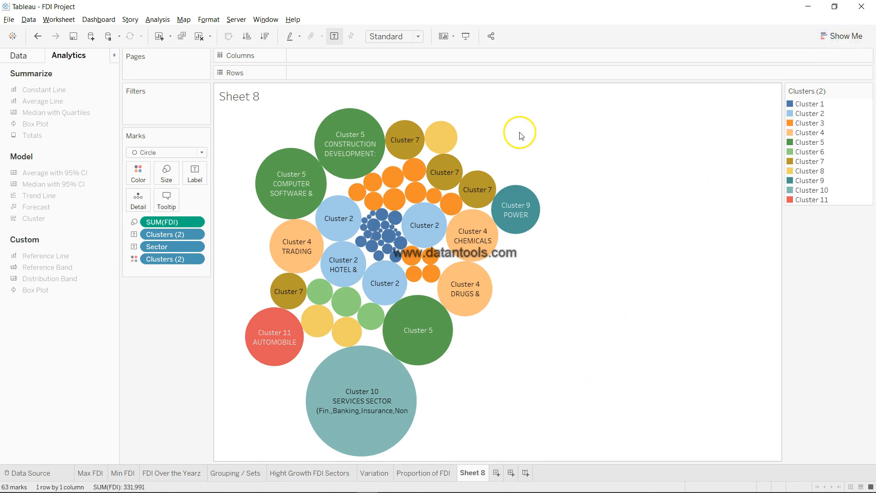
Step: Examine the cluster, sector and FDI value of individual bubbles, including Computer Software & Hardware, Power and Automobile Industry
mouse_move(283, 169)
mouse_move(418, 335)
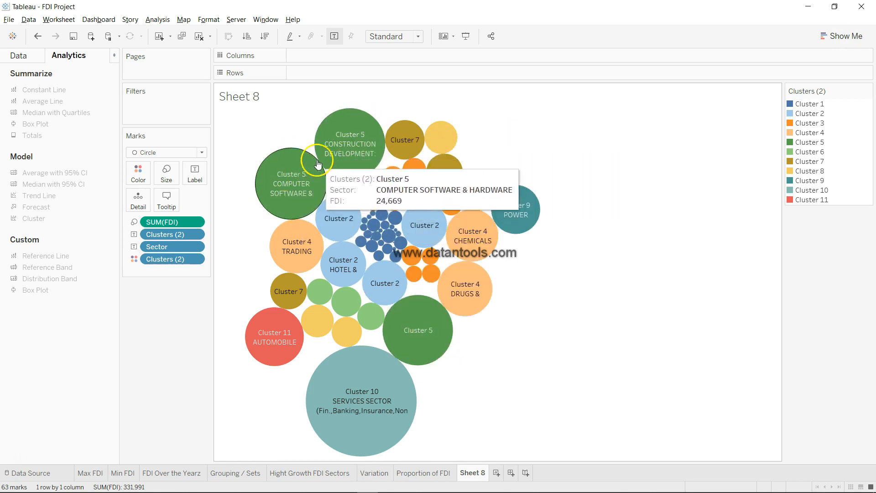
mouse_move(352, 143)
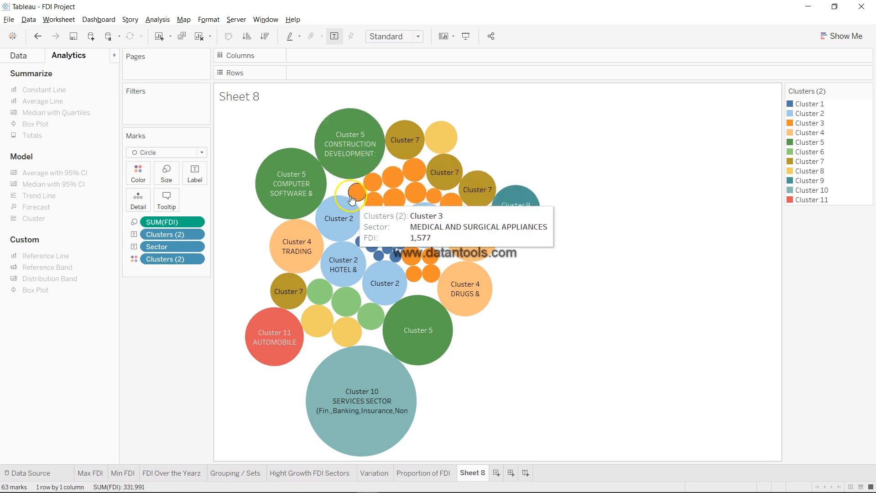
left_click(414, 233)
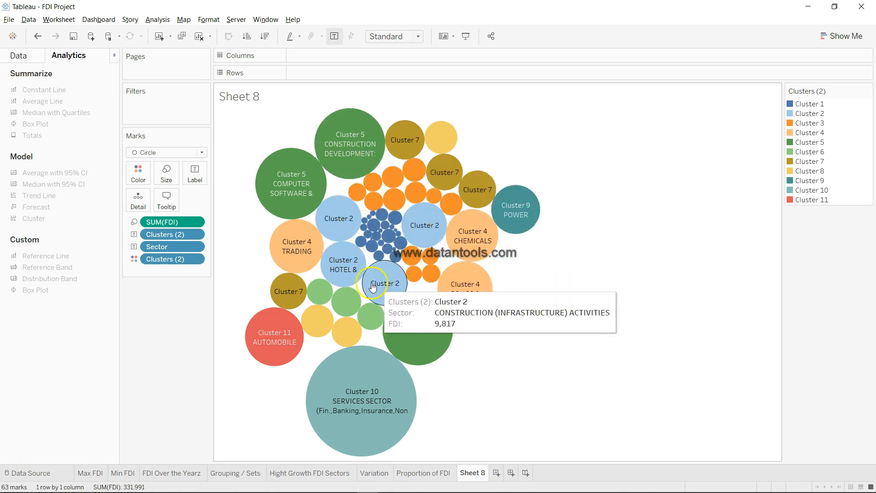
left_click(381, 305)
left_click(518, 216)
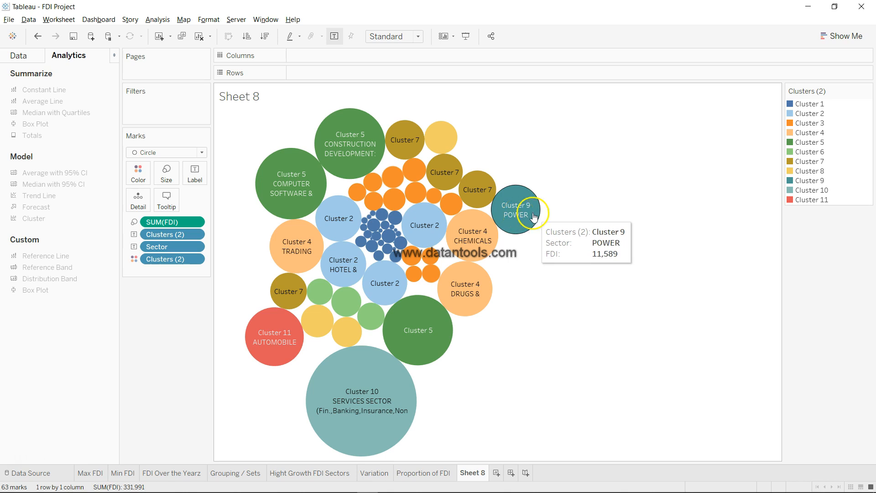
left_click(275, 343)
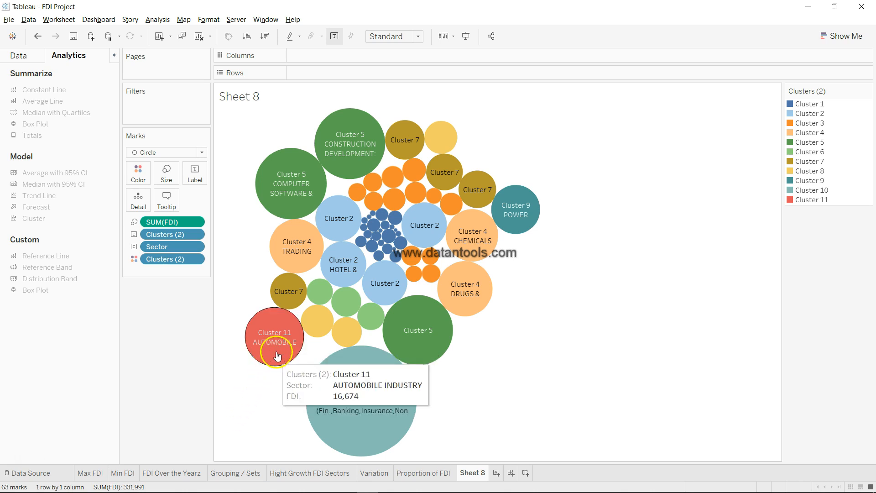
left_click(470, 258)
left_click(274, 391)
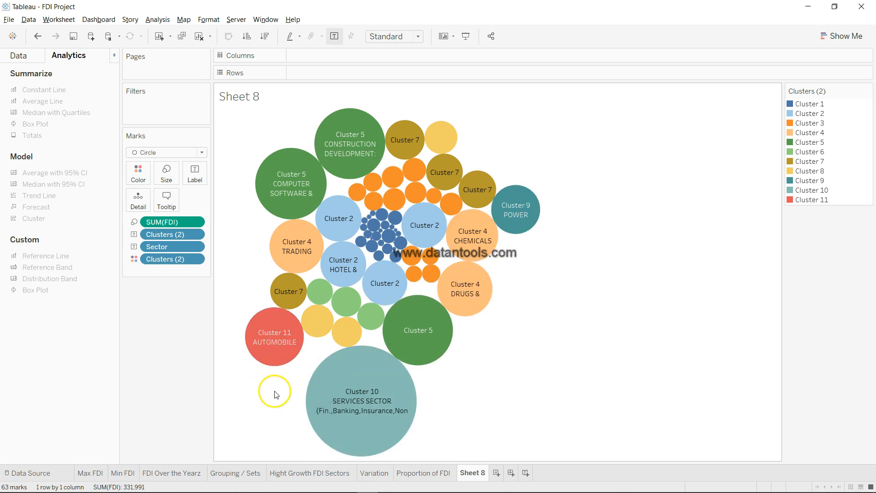
Step: Examine the cluster legend and the sector and FDI details of the small Cluster 1 bubbles
left_click(477, 272)
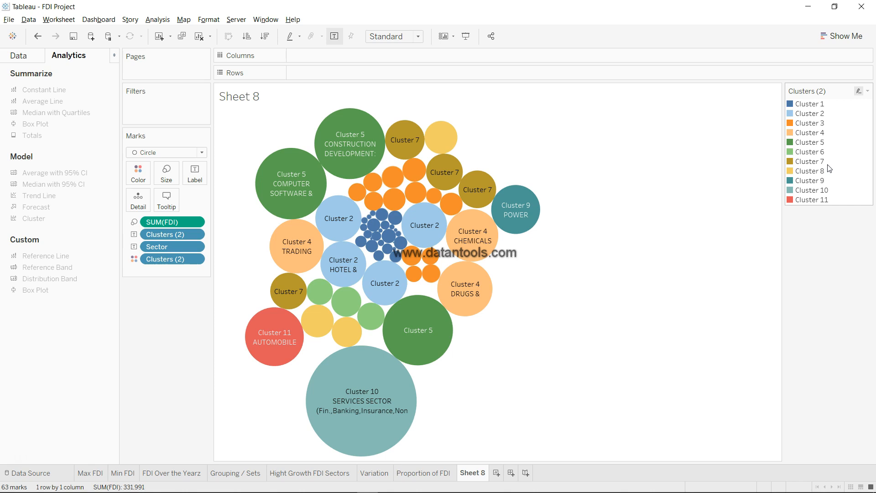
mouse_move(394, 229)
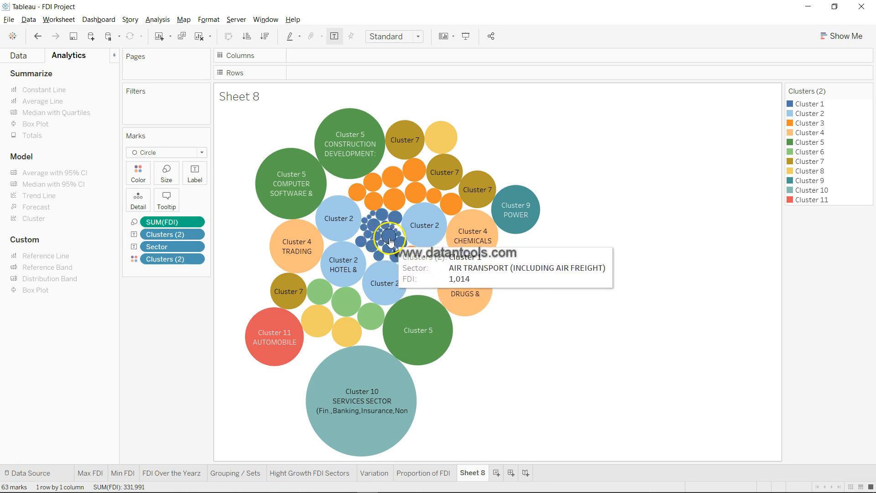
mouse_move(373, 217)
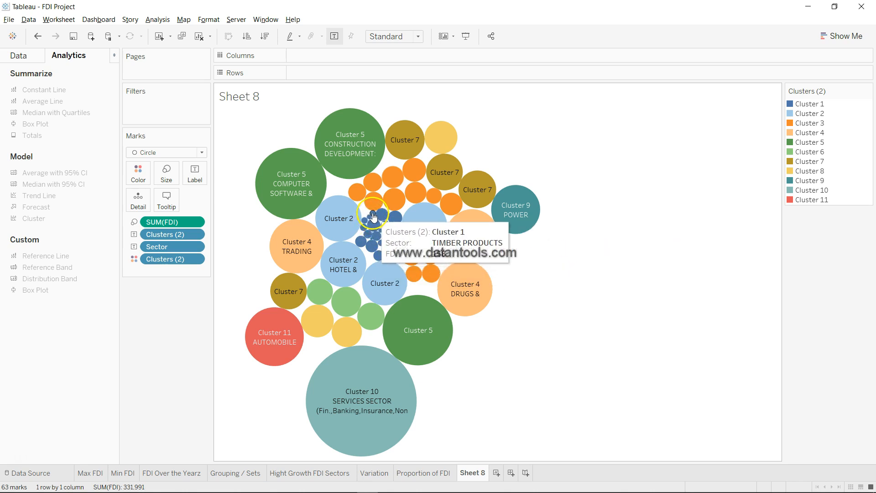
mouse_move(373, 199)
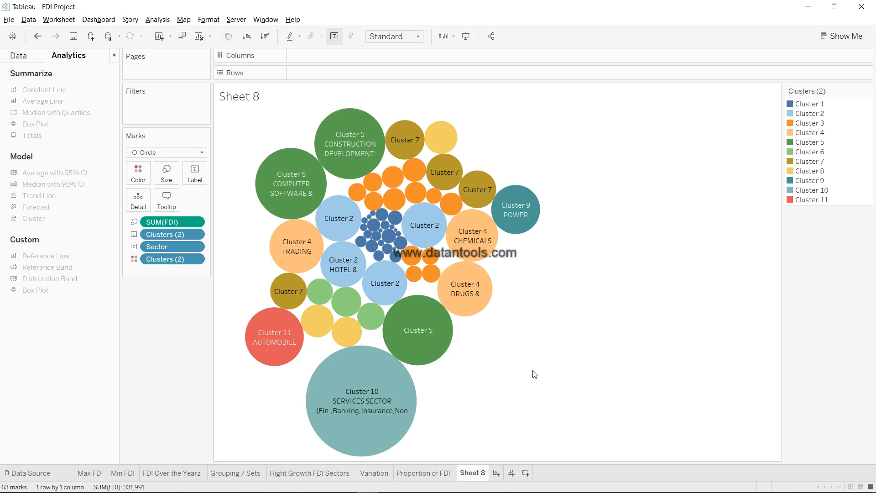
Step: Switch to Excel to read question 15 on next year's forecast, and return to Tableau
key("alt+Tab")
left_click(31, 258)
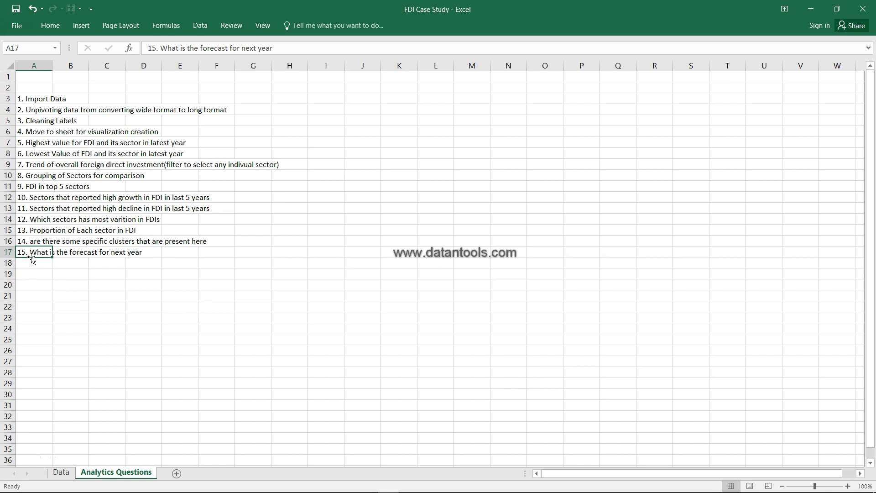
key("alt+Tab")
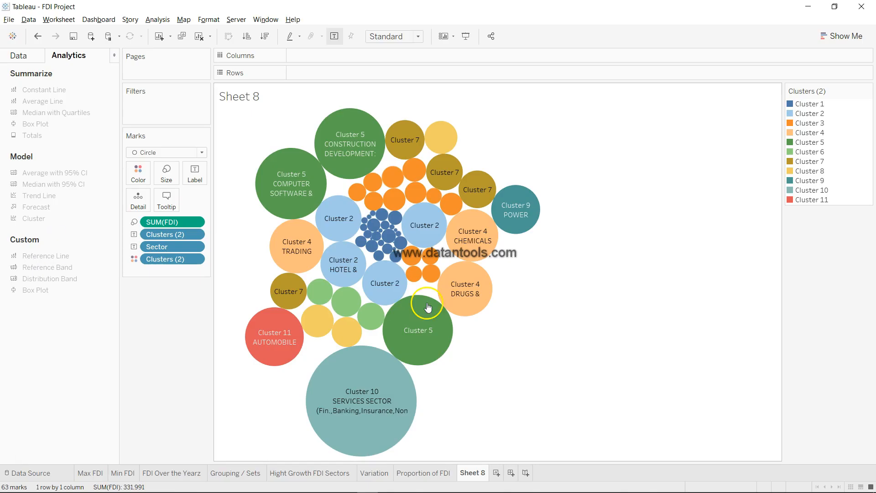
Step: Build a text table of total FDI by financial year on a new worksheet, with the years as columns
left_click(498, 475)
left_click_drag(53, 100, 332, 56)
left_click_drag(45, 245, 313, 136)
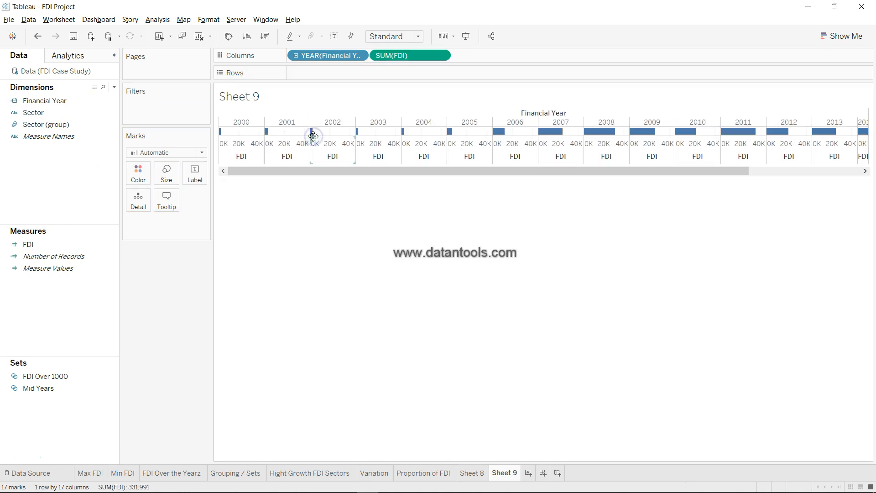
key("ctrl+z")
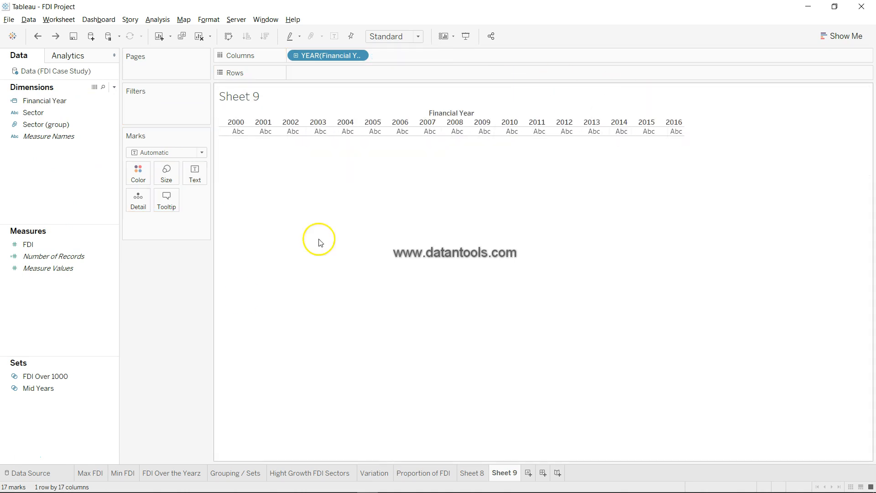
left_click_drag(66, 250, 316, 132)
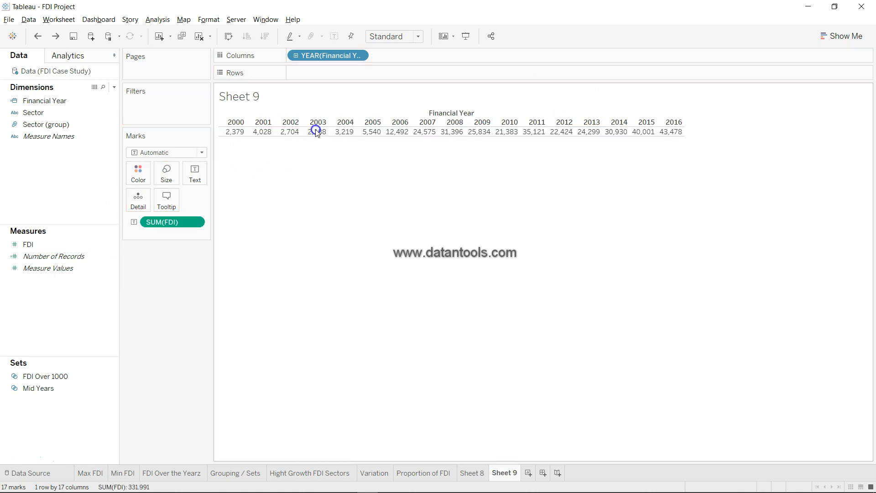
Step: Change the yearly FDI table into a continuous line chart
left_click(844, 36)
left_click(783, 175)
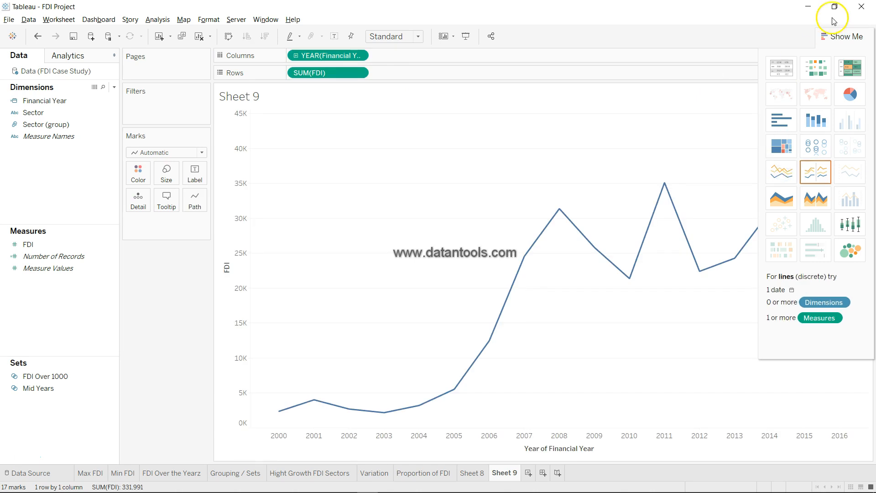
left_click(841, 36)
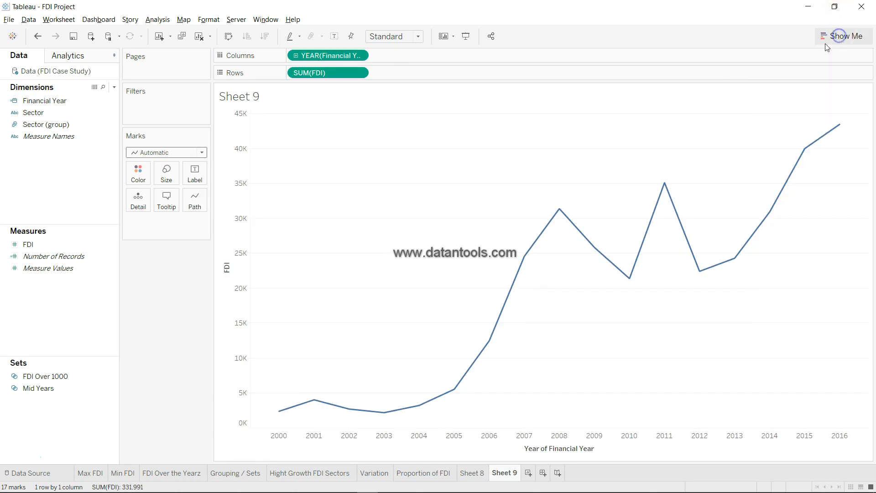
Step: Add a forecast to the yearly FDI line and inspect the actual 2015 value and the estimates from 2016 to 2018
left_click(84, 56)
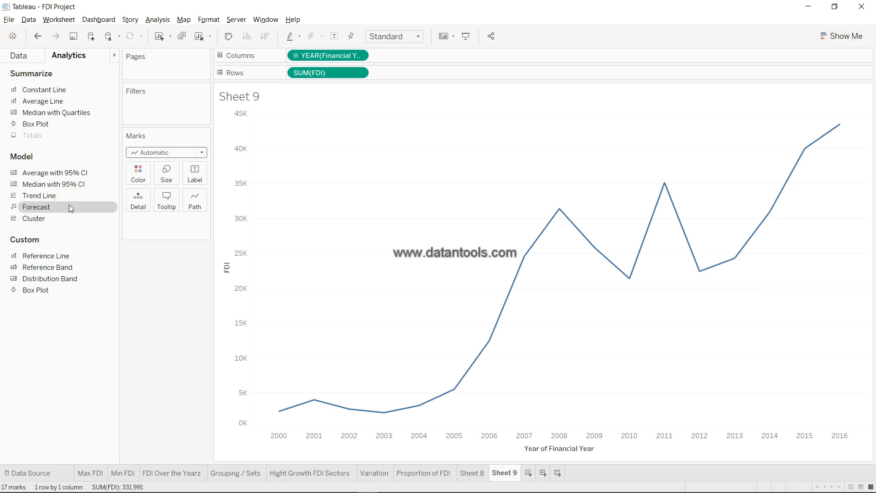
left_click_drag(70, 205, 303, 128)
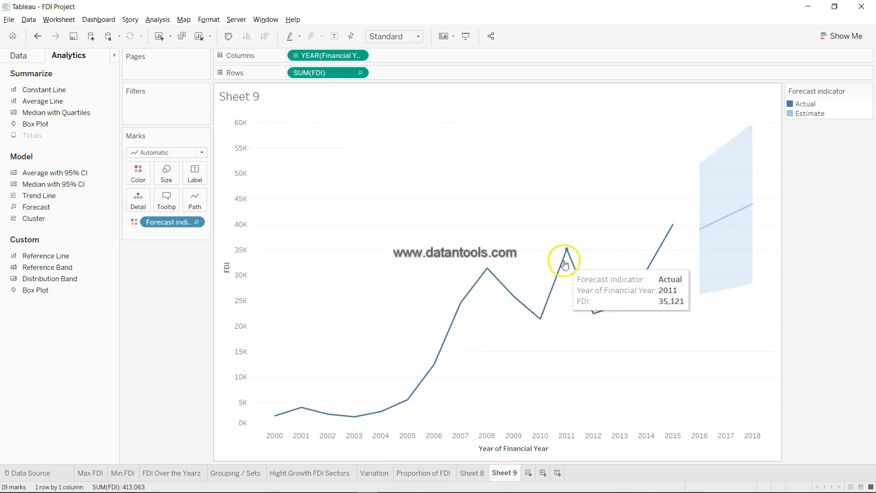
mouse_move(703, 235)
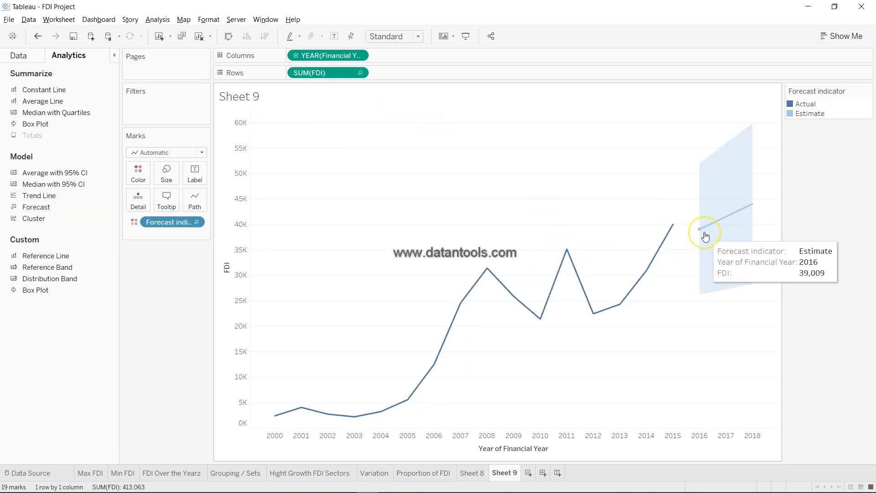
mouse_move(725, 223)
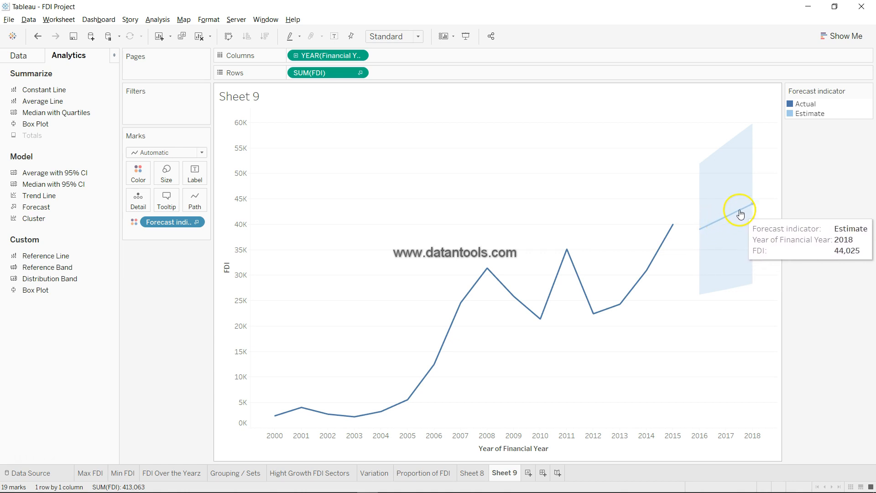
mouse_move(674, 233)
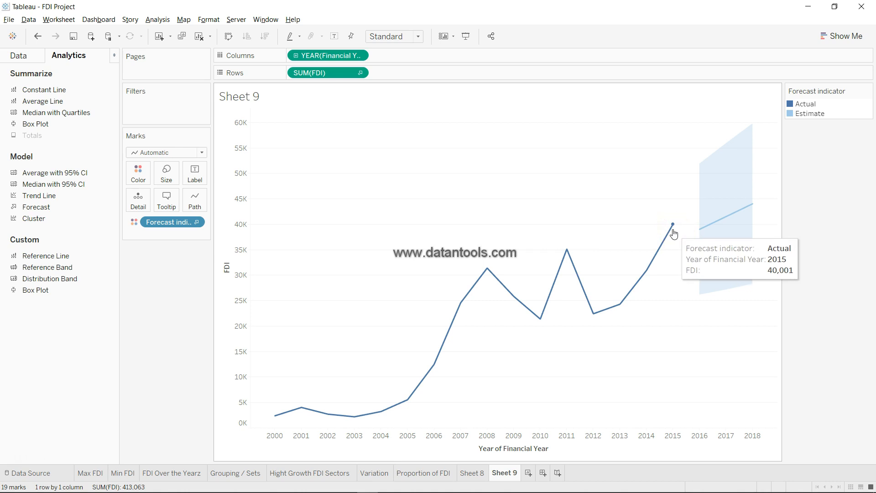
left_click(674, 228)
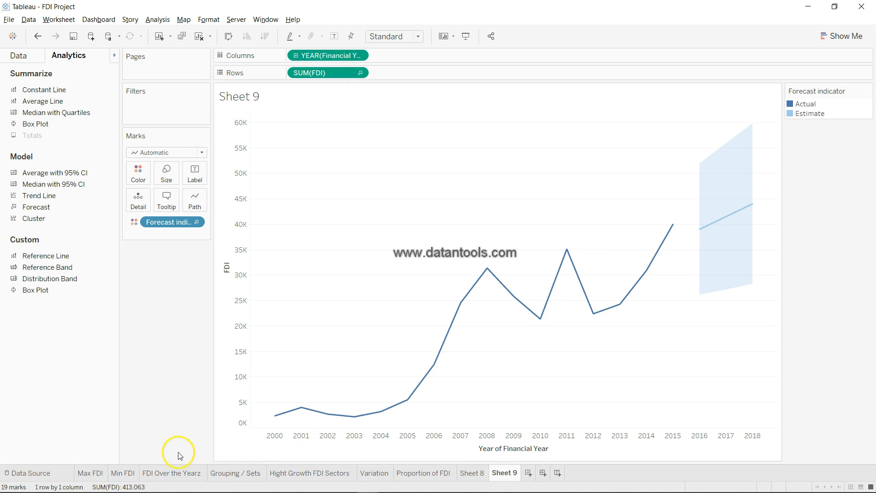
Step: Include all sectors in the Sector filter of the FDI Over the Yearz sheet and check the 2015 FDI value
left_click(161, 473)
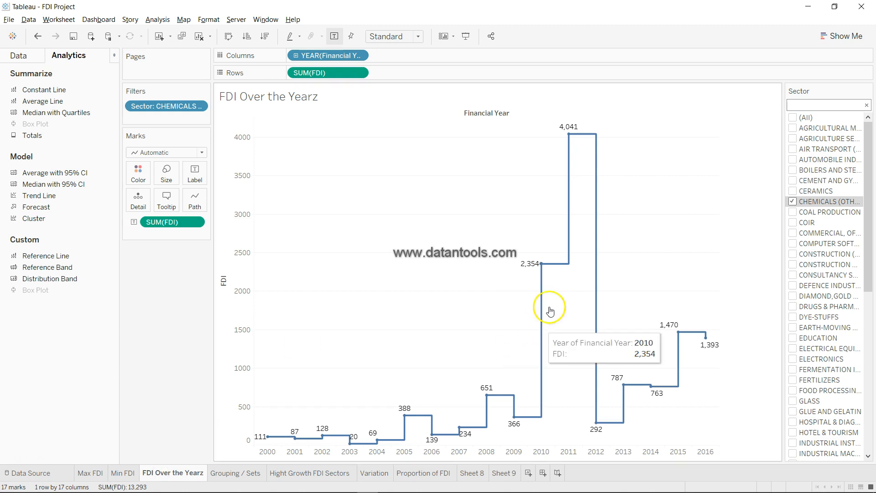
left_click(792, 117)
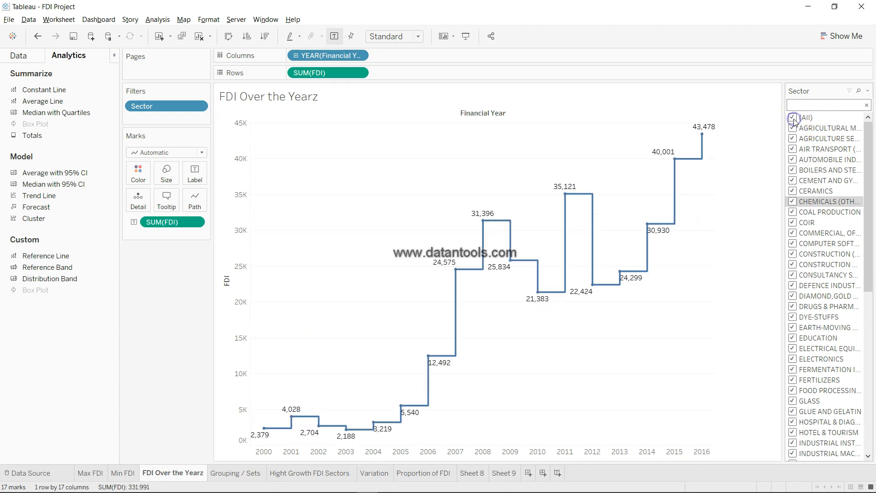
mouse_move(679, 162)
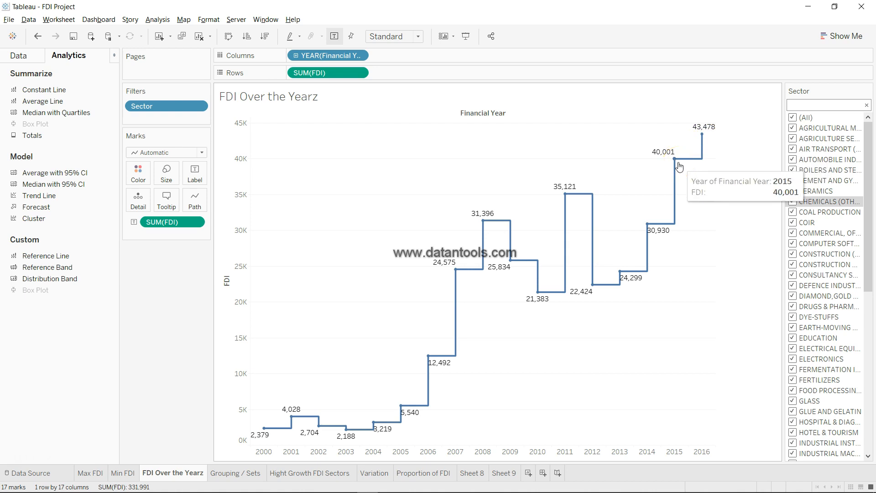
Step: Compare the forecast estimates for 2016 to 2018 on Sheet 9 with the actual figures on the FDI Over the Yearz sheet
left_click(507, 475)
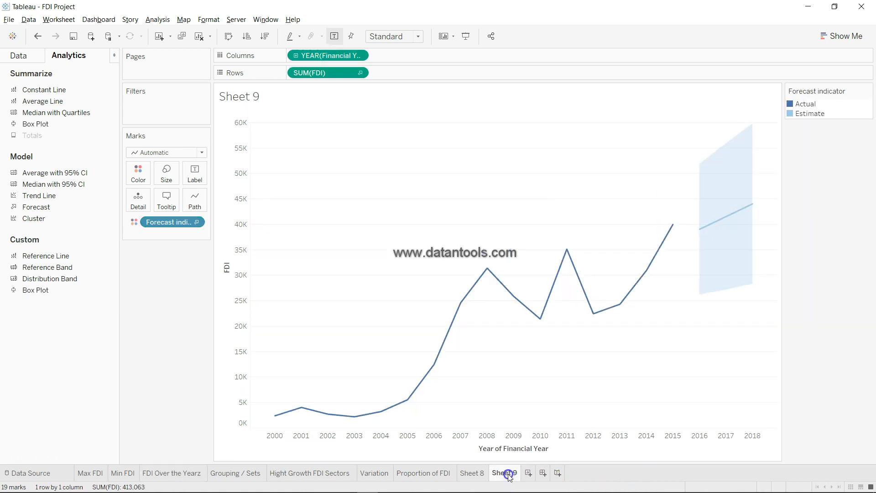
mouse_move(672, 229)
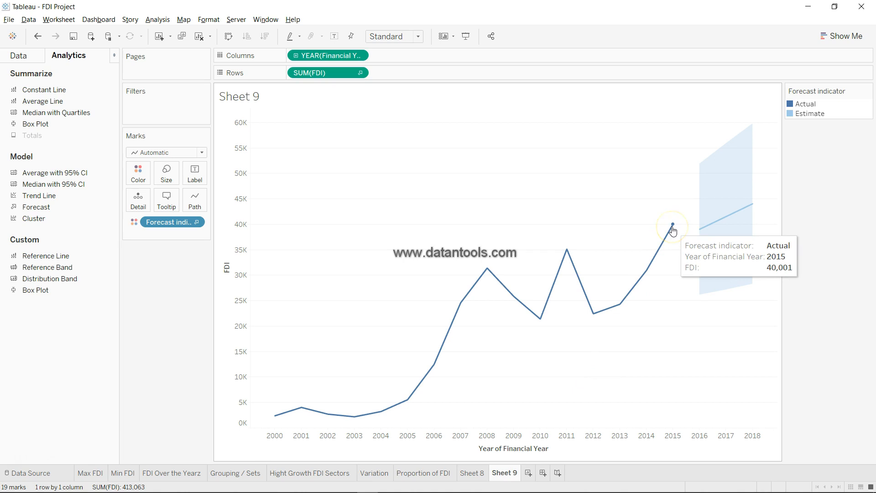
left_click(702, 234)
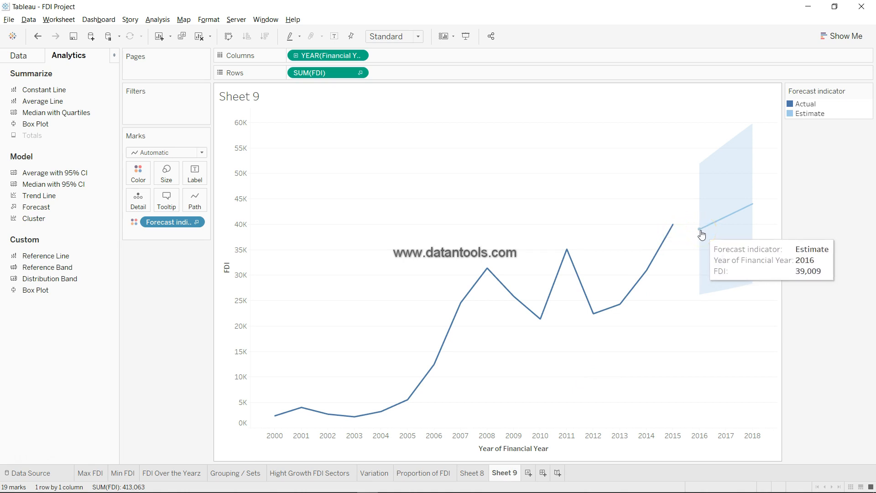
left_click(166, 470)
left_click(528, 472)
left_click(511, 473)
mouse_move(719, 221)
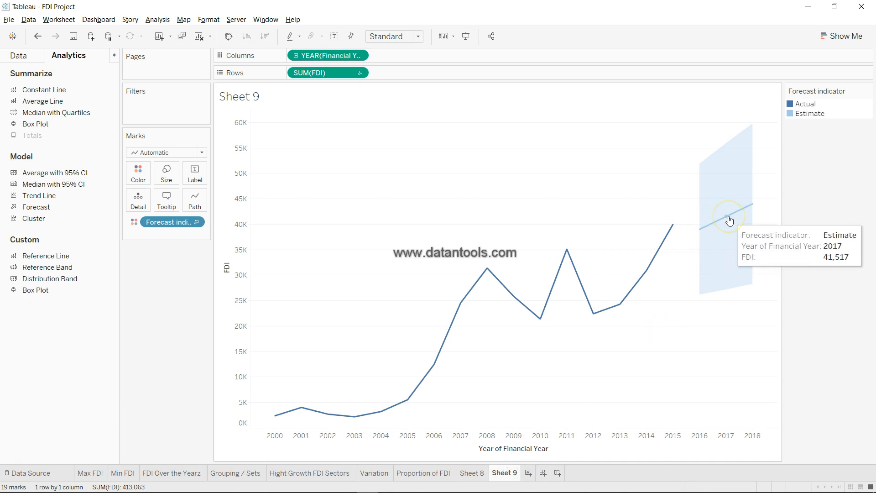
left_click(748, 208)
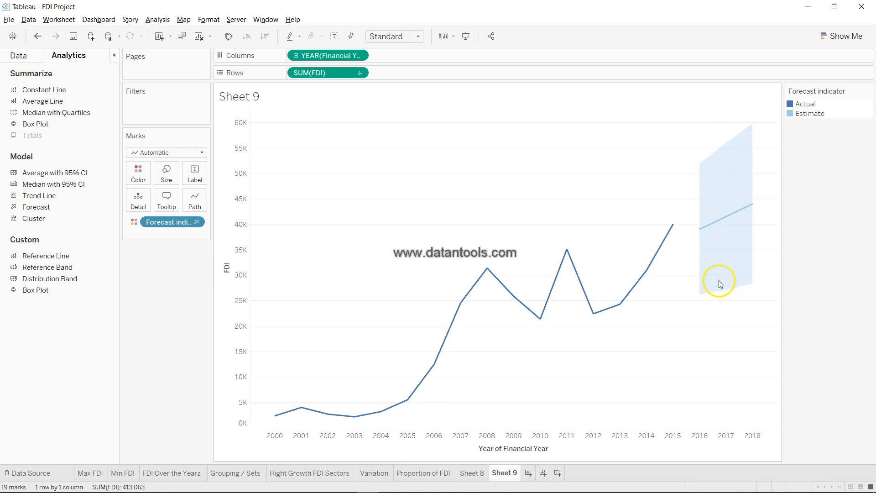
mouse_move(725, 217)
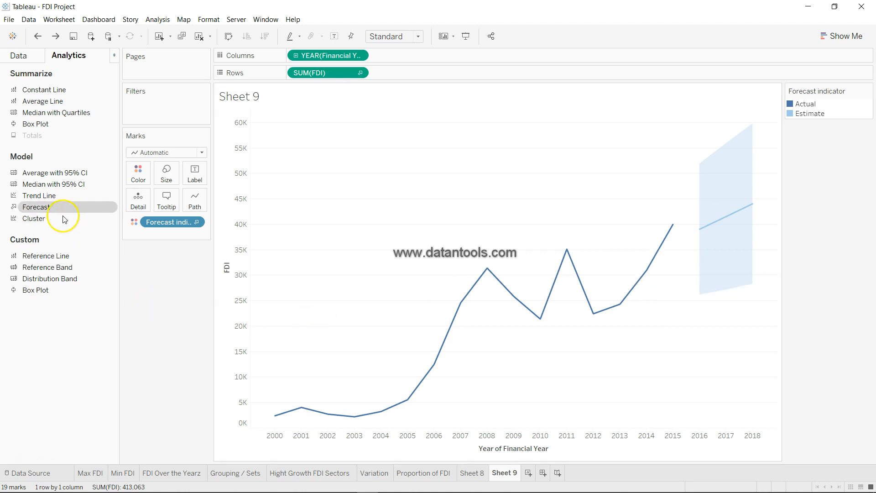
Step: Add a linear trend line to the forecast chart and inspect its equation, R-squared and P-value
left_click_drag(56, 196, 310, 132)
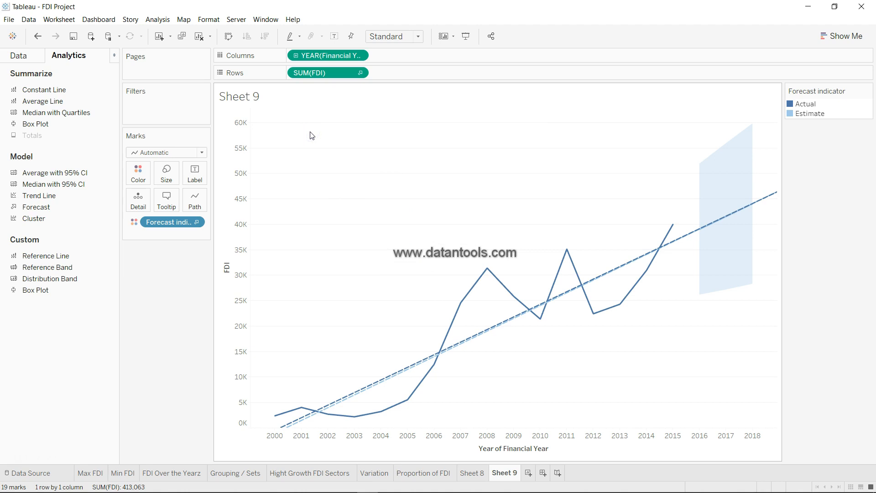
mouse_move(395, 377)
mouse_move(637, 270)
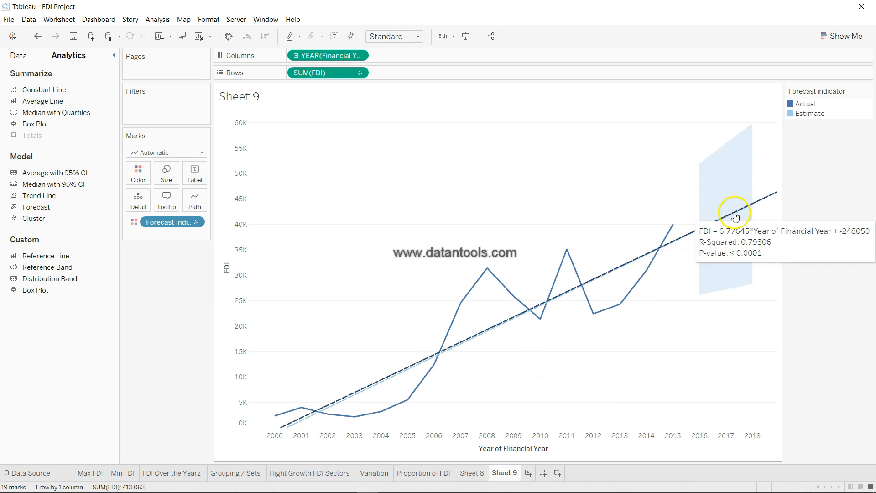
mouse_move(442, 365)
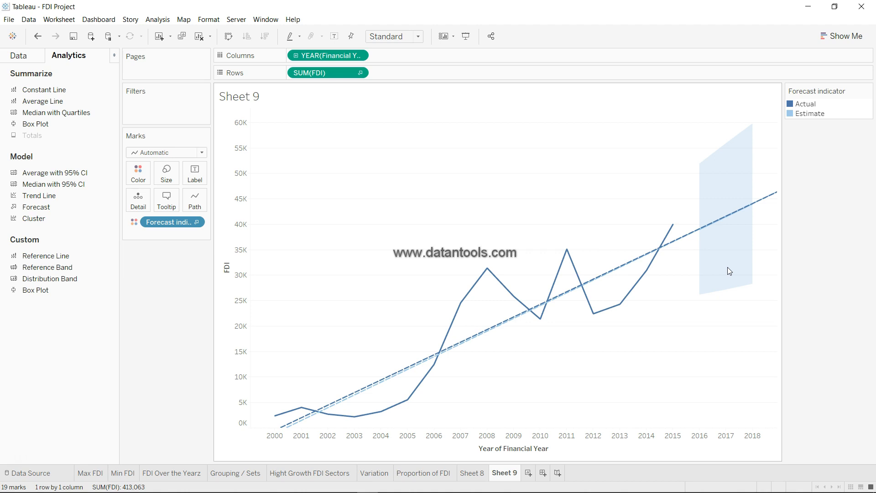
Step: Switch to Excel to review the list of analytics questions from data import to the forecast, and return to Tableau
key("alt+Tab")
left_click_drag(28, 98, 37, 253)
left_click(37, 253)
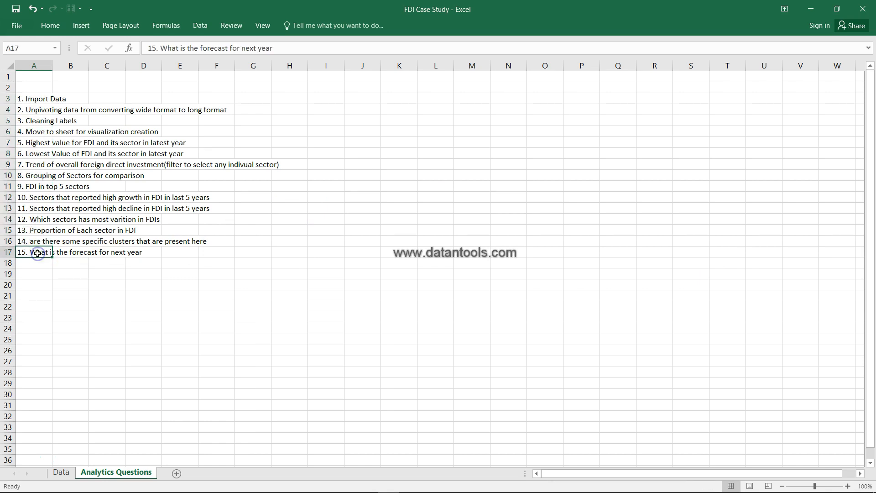
key("alt+Tab")
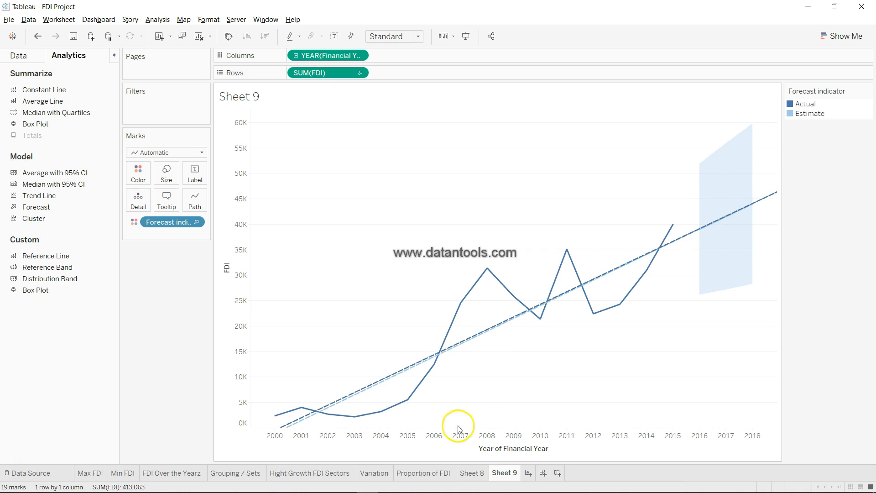
Step: Review the finished Max FDI, Min FDI, FDI Over the Yearz and Grouping / Sets worksheets and create a new dashboard
left_click(194, 475)
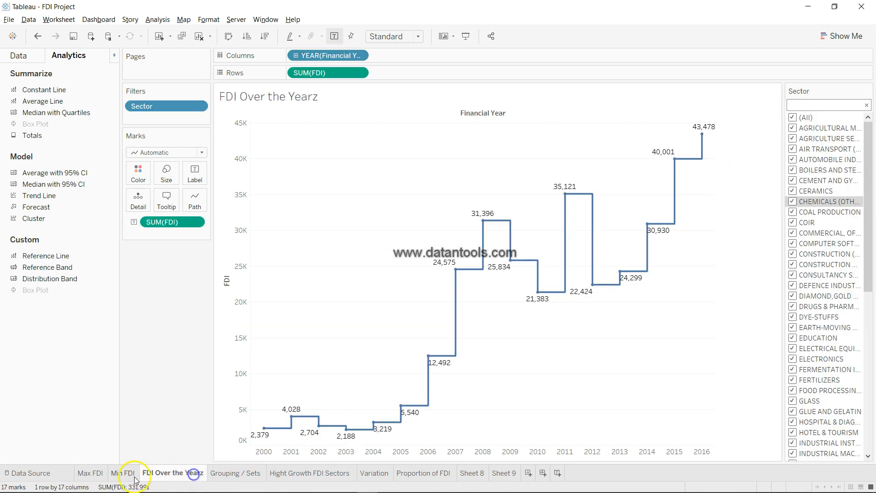
left_click(124, 475)
left_click(93, 475)
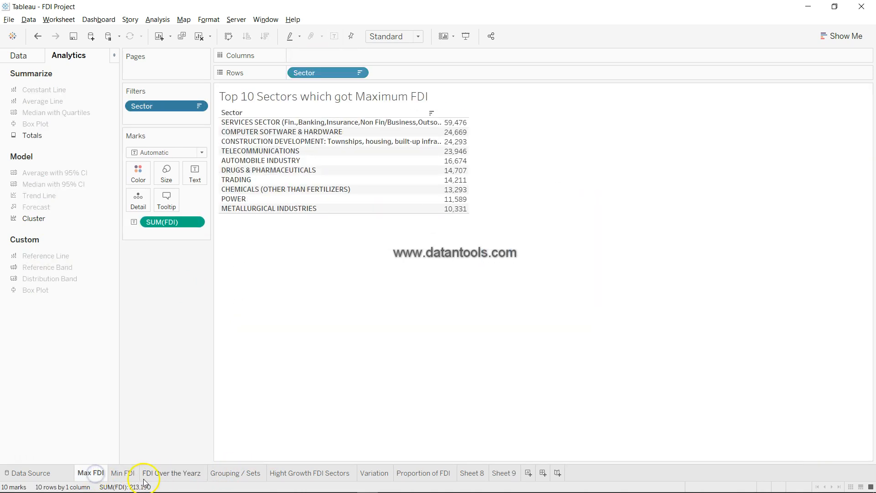
left_click(172, 473)
left_click(230, 473)
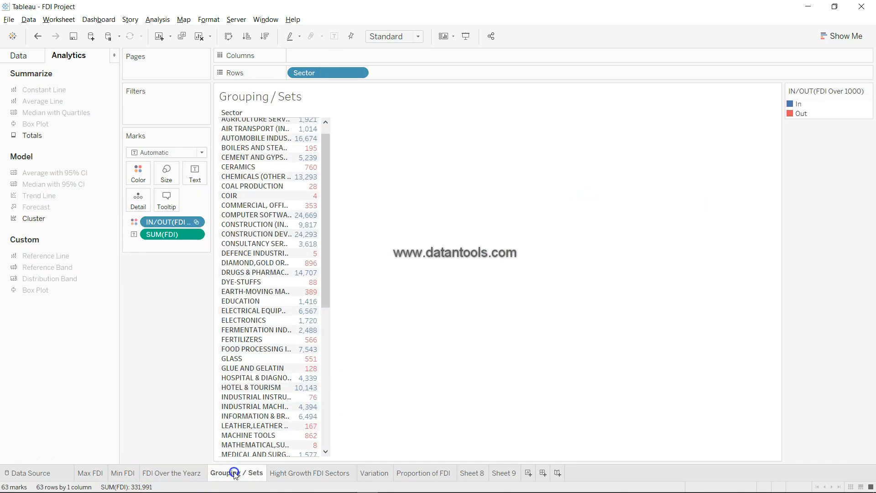
left_click(543, 472)
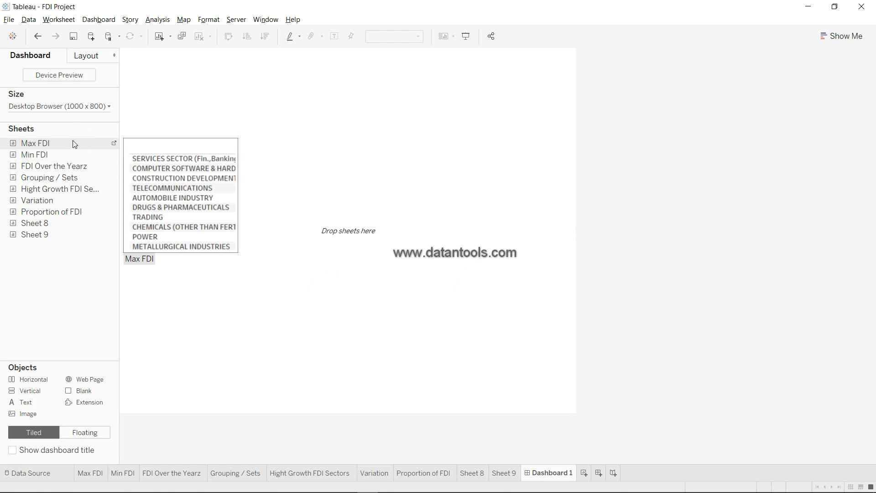
Step: Place a vertical layout container and a horizontal layout container on the empty dashboard
left_click_drag(44, 389, 172, 222)
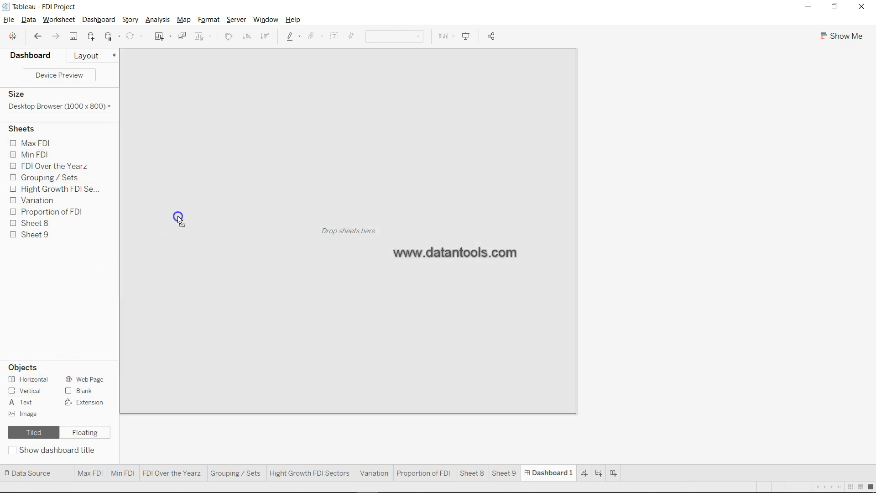
left_click_drag(178, 218, 177, 218)
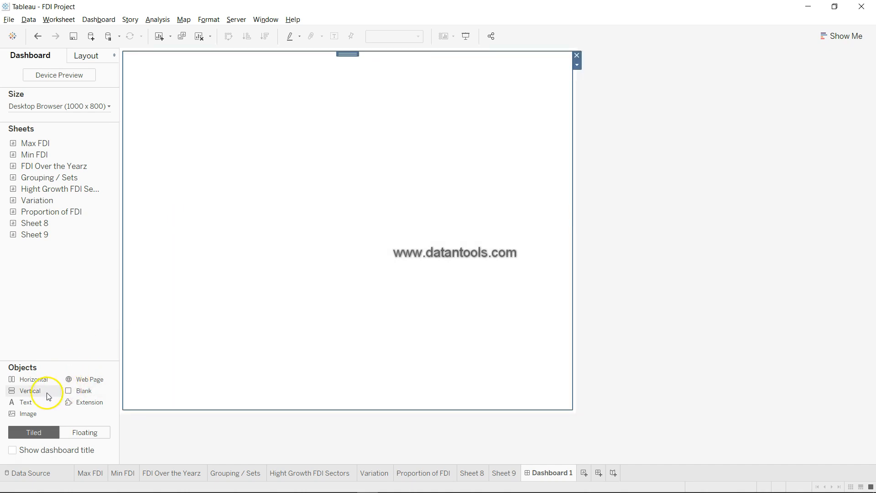
left_click_drag(30, 379, 300, 274)
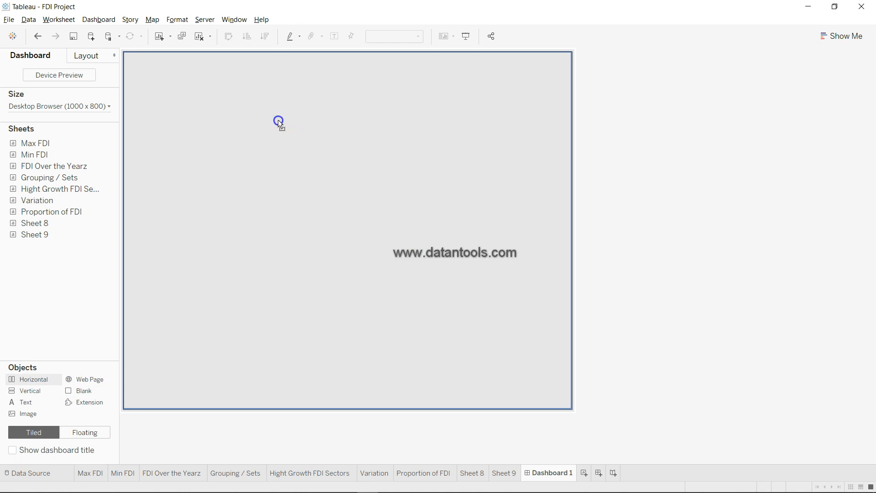
left_click_drag(279, 123, 280, 123)
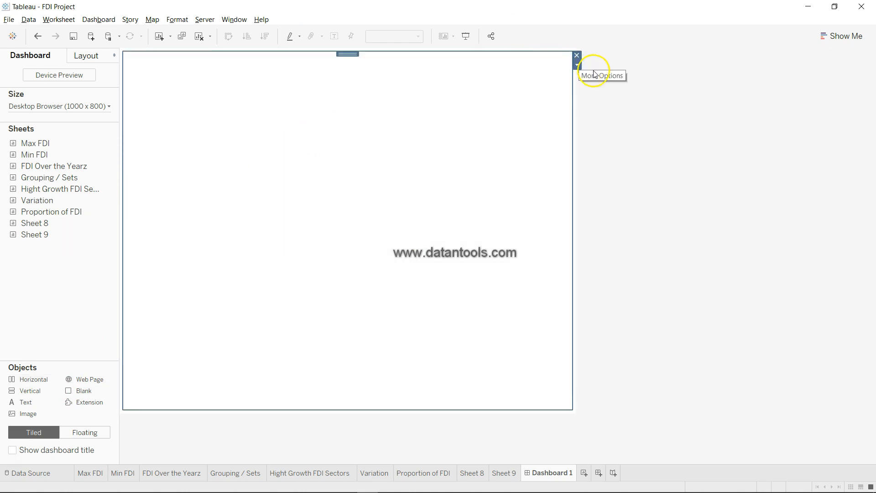
Step: Add the Max FDI and Min FDI sheets side by side, and shift their divider to give Min FDI more width
left_click_drag(53, 143, 215, 97)
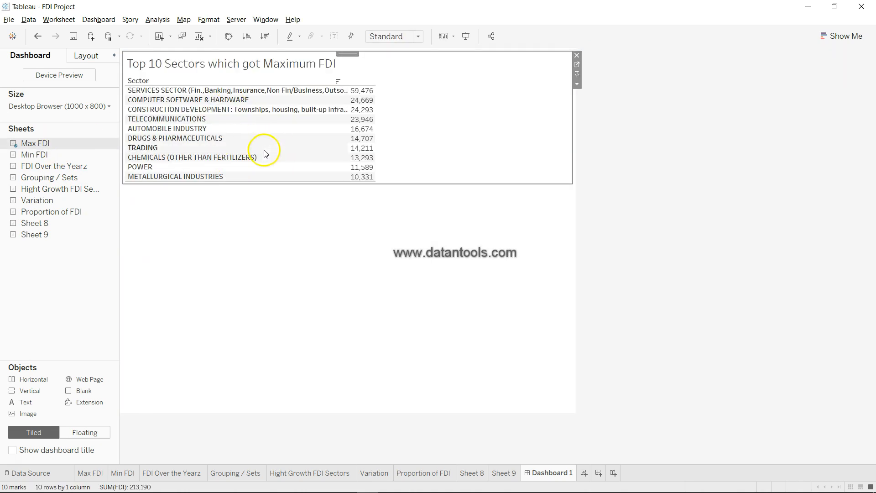
left_click_drag(44, 155, 393, 130)
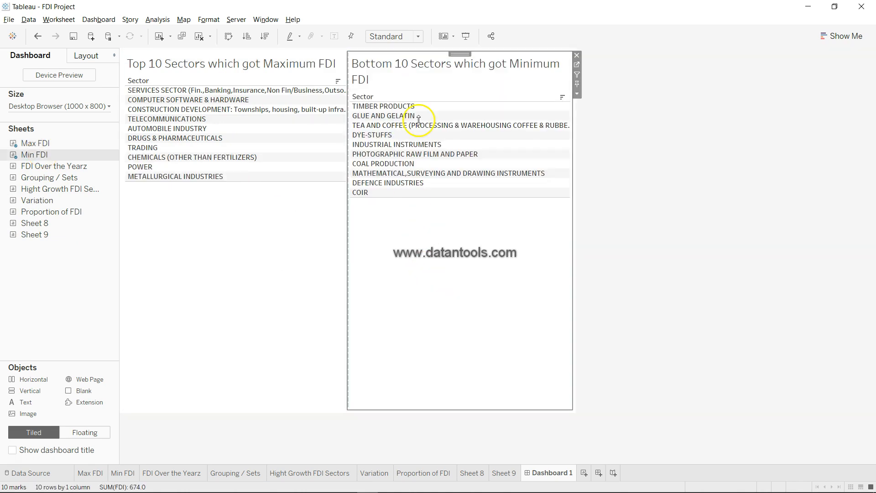
left_click_drag(347, 89, 337, 90)
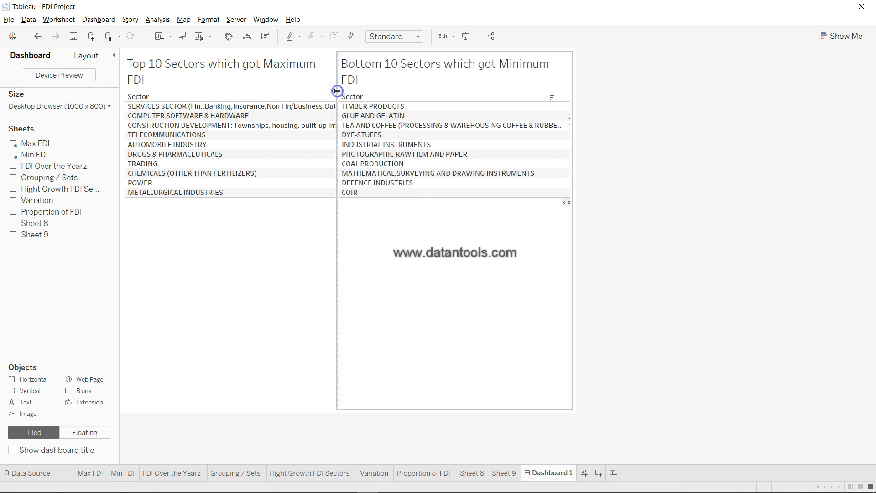
left_click(295, 285)
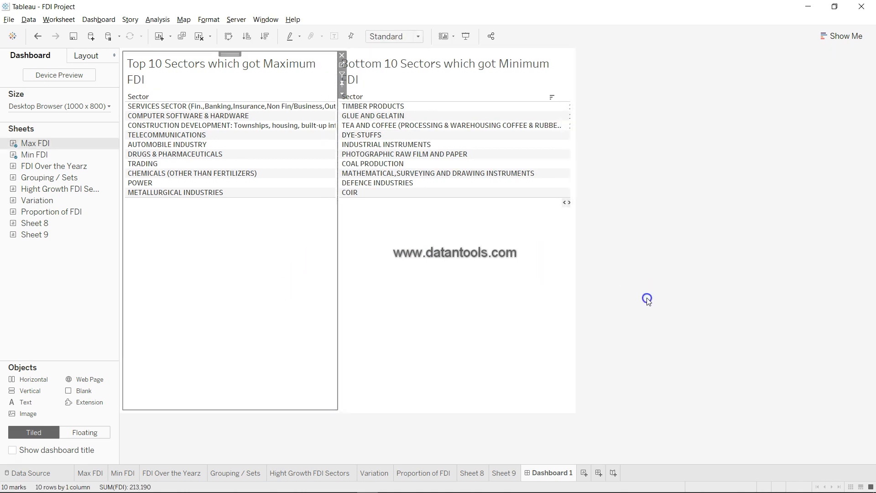
left_click(646, 299)
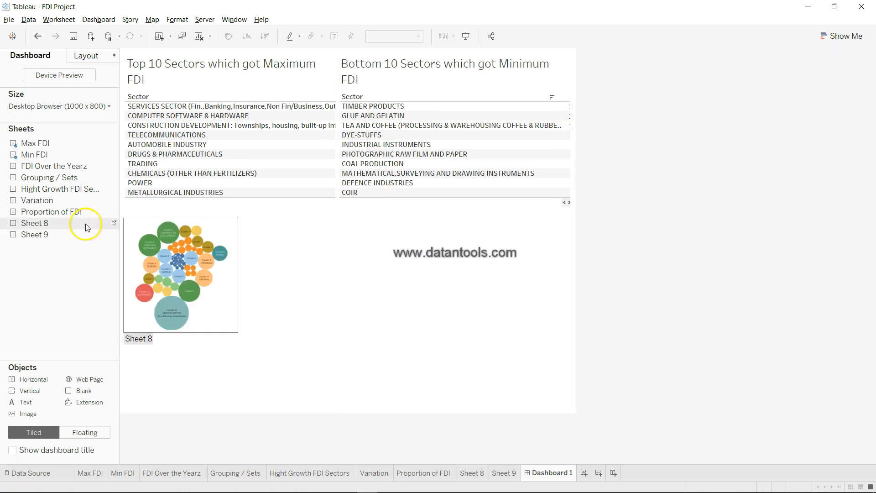
Step: Add the FDI Over the Yearz sheet beneath the two sector tables and the Variation sheet beside it
left_click_drag(86, 168, 188, 236)
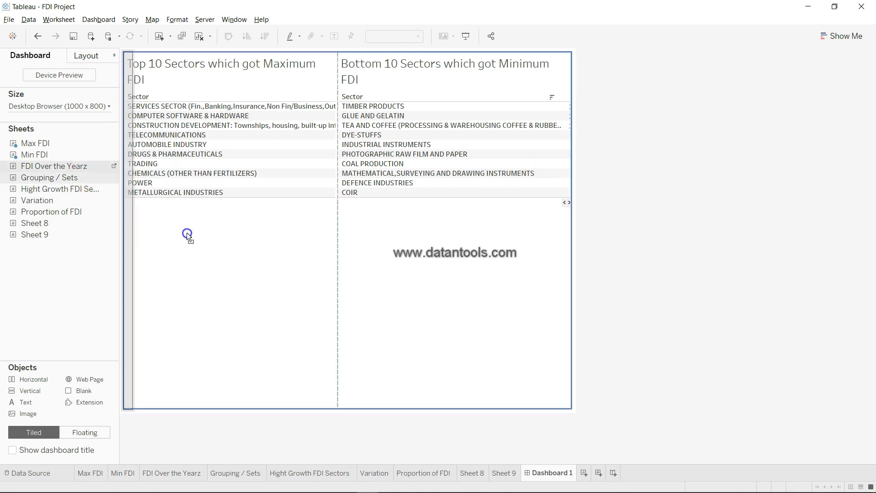
mouse_move(226, 260)
left_mouse_down()
mouse_move(255, 279)
mouse_move(216, 363)
mouse_move(234, 404)
mouse_move(234, 395)
left_mouse_up()
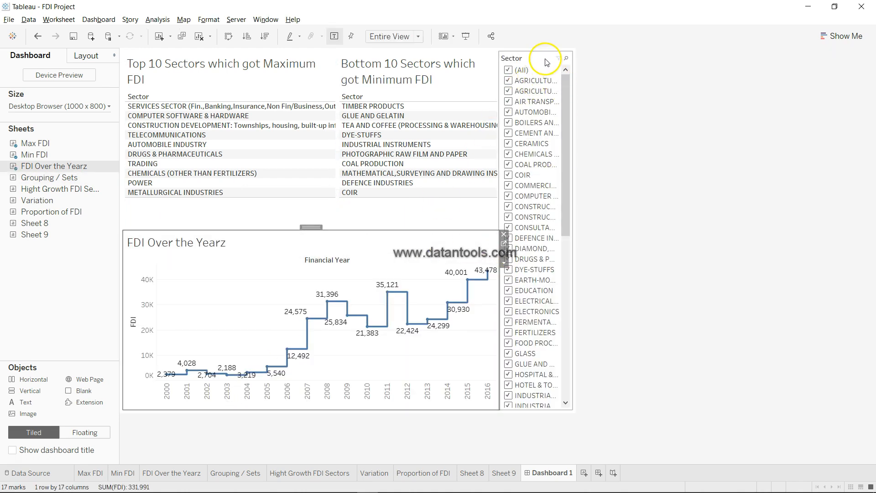
mouse_move(65, 198)
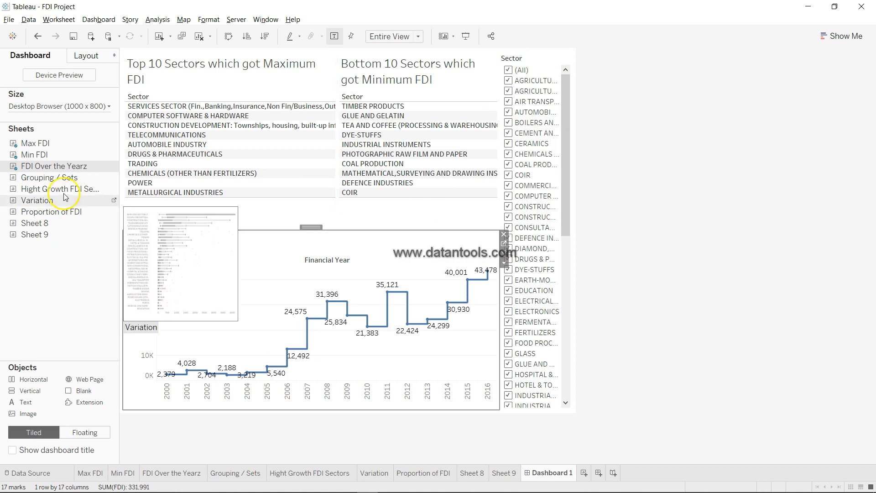
mouse_move(57, 182)
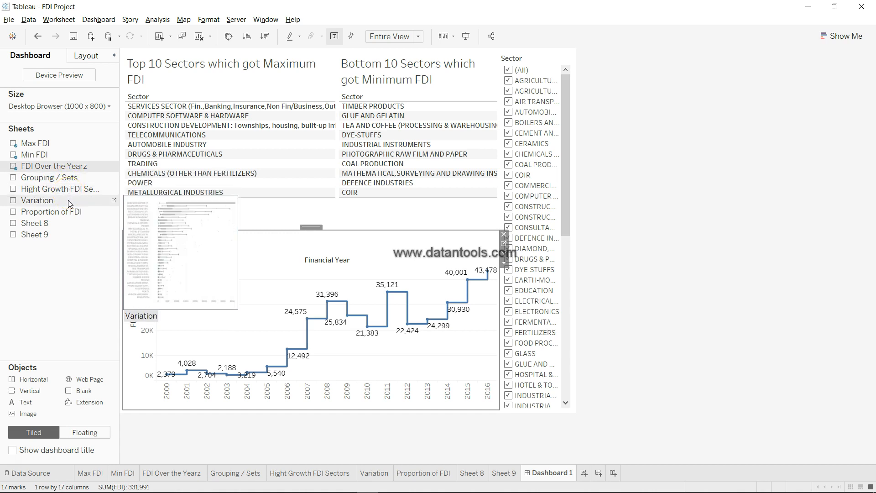
left_click_drag(68, 200, 406, 320)
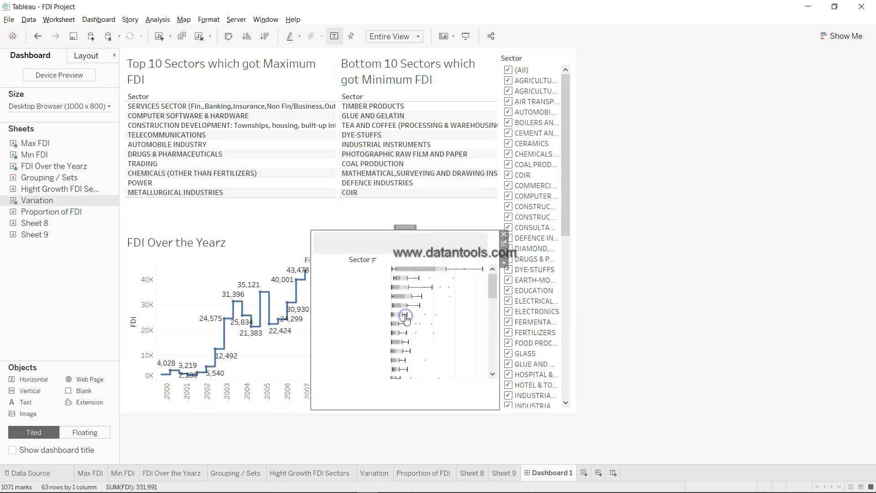
scroll(410, 338, "down", 5)
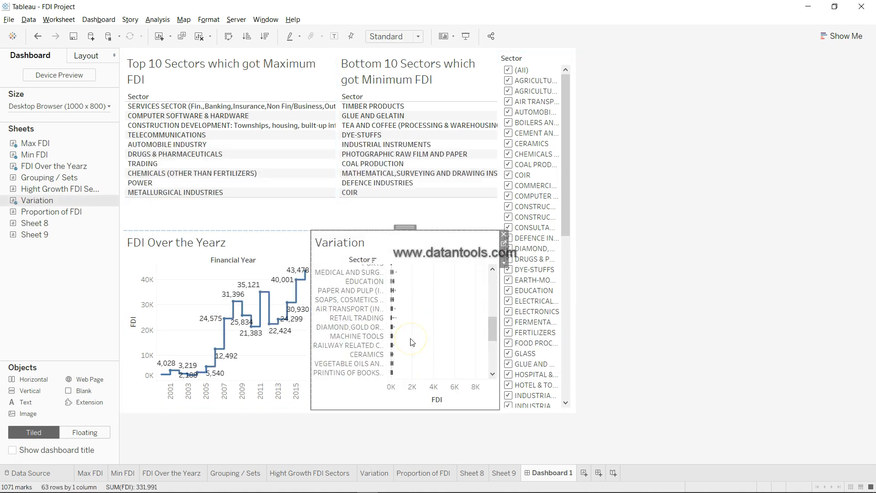
scroll(412, 342, "up", 5)
left_click(408, 342)
Step: Create a second dashboard and arrange the Proportion of FDI treemap and the Sheet 8 cluster bubbles side by side
mouse_move(71, 214)
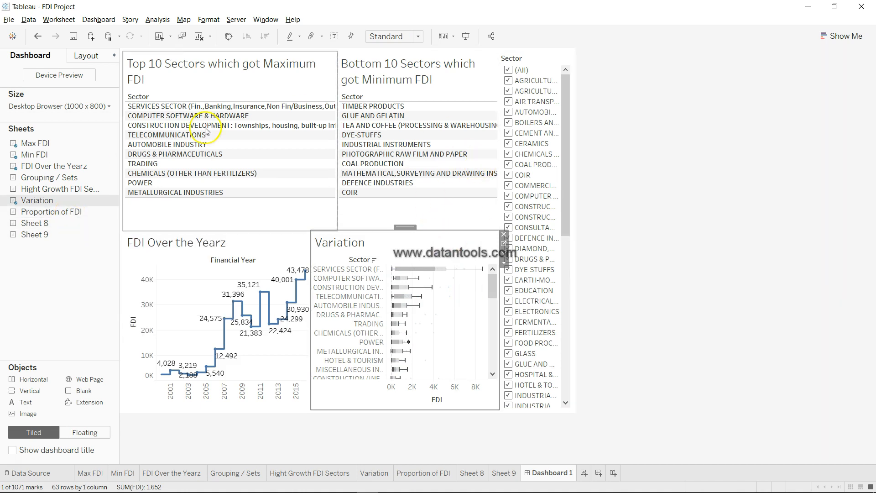
left_click(108, 106)
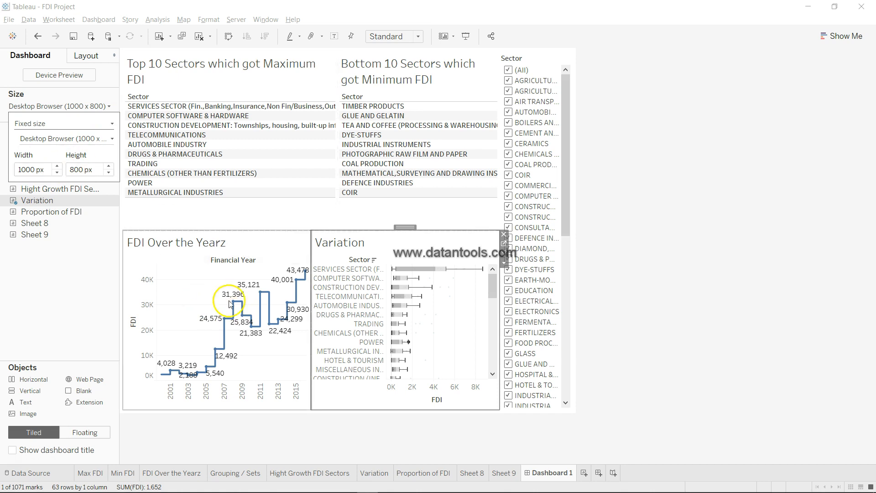
left_click(598, 473)
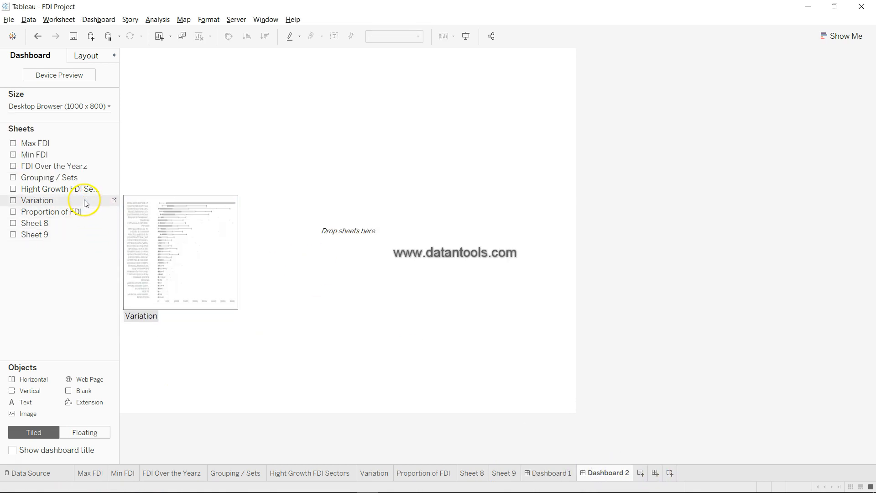
left_click_drag(82, 211, 205, 185)
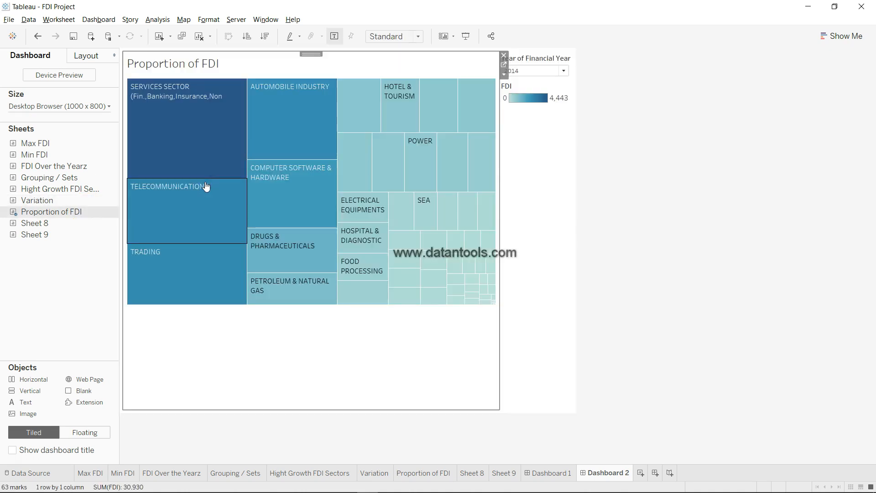
left_click_drag(69, 224, 335, 373)
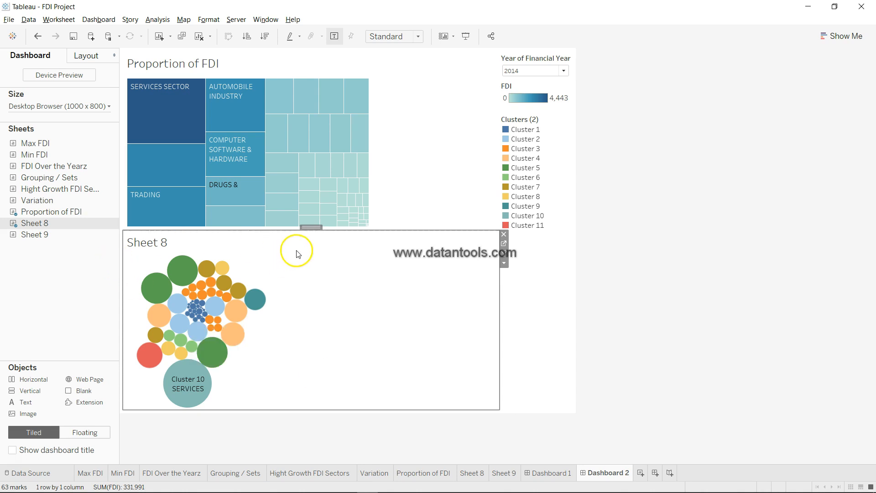
left_click_drag(312, 226, 423, 132)
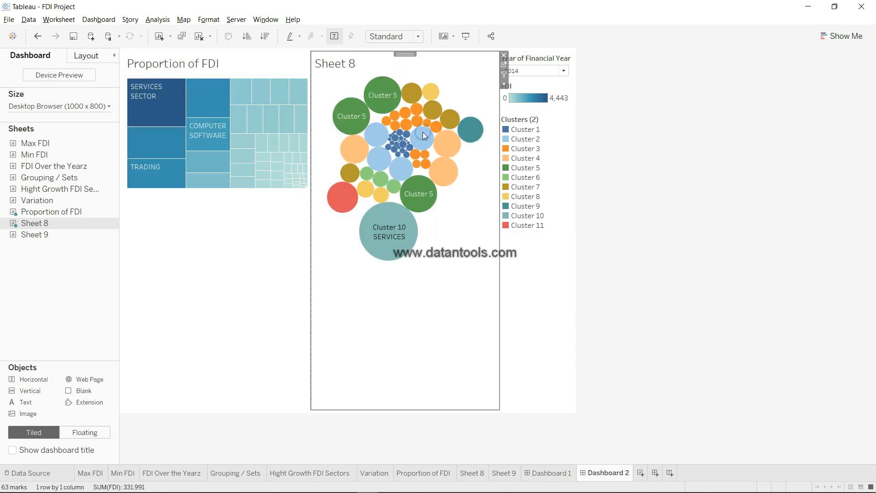
Step: Add the Sheet 9 forecast chart across the full width beneath the treemap and cluster bubbles
mouse_move(58, 223)
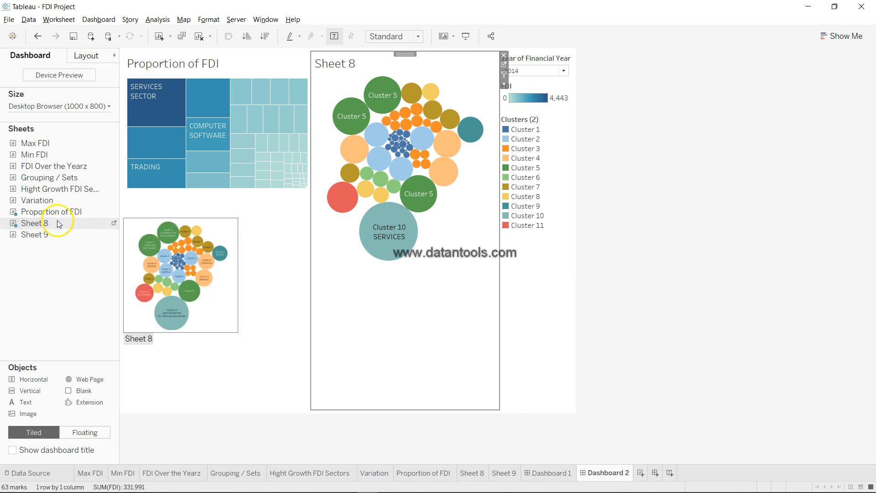
left_click_drag(61, 235, 328, 408)
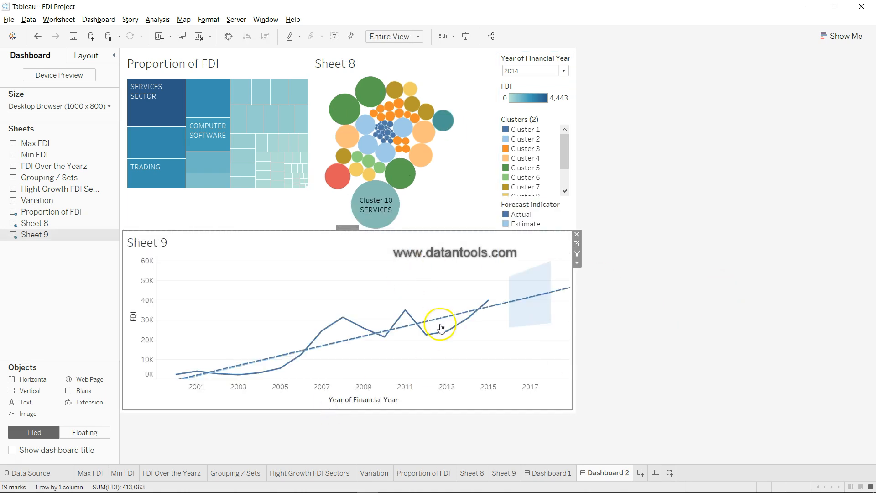
left_click(735, 258)
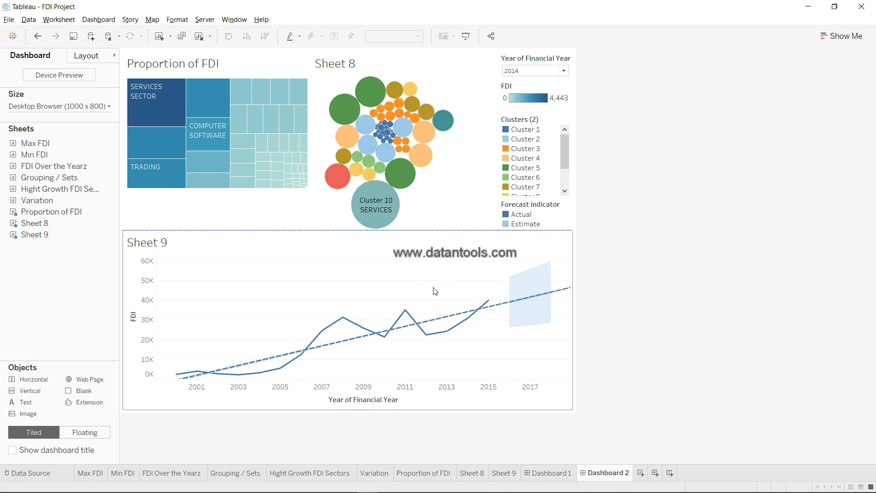
Step: Review the charts on Dashboard 2 and compare its layout with Dashboard 1
left_click(213, 194)
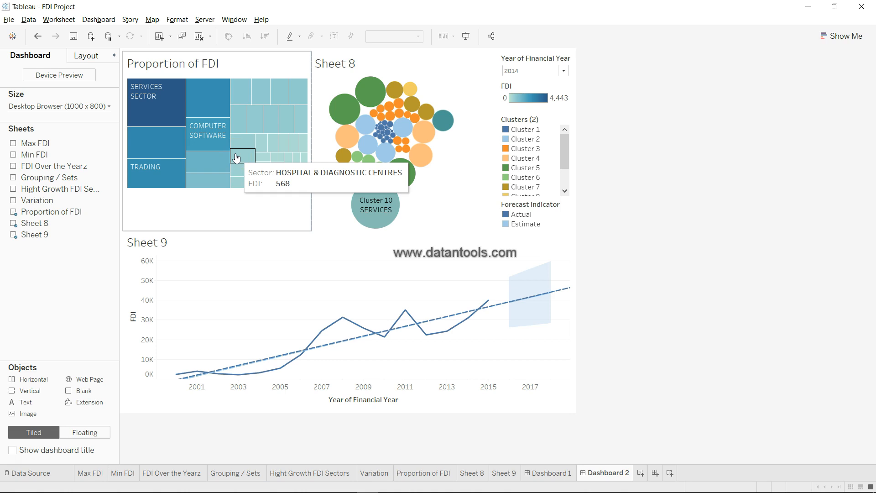
left_click(397, 297)
left_click(543, 465)
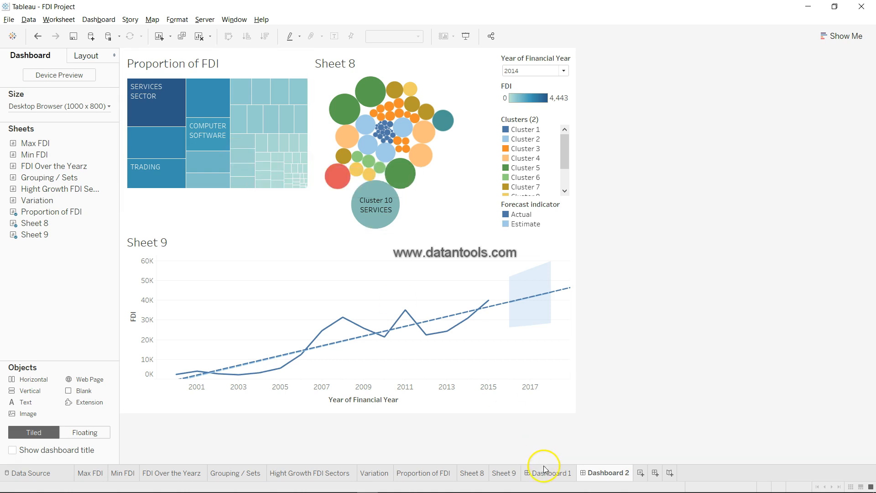
left_click(547, 472)
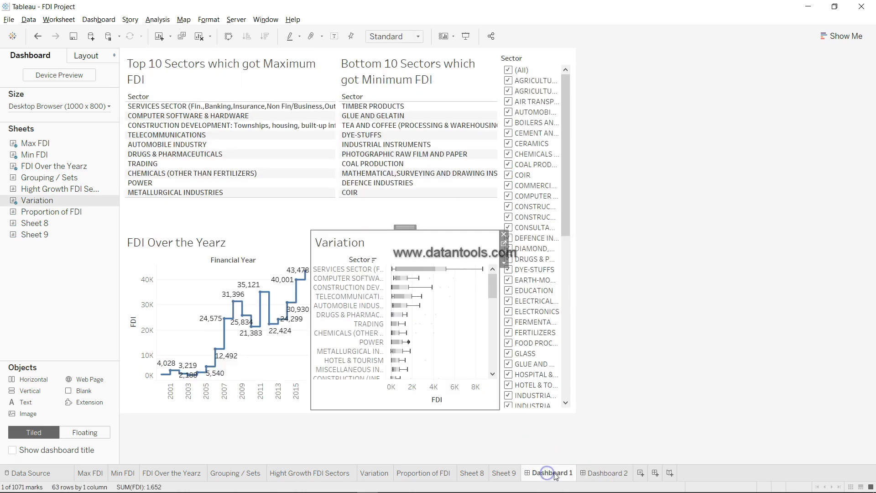
left_click(590, 474)
left_click(557, 474)
left_click(589, 475)
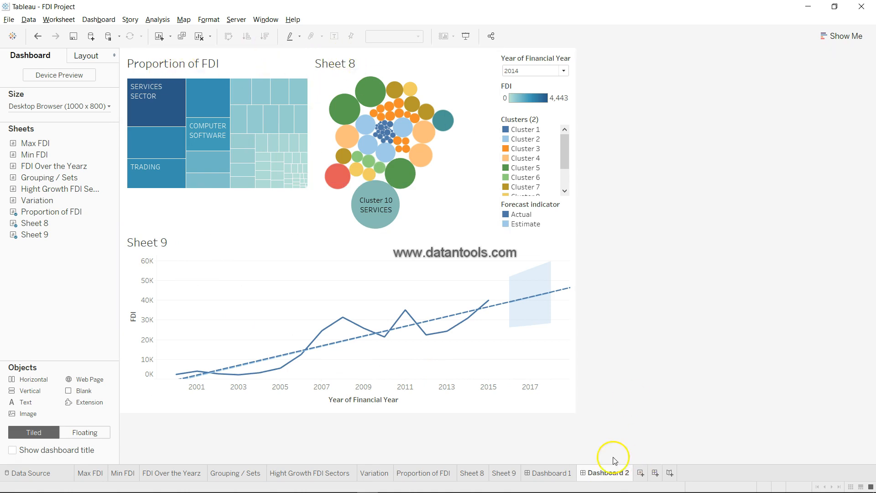
Step: On Dashboard 1, apply the Sector filter of FDI Over the Yearz to the Variation worksheet as well
left_click(559, 473)
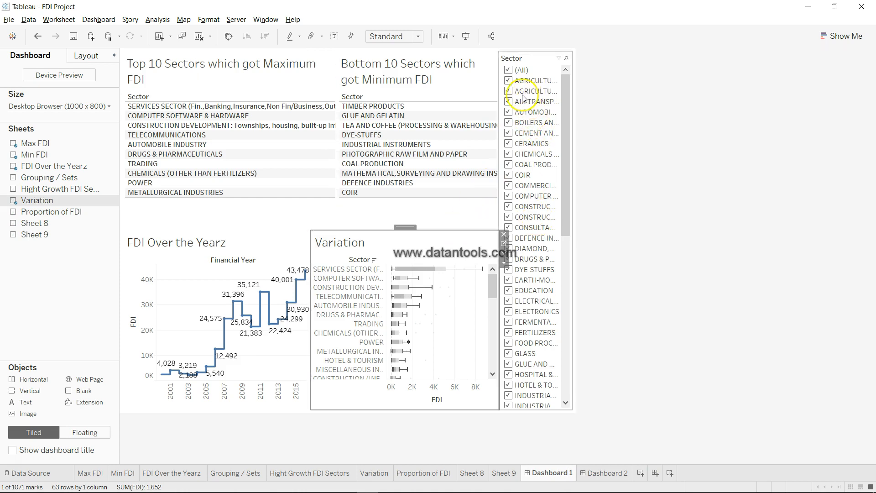
left_click(528, 64)
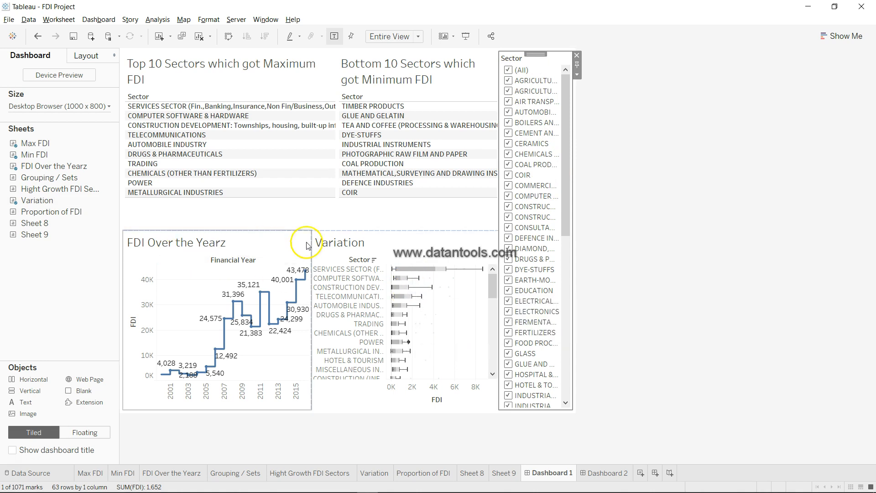
left_click(577, 76)
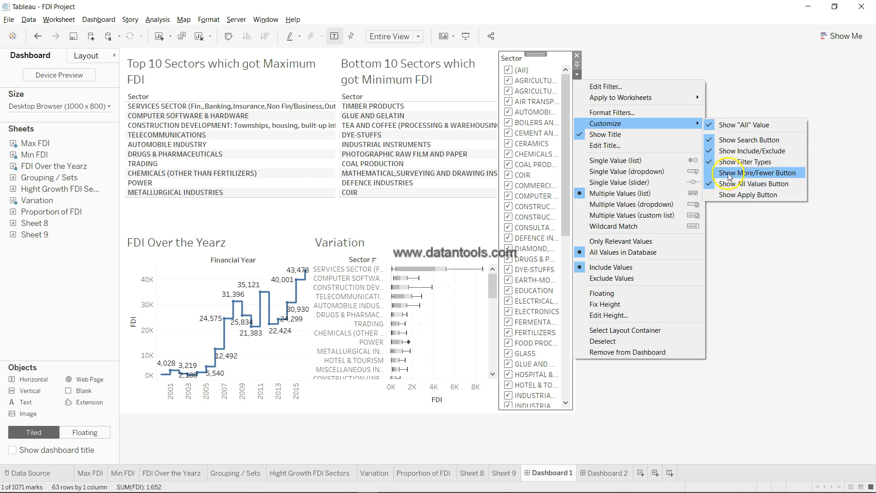
mouse_move(675, 97)
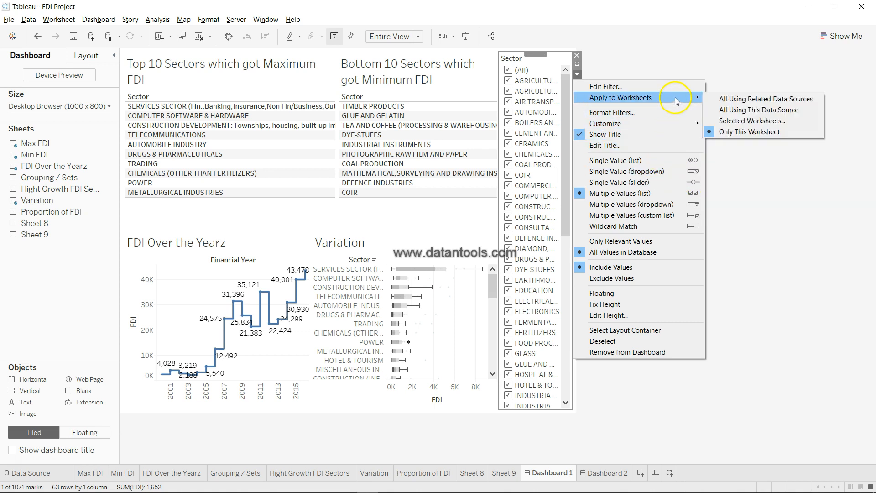
left_click(770, 120)
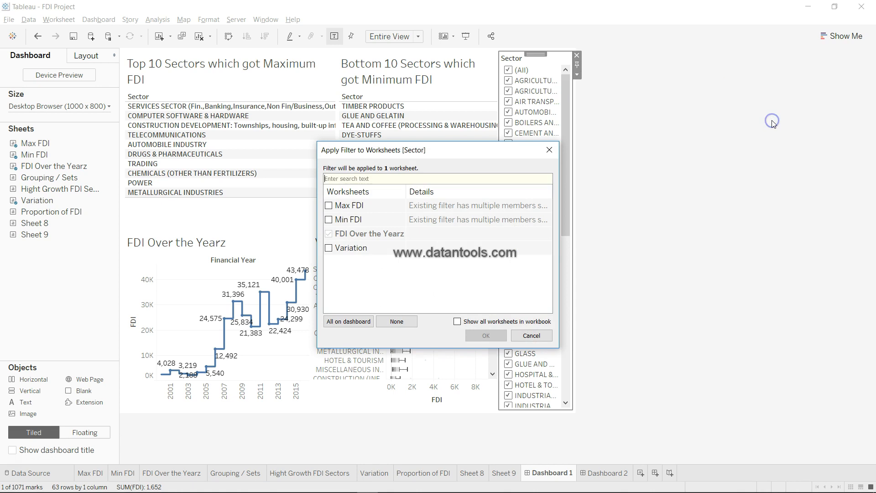
left_click_drag(395, 149, 617, 141)
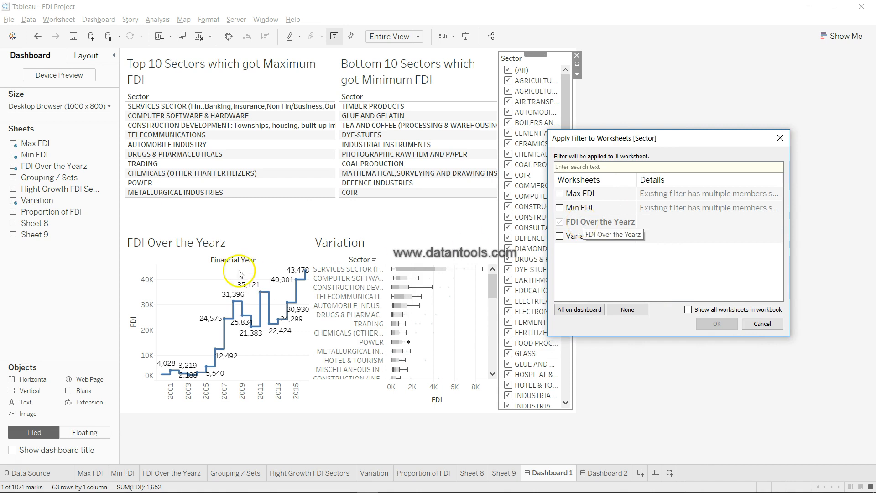
left_click(560, 236)
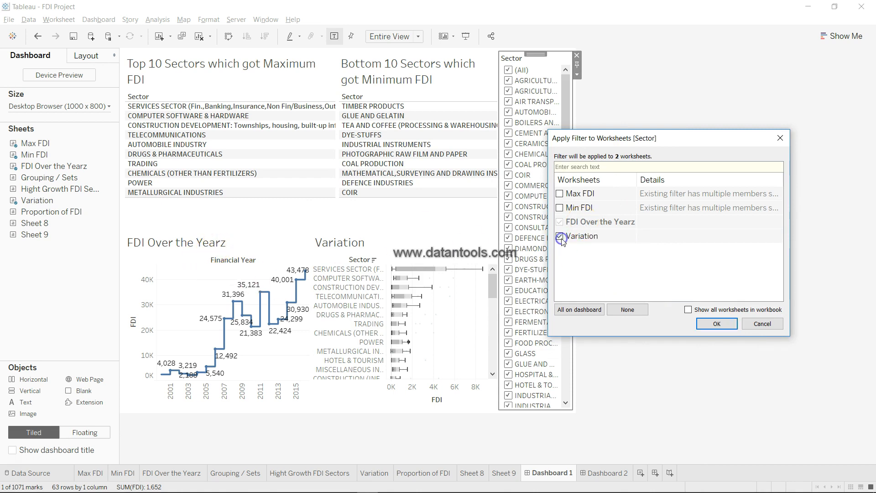
left_click(716, 323)
Step: Filter Sector to only Agriculture Services, Air Transport, Boilers and Steam Generating Plants, Cement and Gypsum Products, and Coir
left_click(507, 70)
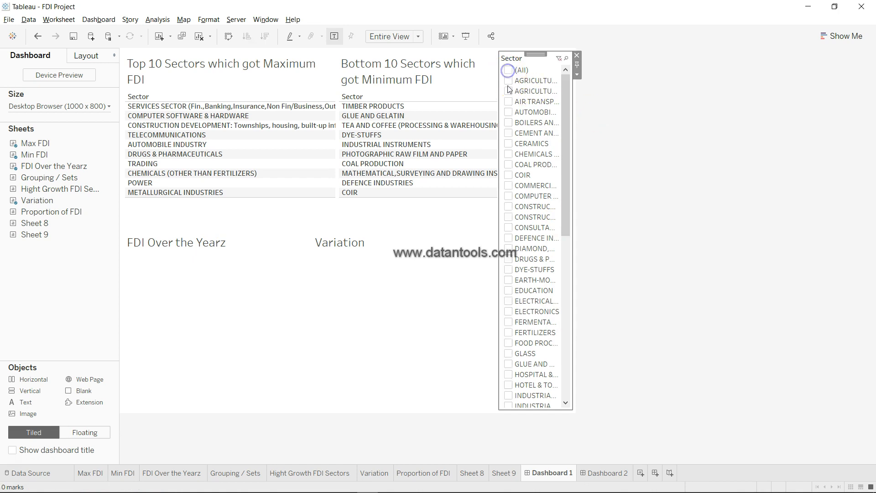
left_click(508, 91)
left_click(508, 102)
left_click(508, 122)
left_click(508, 132)
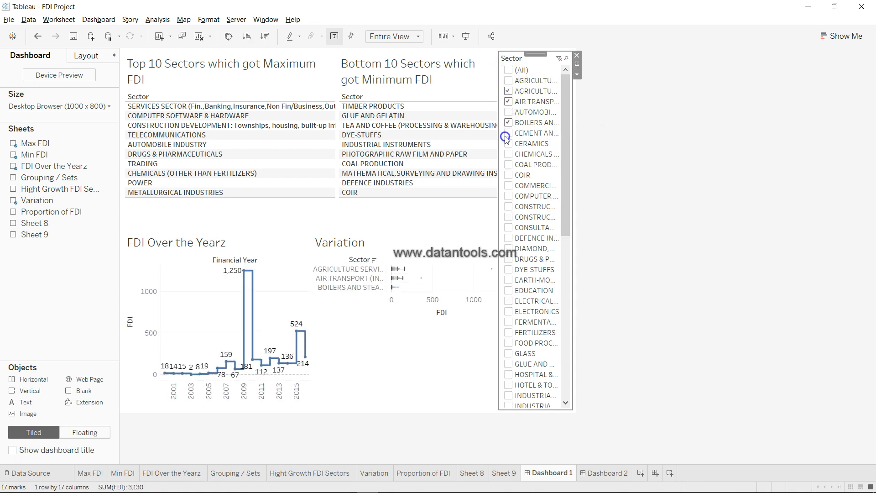
left_click(508, 175)
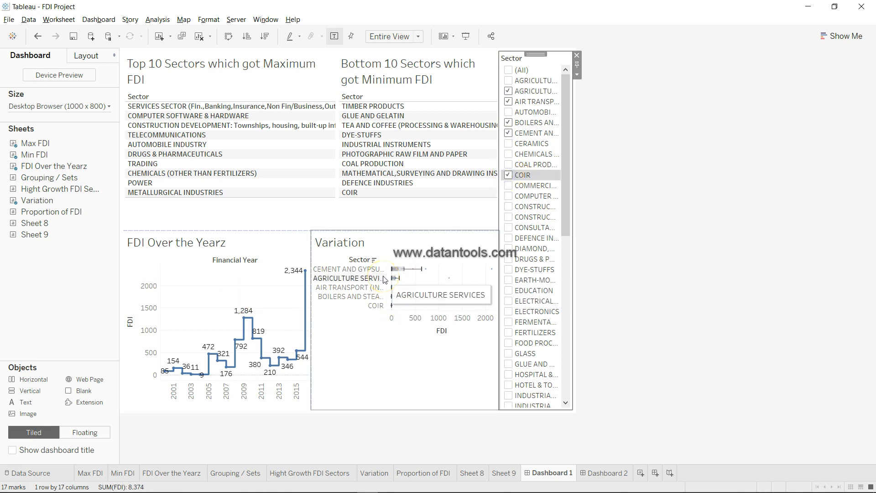
left_click(221, 304)
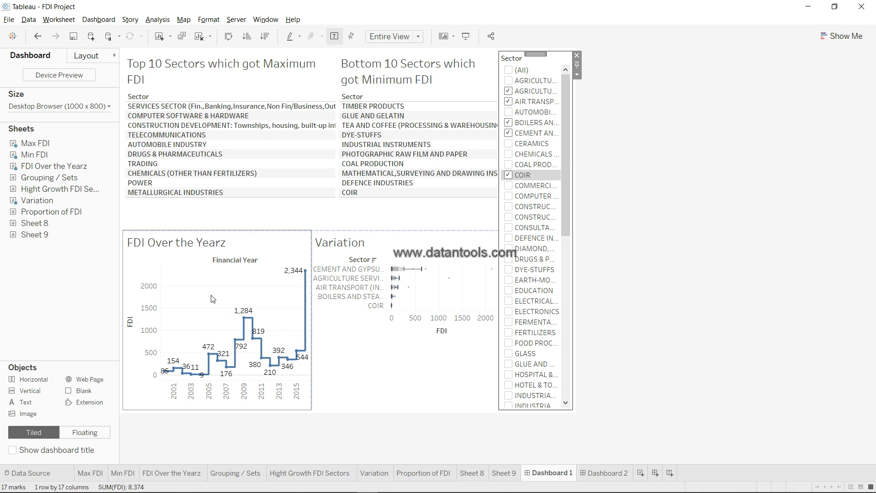
Step: Change the Sector filter to a multiple-values dropdown and place it across the full dashboard width above the two sector tables
left_click(539, 71)
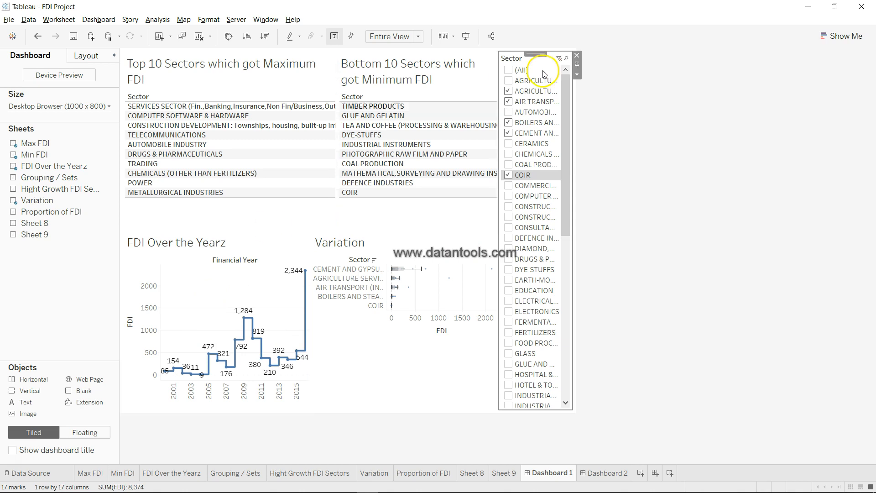
left_click(577, 74)
left_click(620, 98)
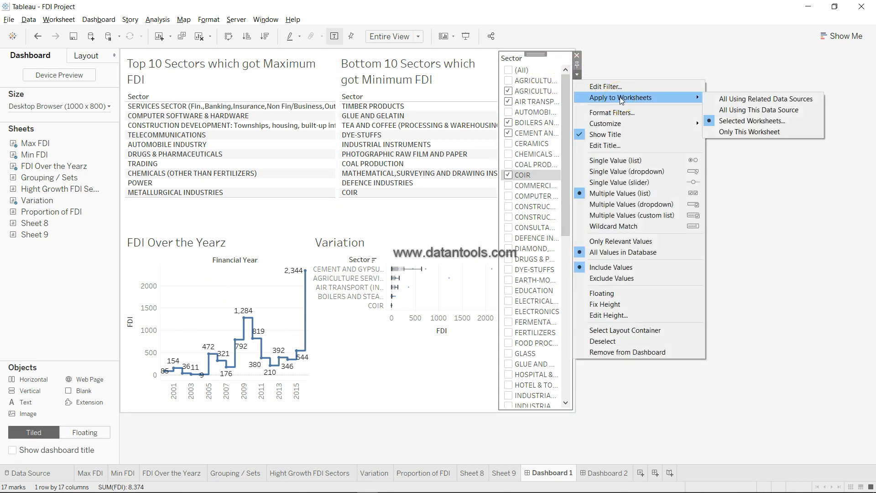
left_click(664, 206)
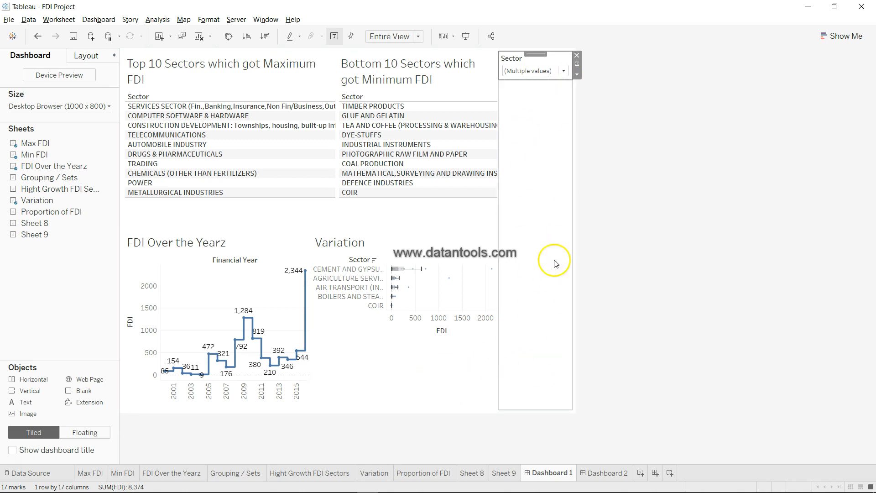
left_click_drag(535, 54, 340, 50)
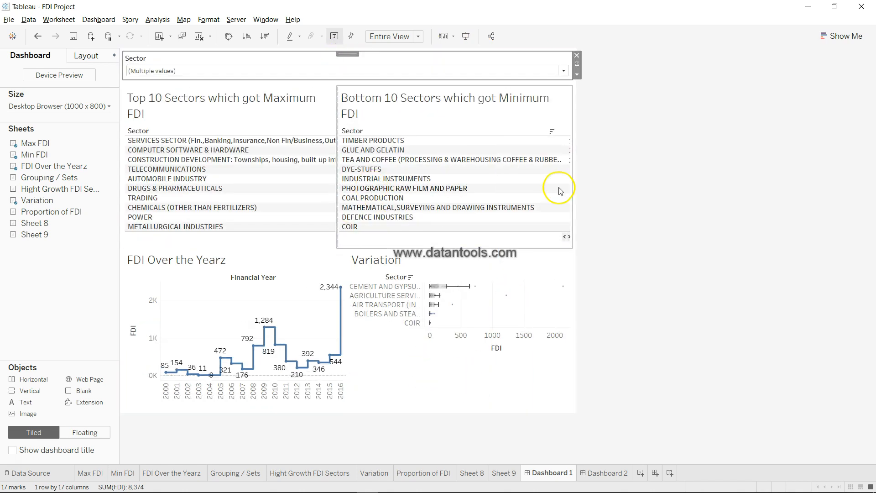
left_click(563, 70)
scroll(417, 306, "down", 10)
scroll(416, 306, "up", 10)
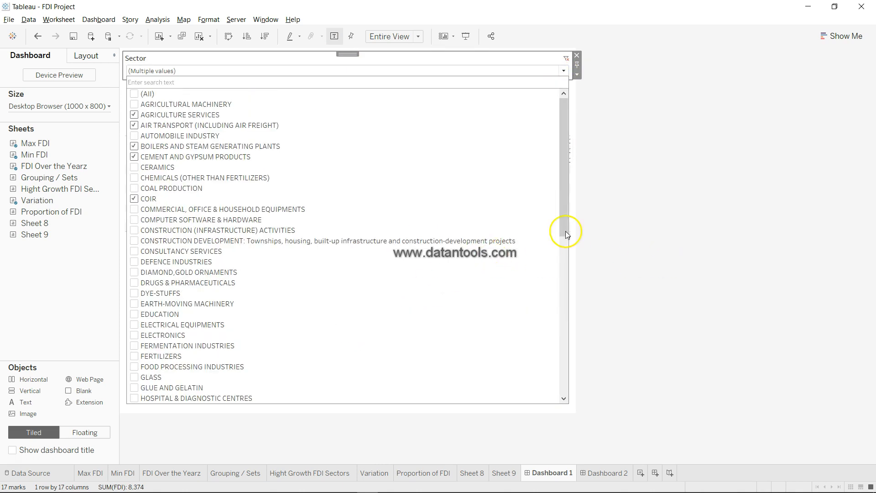
left_click(633, 233)
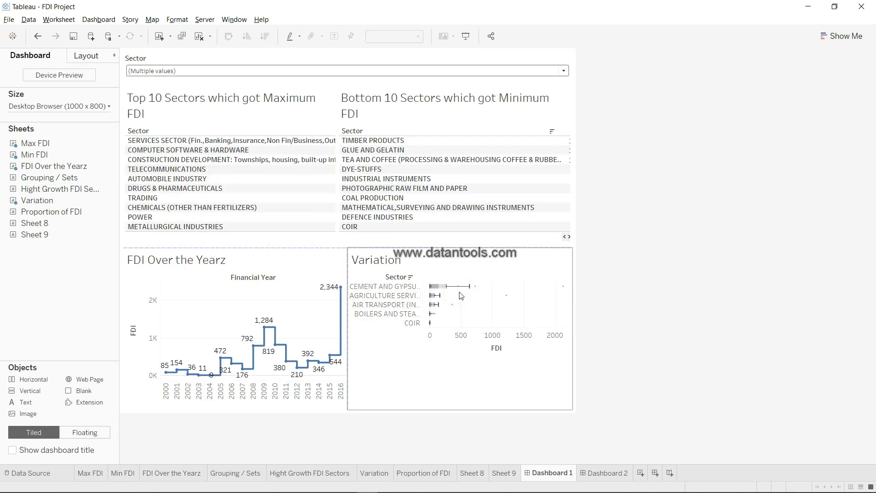
left_click(696, 336)
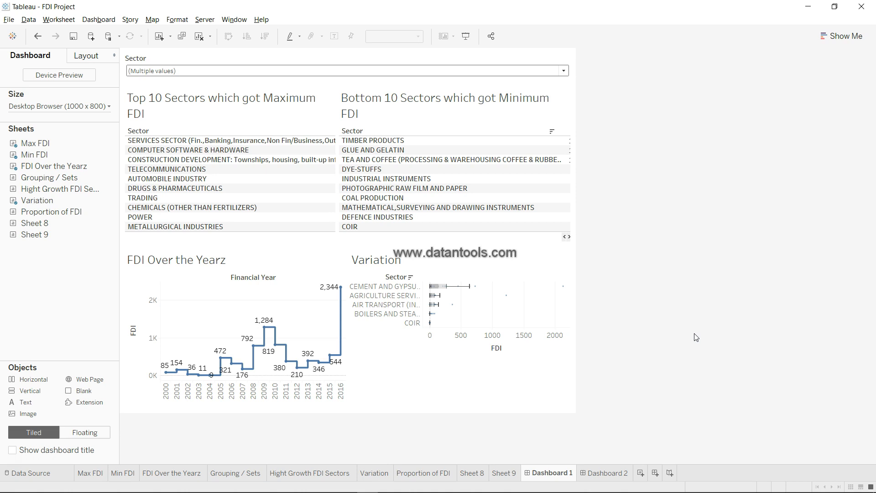
Step: Review the Hight Growth FDI Sectors, Grouping / Sets and FDI Over the Yearz worksheets
left_click(337, 476)
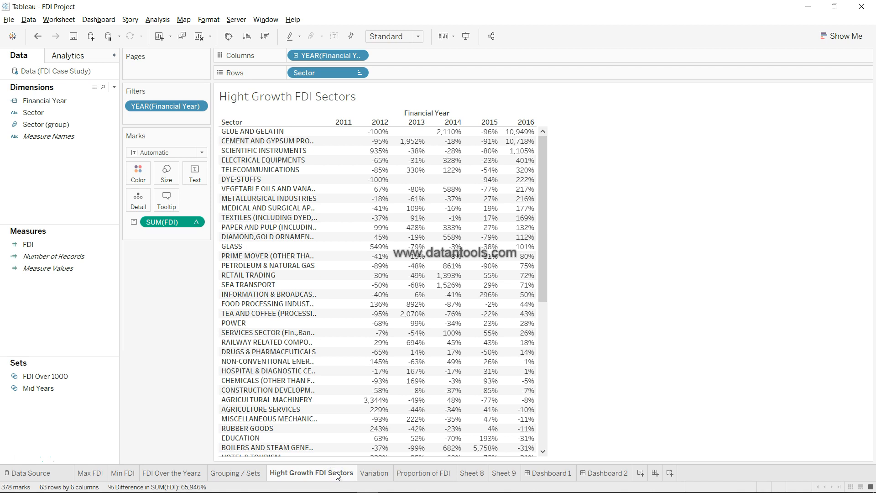
left_click(253, 474)
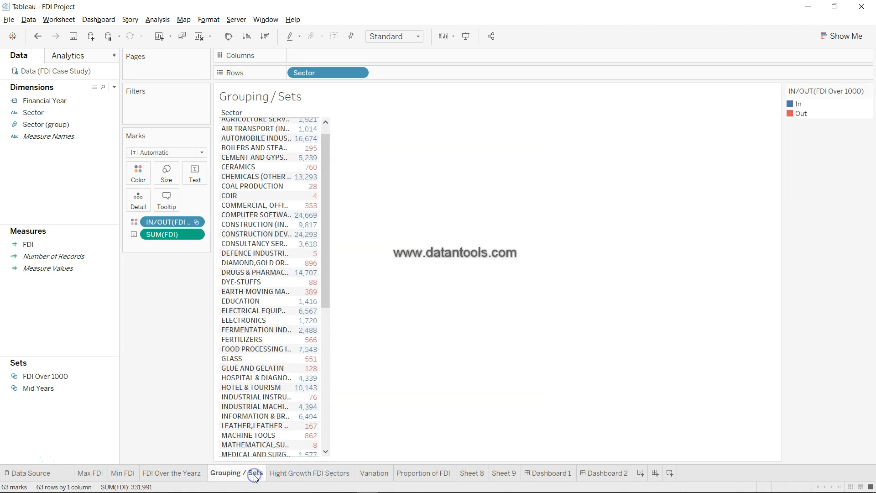
left_click(181, 477)
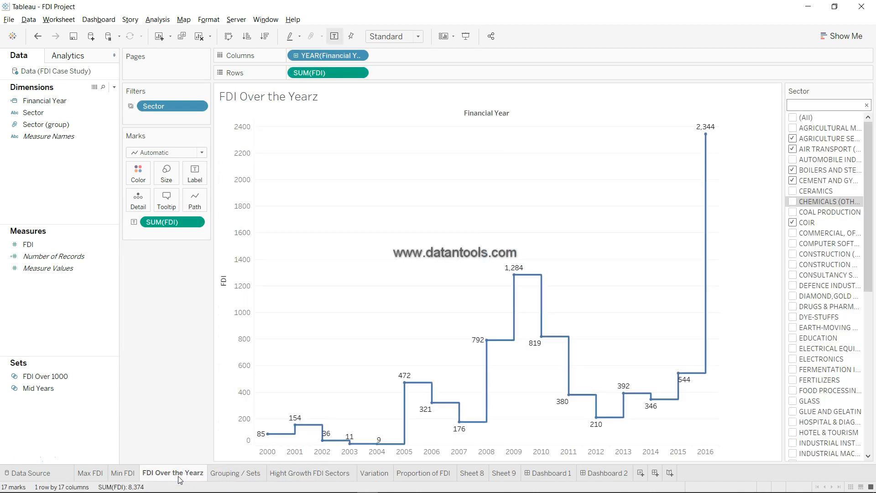